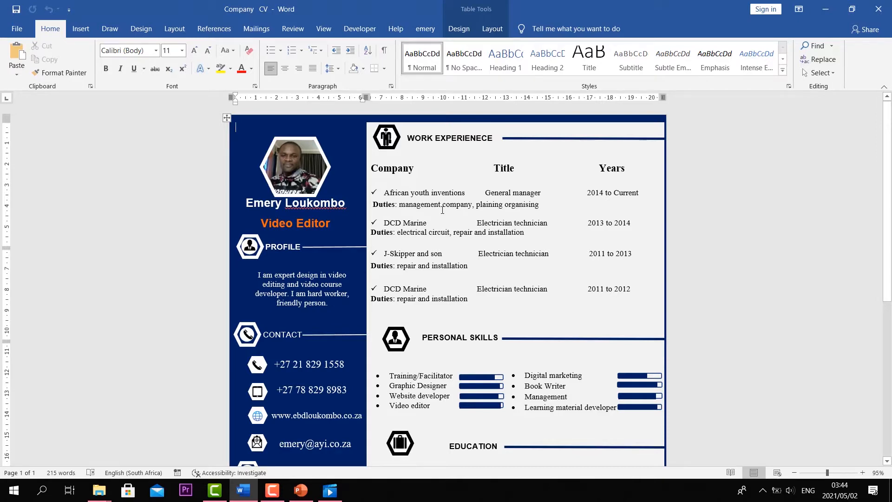
- Scroll through the draft CV and undo an accidental resize of the table
scroll(383, 242, down, 8)
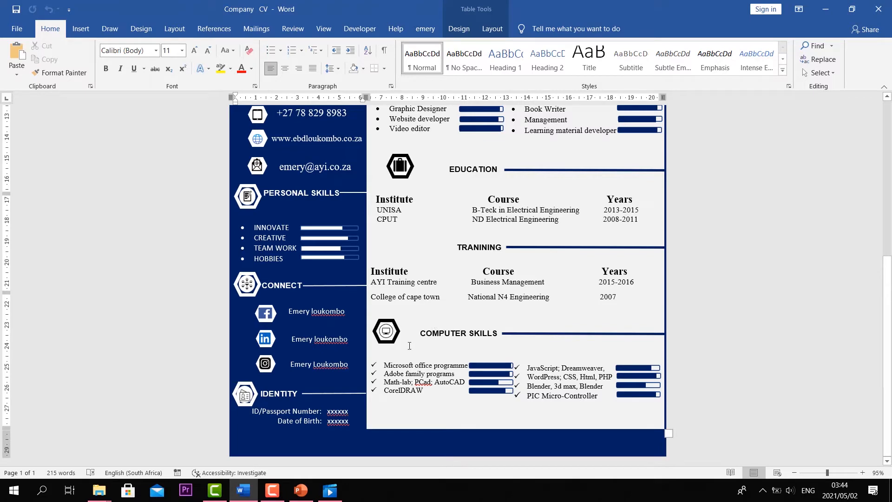
scroll(544, 372, up, 1)
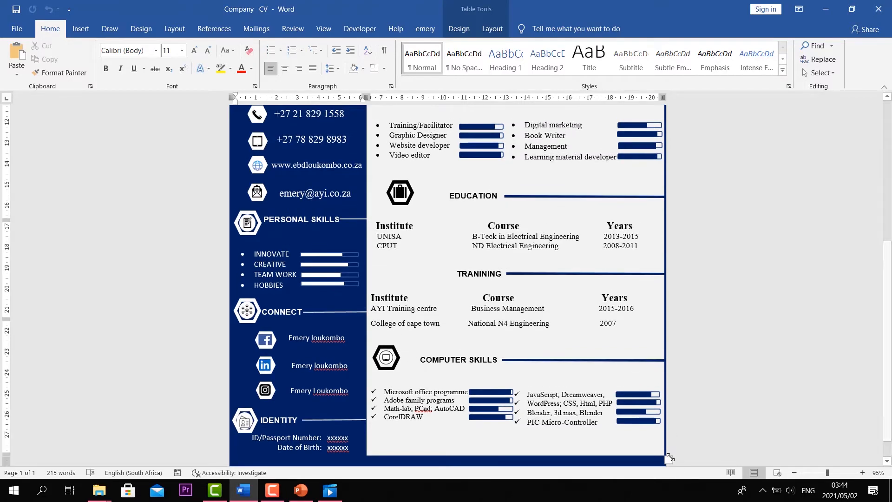
drag(668, 460, 685, 446)
key(ctrl+z)
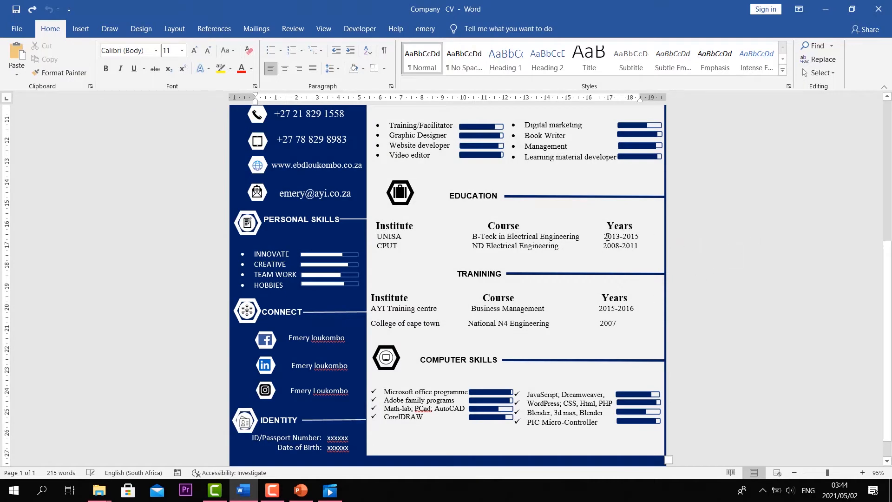
scroll(606, 238, up, 4)
scroll(600, 241, up, 5)
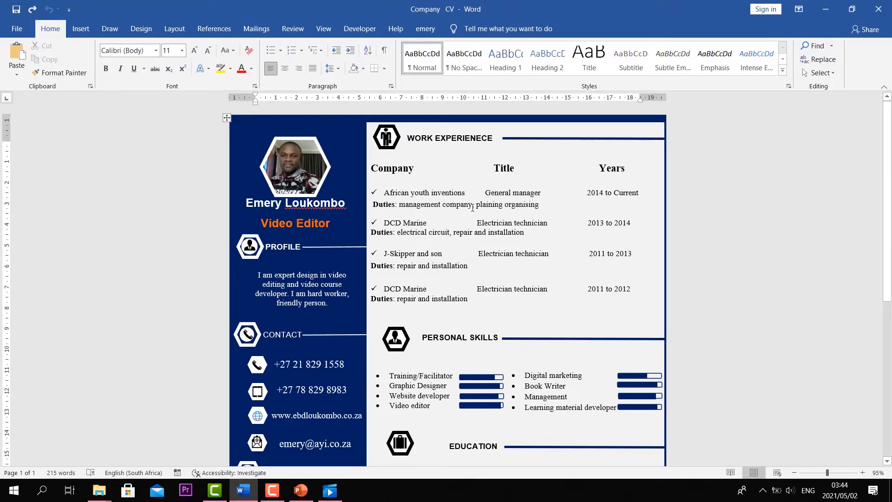
scroll(472, 207, down, 10)
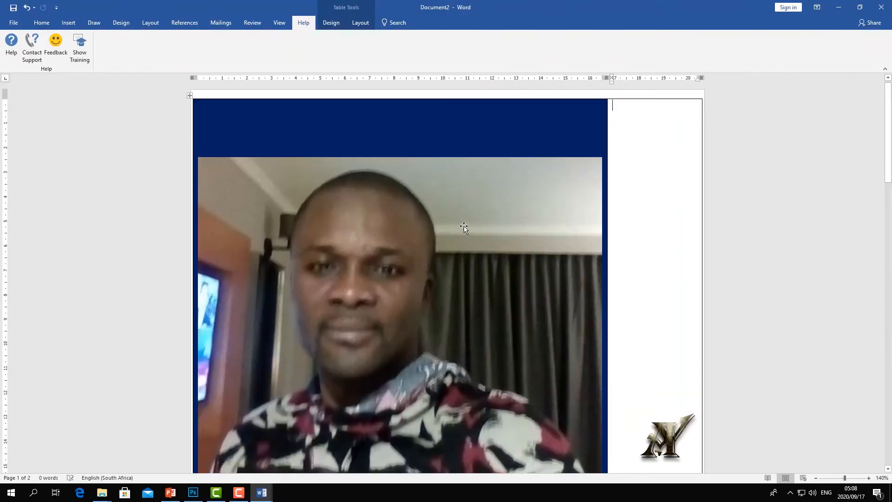
- Shrink the photo to a small thumbnail, make it float, and move it up in the sidebar
click(399, 170)
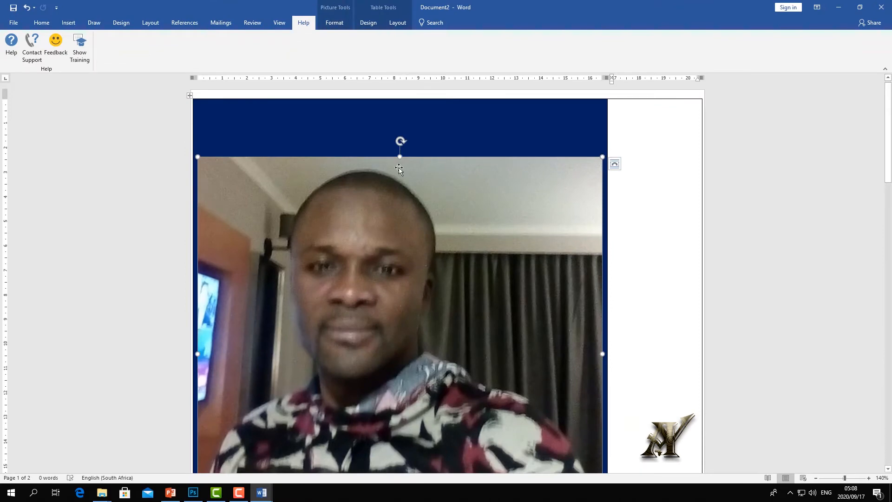
drag(399, 157, 400, 289)
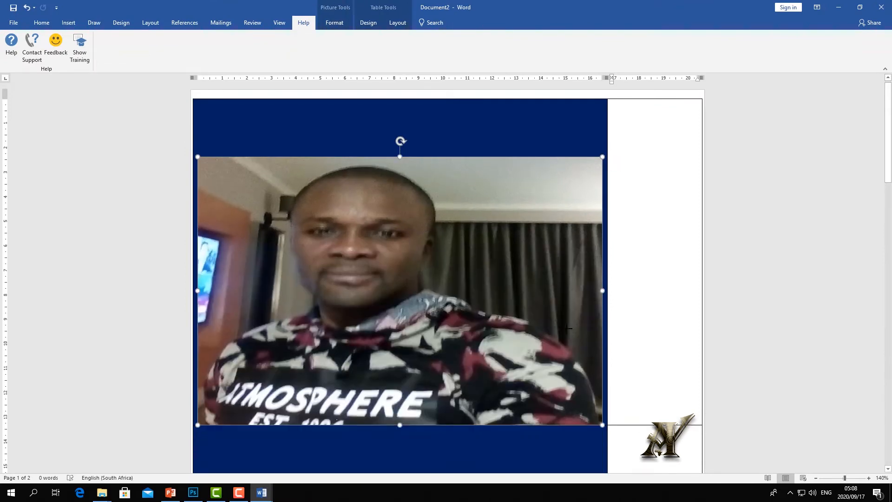
drag(602, 287, 292, 286)
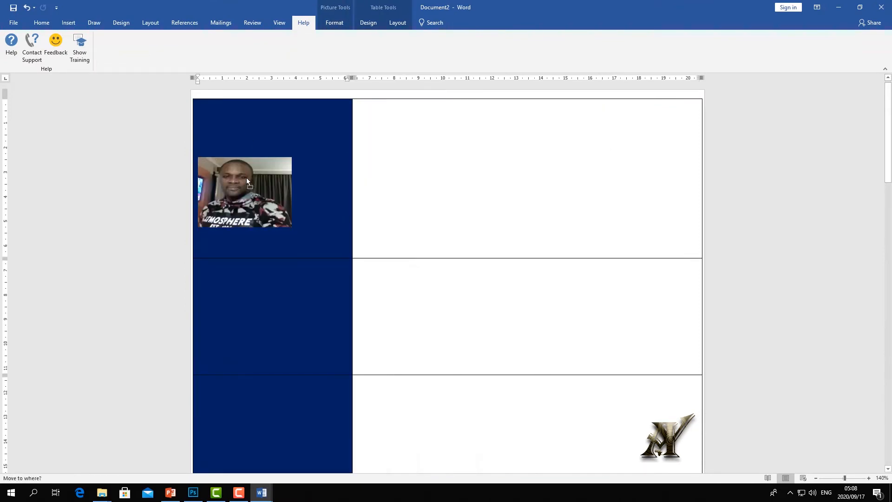
click(305, 167)
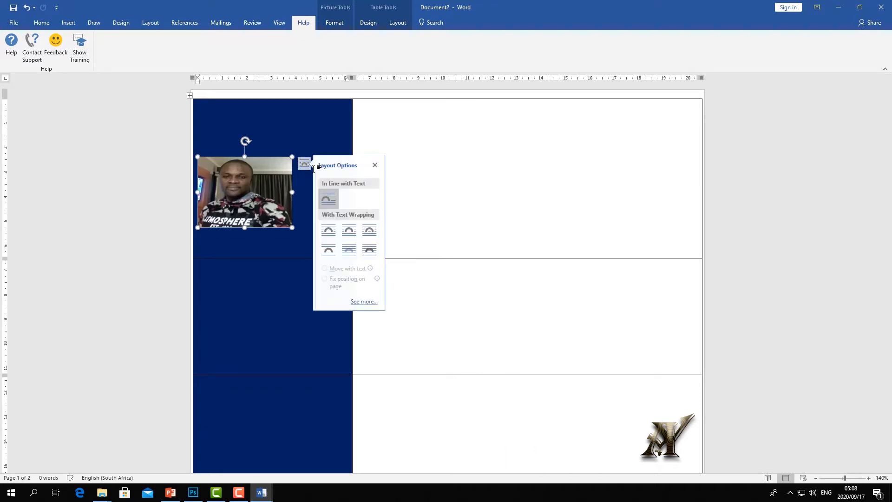
drag(240, 184, 263, 148)
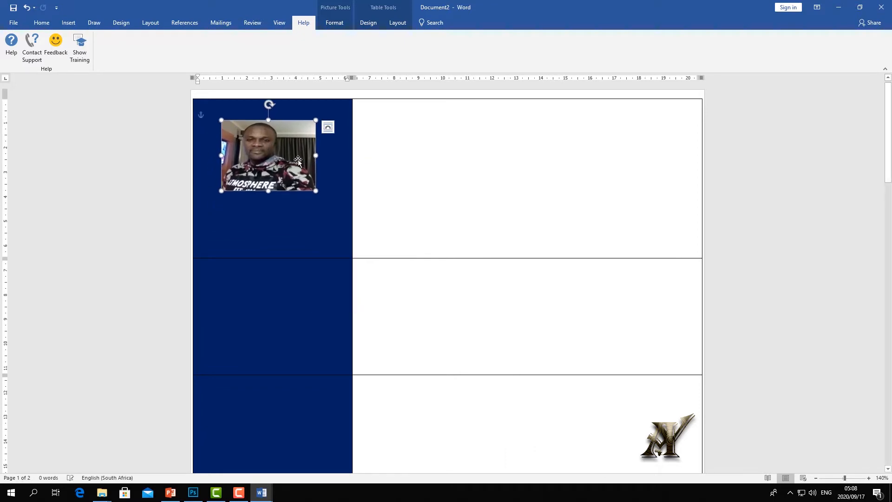
drag(315, 155, 272, 152)
- Crop a little off the photo's bottom, then narrow it and shift it into place
double_click(272, 150)
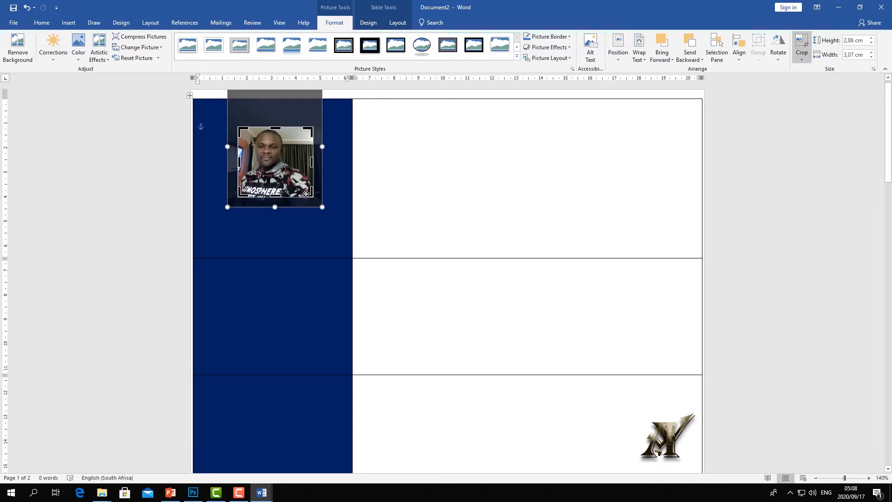
drag(275, 197, 275, 193)
click(408, 177)
click(311, 158)
drag(315, 160, 266, 161)
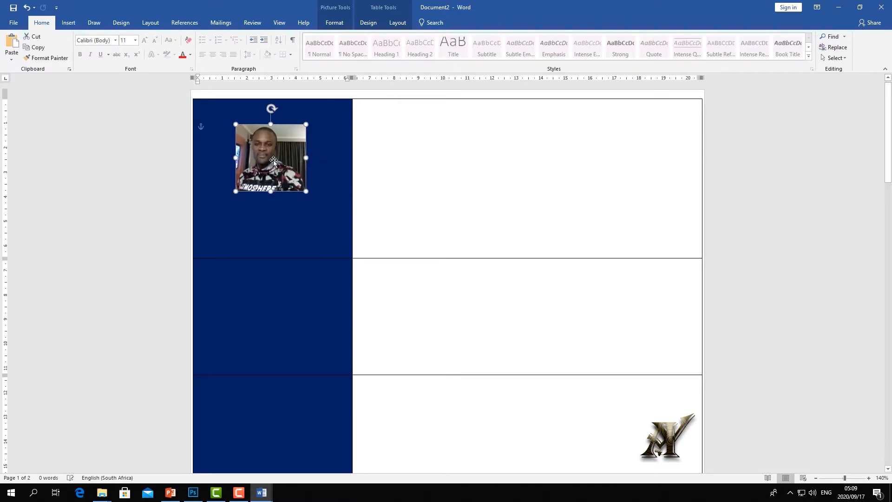
click(424, 133)
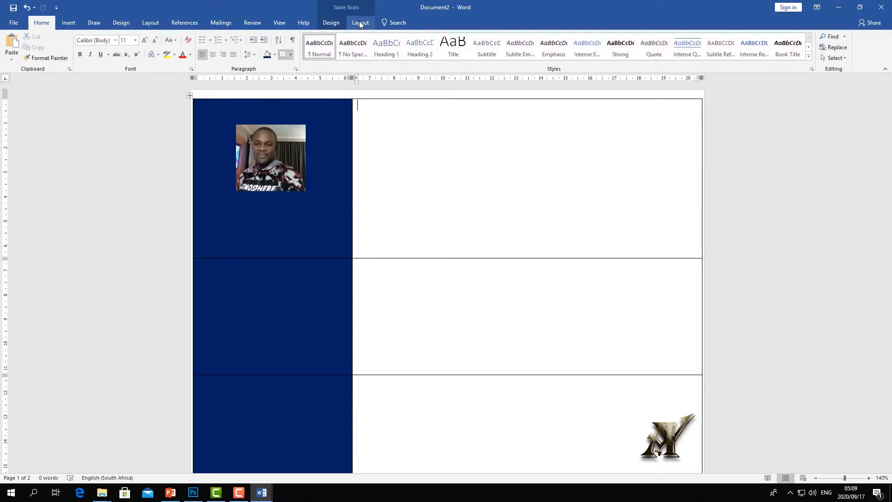
click(279, 23)
click(478, 58)
click(493, 70)
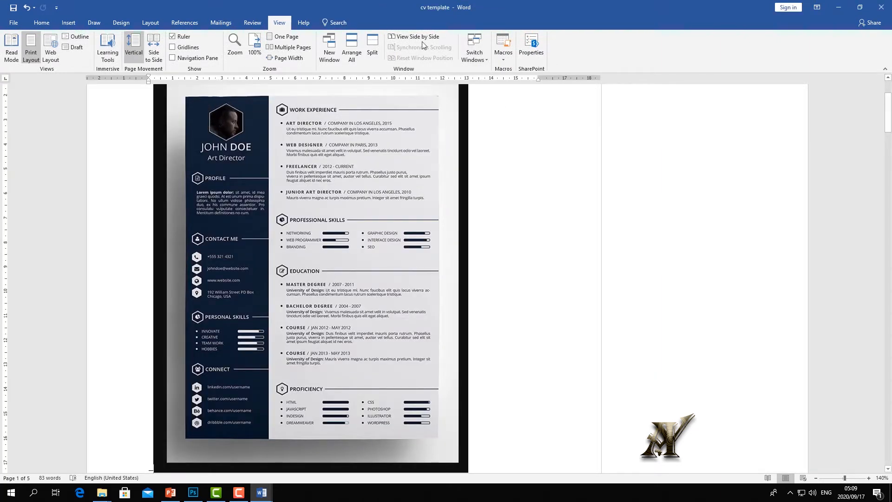
click(470, 51)
click(486, 82)
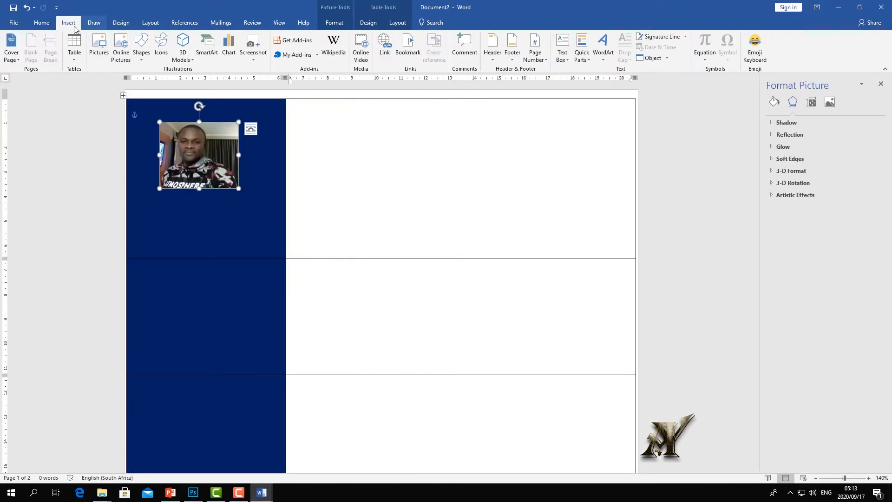
- Draw a hexagon shape in the navy column and move it over the photo
click(92, 23)
click(69, 24)
click(144, 61)
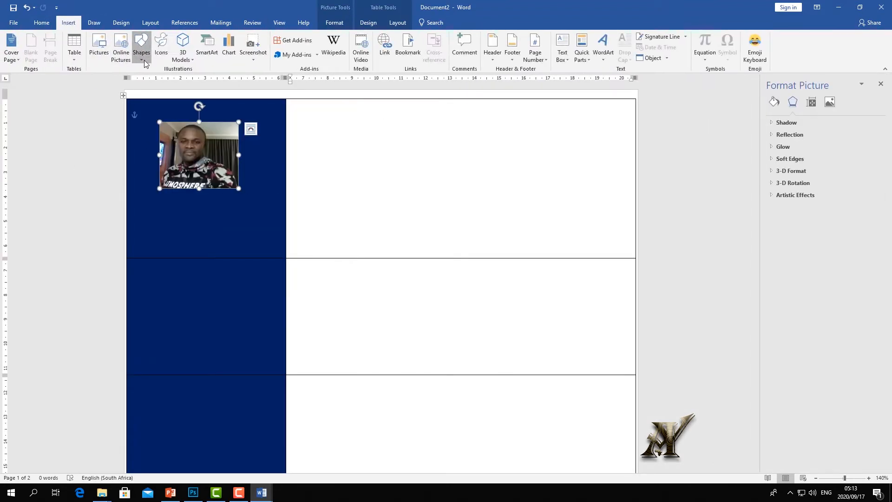
click(145, 60)
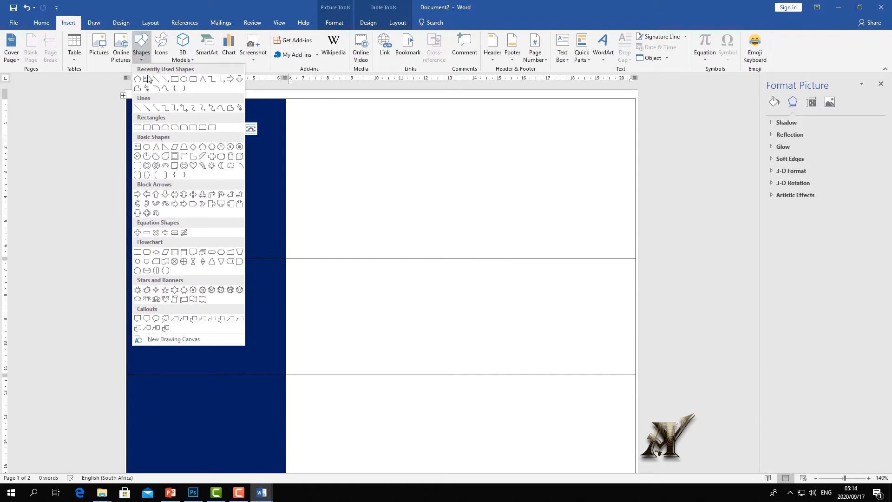
click(212, 148)
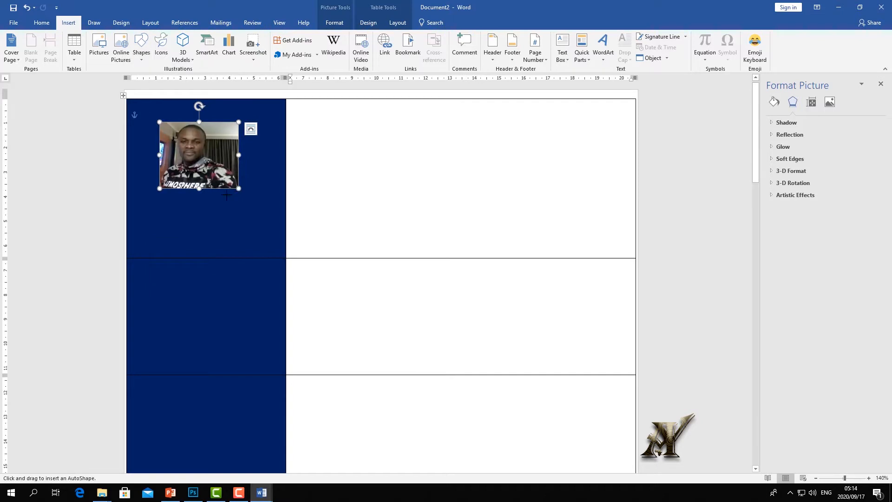
mouse_move(174, 200)
mouse_down()
mouse_move(213, 240)
mouse_move(267, 269)
mouse_move(266, 291)
mouse_up()
mouse_move(233, 224)
mouse_down()
mouse_move(216, 144)
mouse_move(205, 138)
mouse_move(308, 165)
mouse_move(399, 161)
mouse_move(232, 156)
mouse_move(192, 133)
mouse_up()
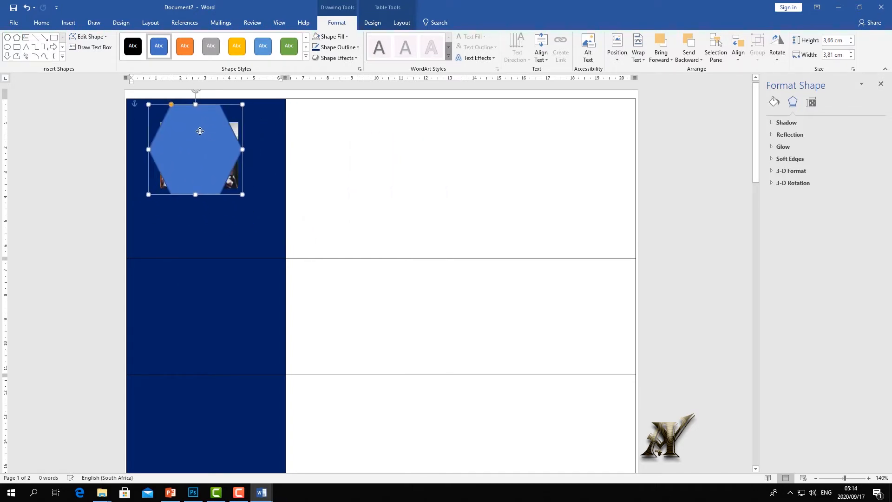
- Give the hexagon a 4½ pt white outline and no fill
click(358, 47)
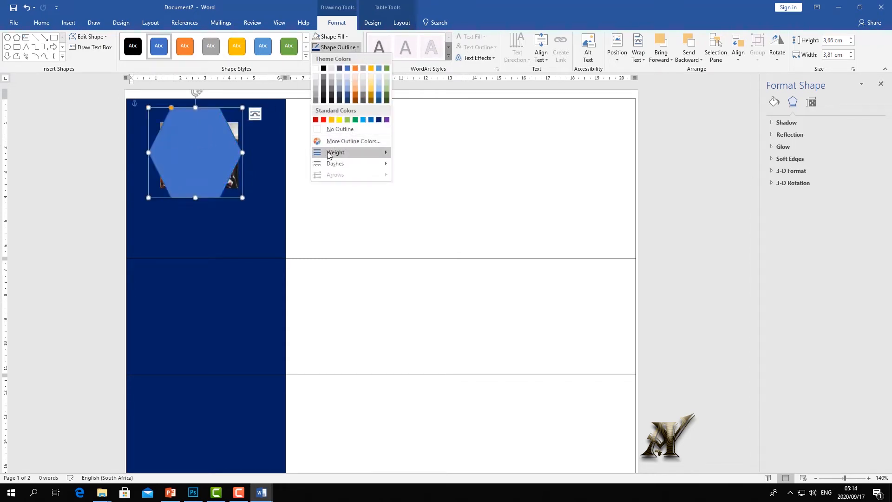
mouse_move(340, 157)
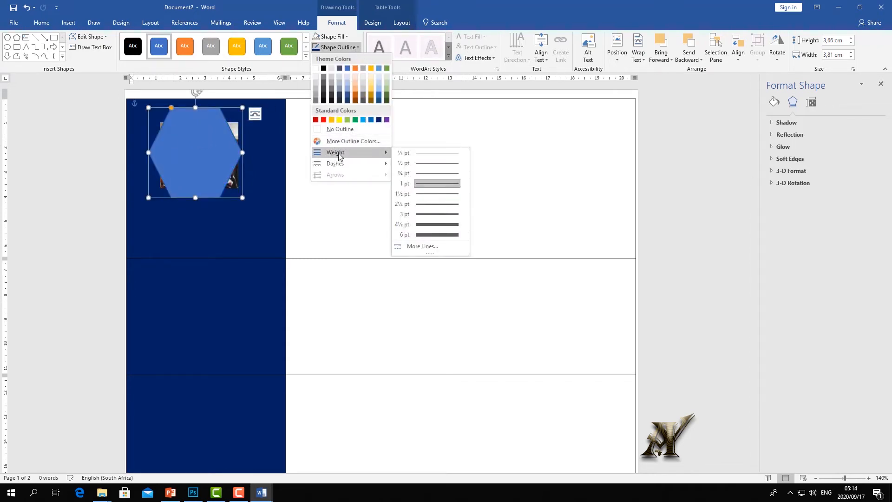
click(441, 225)
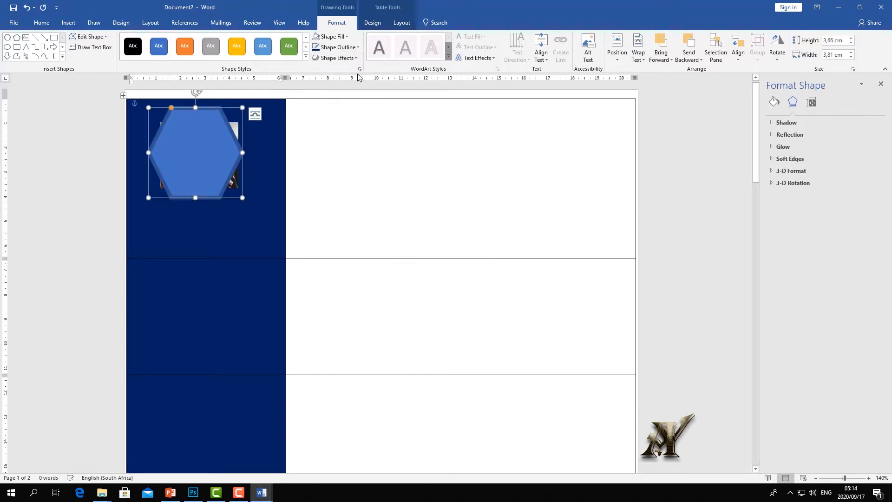
click(359, 48)
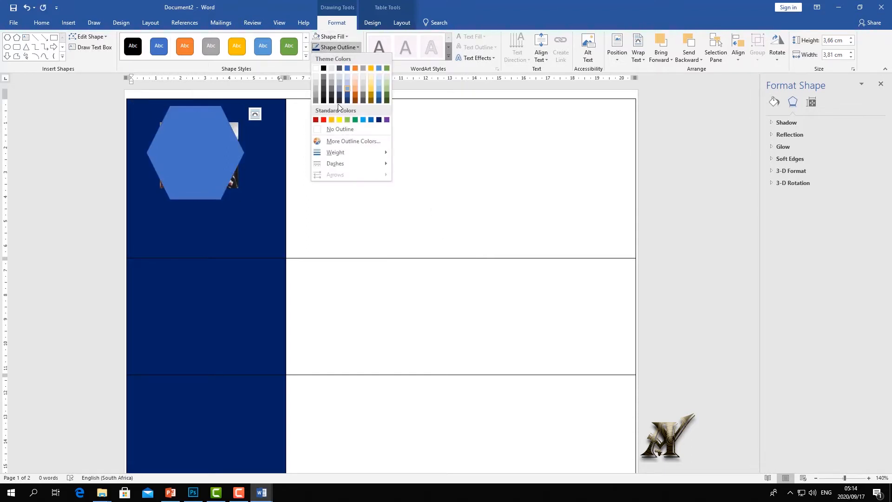
click(318, 79)
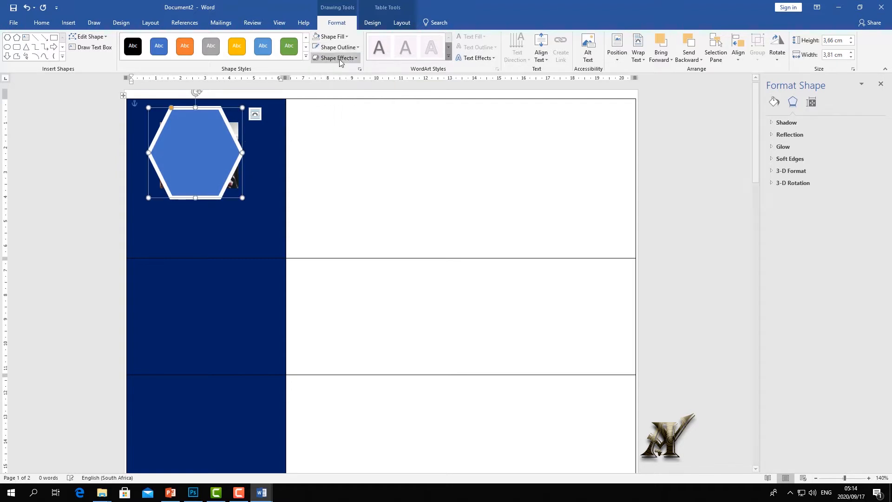
click(347, 38)
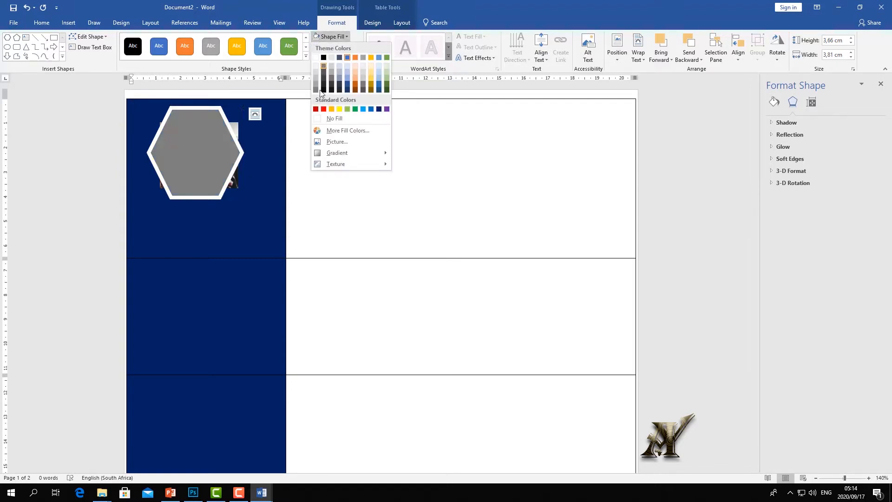
click(319, 122)
click(320, 124)
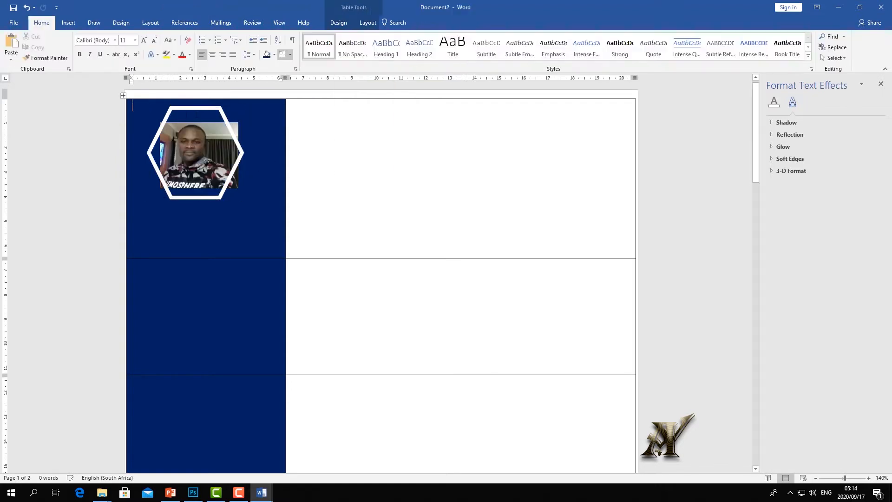
- Shorten the hexagon slightly from the top to fit around the photo
click(194, 107)
drag(193, 108, 193, 114)
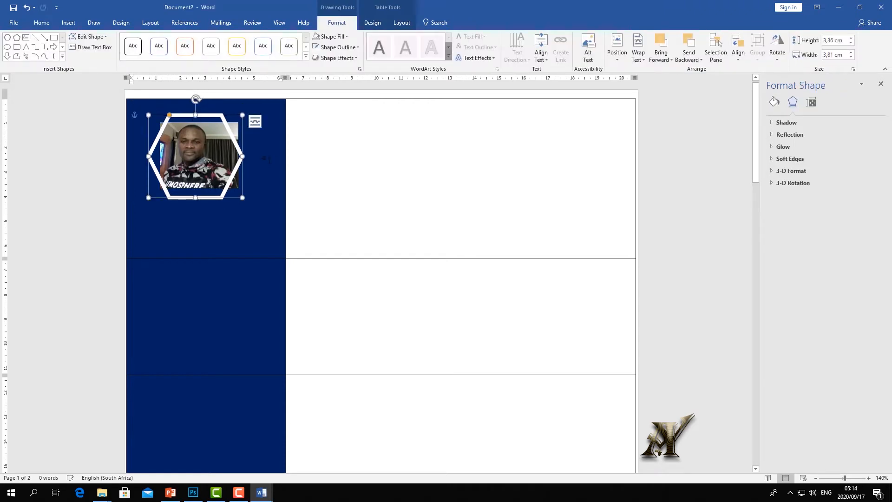
click(222, 160)
- Copy the hexagon frame and move the copy into the second table row
mouse_move(237, 140)
mouse_down()
mouse_move(418, 156)
mouse_move(235, 163)
mouse_move(246, 165)
mouse_up()
right_click(240, 165)
click(42, 48)
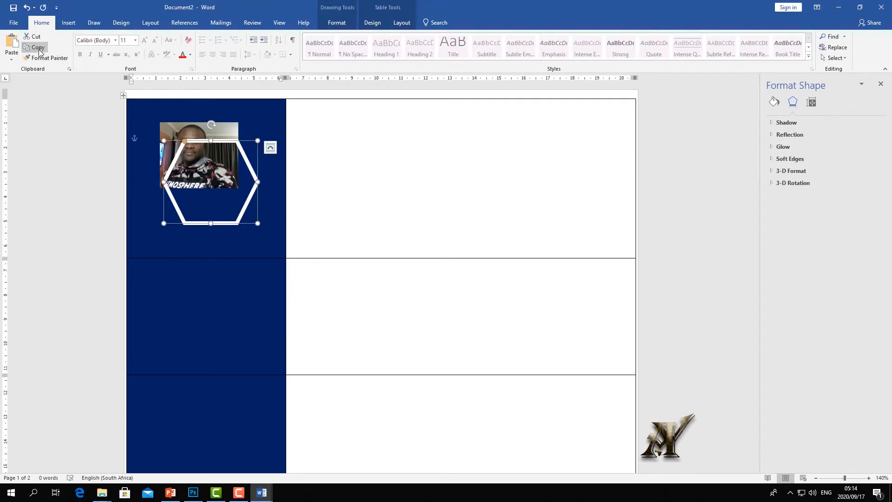
click(12, 44)
drag(241, 153, 242, 294)
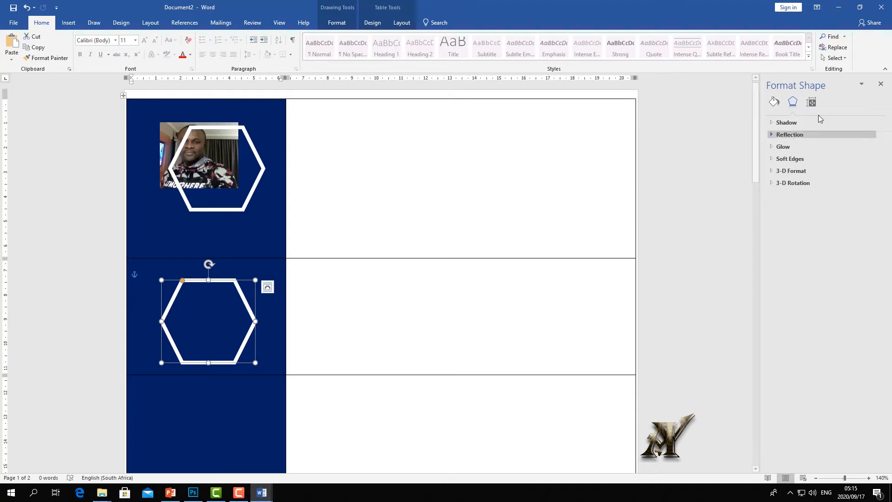
click(881, 84)
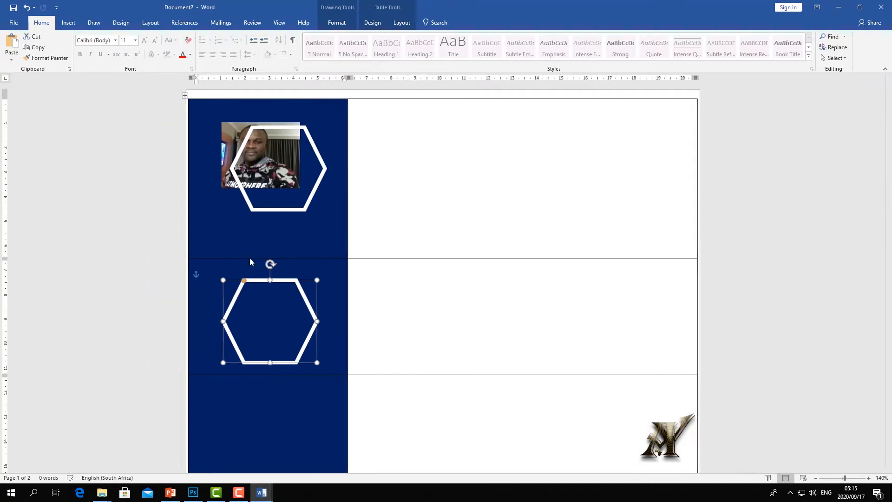
- In Format Shape's Line settings, raise the copy's outline width to 20,75 pt
right_click(290, 281)
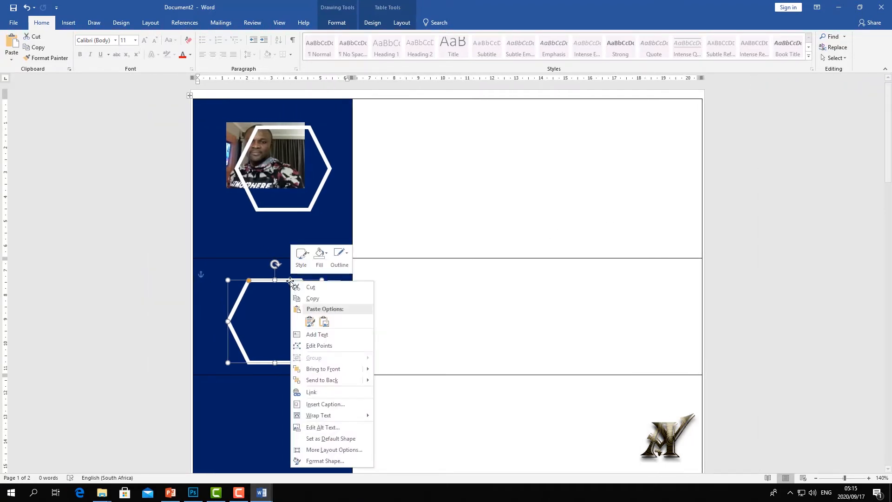
click(318, 462)
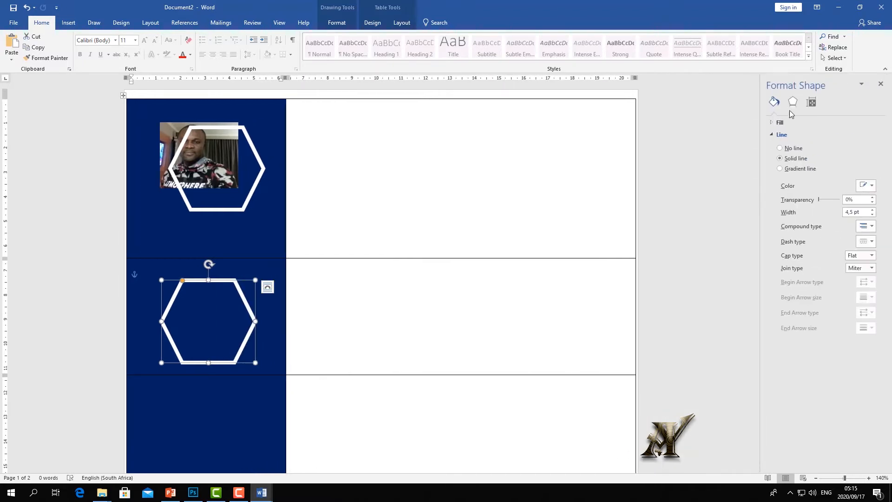
click(777, 122)
click(778, 123)
click(772, 135)
click(773, 135)
click(873, 210)
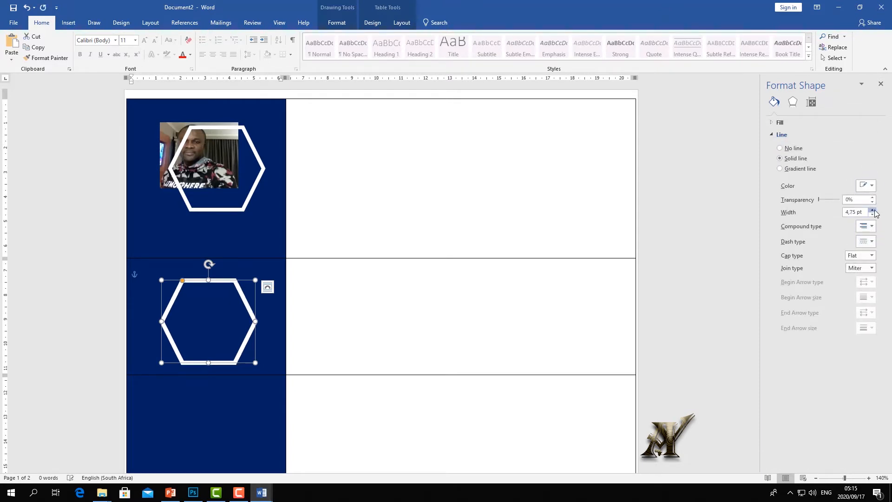
click(873, 210)
click(873, 210)
click(873, 210)
drag(873, 210, 873, 210)
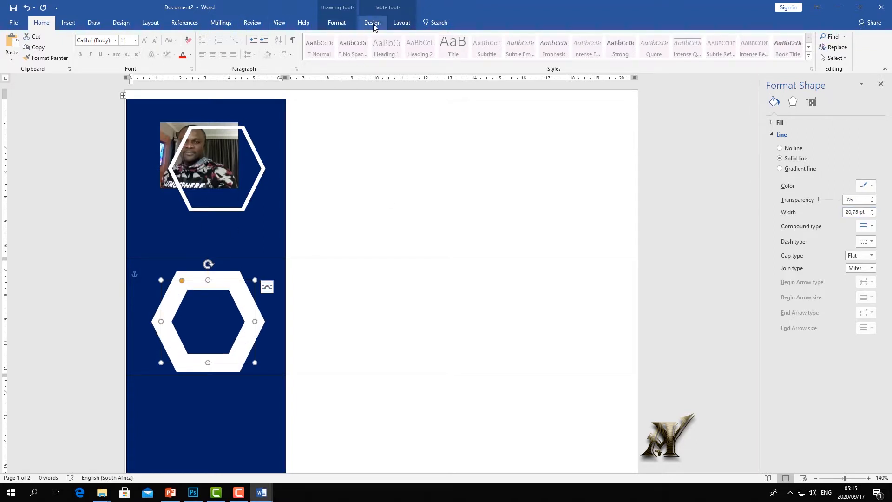
- Change the thick hexagon's outline colour to navy
click(345, 23)
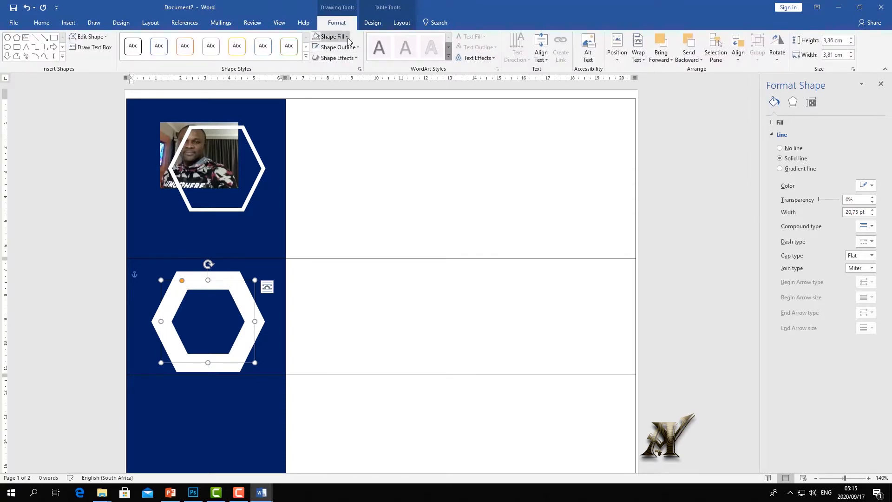
click(358, 48)
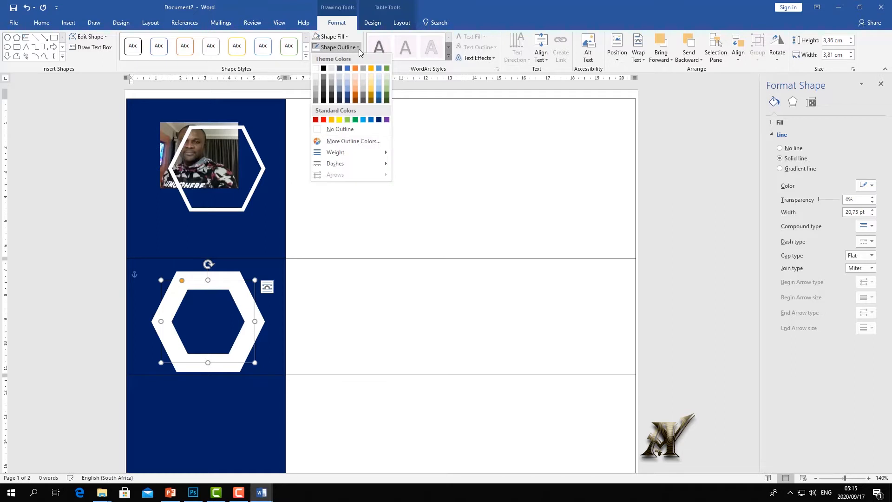
click(379, 120)
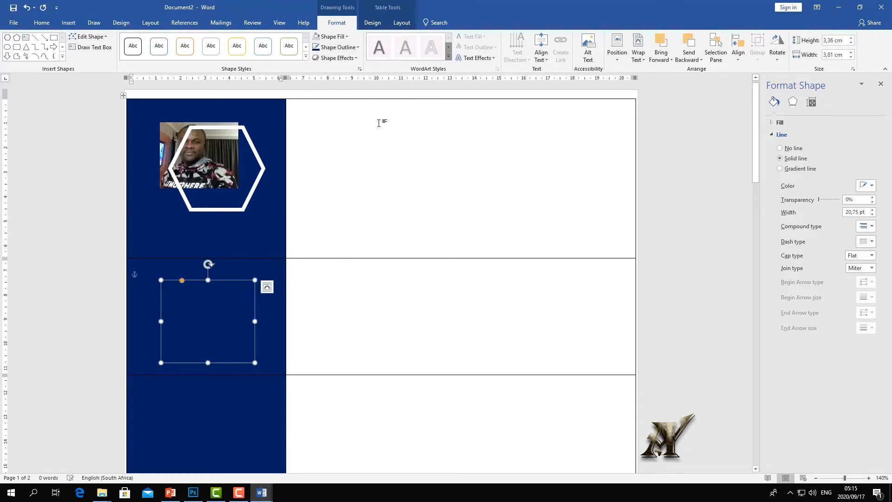
- Send the navy hexagon backward over the photo and move the white hexagon into row two
drag(240, 299, 241, 160)
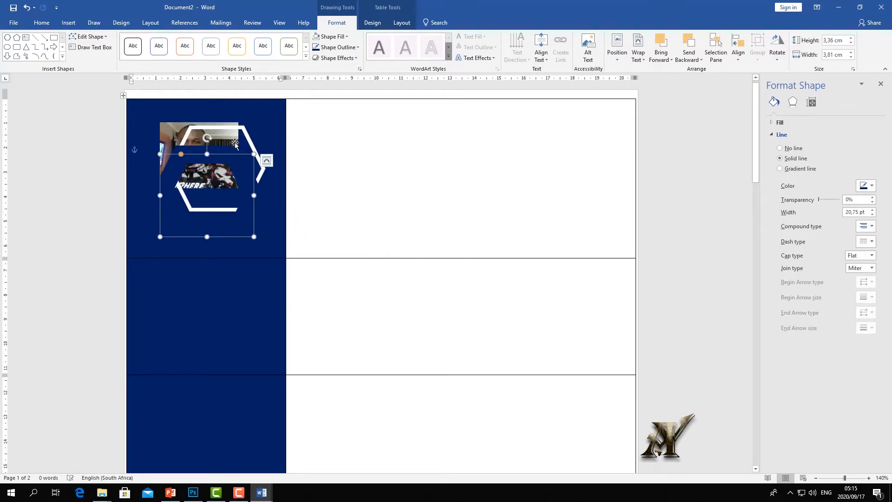
click(692, 59)
click(707, 84)
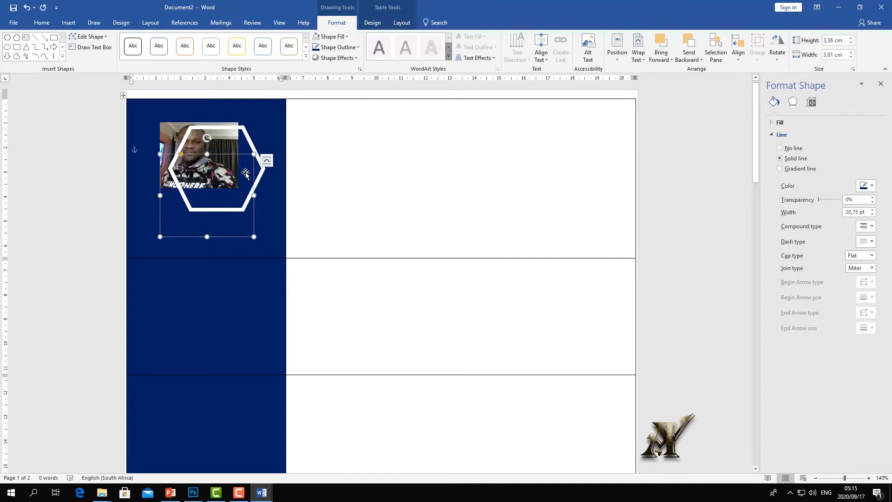
drag(247, 160, 244, 122)
drag(259, 157, 247, 292)
click(223, 163)
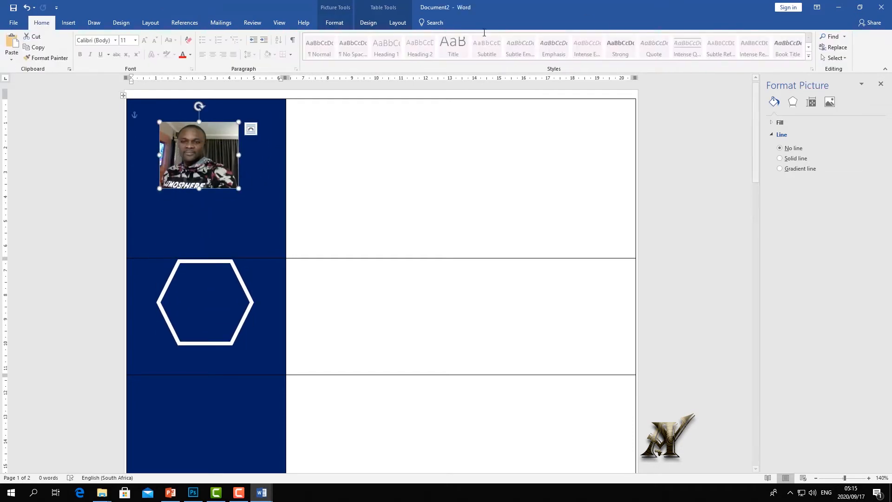
- Send the photo behind the navy hexagon and nudge it right and down
click(334, 22)
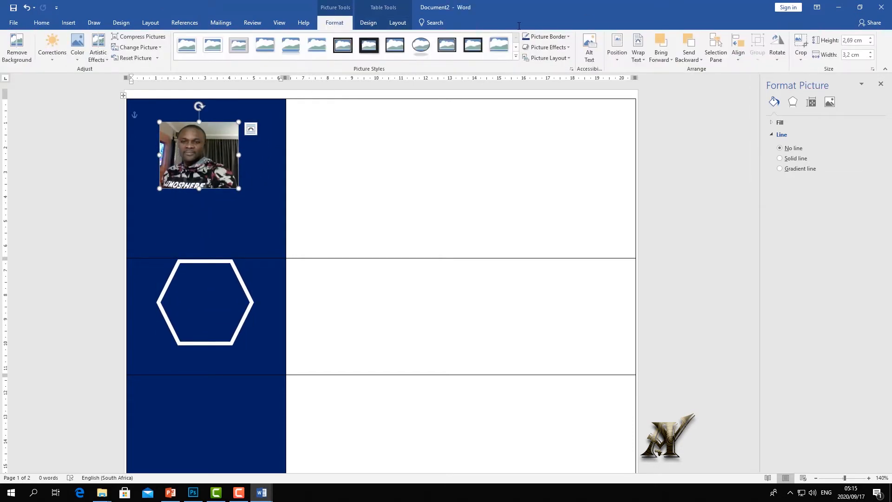
click(691, 59)
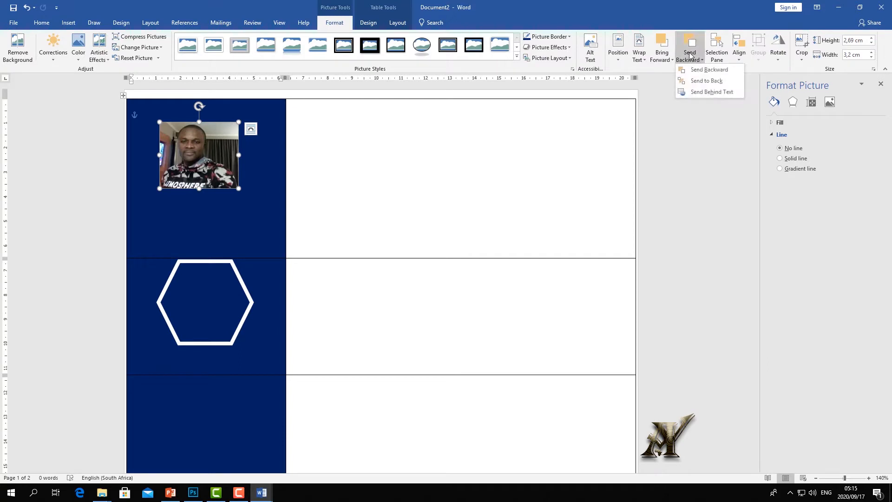
click(707, 72)
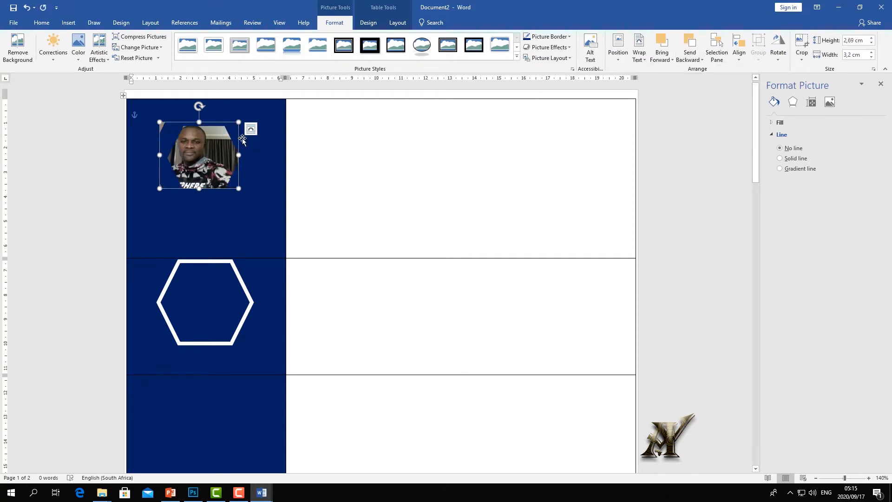
drag(238, 131, 243, 135)
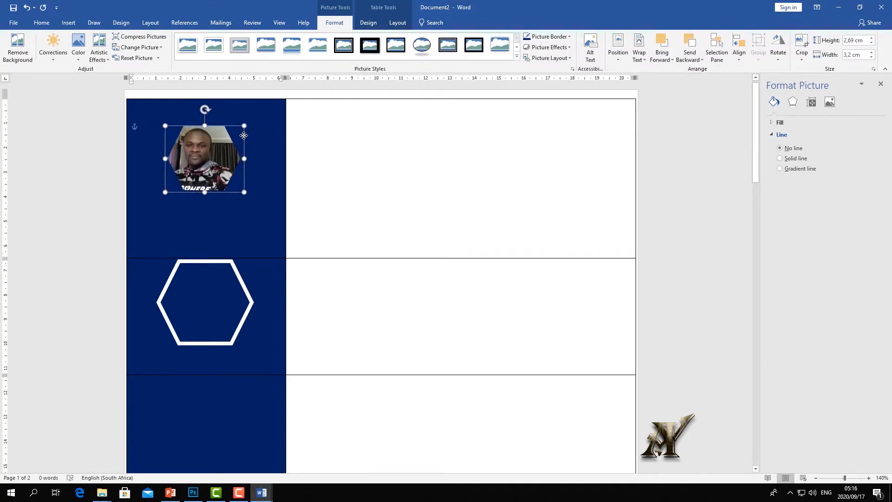
- Align the hexagon and photo, nudging the photo up and widening the hexagon slightly left
click(269, 148)
click(241, 135)
drag(241, 135, 237, 130)
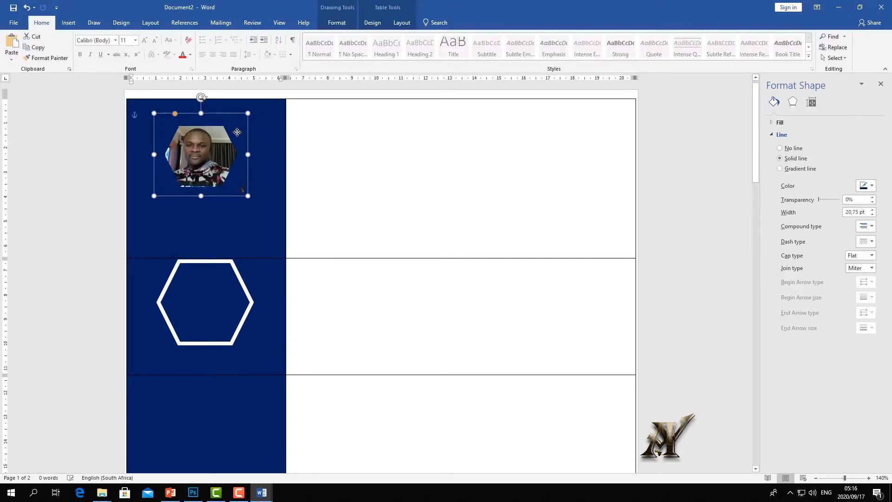
click(202, 163)
drag(202, 163, 201, 158)
click(240, 163)
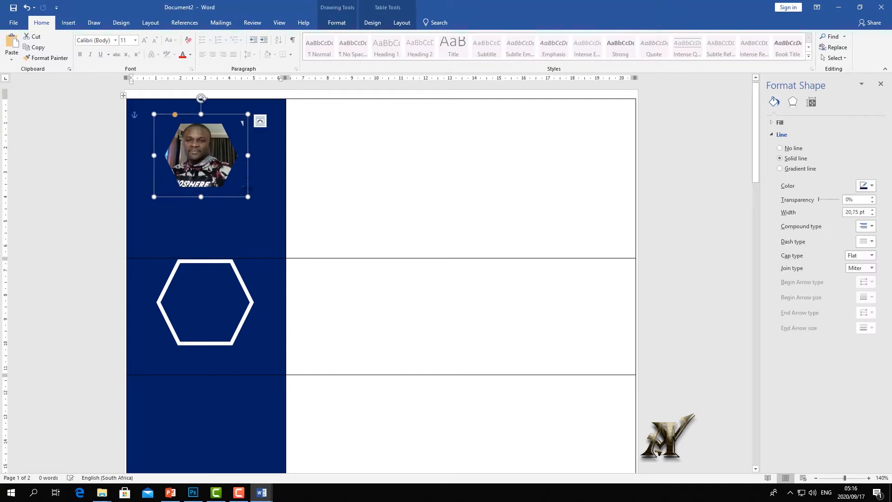
drag(154, 157, 150, 157)
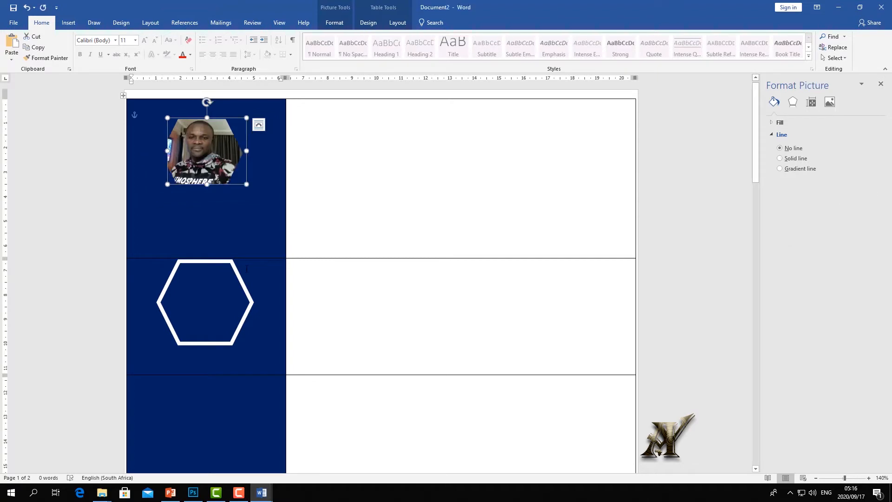
- Move the white hexagon from row two onto the photo and trim the photo to fit
click(237, 273)
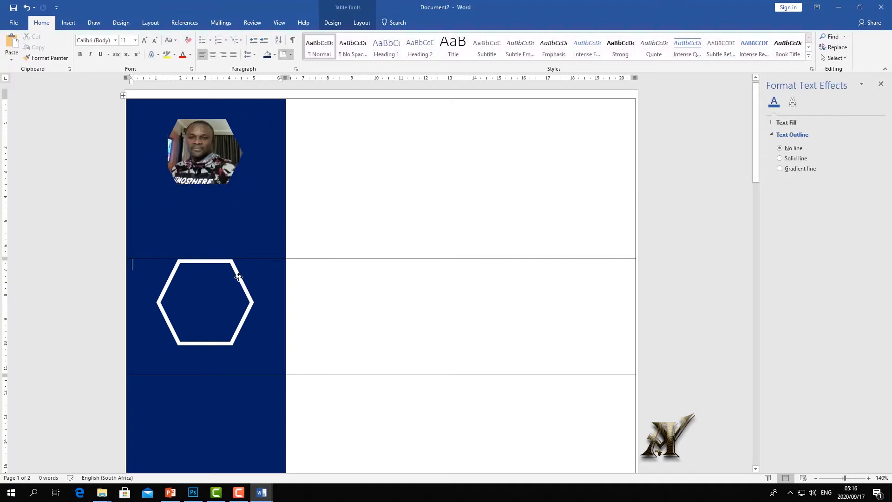
click(239, 272)
drag(238, 271, 228, 118)
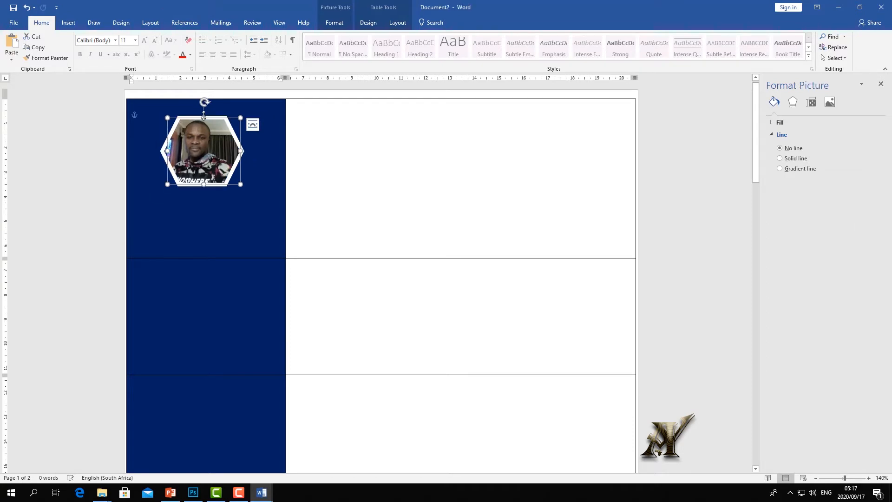
drag(204, 117, 203, 119)
drag(167, 152, 166, 151)
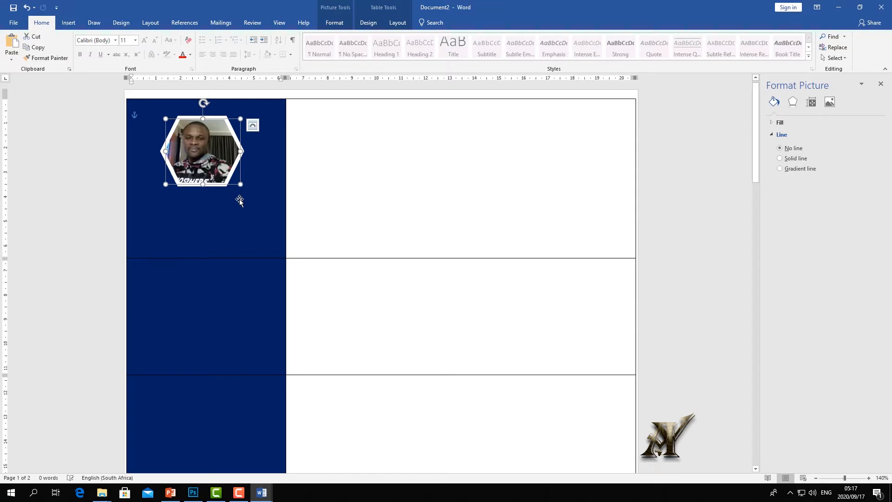
click(238, 198)
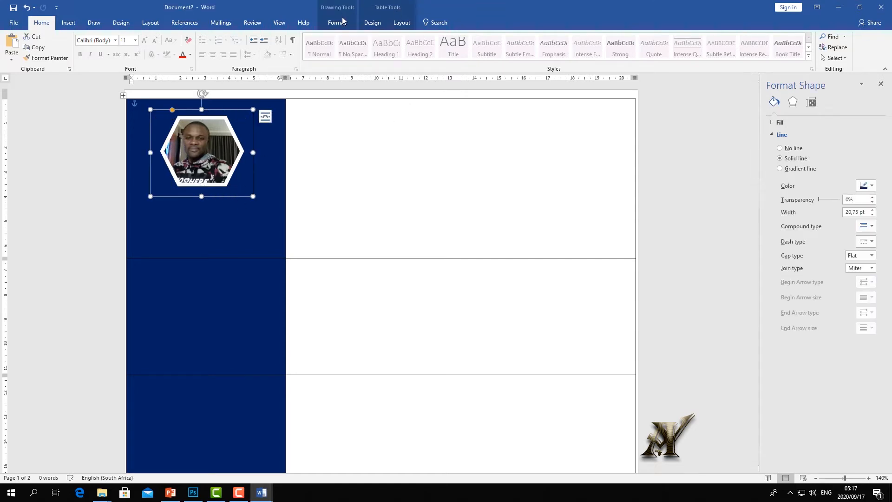
click(279, 23)
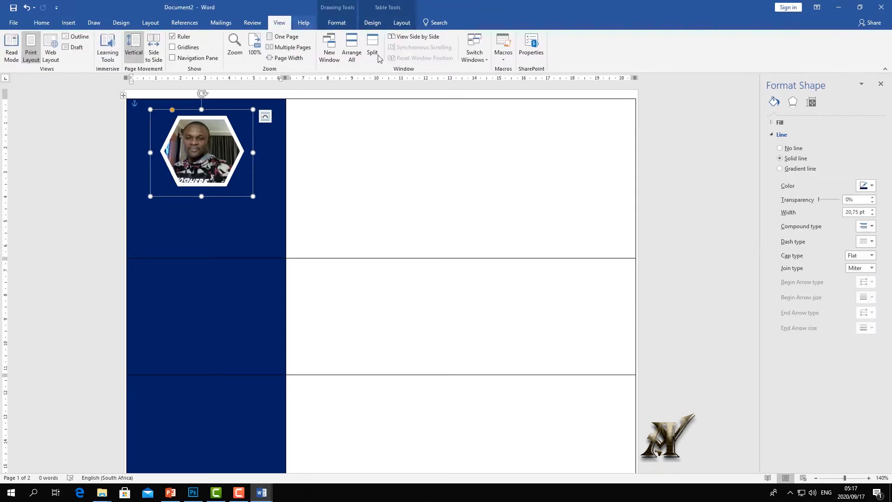
click(474, 52)
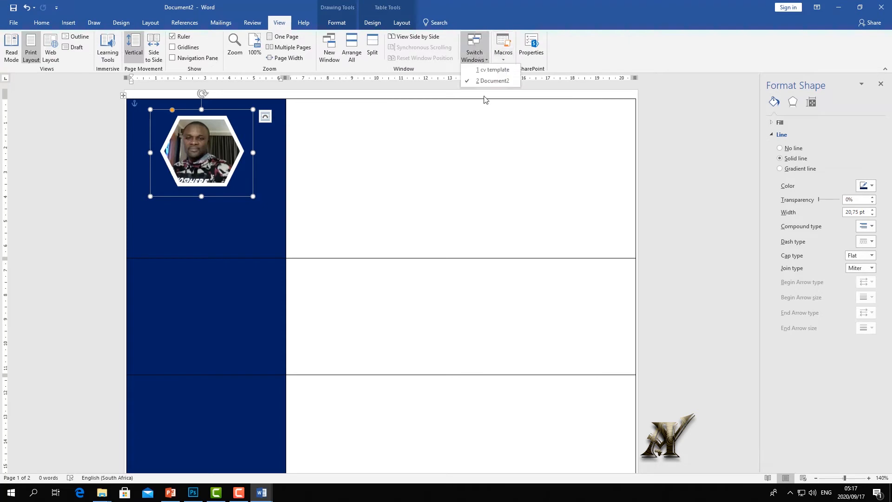
click(487, 80)
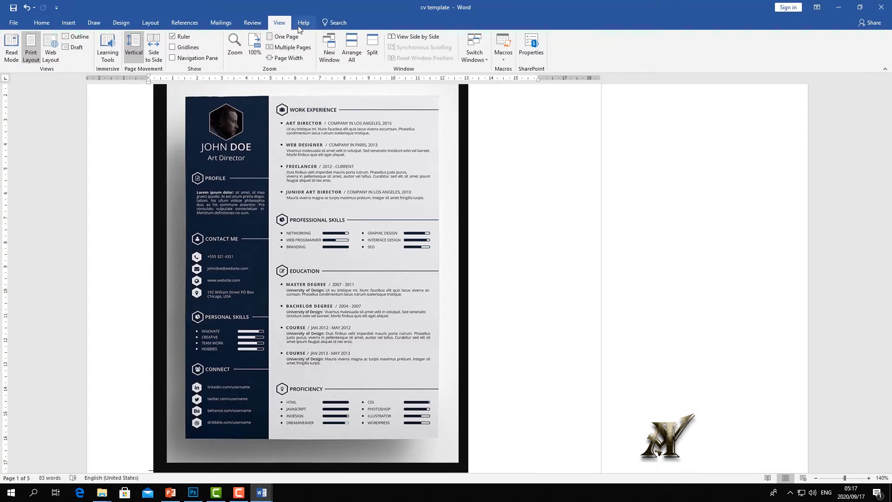
click(478, 55)
click(490, 78)
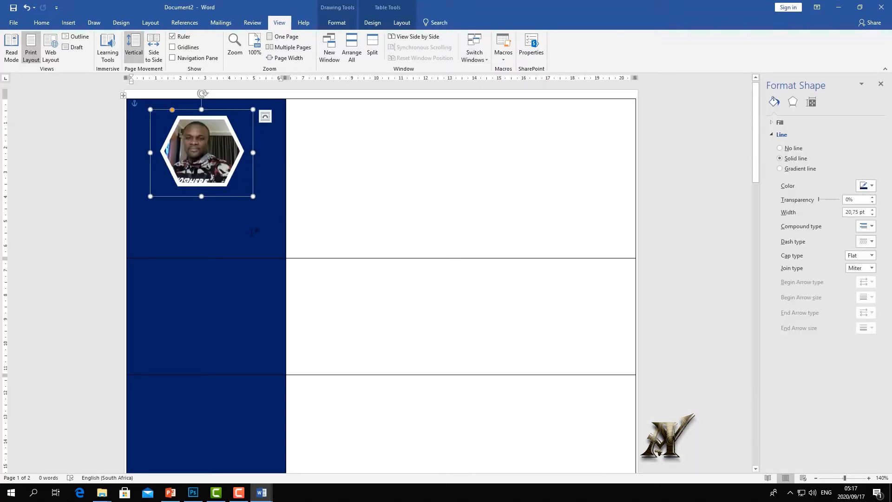
click(248, 230)
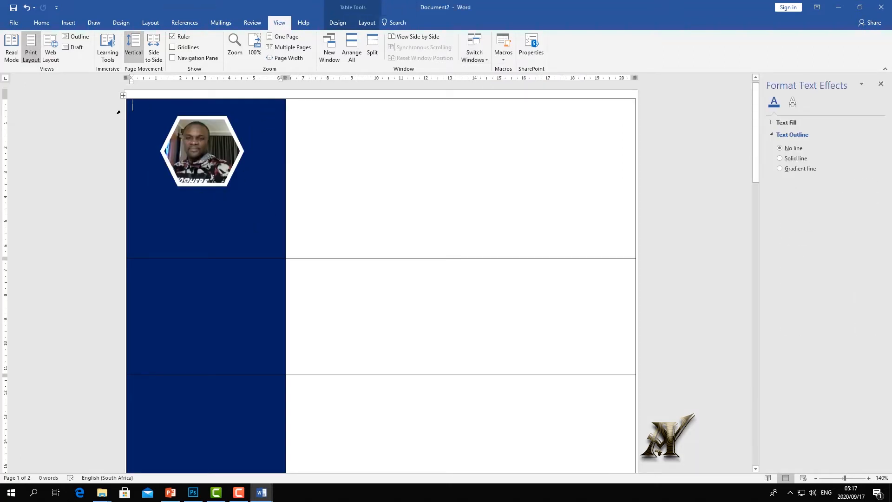
- Insert a simple text box, change its text wrapping, and move it into the second row
click(42, 23)
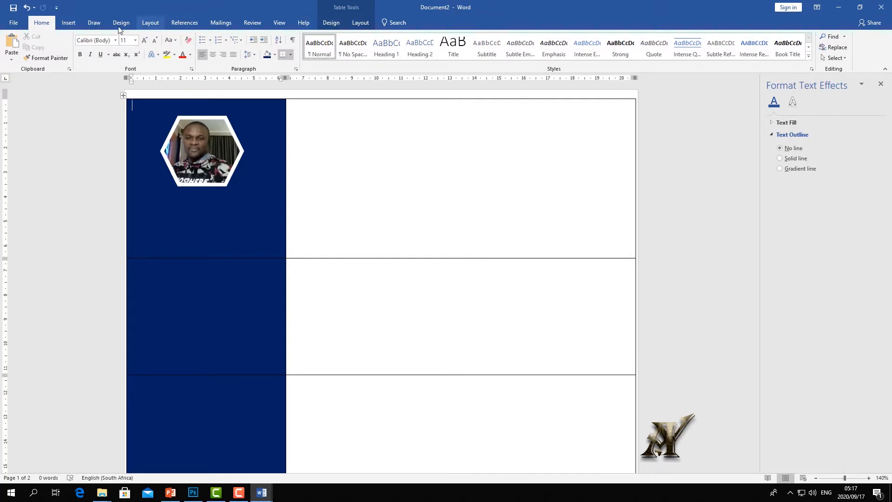
click(68, 22)
click(562, 53)
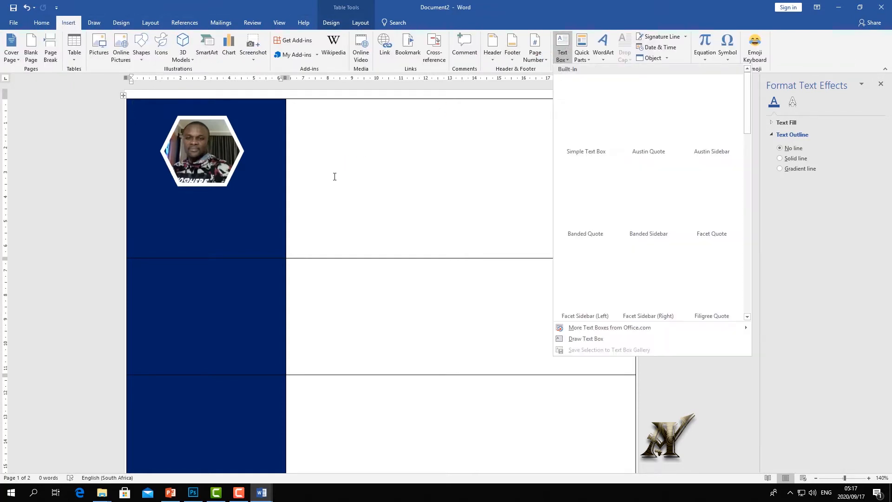
click(589, 85)
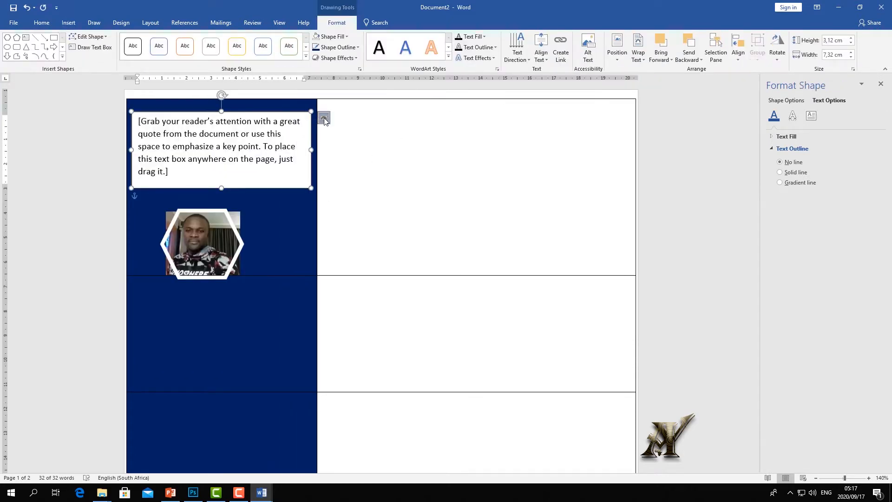
click(324, 119)
click(377, 205)
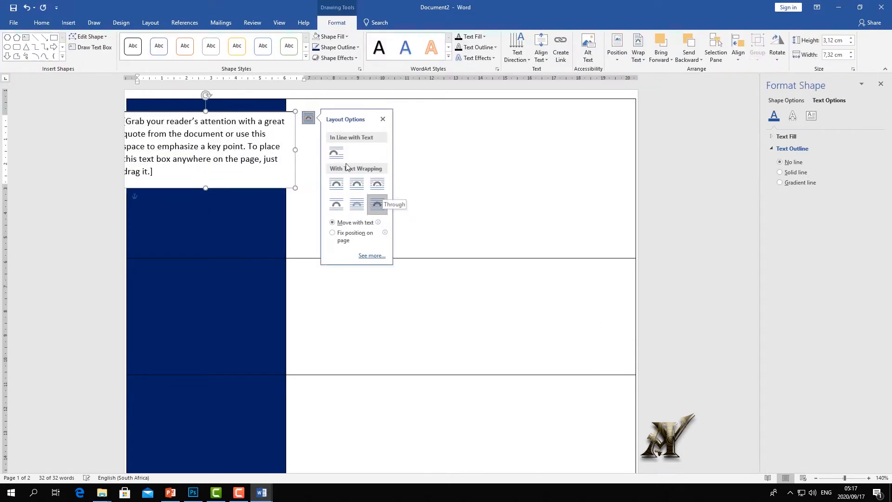
drag(243, 120, 264, 269)
- Replace the placeholder text with the person's full name and start a new line
triple_click(231, 317)
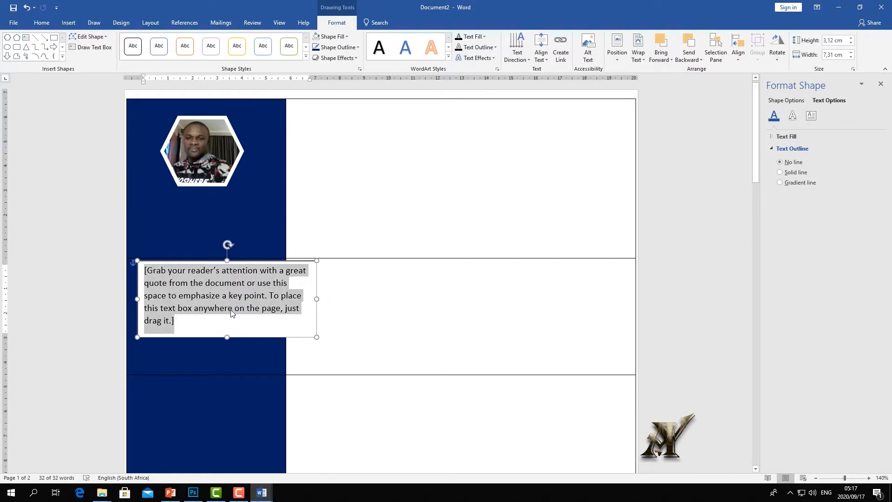
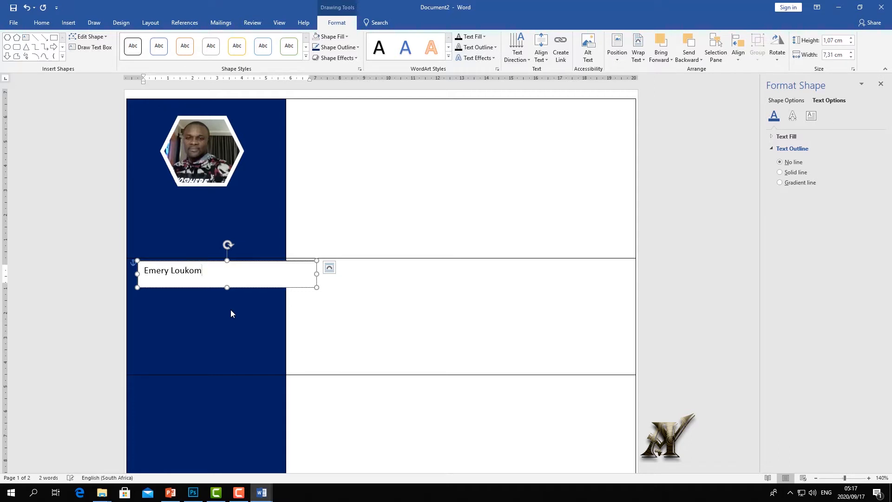
key(Return)
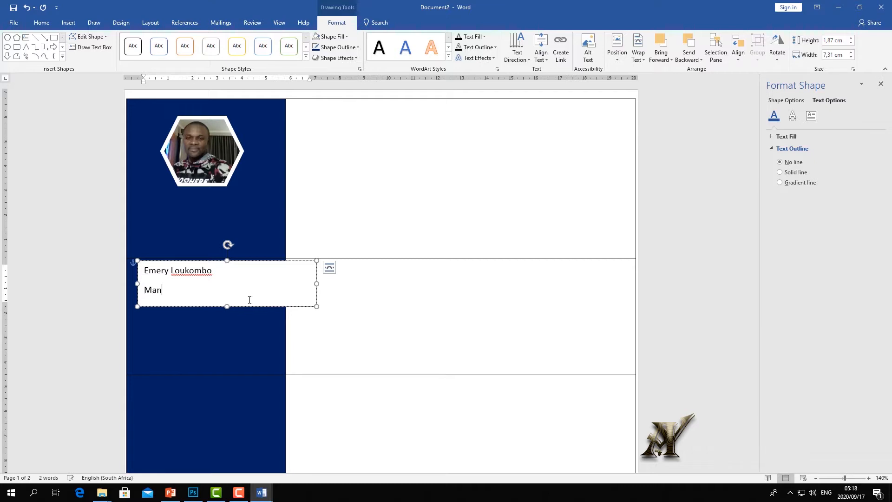
- Rewrite the misspelled second line as 'Video Editor' and select both lines
drag(249, 299, 139, 275)
click(175, 294)
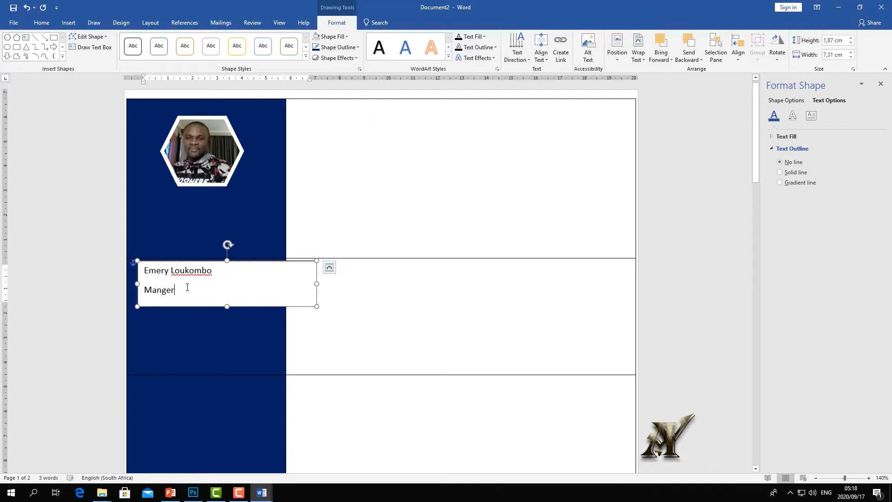
drag(190, 289, 141, 268)
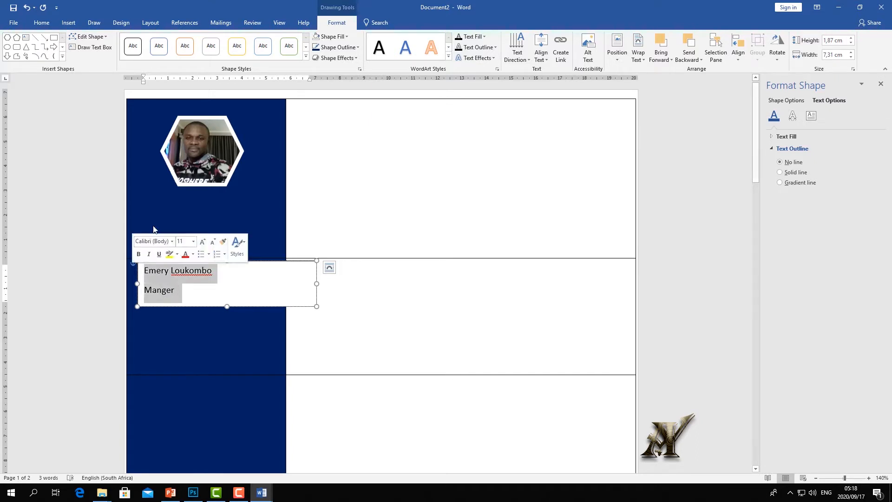
click(157, 291)
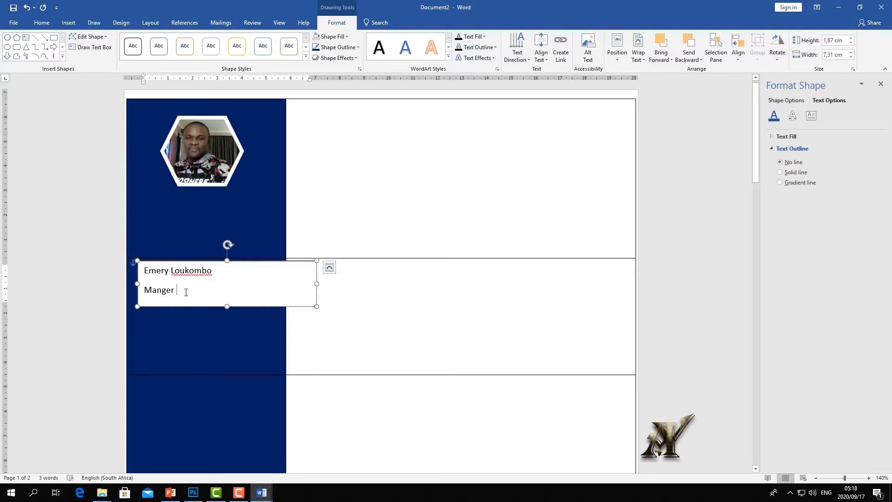
key(BackSpace)
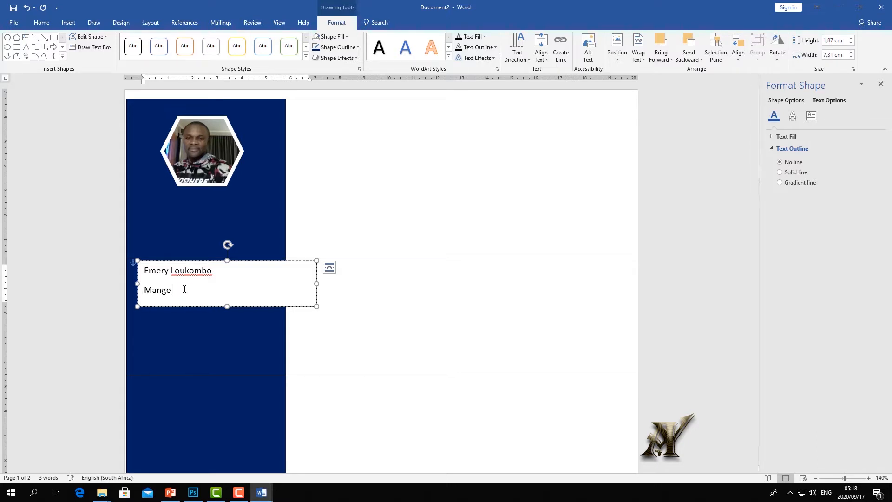
key(BackSpace)
key(BackSpace)
key(BackSpace)
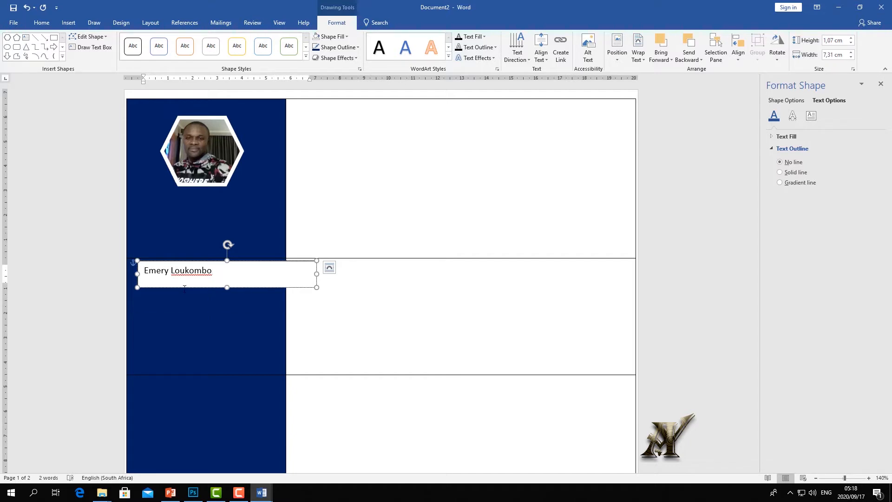
key(Return)
text(V)
text(ideo designer)
drag(204, 290, 170, 290)
text(Editor)
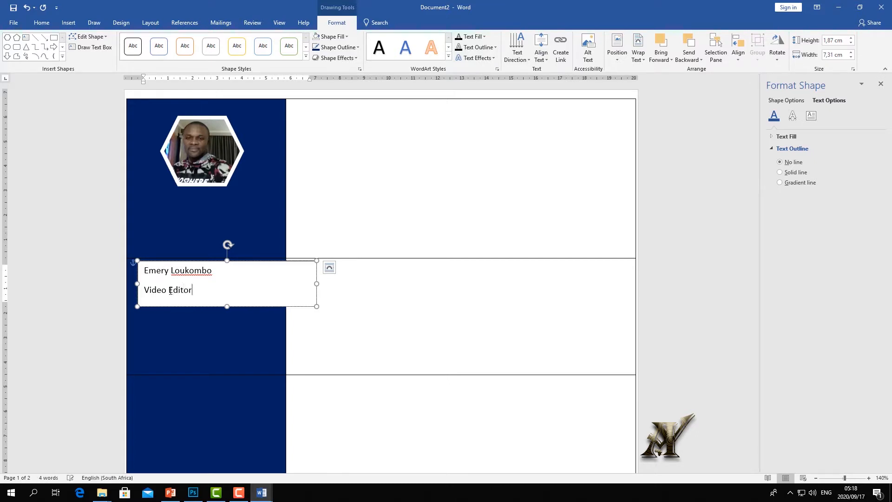
drag(201, 290, 144, 270)
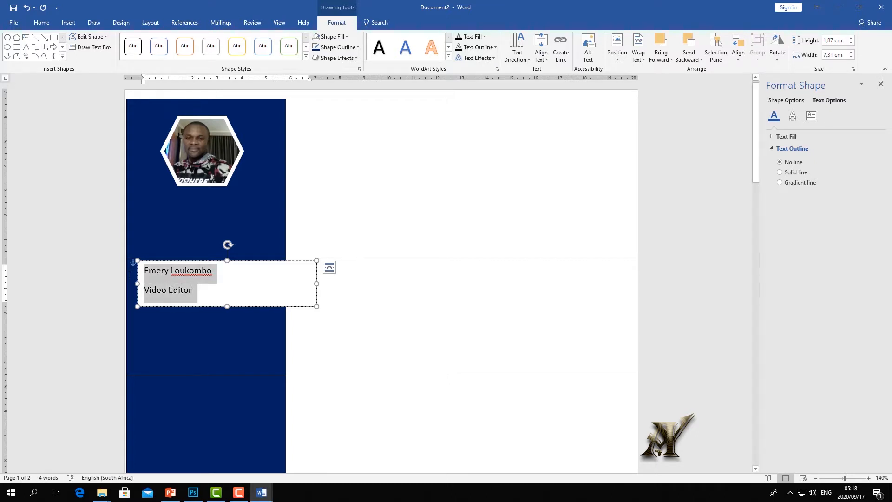
click(41, 22)
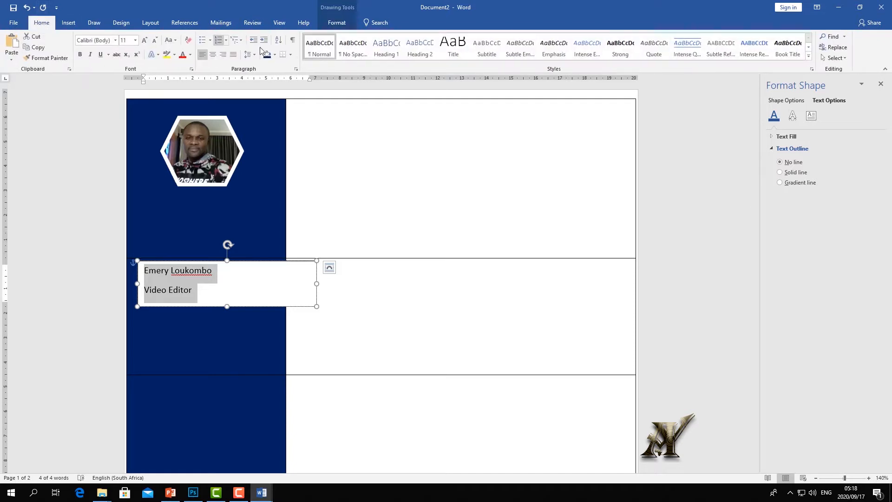
- Centre the name and title, then narrow the box and place it under the photo
click(212, 54)
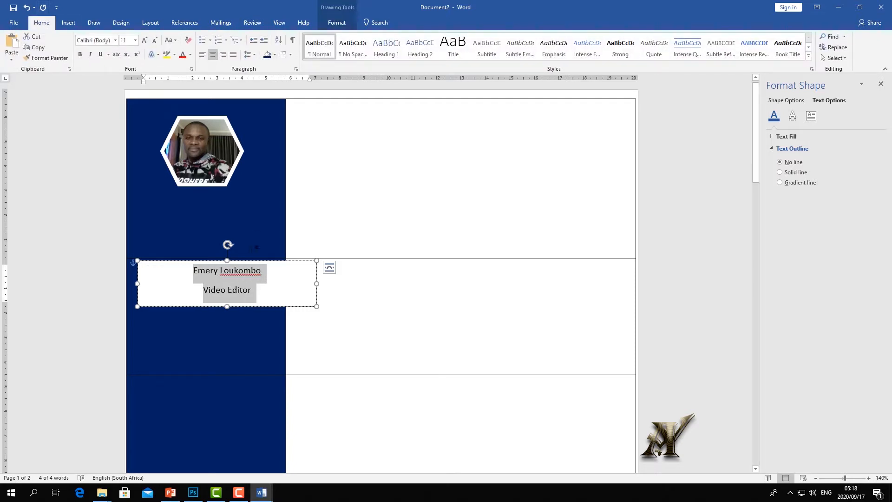
click(247, 273)
drag(244, 258, 234, 195)
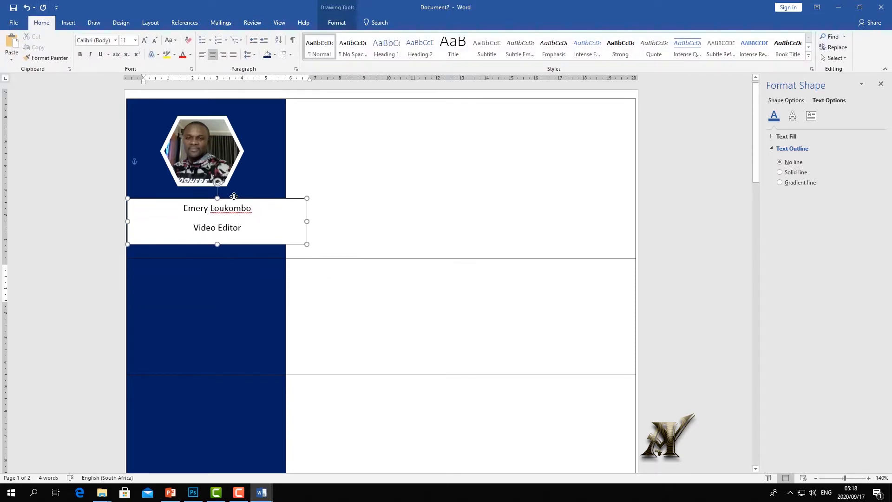
drag(298, 219, 270, 220)
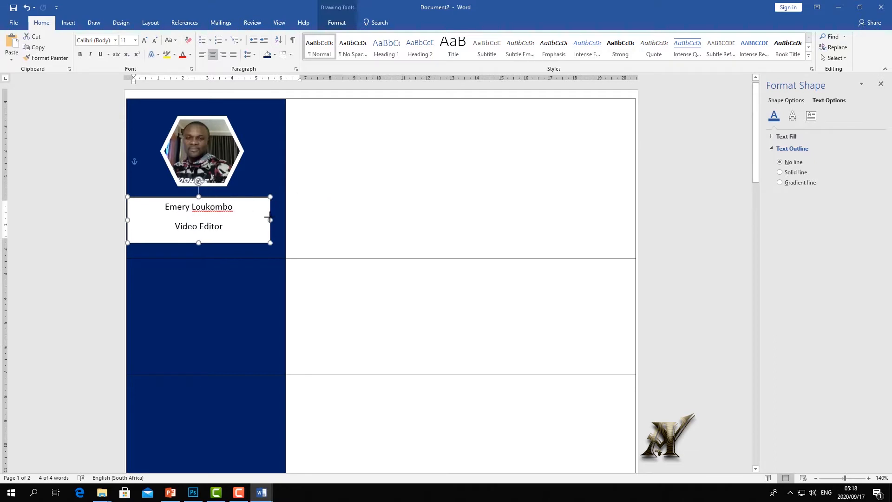
drag(237, 194, 240, 187)
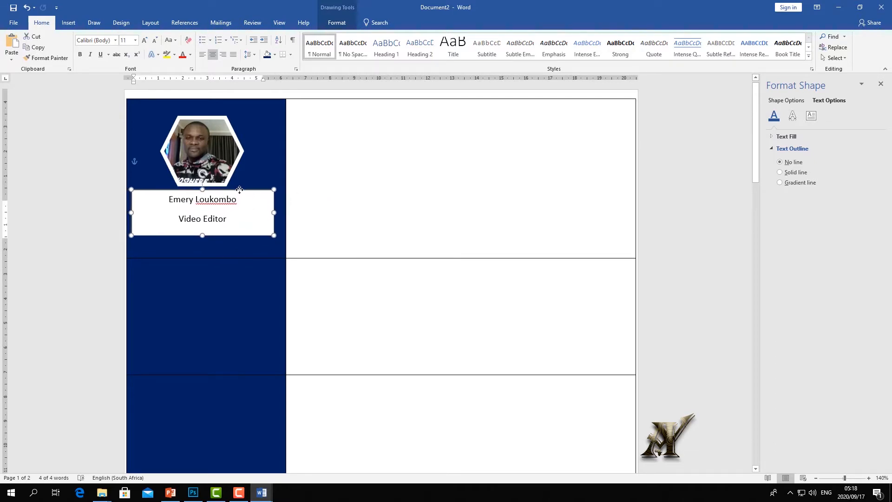
- Set both lines to Arial with 6 pt space after and reduced line spacing
drag(237, 221, 151, 200)
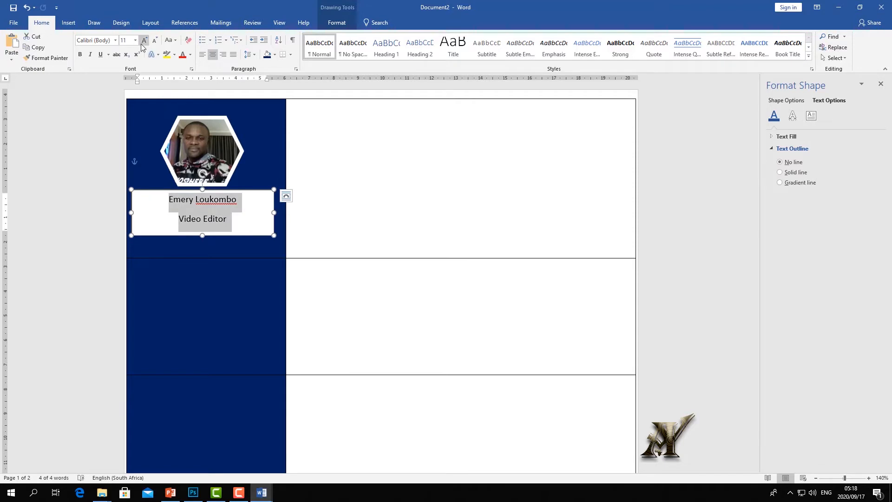
click(116, 41)
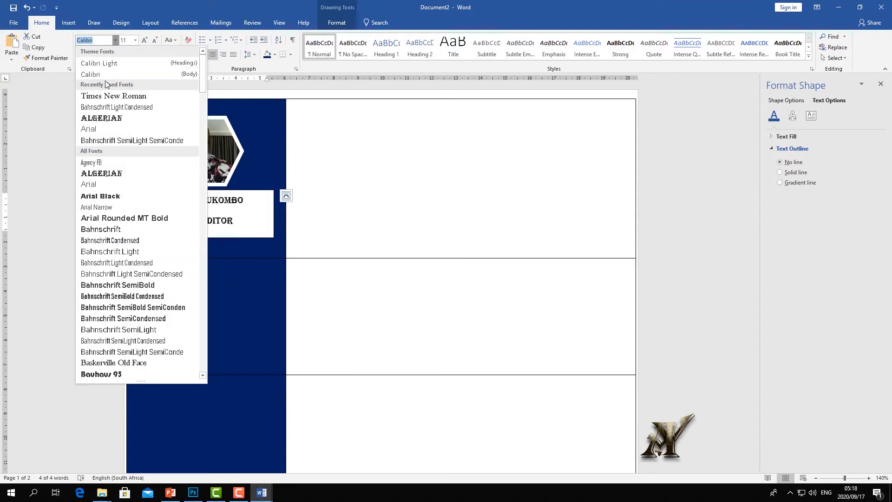
click(107, 130)
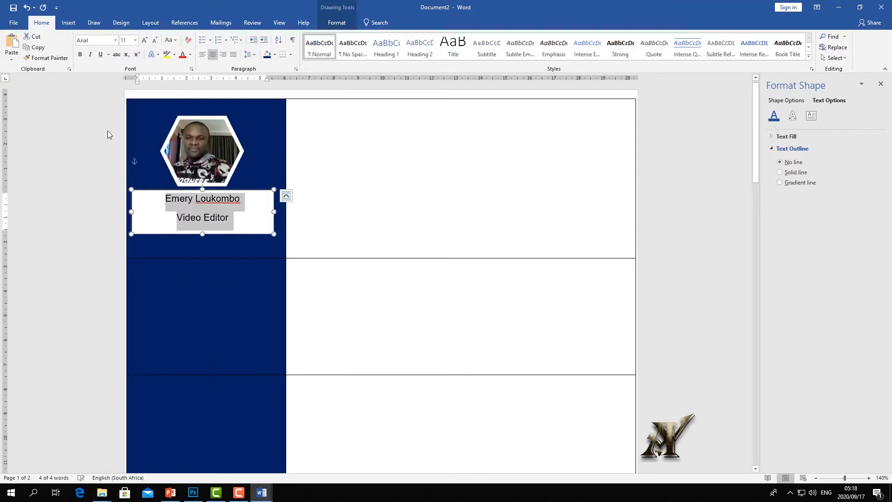
click(251, 54)
click(286, 133)
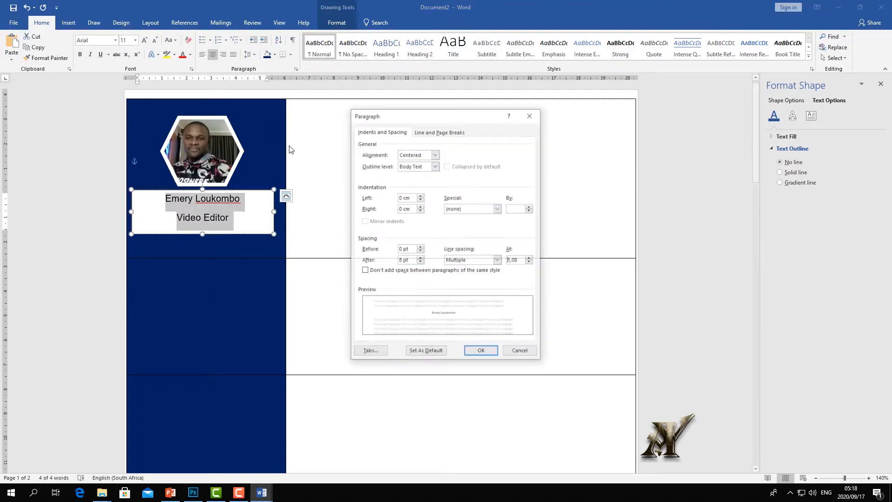
click(420, 262)
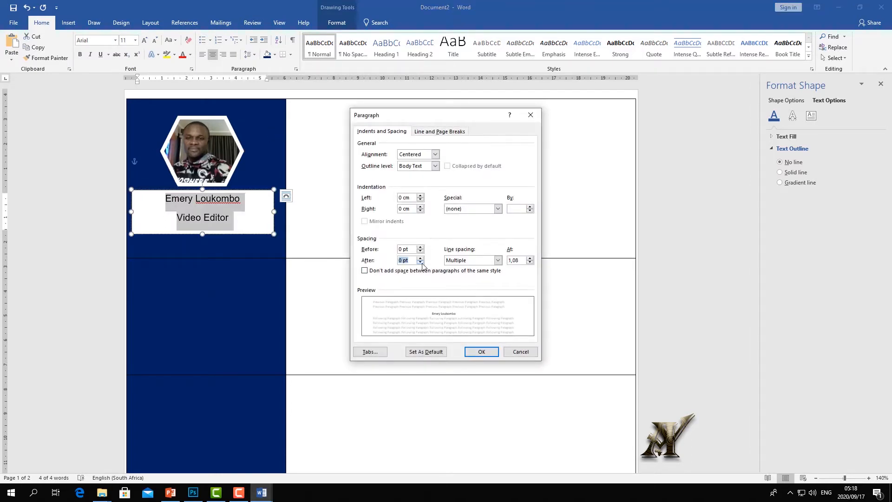
click(530, 263)
click(481, 352)
drag(245, 198, 166, 199)
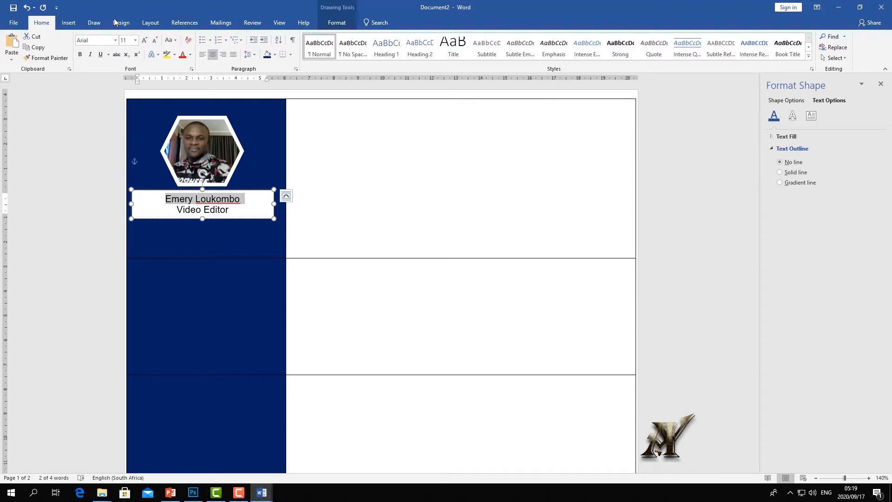
- Make the name bold at 16 pt and enlarge the Video Editor title to 12 pt
click(145, 41)
click(145, 41)
click(145, 42)
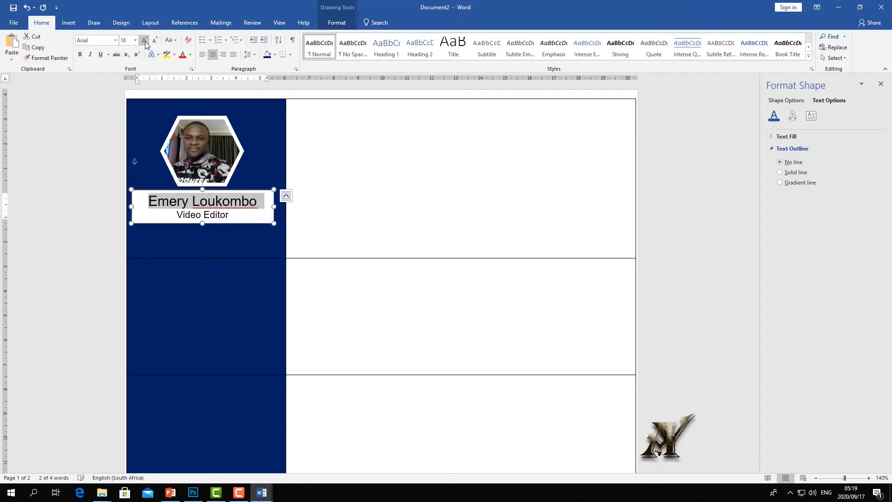
click(80, 55)
drag(231, 215, 176, 215)
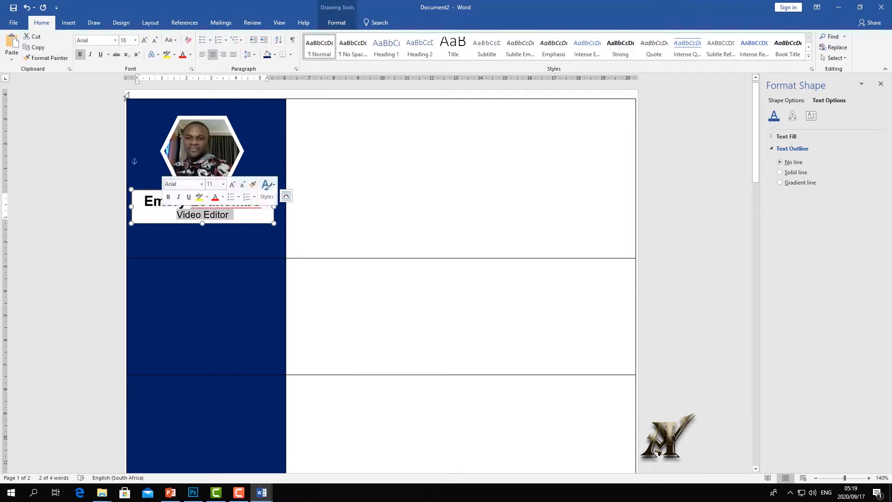
click(144, 41)
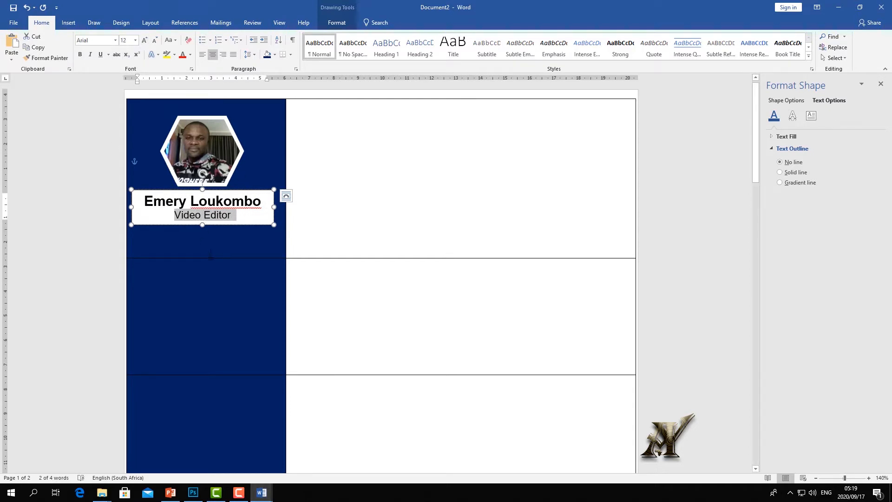
- Apply a transparent shape style preset to the text box
click(210, 253)
click(231, 191)
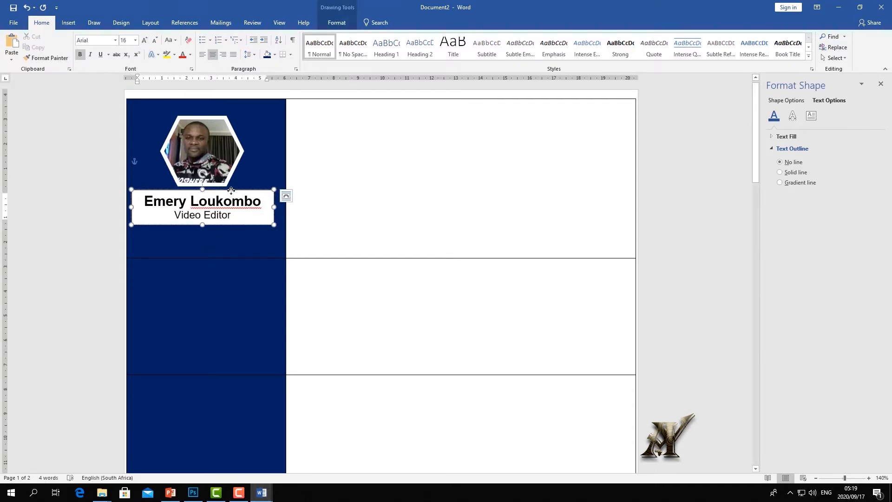
drag(231, 190, 233, 190)
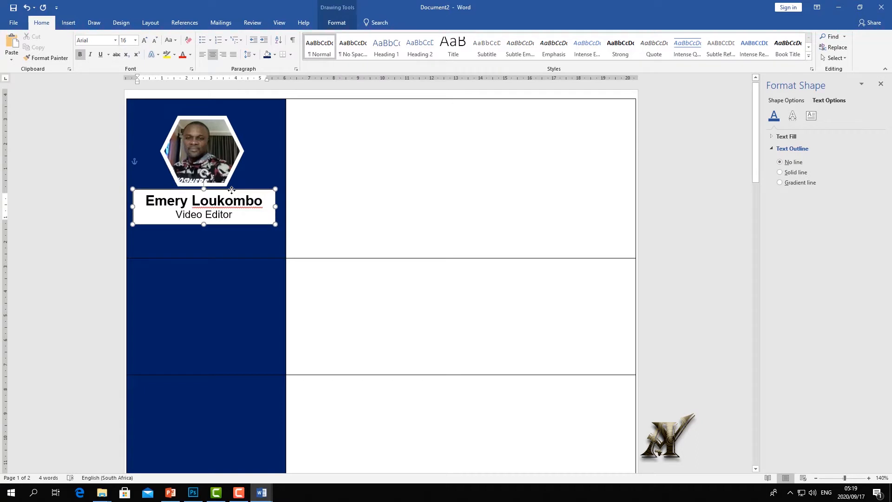
click(336, 23)
click(306, 57)
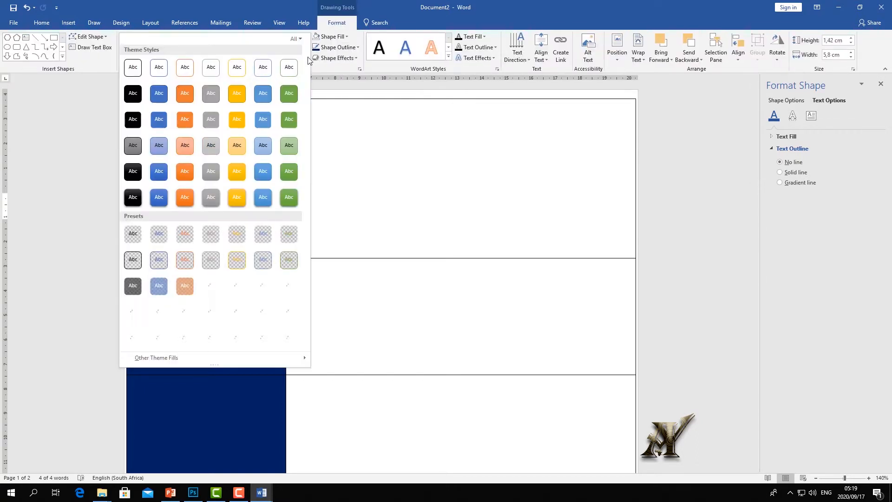
click(134, 236)
- Colour all the text box's text white, then move into the top-right table cell
click(235, 215)
key(ctrl+a)
click(42, 22)
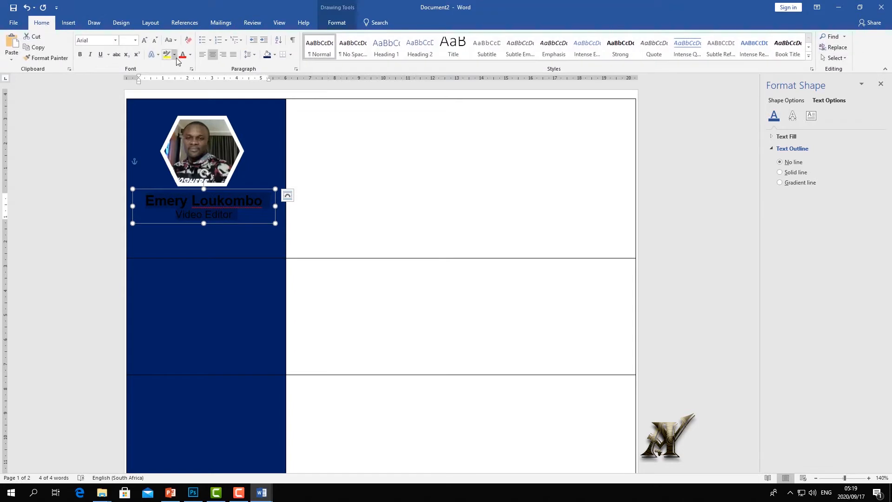
click(190, 55)
click(182, 86)
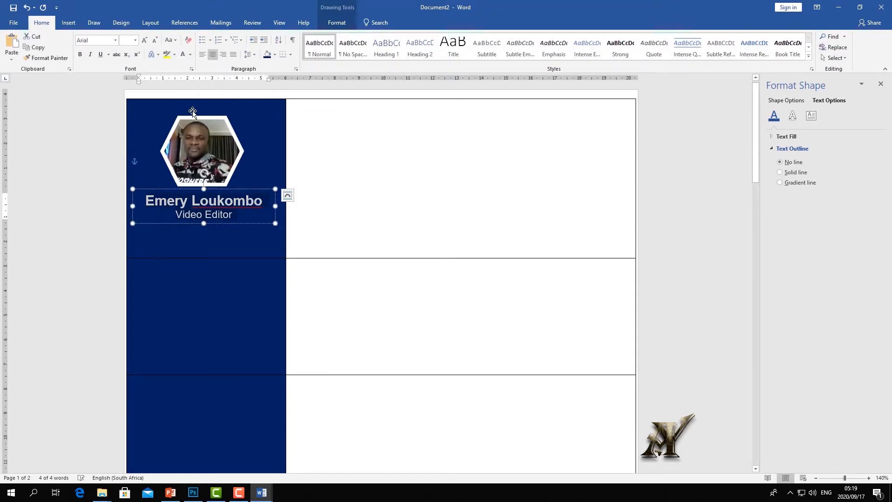
click(276, 293)
click(364, 234)
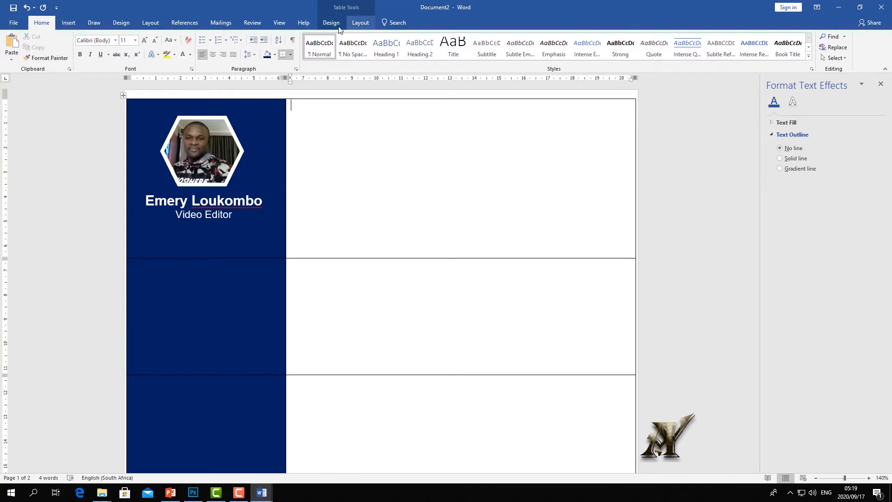
- Look at the cv template document for reference, then return to Document2
click(279, 22)
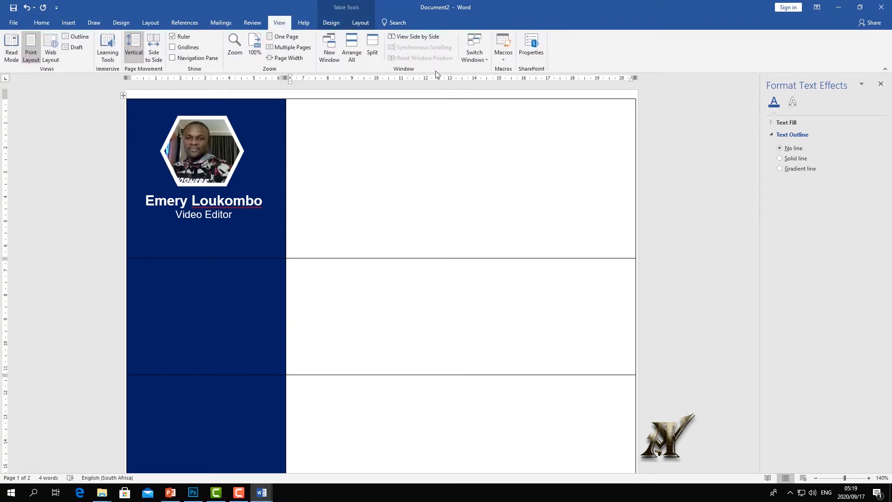
click(487, 60)
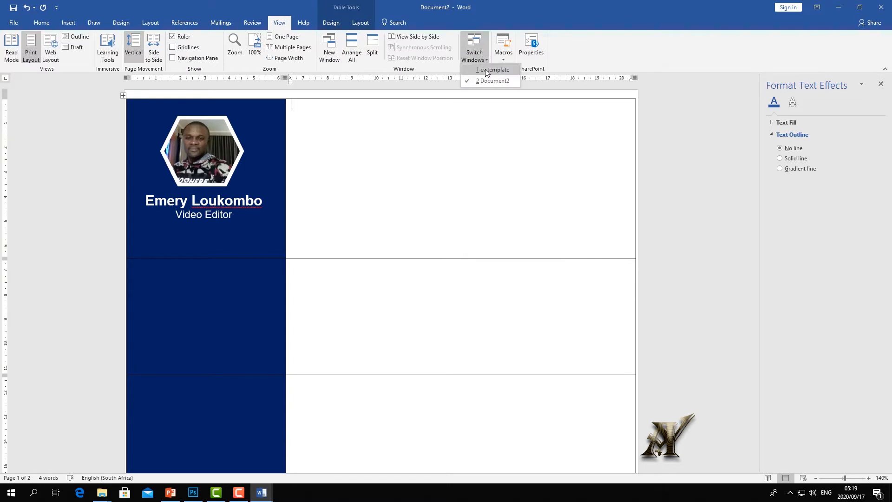
click(485, 70)
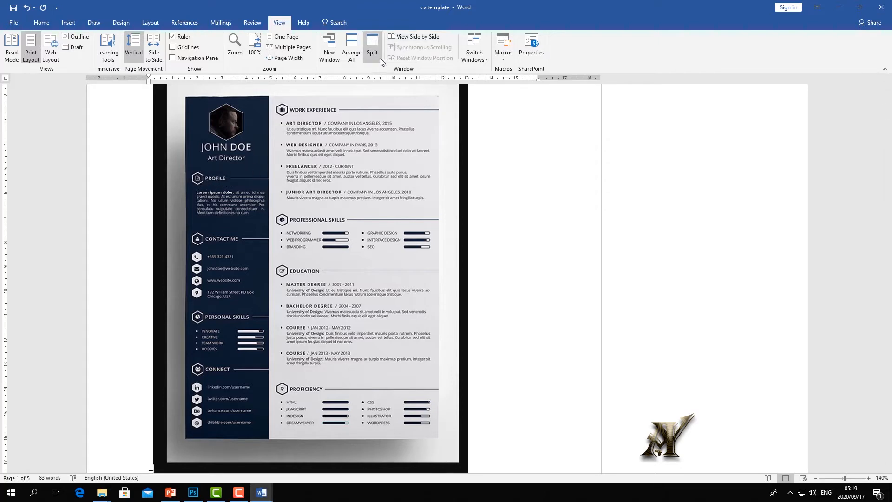
key(alt+Tab)
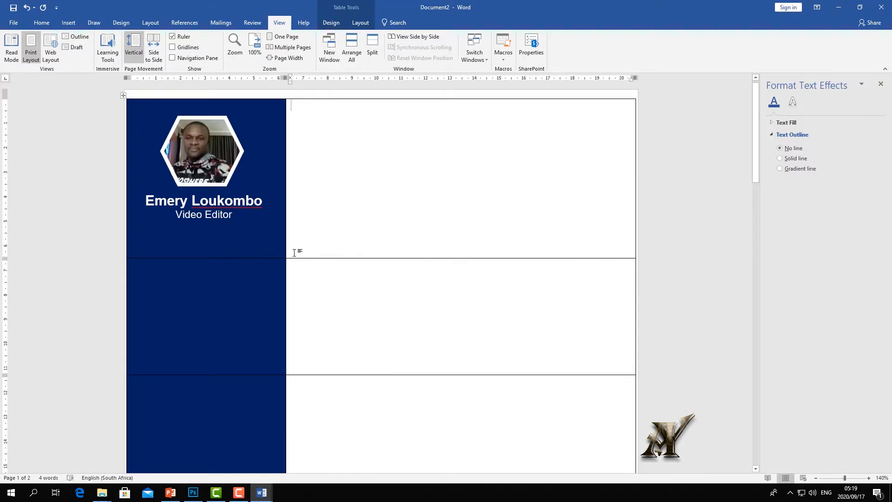
- Raise the first table row's bottom border to just below the name and title, rechecking the template
drag(316, 259, 319, 239)
click(474, 46)
click(493, 70)
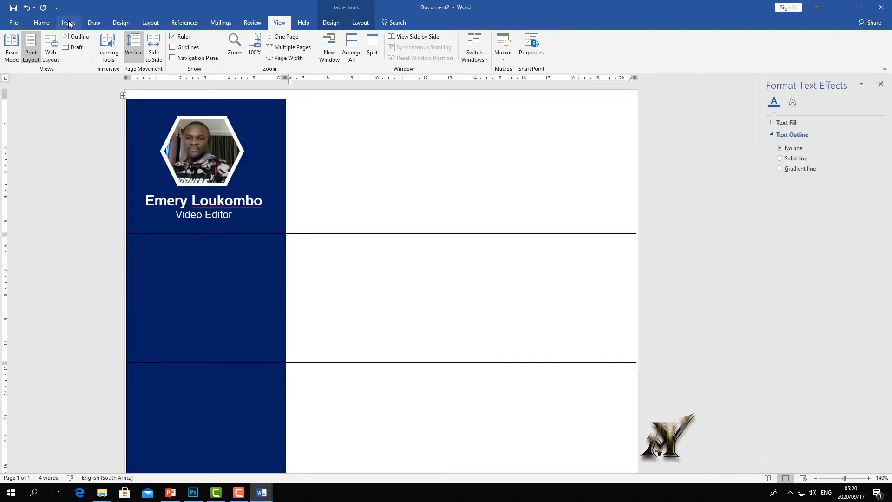
click(68, 22)
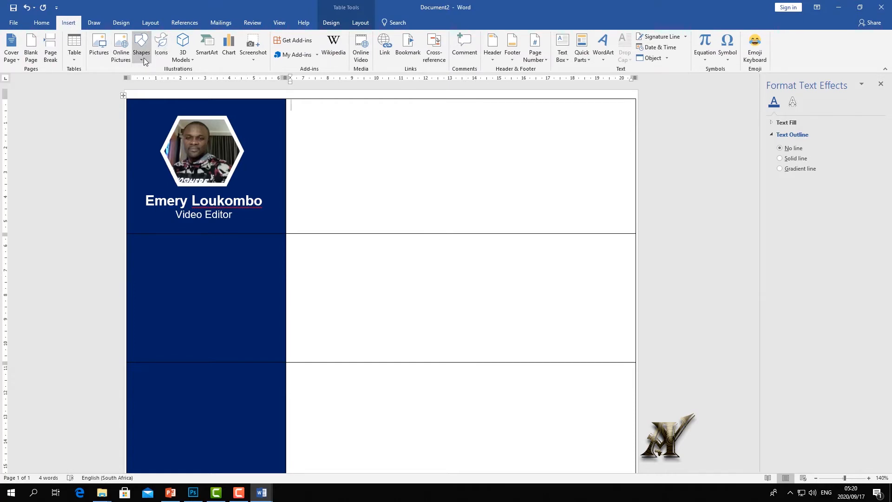
- Draw a horizontal straight line across the second navy sidebar cell
click(143, 58)
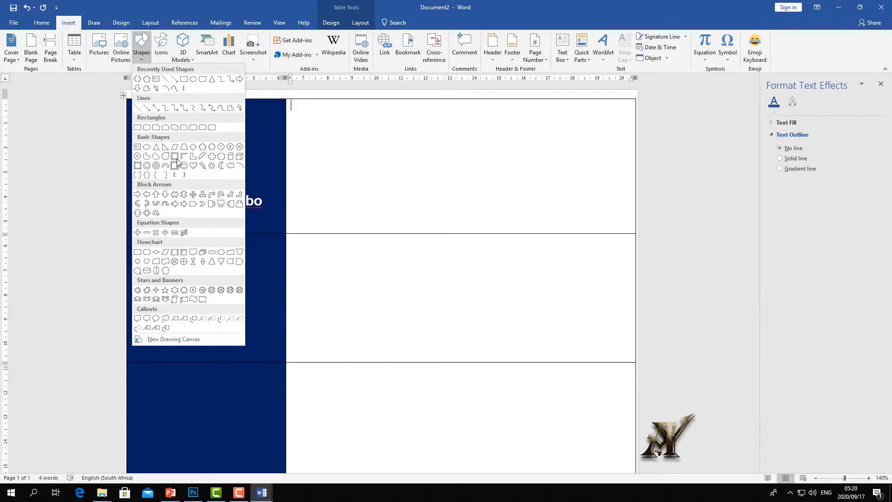
click(165, 79)
drag(197, 246, 287, 245)
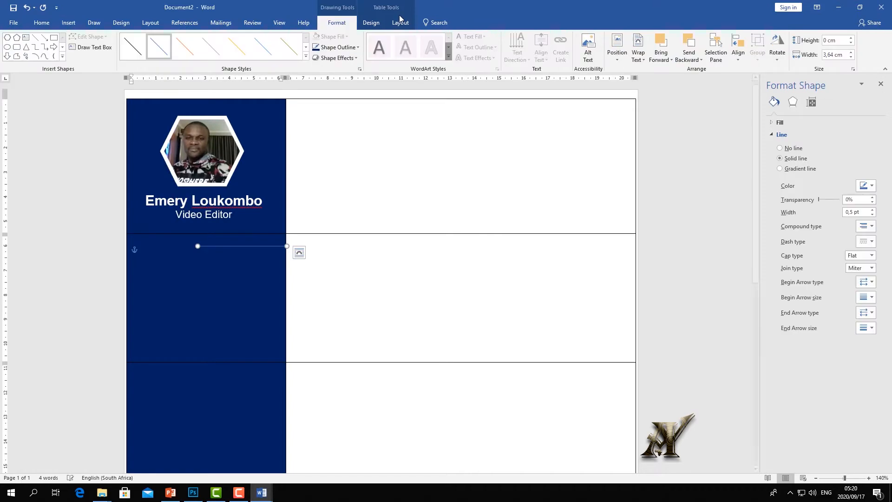
- Give the line the black line style, colour it white, and nudge it slightly up
click(305, 55)
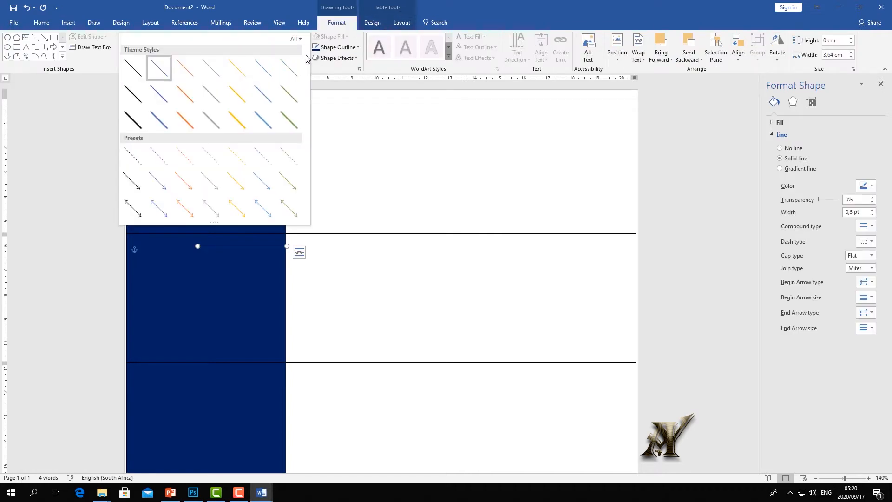
click(142, 125)
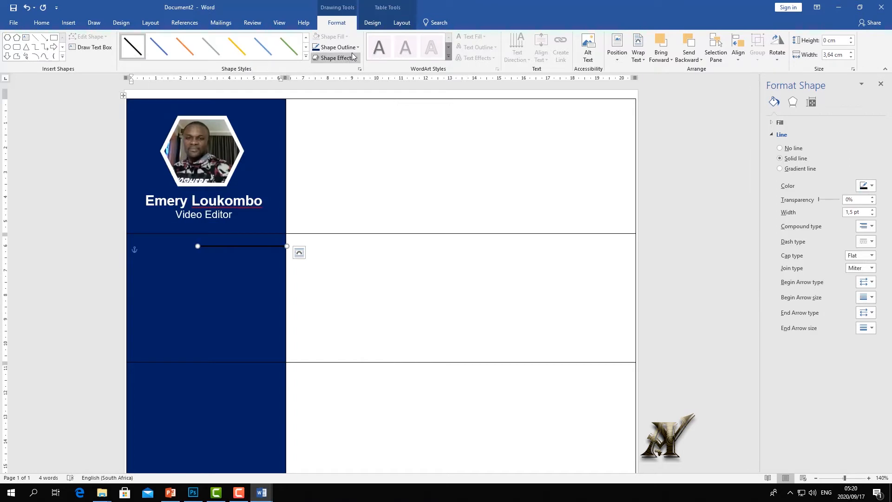
click(358, 46)
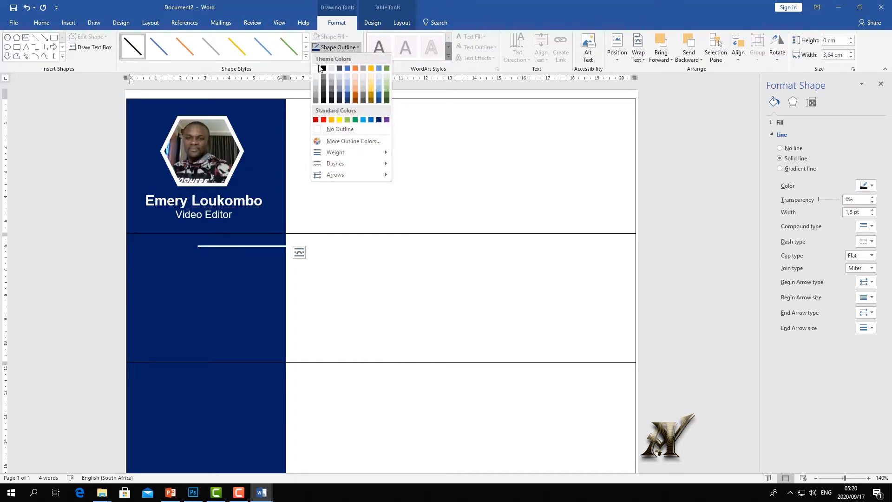
click(316, 69)
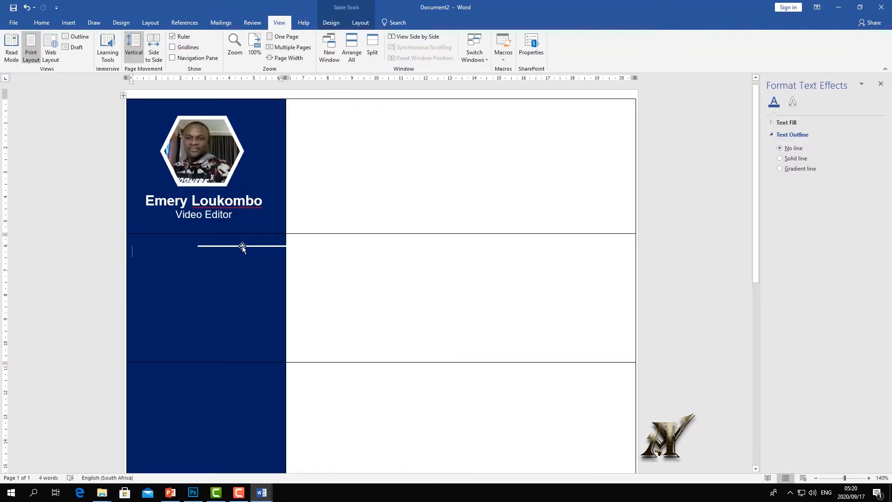
click(242, 246)
drag(243, 246, 242, 242)
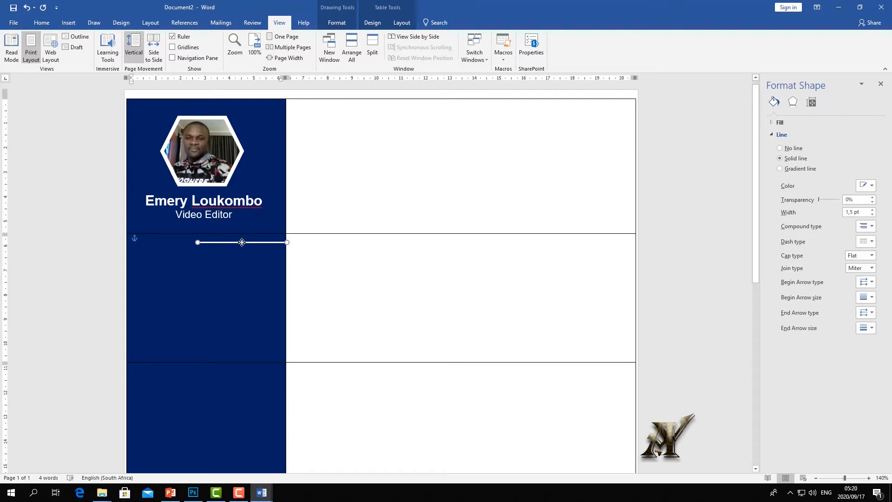
click(225, 286)
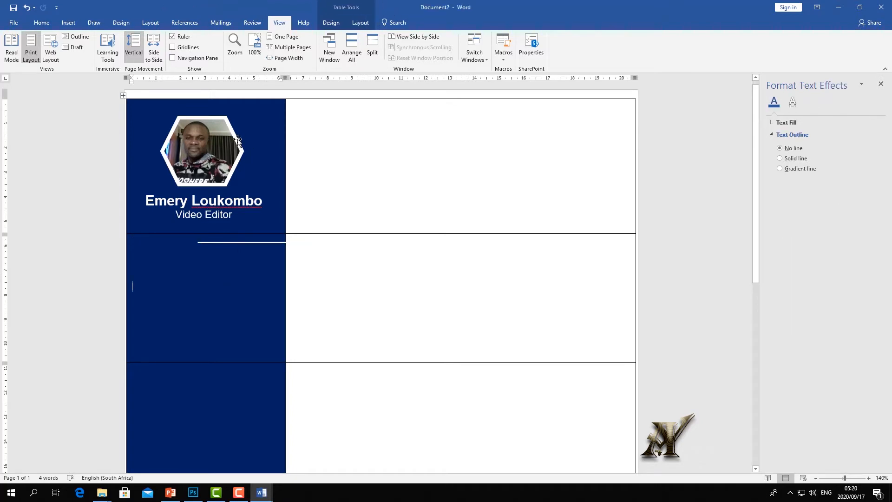
click(237, 140)
- Copy the hexagon photo frame into the second sidebar cell and shrink it to a small hexagon
right_click(238, 138)
key(Escape)
click(213, 280)
right_click(213, 280)
click(234, 317)
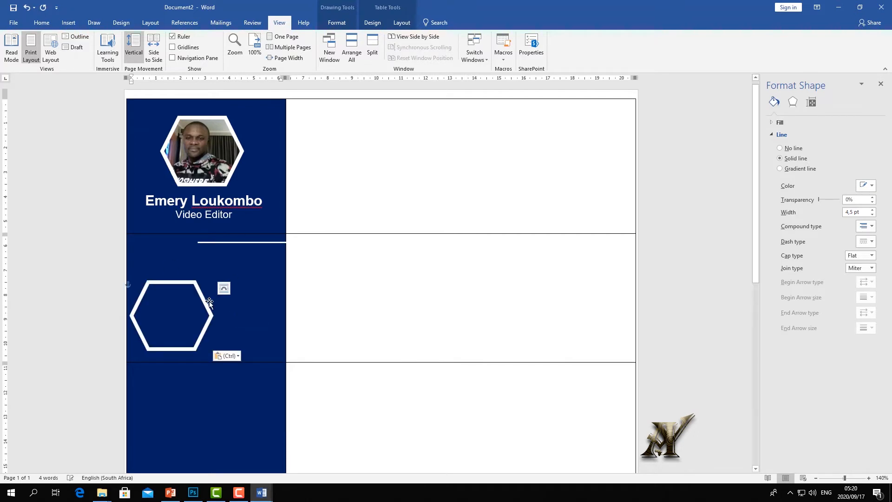
drag(213, 316, 182, 315)
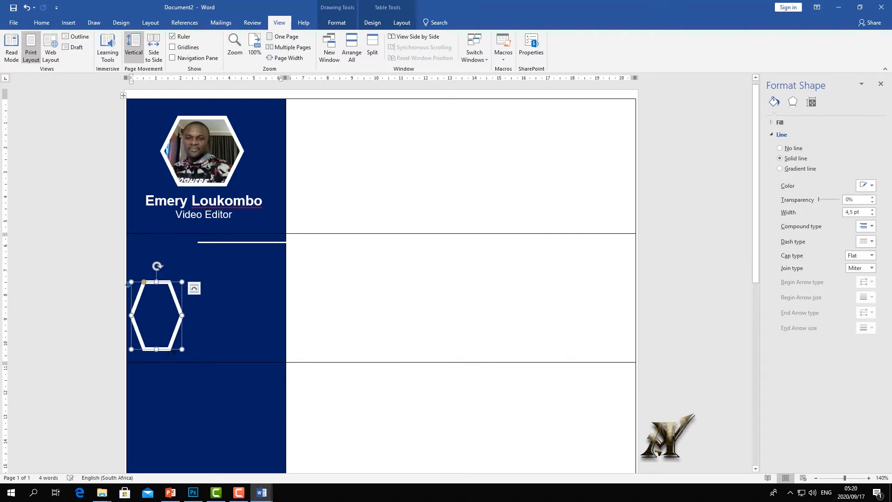
drag(159, 348, 149, 227)
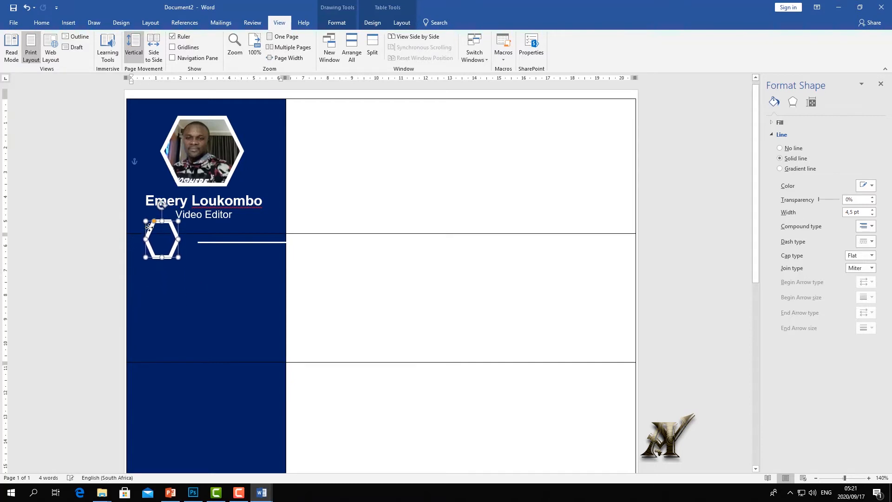
- Lower the border between the first two rows and position the small hexagon at the line's left end
click(346, 230)
click(162, 256)
drag(342, 233, 343, 245)
click(310, 248)
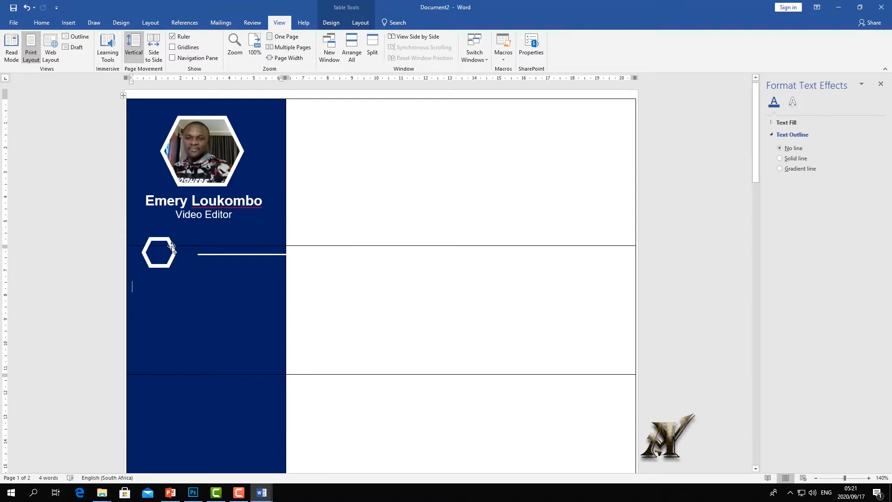
drag(172, 248, 172, 237)
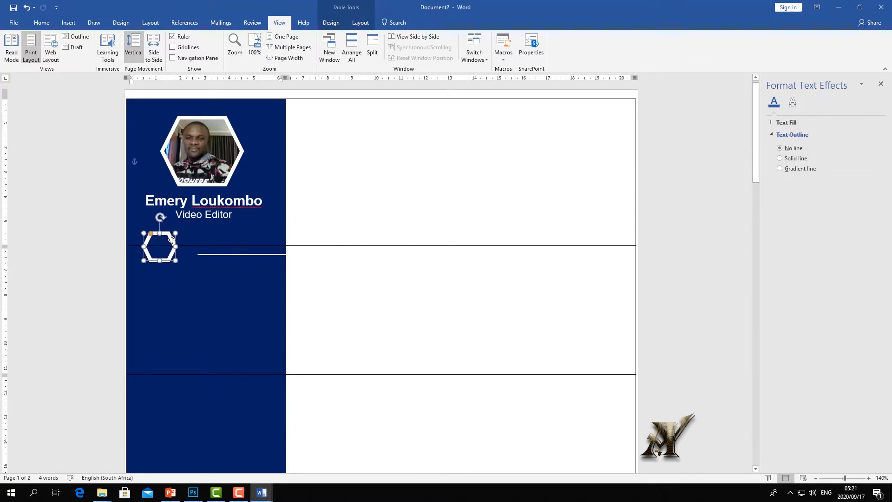
click(246, 253)
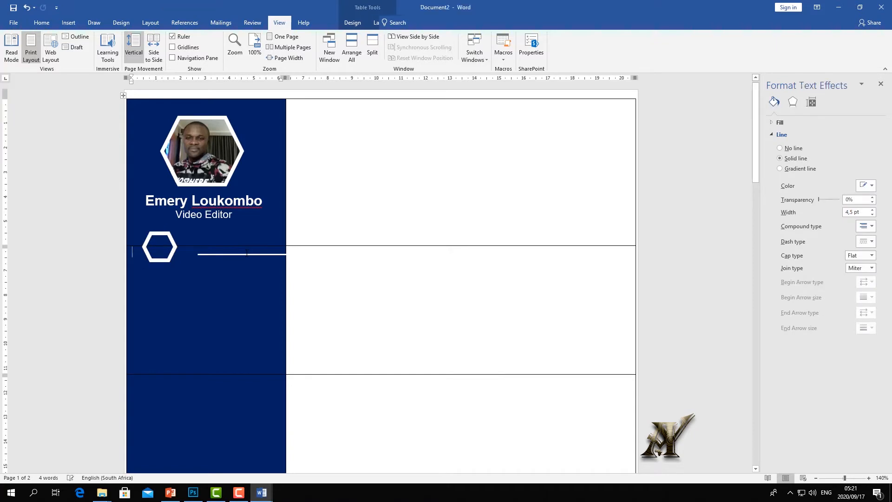
- Align the white line with the small hexagon's middle and fine-tune the hexagon's position
click(218, 255)
drag(209, 254, 204, 244)
drag(207, 245, 209, 246)
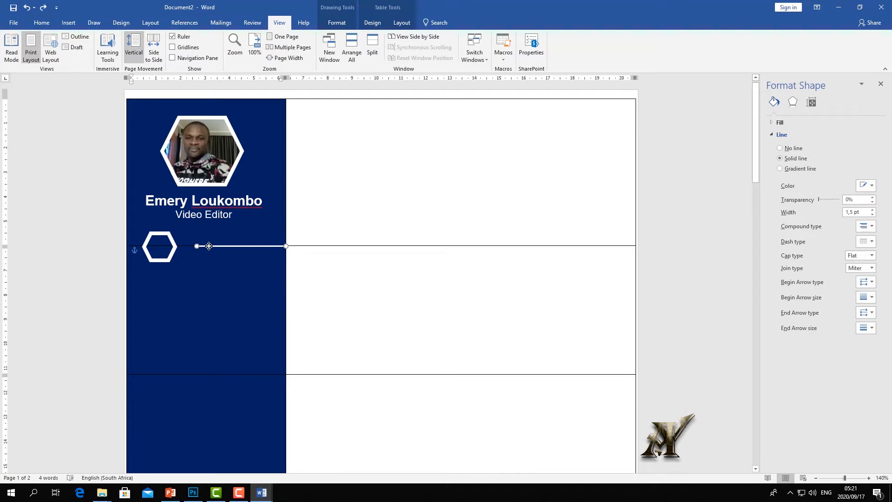
click(204, 277)
drag(173, 245, 174, 244)
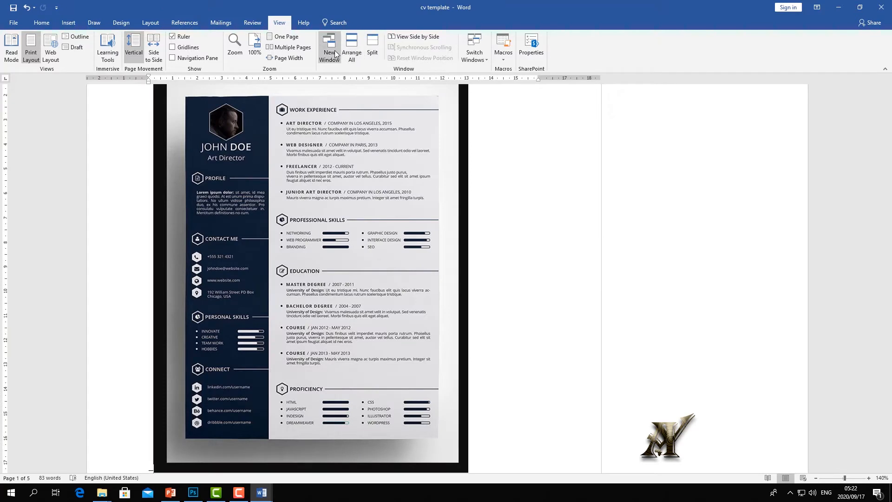
- Open the template in a new window, arrange all windows, and place a taller Document2 at the top
click(333, 50)
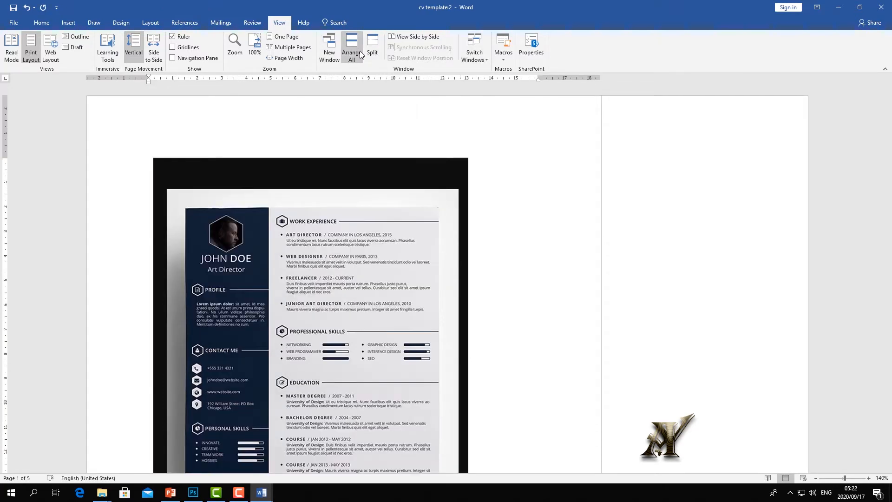
click(353, 59)
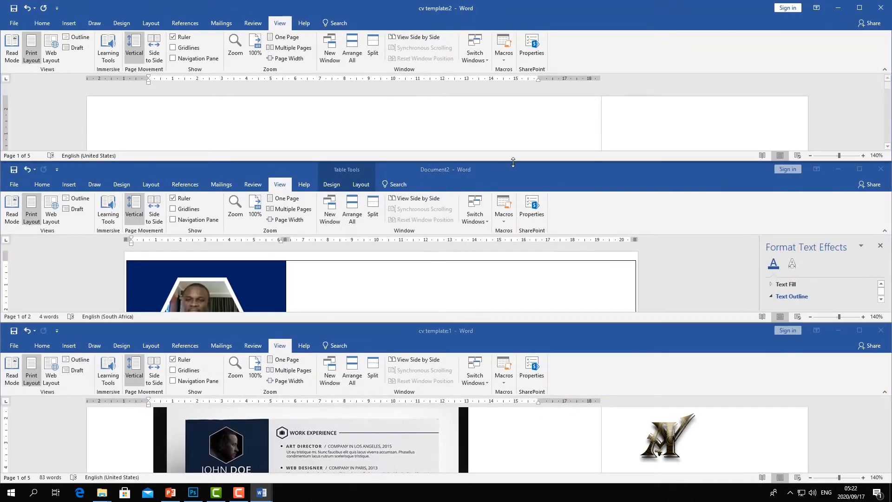
mouse_move(540, 177)
mouse_down()
mouse_move(523, 241)
mouse_move(536, 163)
mouse_up()
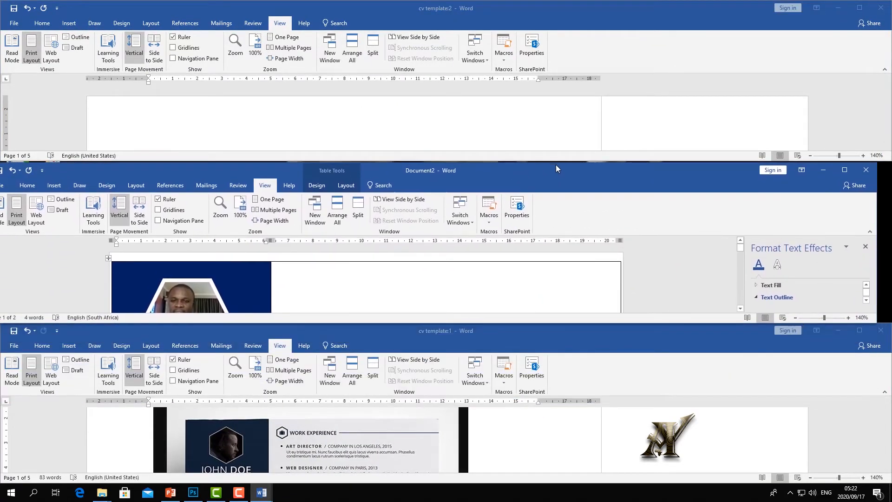
drag(637, 175, 643, 29)
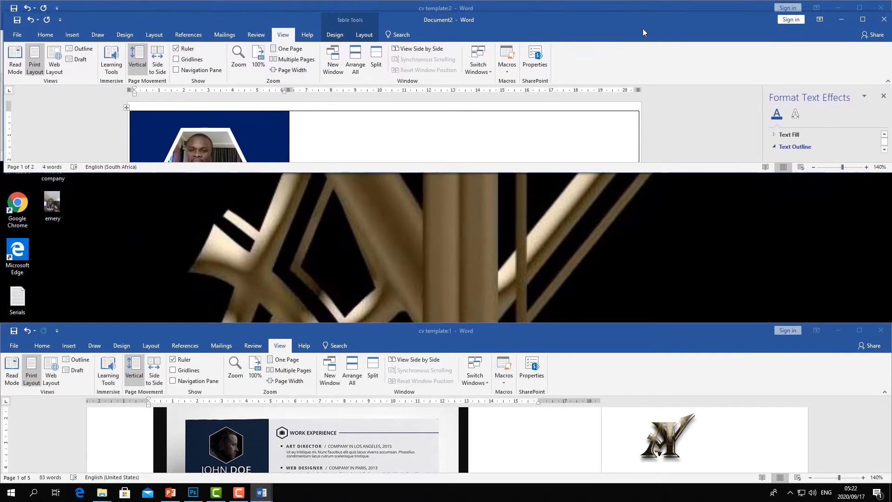
drag(446, 173, 441, 364)
- Place the taller cv template:1 window below Document2 and compare both sidebars
click(617, 406)
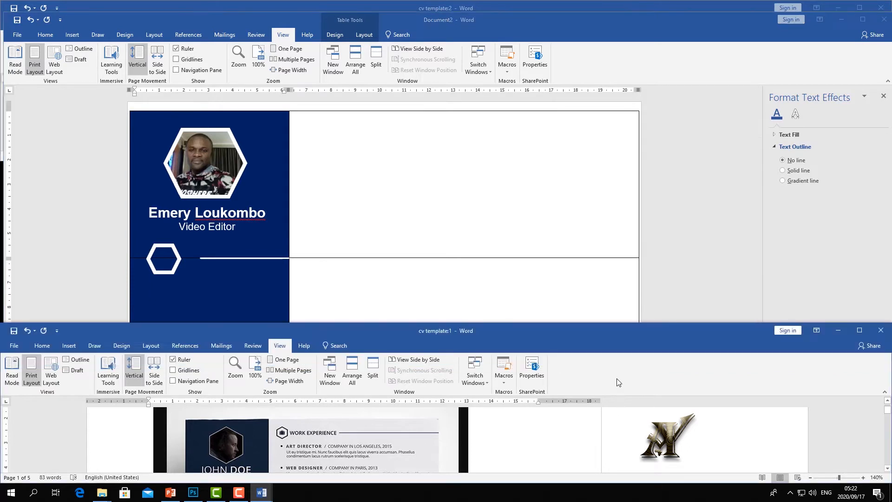
drag(599, 344, 595, 314)
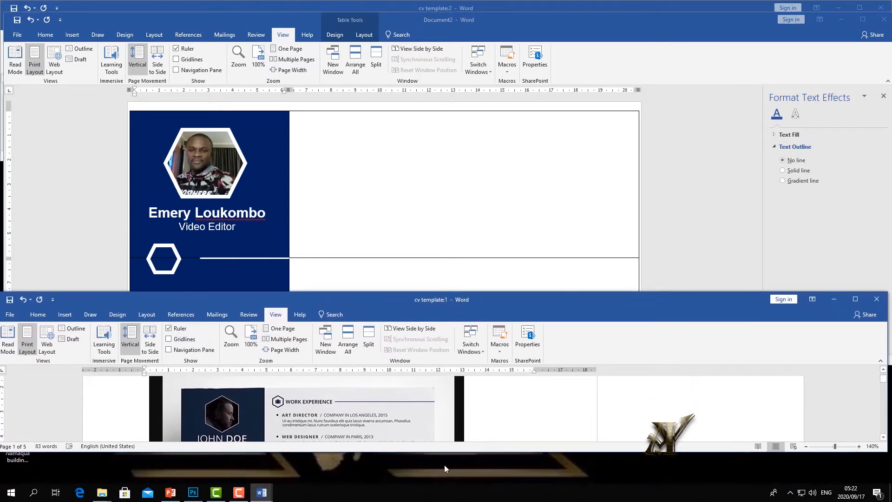
drag(520, 306, 525, 261)
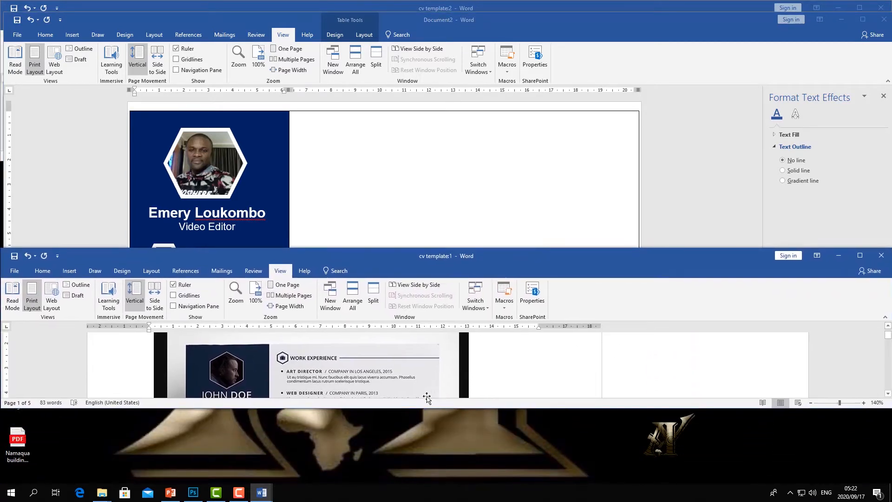
drag(414, 409, 425, 450)
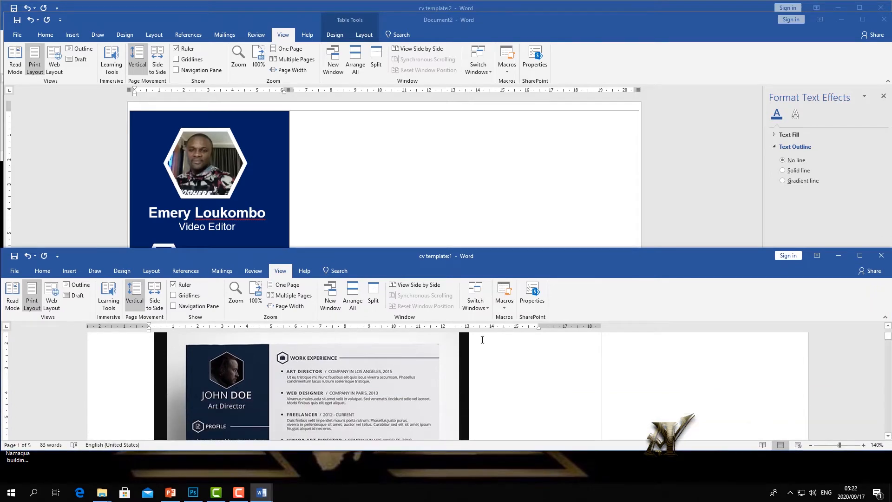
click(546, 167)
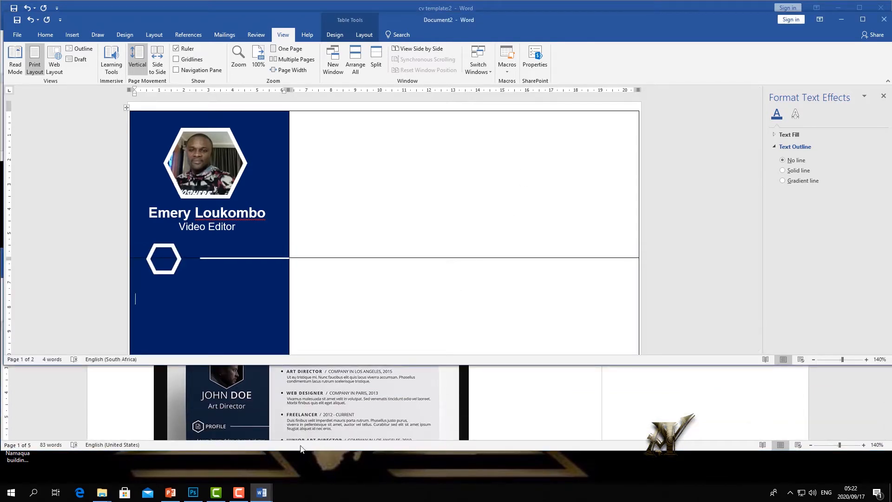
click(537, 401)
scroll(624, 402, down, 3)
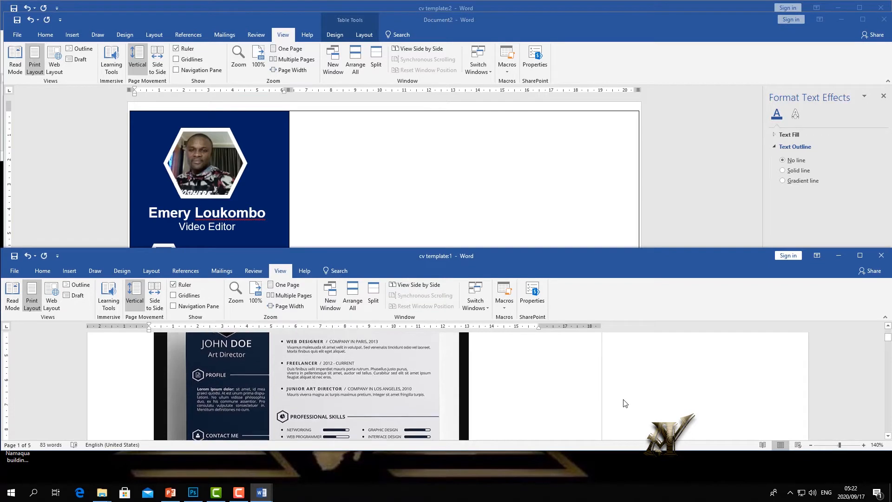
click(369, 202)
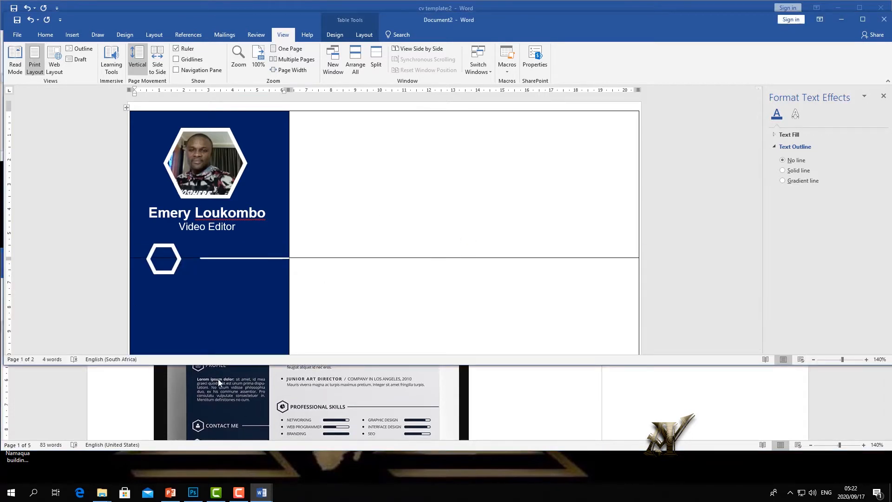
click(557, 422)
scroll(557, 422, up, 1)
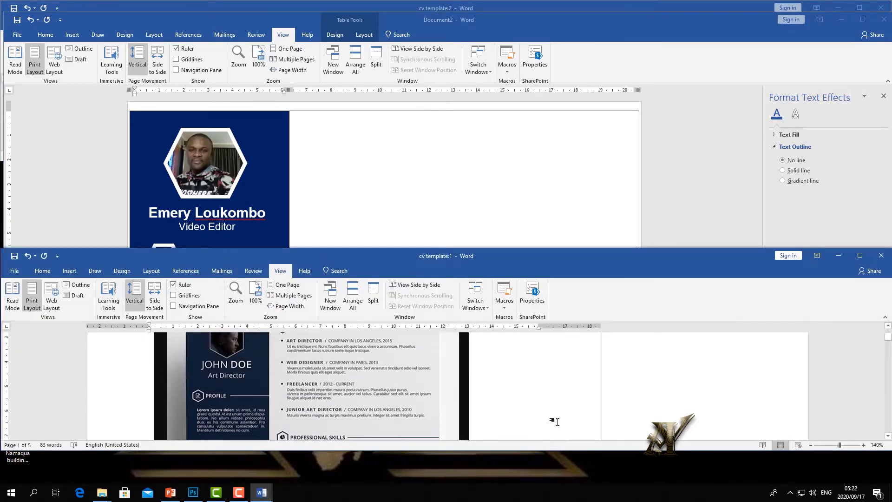
click(383, 188)
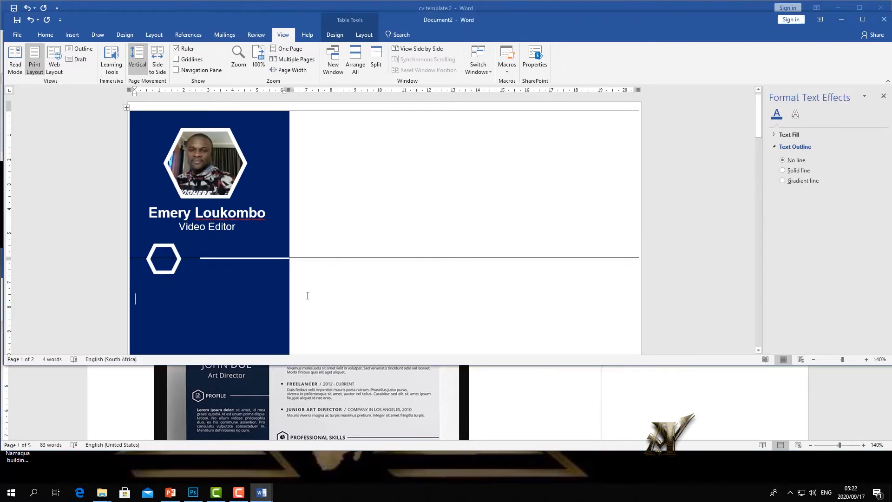
click(246, 308)
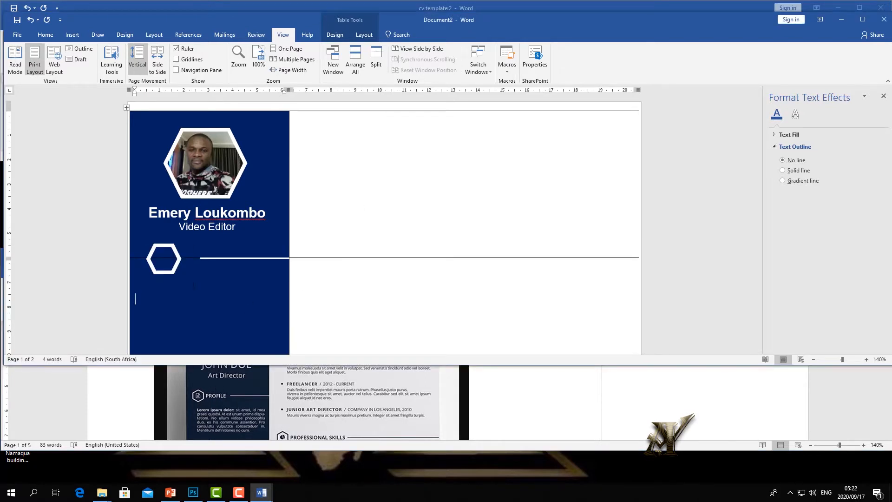
- Duplicate the name text box, change its text to 'PROFILE', and move it beside the hexagon
click(257, 213)
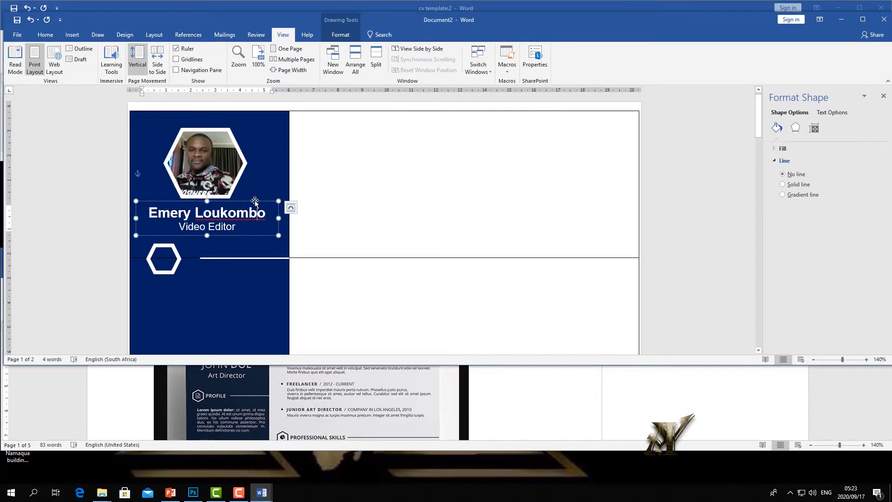
right_click(255, 200)
click(279, 218)
right_click(228, 322)
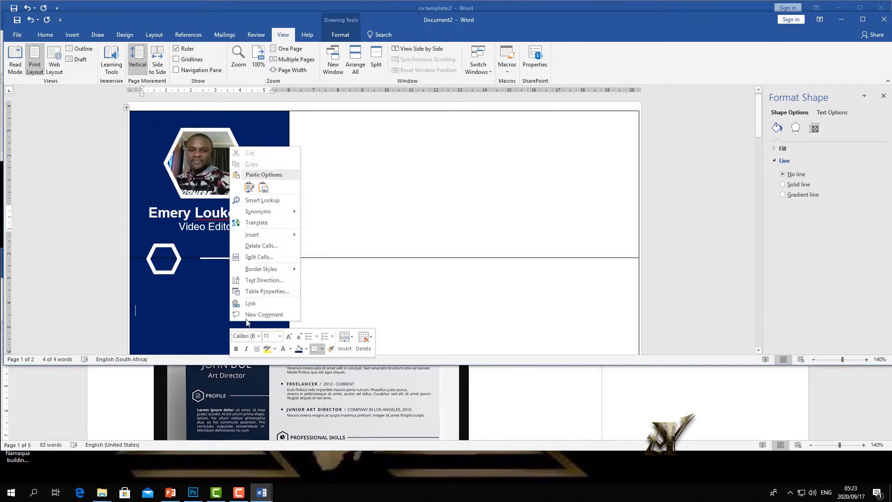
click(238, 201)
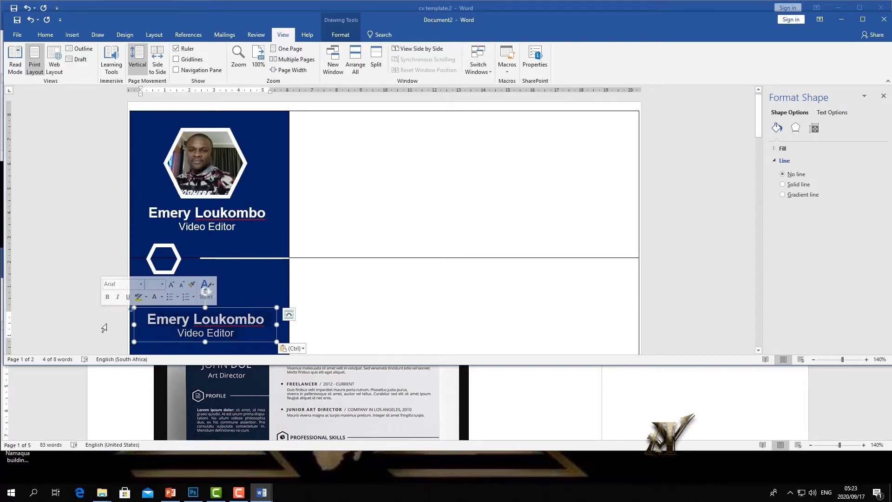
text(PROFILE)
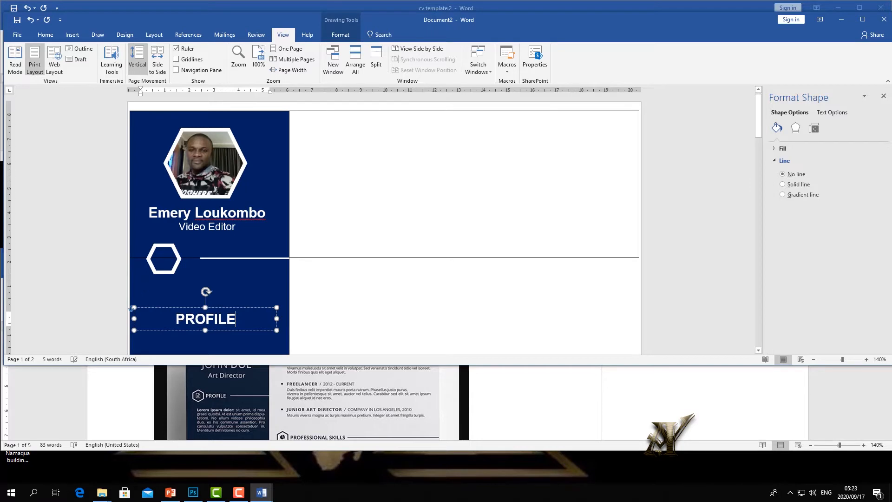
click(158, 315)
click(162, 308)
drag(161, 308, 170, 264)
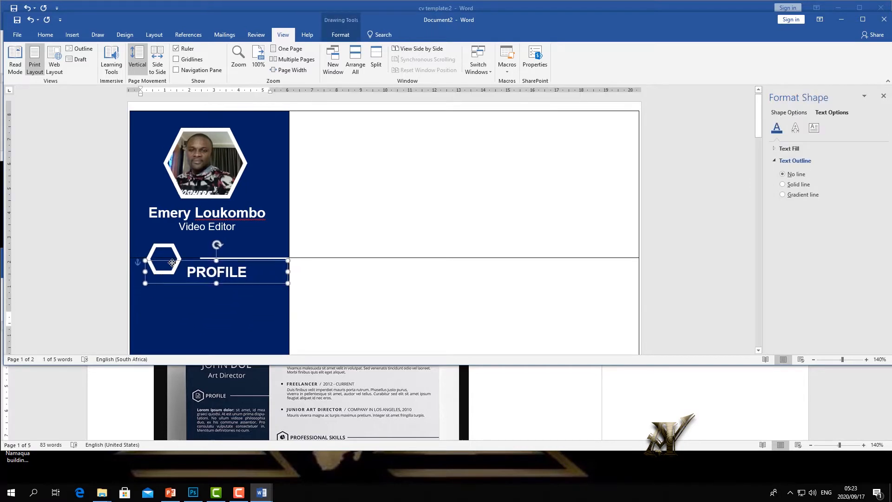
- Reduce the PROFILE font size to 12 and narrow its text box
drag(247, 272, 186, 273)
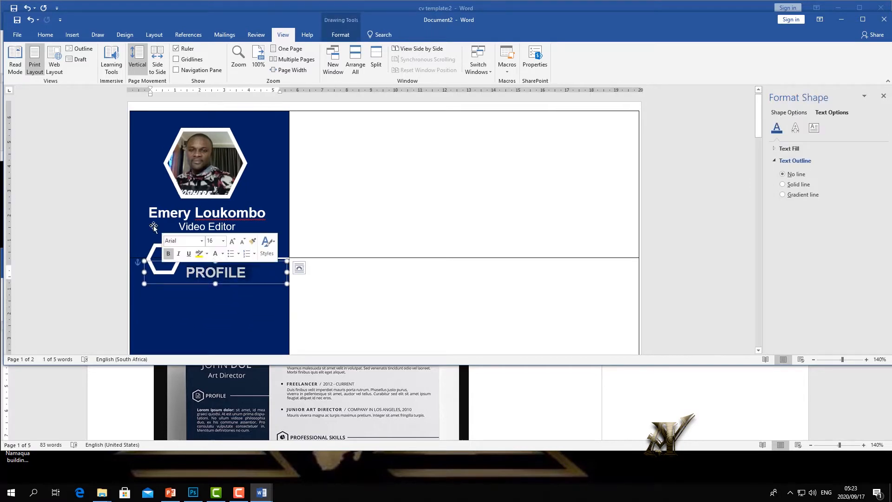
click(47, 36)
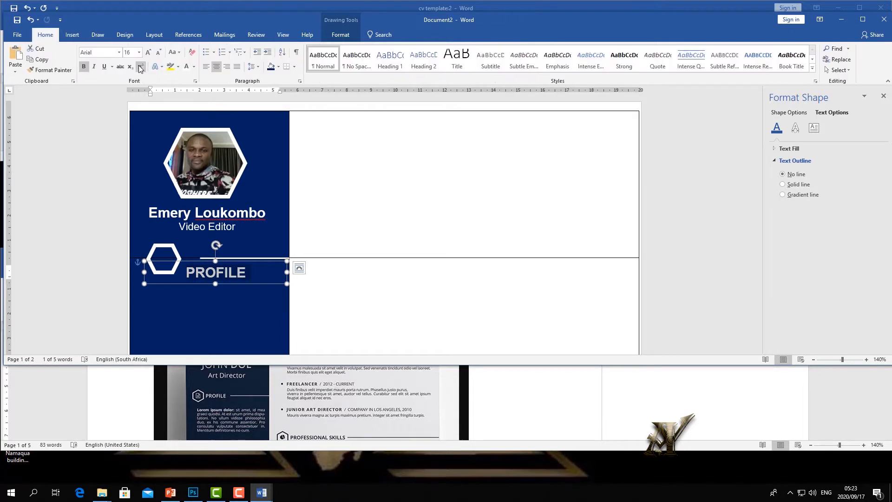
click(159, 52)
click(158, 52)
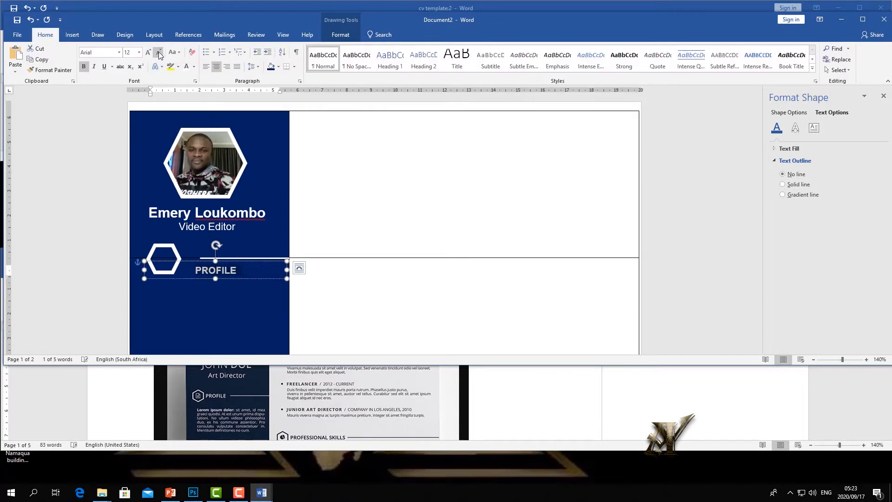
mouse_move(287, 270)
mouse_down()
mouse_move(218, 268)
mouse_move(166, 252)
mouse_move(201, 250)
mouse_up()
click(253, 275)
- Shift the hexagon slightly left and start the white line just after the word PROFILE
click(191, 270)
click(212, 258)
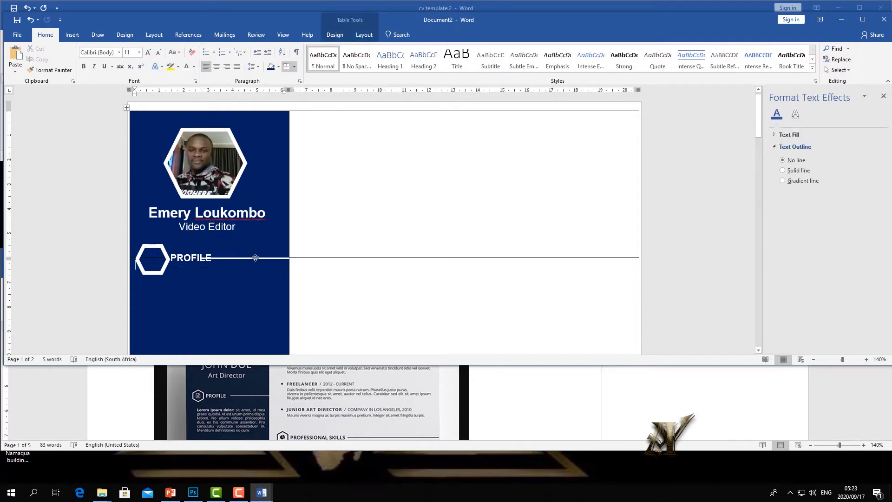
click(203, 258)
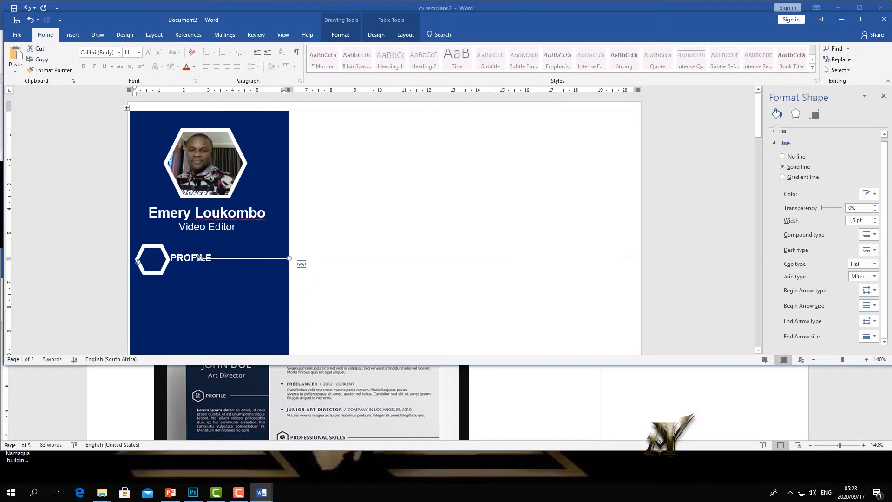
drag(200, 257, 211, 259)
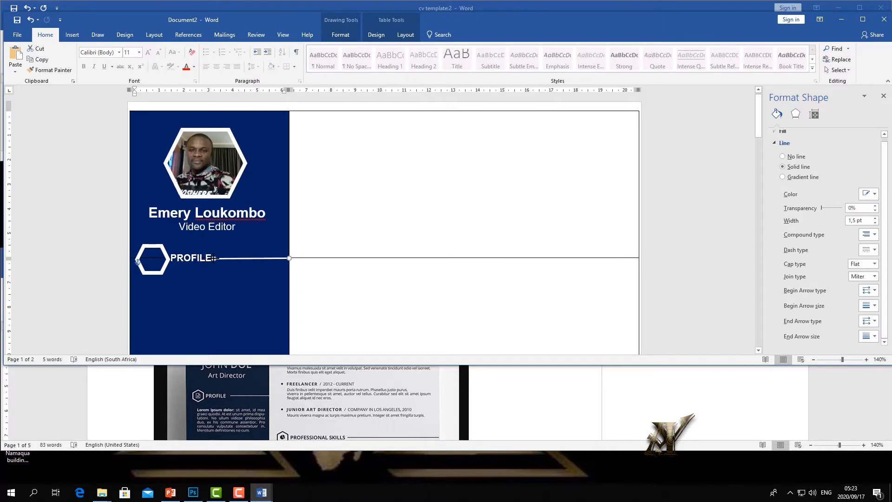
click(188, 280)
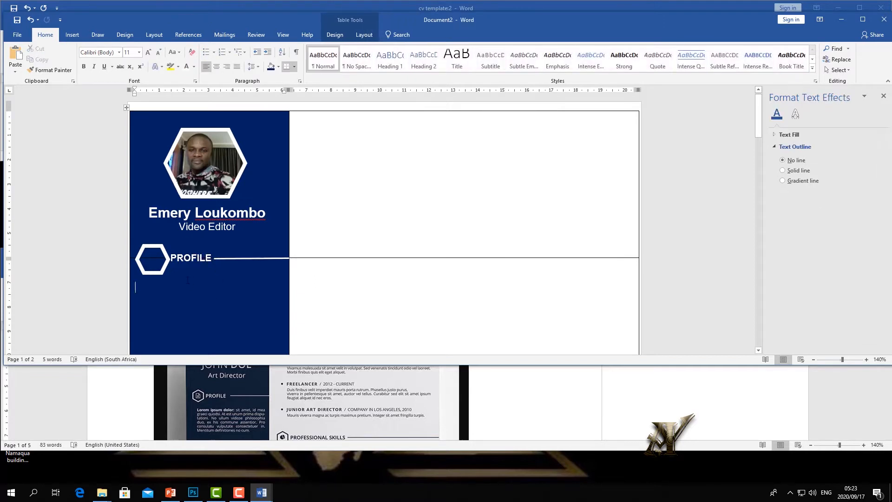
click(161, 268)
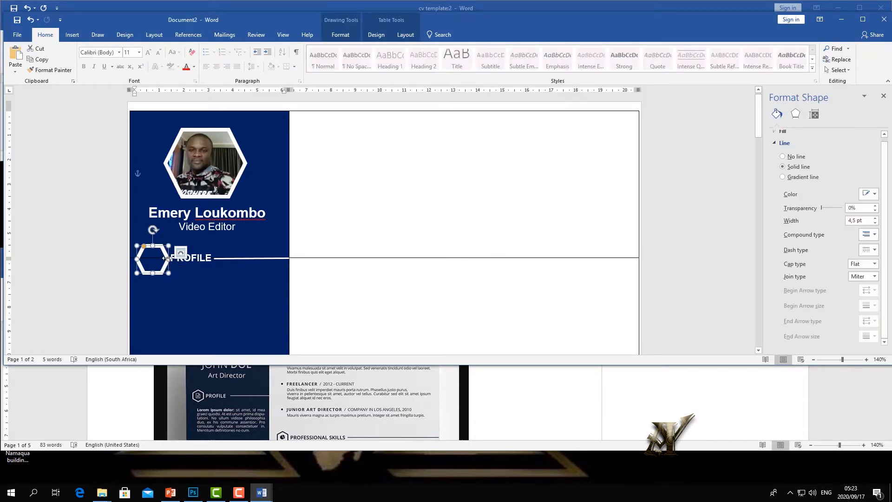
click(241, 306)
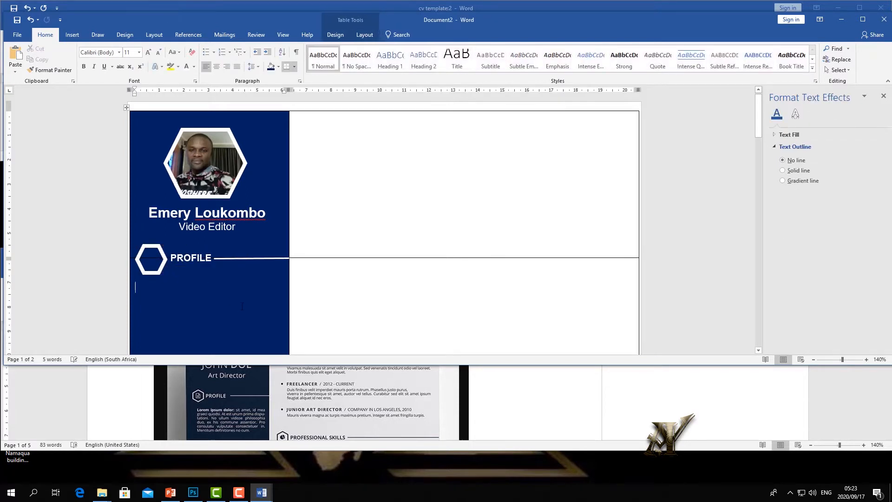
click(158, 268)
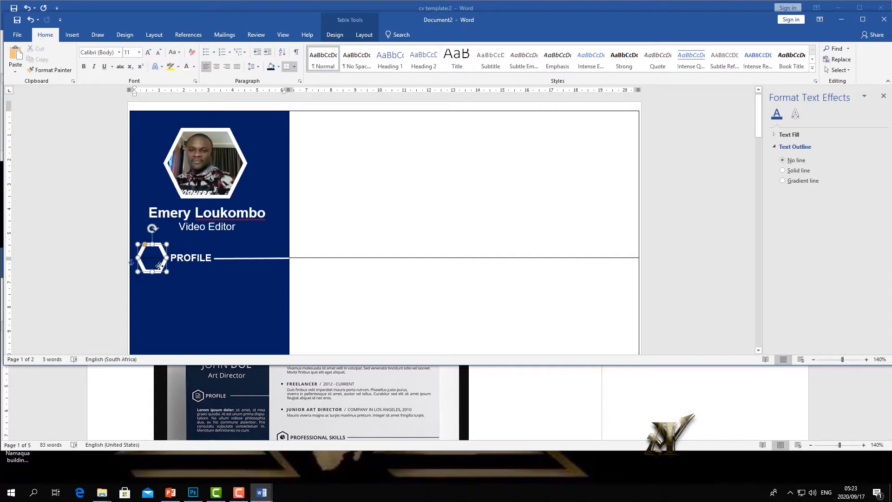
click(220, 309)
double_click(159, 260)
click(214, 298)
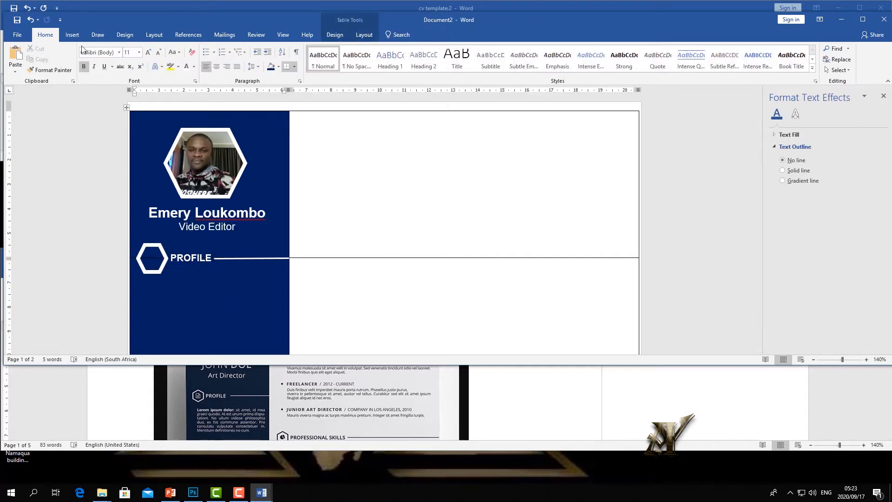
click(72, 35)
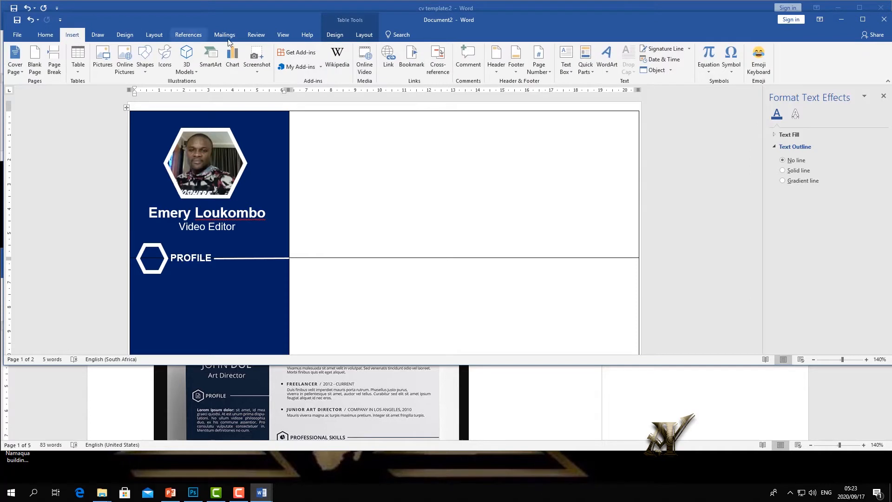
click(167, 61)
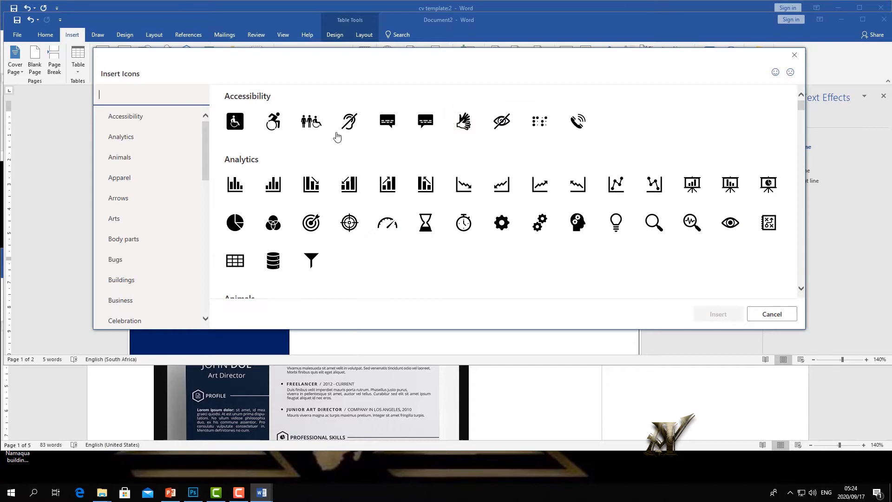
text(PTR)
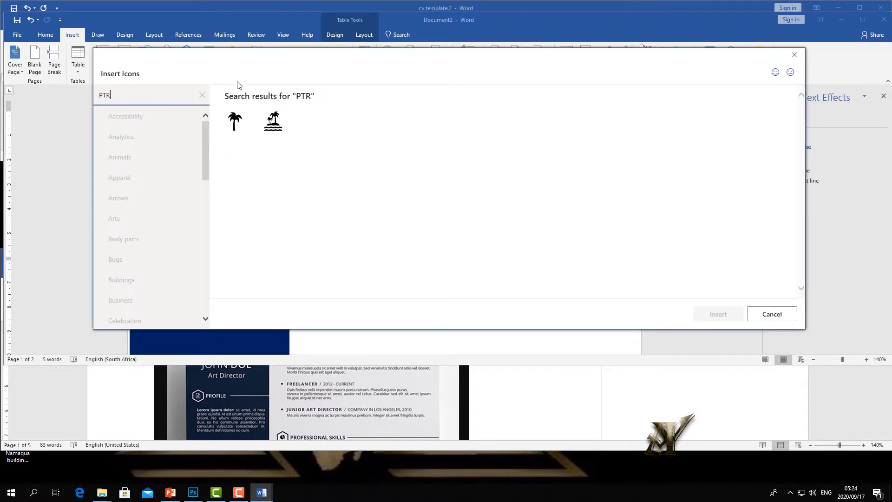
key(BackSpace)
key(BackSpace)
key(BackSpace)
text(RI)
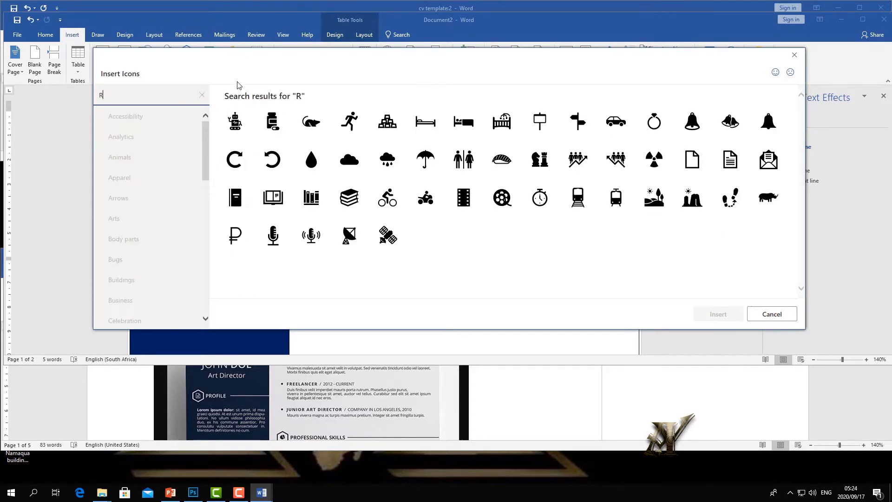
key(BackSpace)
text(PR)
key(BackSpace)
key(BackSpace)
key(BackSpace)
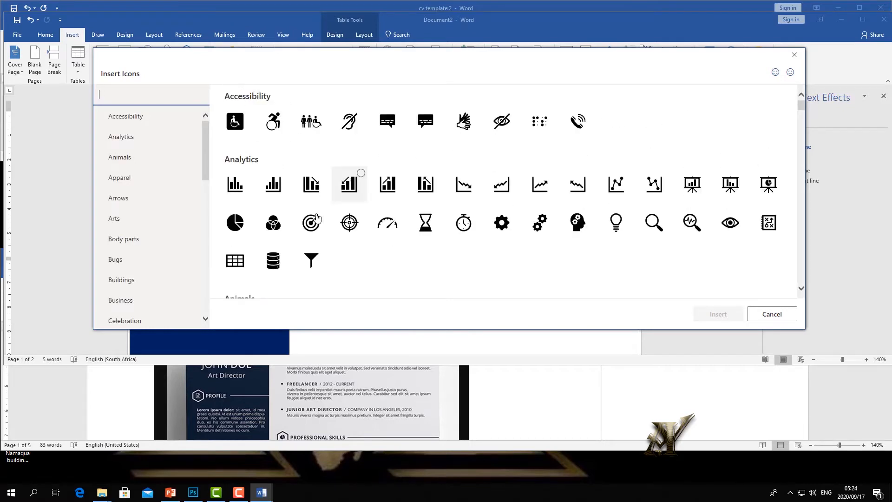
scroll(253, 145, down, 5)
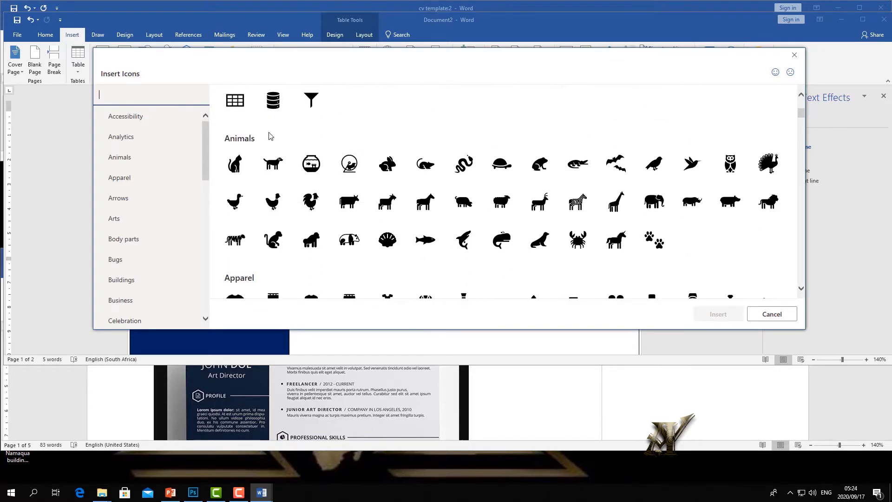
scroll(256, 109, up, 3)
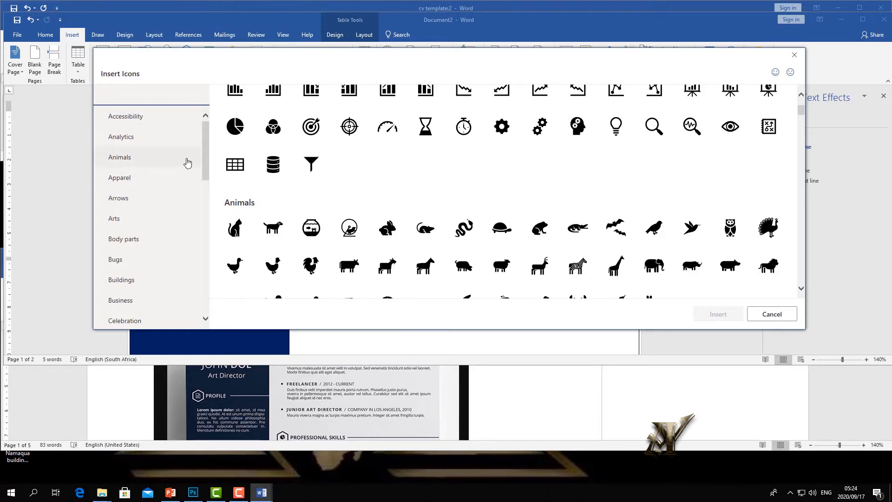
scroll(188, 159, down, 5)
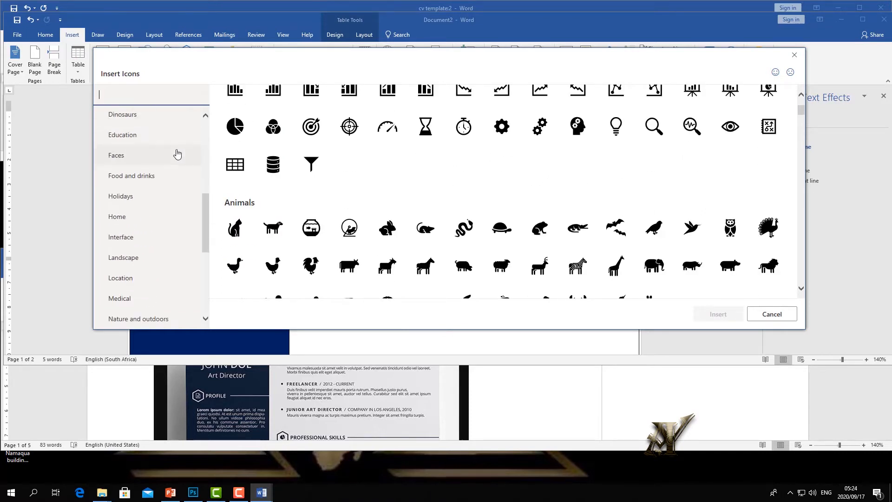
scroll(172, 156, down, 3)
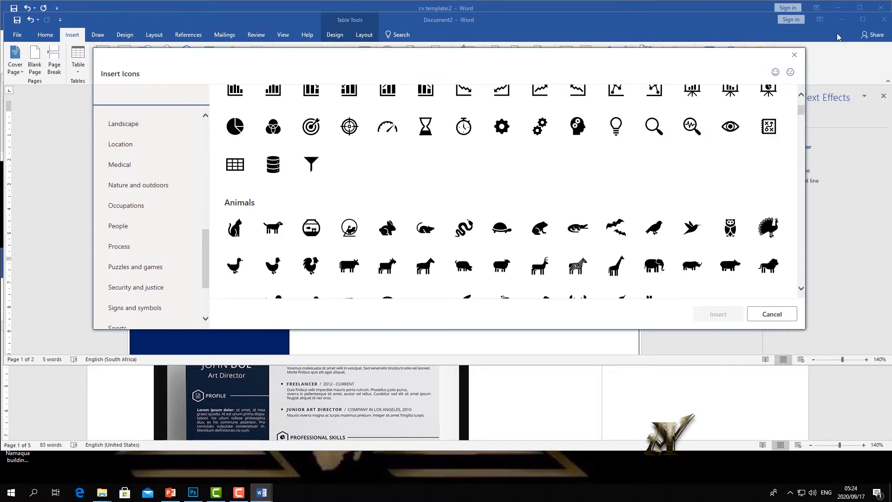
click(795, 55)
click(124, 69)
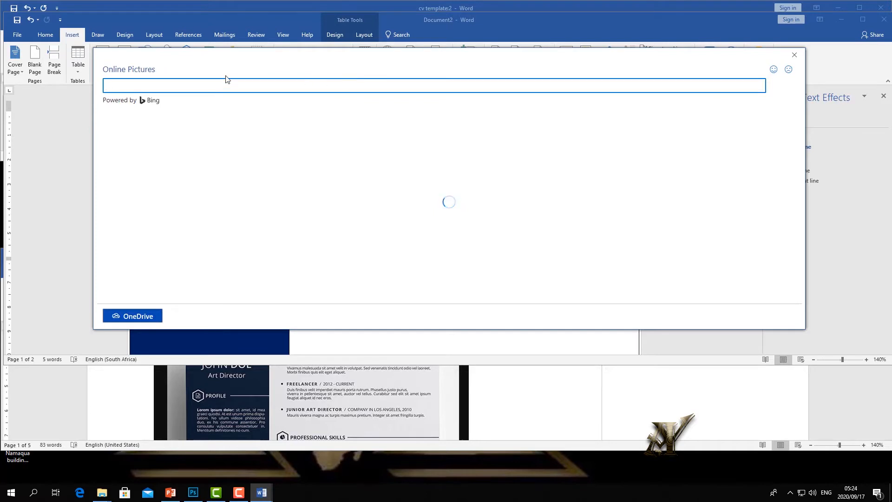
- Search online pictures for 'PROFILE SYMBOL' and insert the man-in-suit silhouette
text(PROFILE SYMBOL)
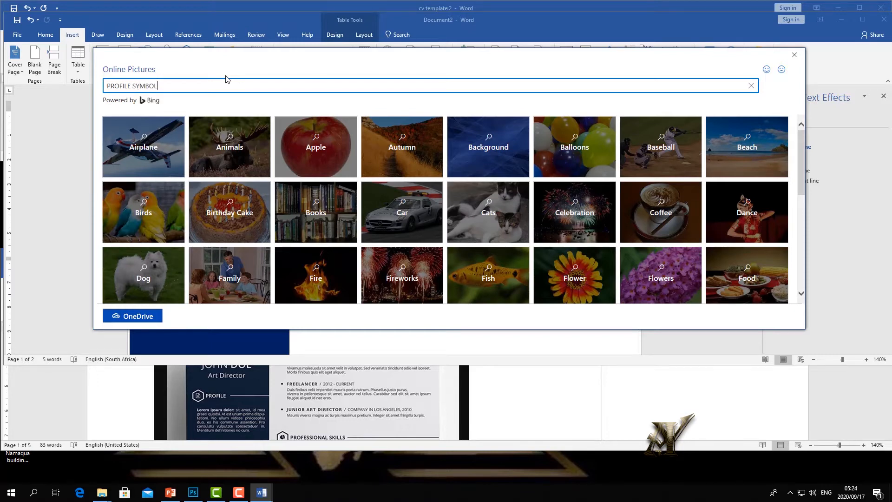
key(Return)
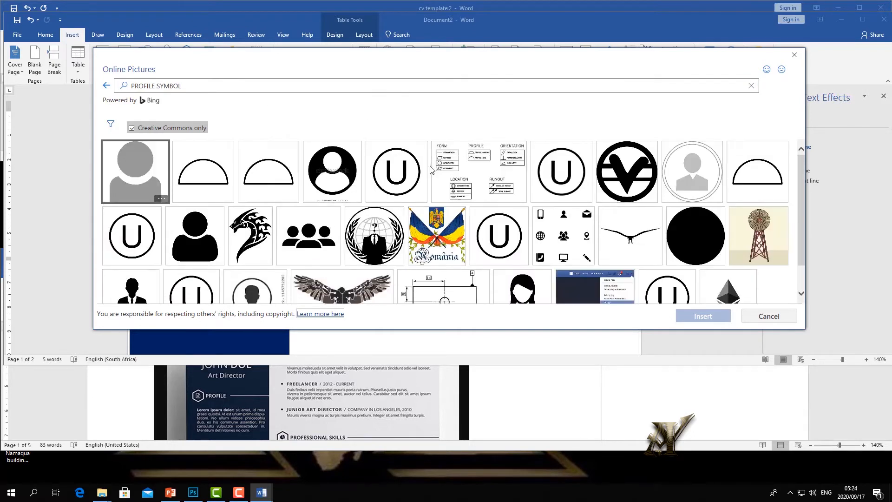
scroll(418, 165, down, 2)
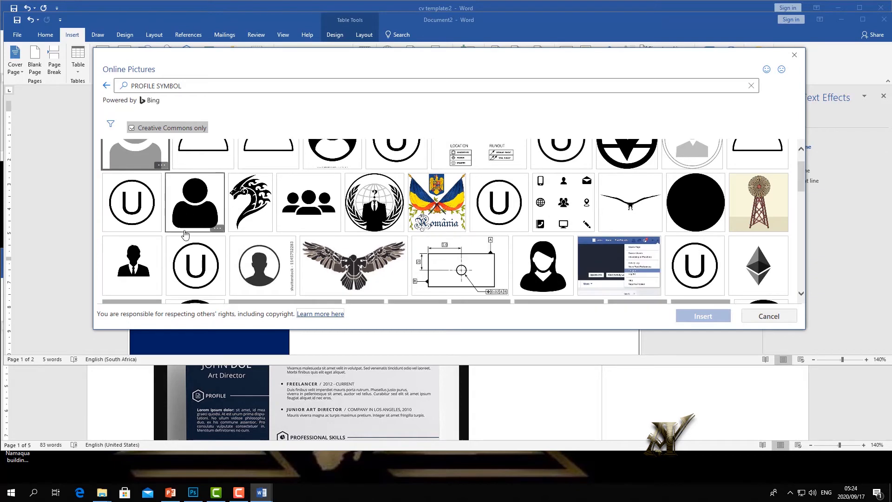
click(142, 257)
click(703, 316)
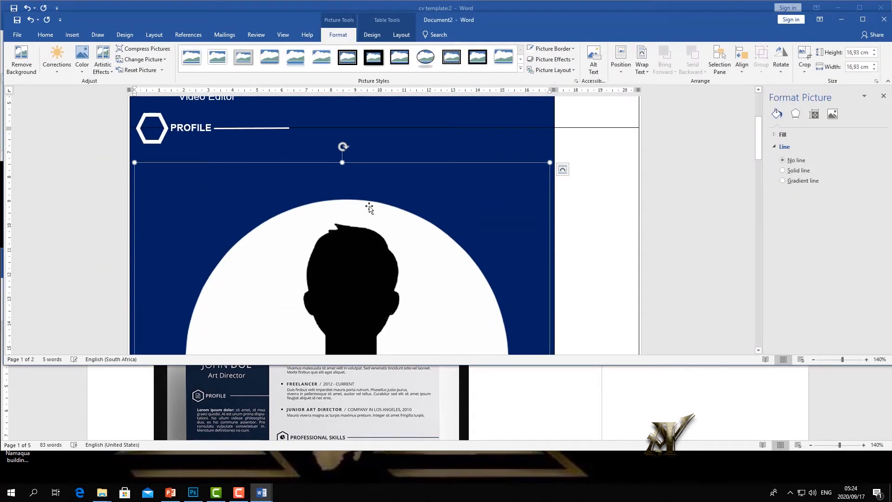
- Shrink the silhouette picture to about 1.88 cm wide and 0.98 cm tall
drag(340, 195, 339, 271)
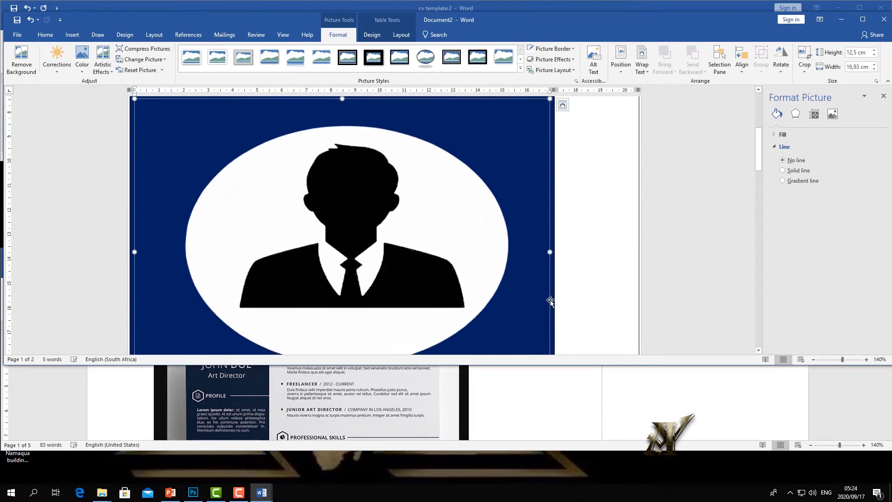
drag(550, 251, 358, 246)
scroll(279, 258, down, 4)
drag(246, 251, 245, 134)
scroll(260, 187, up, 5)
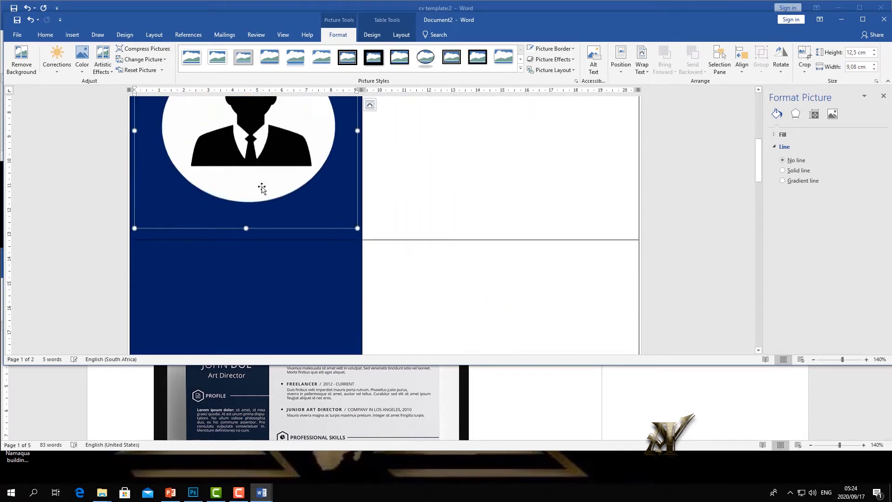
drag(355, 286, 248, 287)
scroll(204, 292, down, 3)
drag(189, 292, 191, 154)
scroll(214, 181, up, 4)
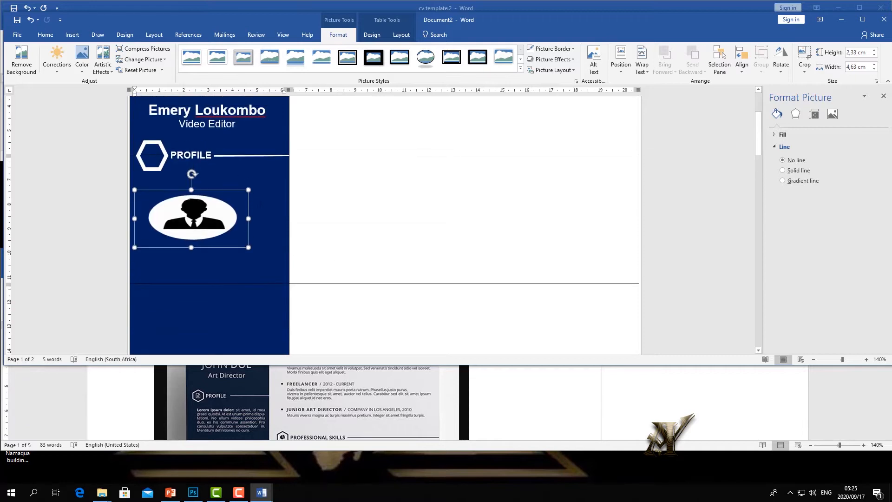
drag(249, 219, 181, 218)
drag(156, 248, 161, 202)
- Set the picture's wrapping to In Front of Text and place it onto the PROFILE hexagon
click(186, 200)
click(154, 203)
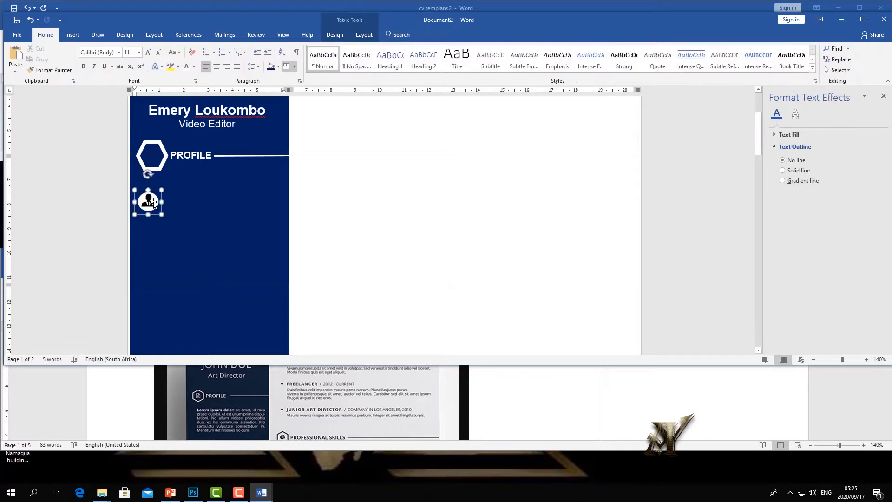
drag(154, 203, 151, 182)
click(174, 173)
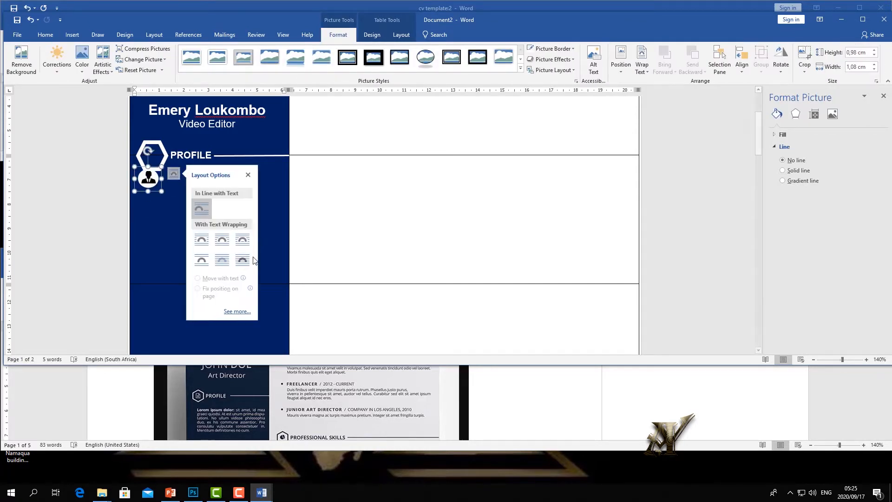
click(243, 260)
drag(152, 181, 156, 157)
- Enlarge the icon to fill the hexagon and nudge it down and left to centre it
click(164, 171)
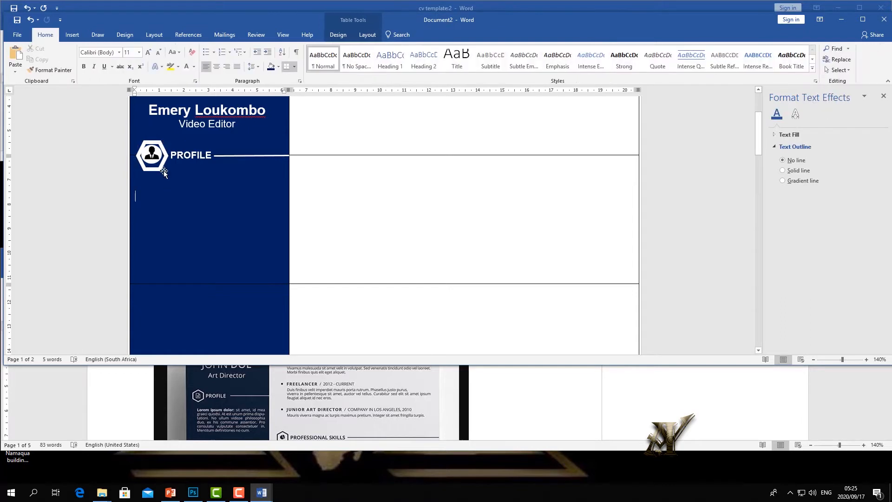
click(153, 166)
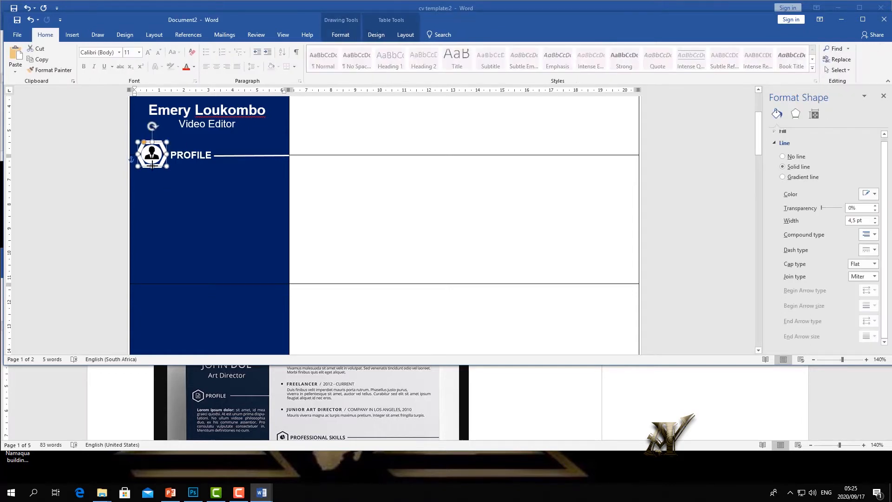
drag(182, 202, 193, 195)
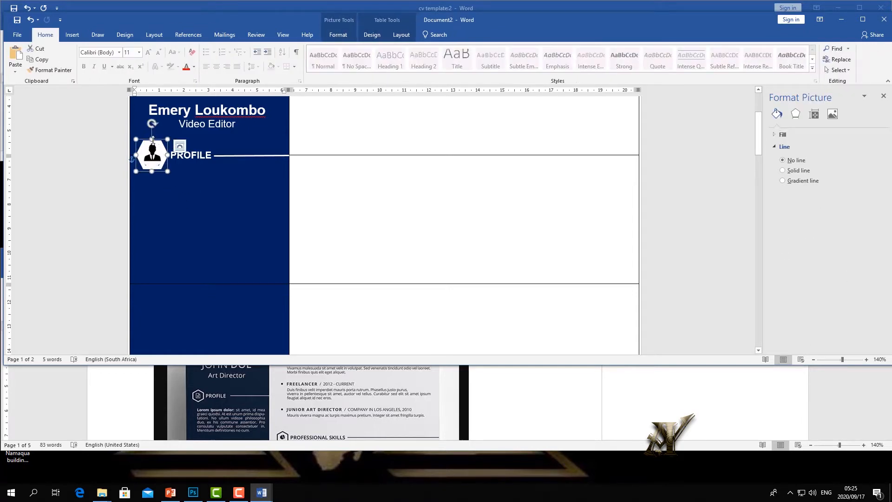
drag(152, 139, 156, 167)
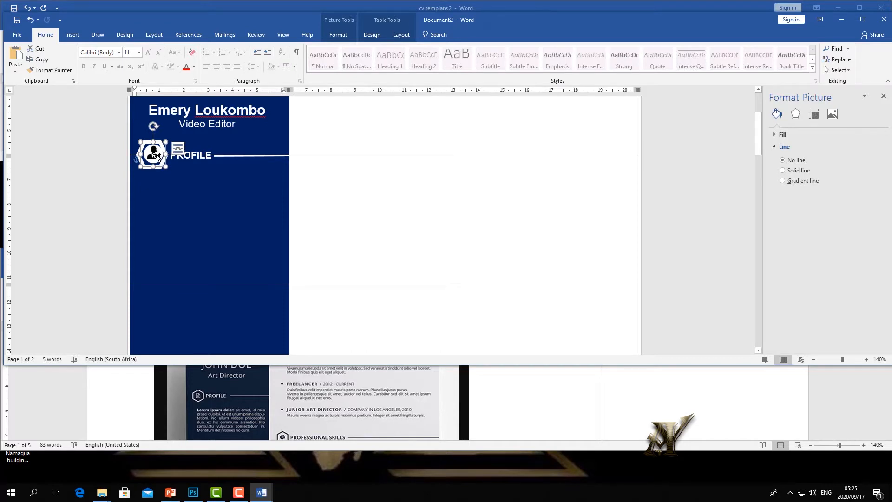
key(Down)
key(Left)
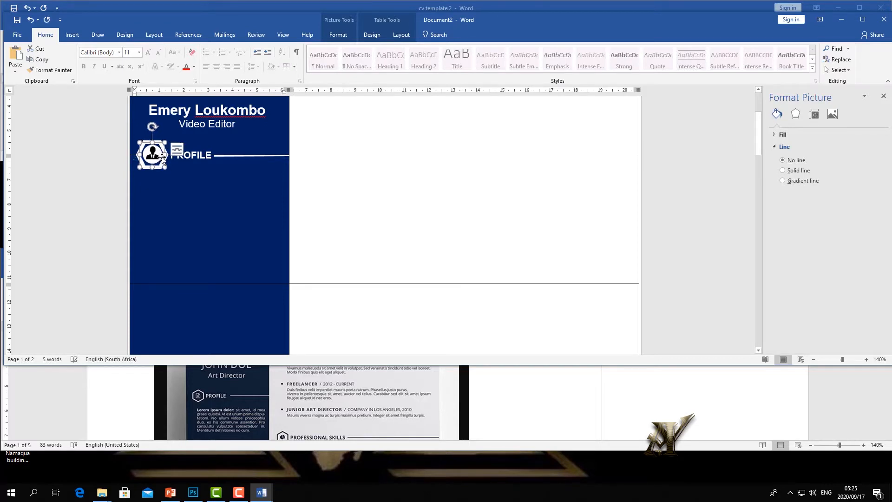
click(217, 192)
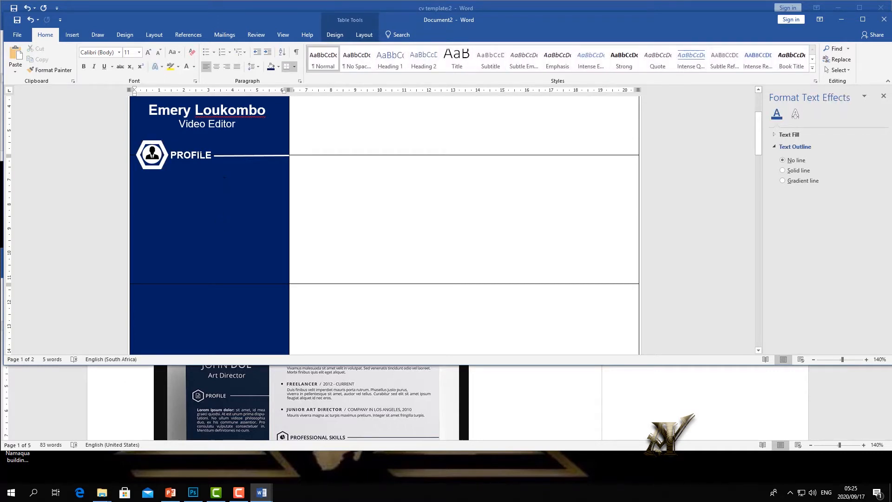
- Paste a copy of the PROFILE text box into the blue cell below
click(199, 151)
right_click(199, 146)
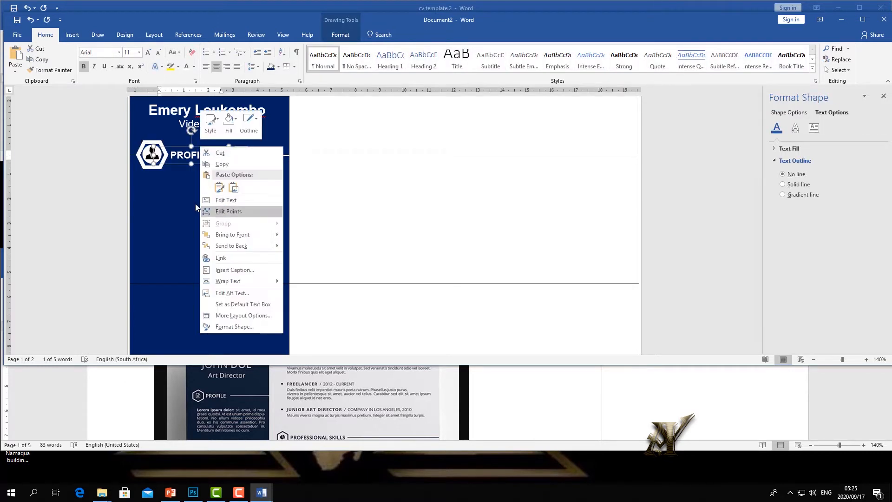
click(217, 168)
right_click(191, 201)
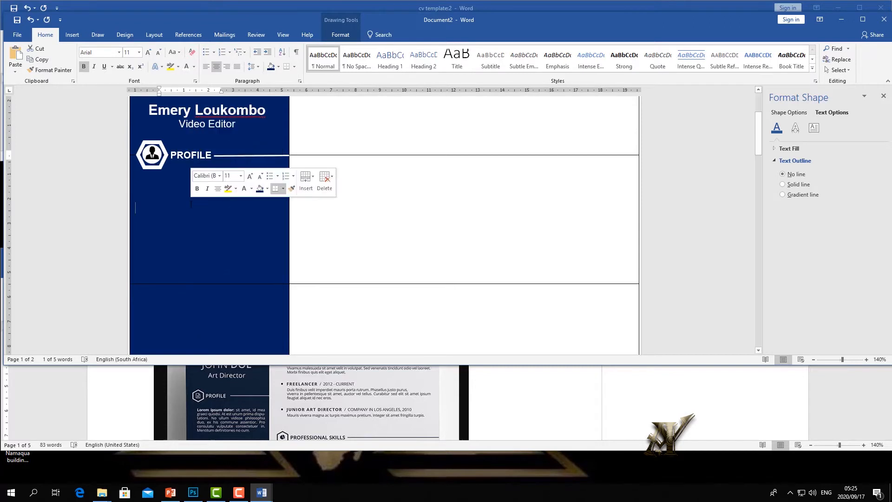
click(209, 243)
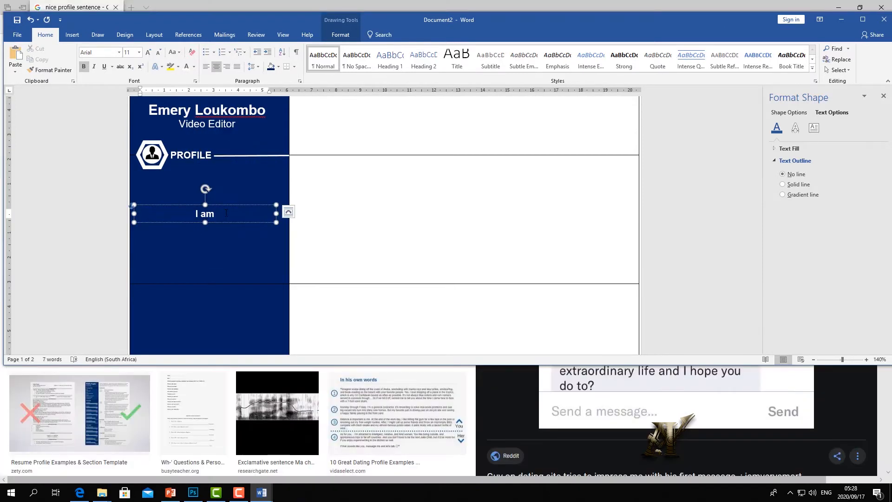
- Type the profile text on video design expertise, ending 'I am hard worker and friendly', under PROFILE
text(xper)
key(BackSpace)
text(rt desi)
text(n in )
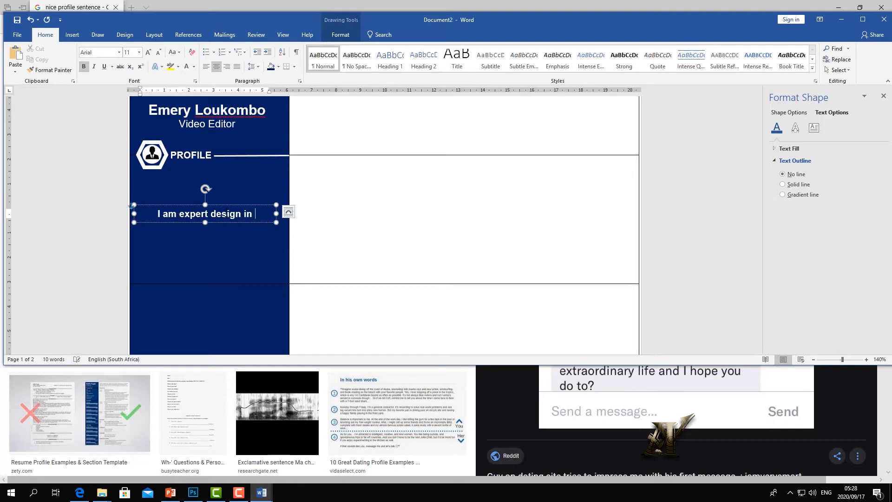
text(vid)
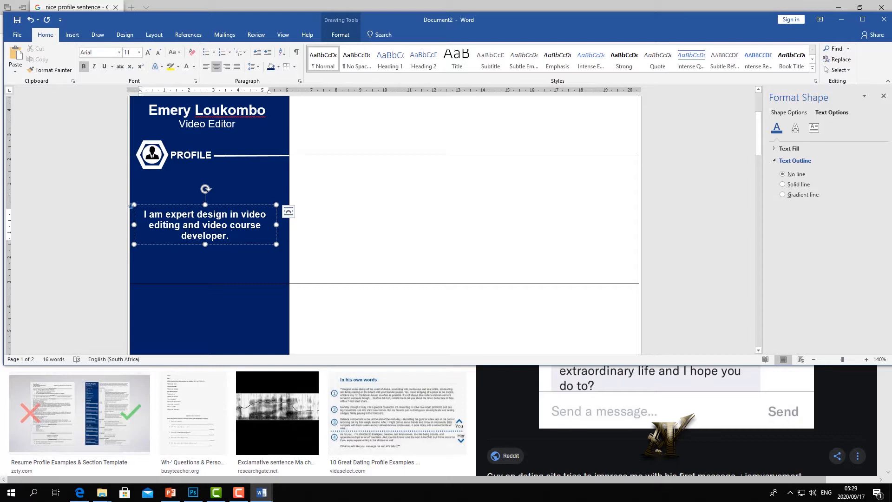
text(I)
key(BackSpace)
key(BackSpace)
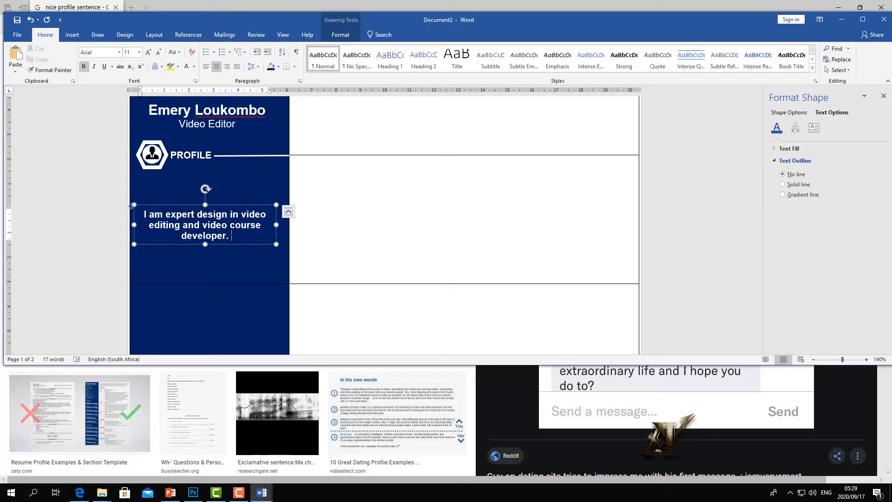
text(I am hard worker and friendly)
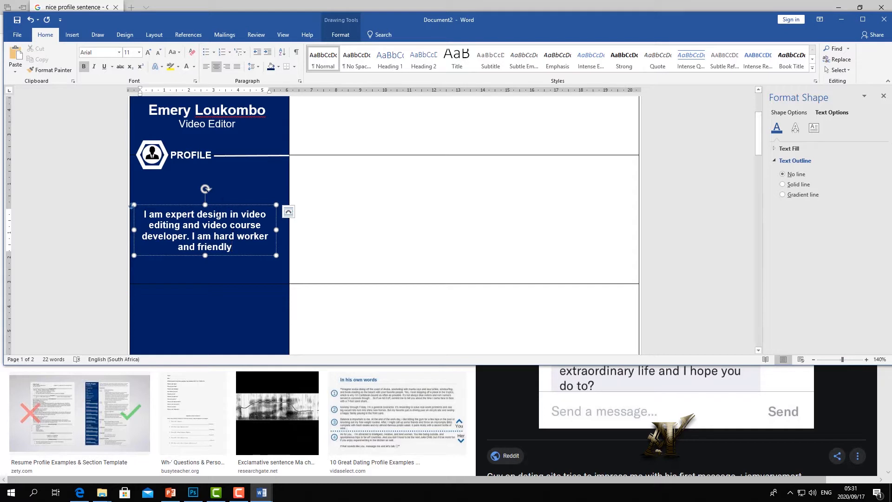
drag(131, 206, 131, 182)
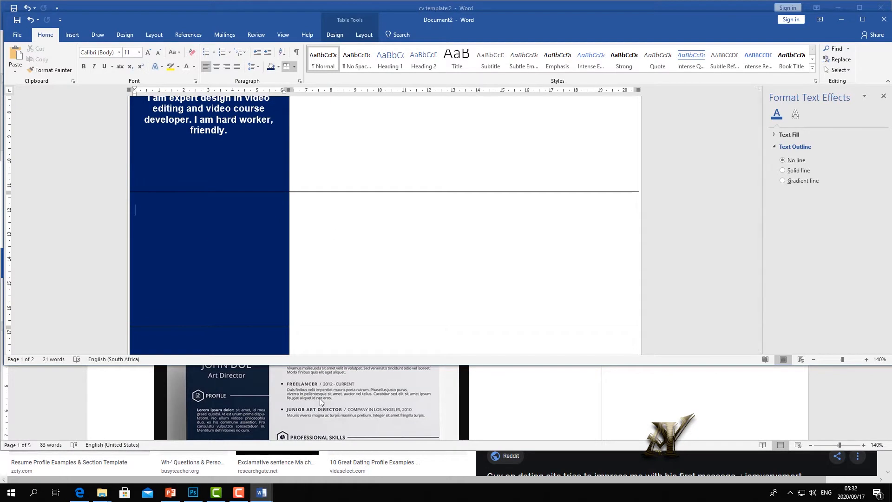
- Check the reference CV template, then return to the CV being built
click(314, 400)
scroll(314, 401, down, 3)
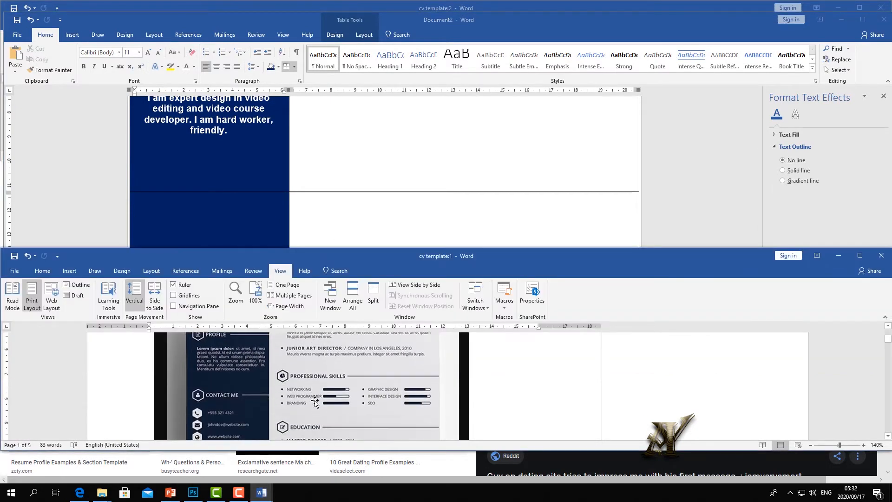
scroll(314, 402, down, 1)
click(341, 215)
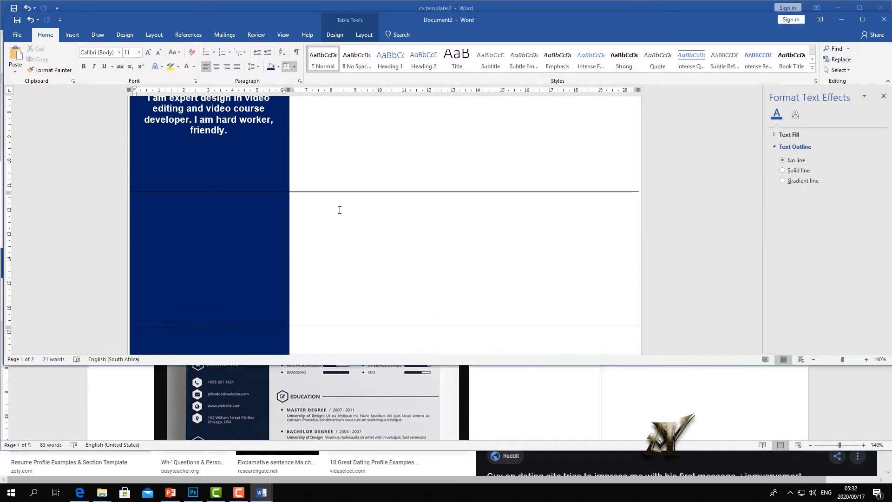
scroll(335, 229, up, 3)
- Copy the white line beside PROFILE and paste it into the lower blue cell
click(230, 156)
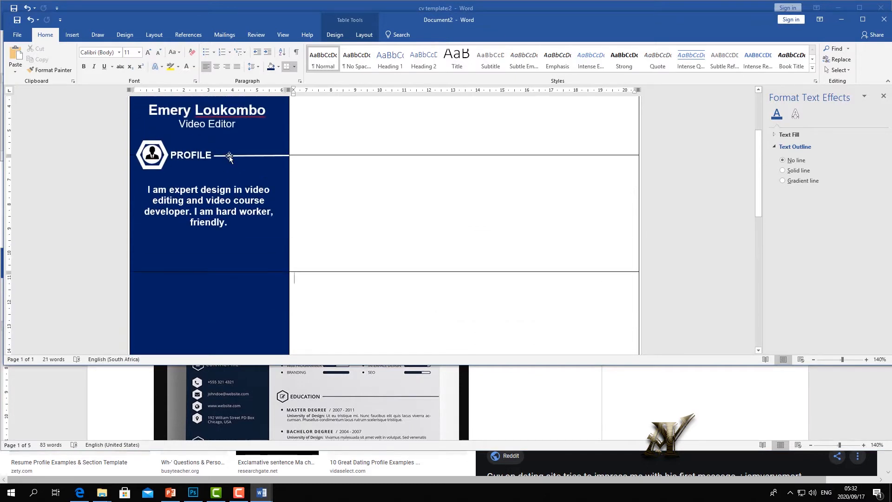
right_click(229, 156)
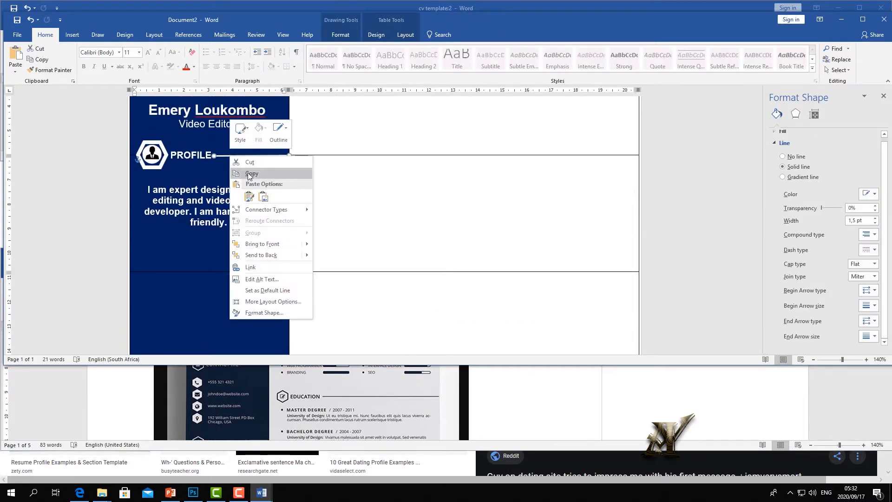
click(250, 174)
right_click(243, 297)
click(263, 338)
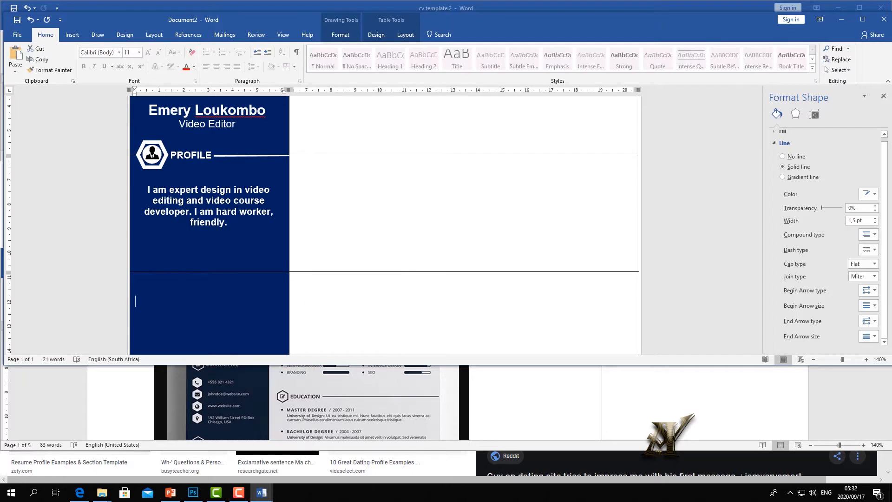
- Copy the PROFILE person icon and paste a duplicate into the sidebar
click(148, 166)
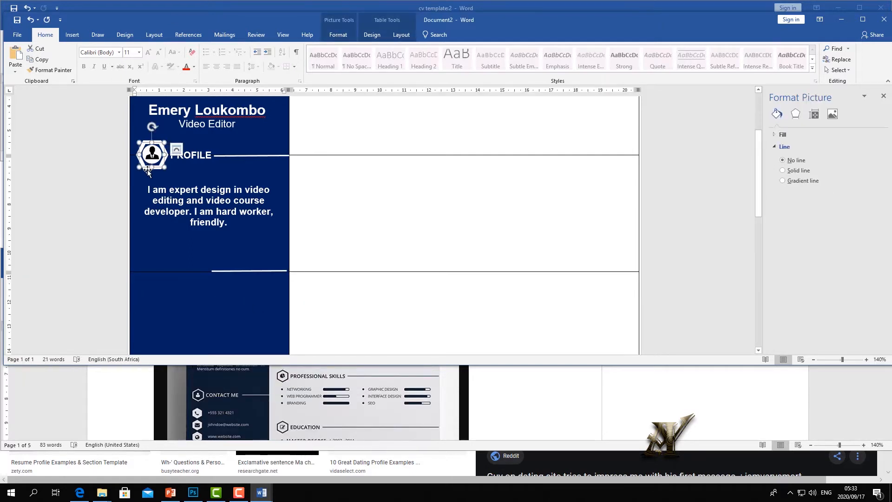
right_click(149, 169)
click(185, 248)
right_click(185, 248)
click(199, 277)
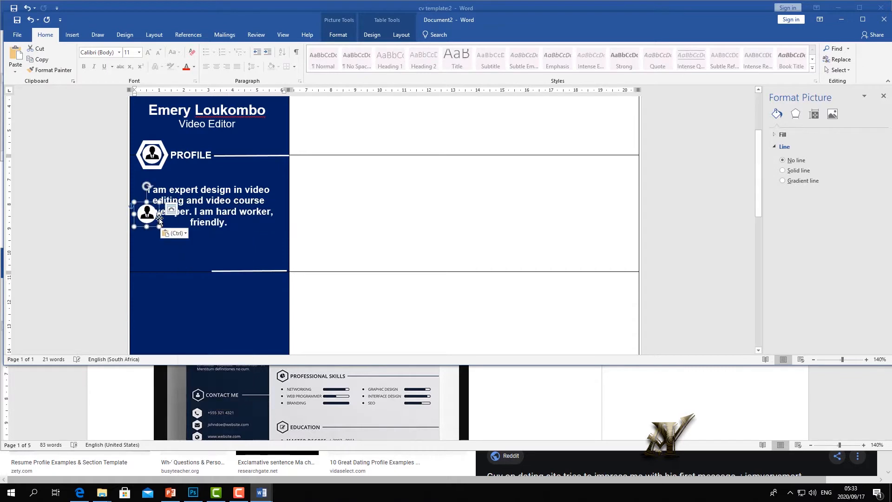
- Copy the PROFILE hexagon and paste a duplicate into the sidebar
click(156, 167)
right_click(157, 167)
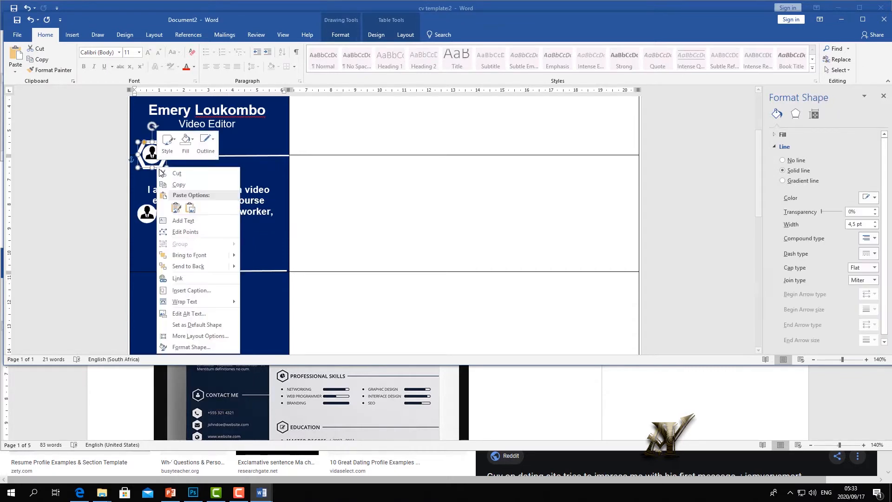
click(177, 185)
right_click(174, 248)
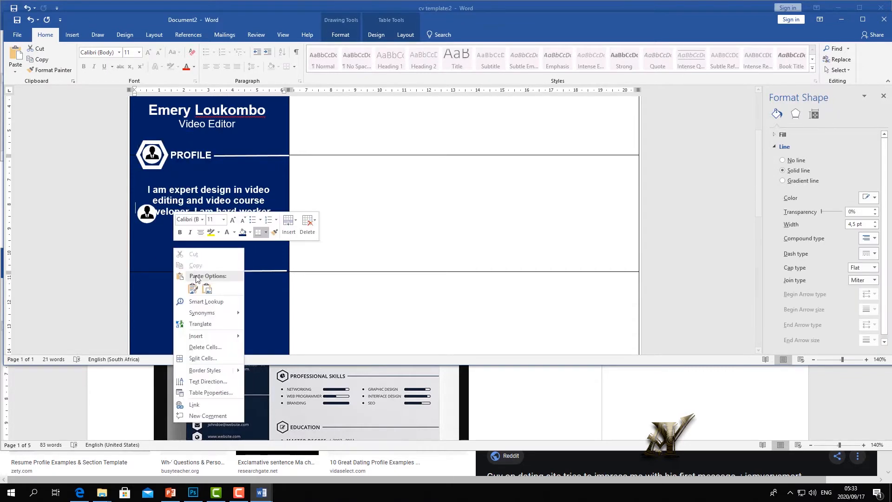
click(188, 281)
- Move the hexagon copy down beside the lower line and delete the duplicate person icon
drag(168, 220, 167, 277)
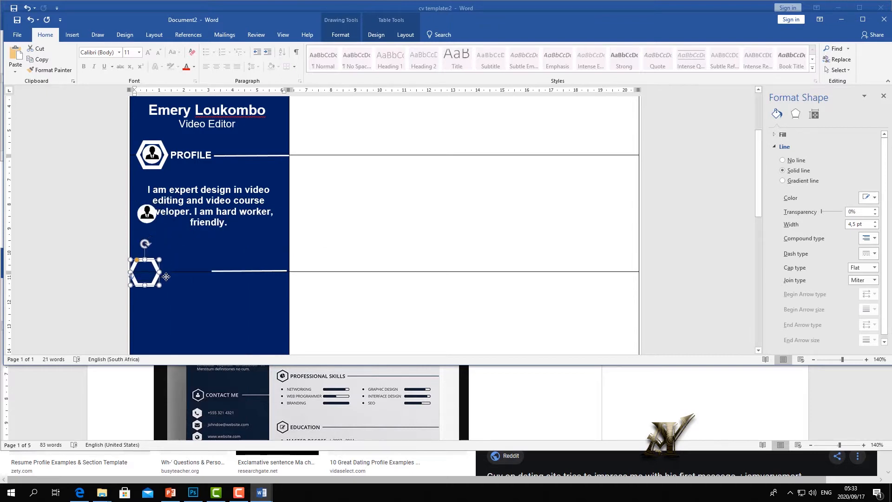
click(117, 212)
click(148, 215)
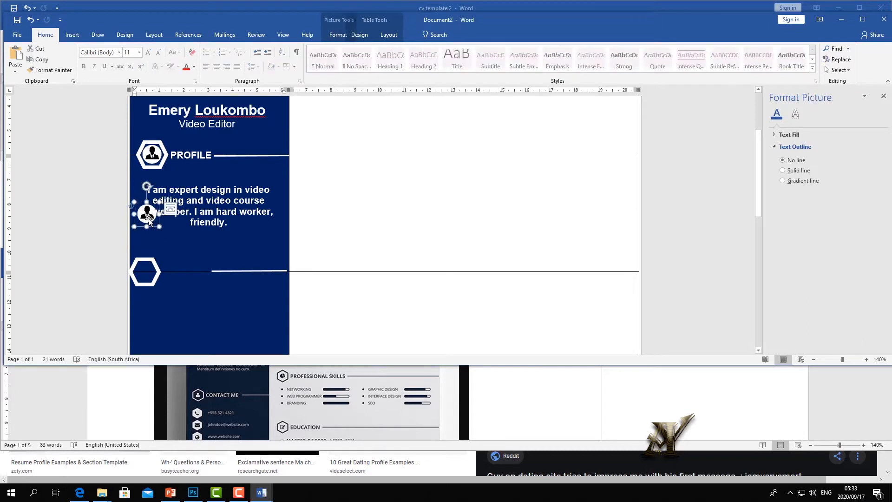
key(Delete)
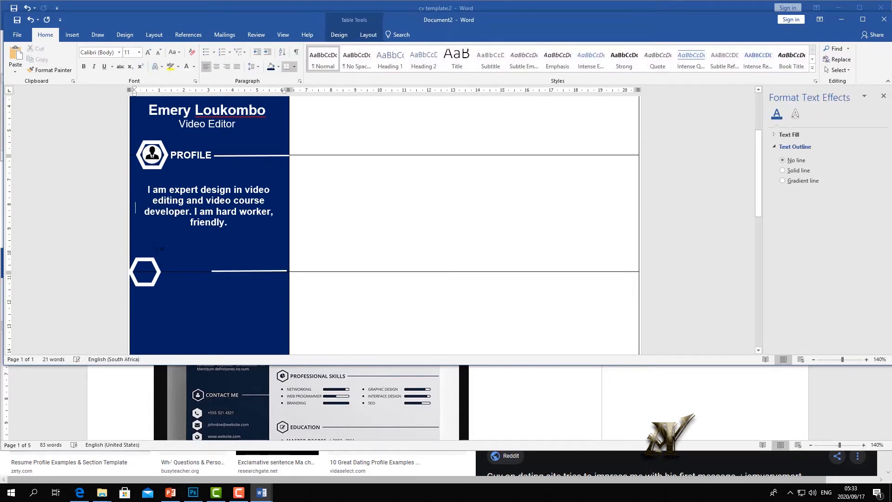
click(160, 268)
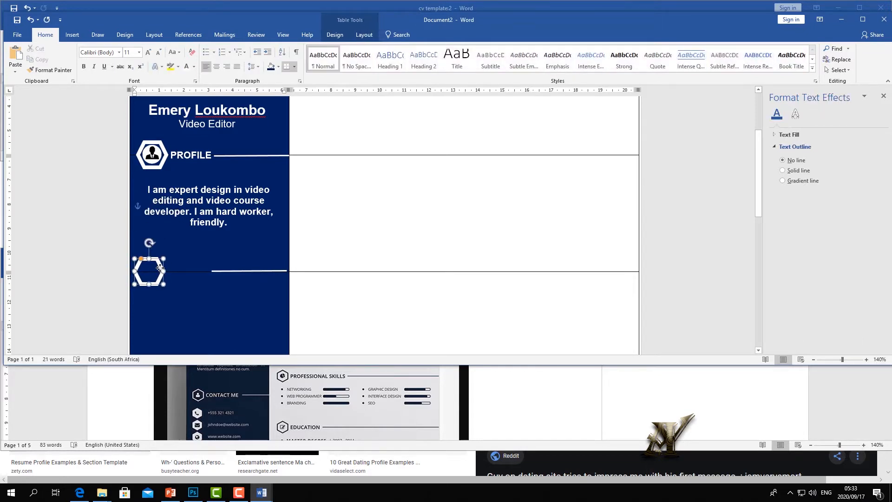
click(178, 245)
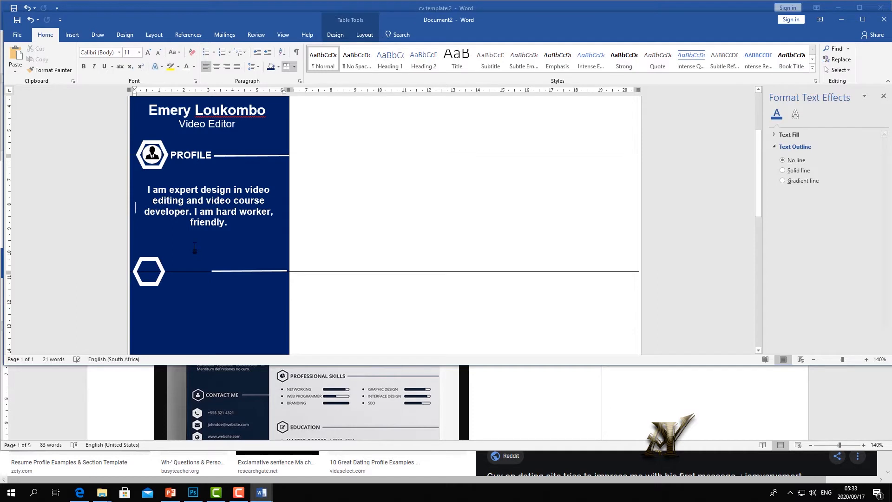
click(160, 264)
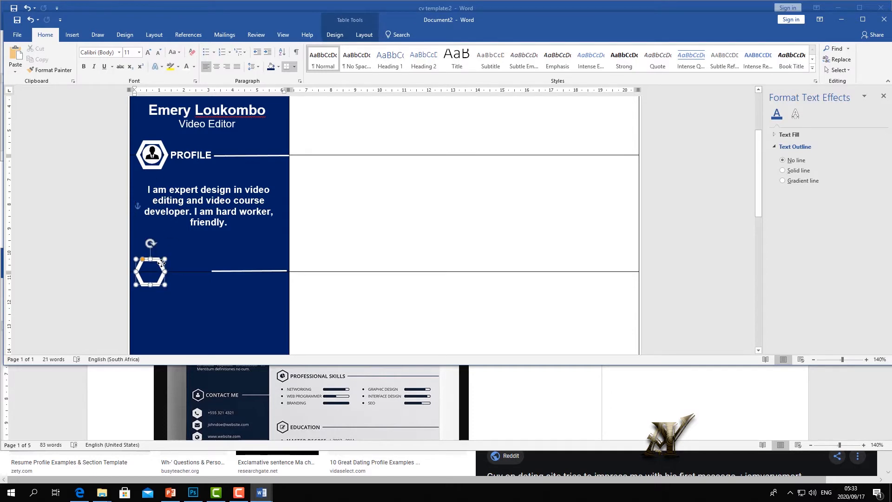
click(181, 256)
- Duplicate the PROFILE heading text box and place it beside the lower hexagon
click(235, 149)
right_click(201, 148)
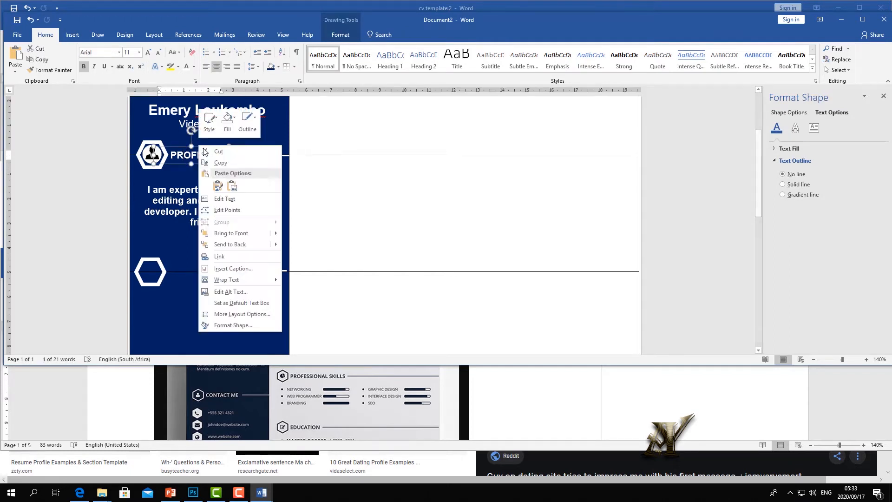
click(220, 162)
right_click(206, 253)
click(225, 293)
drag(149, 206, 158, 253)
- Change the copied heading's text to 'Contact' so it reads CONTACT
click(216, 259)
text(Contact)
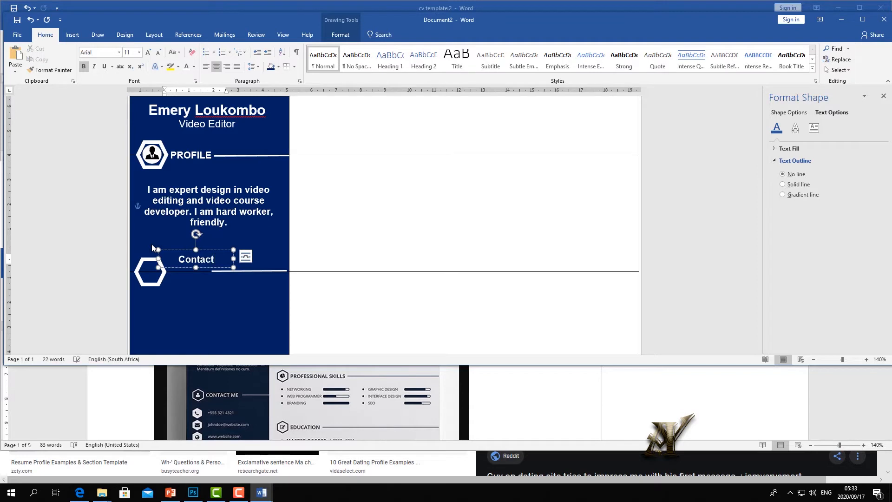
click(152, 246)
click(153, 257)
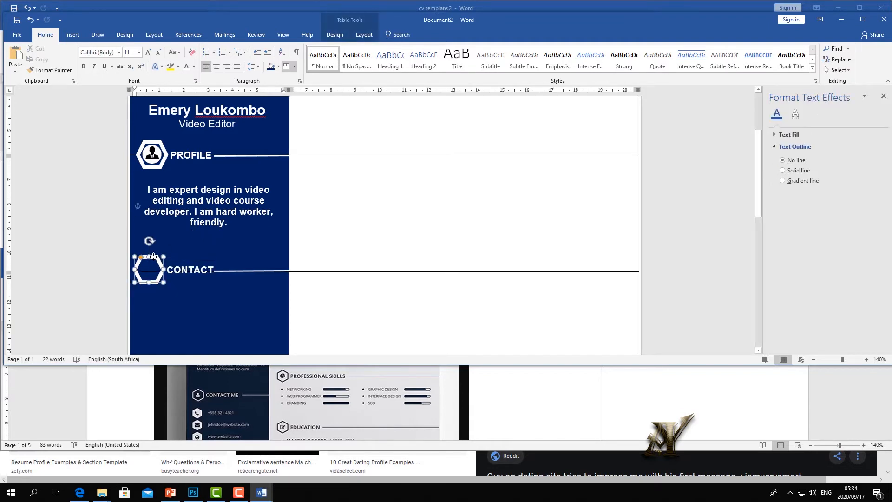
key(Escape)
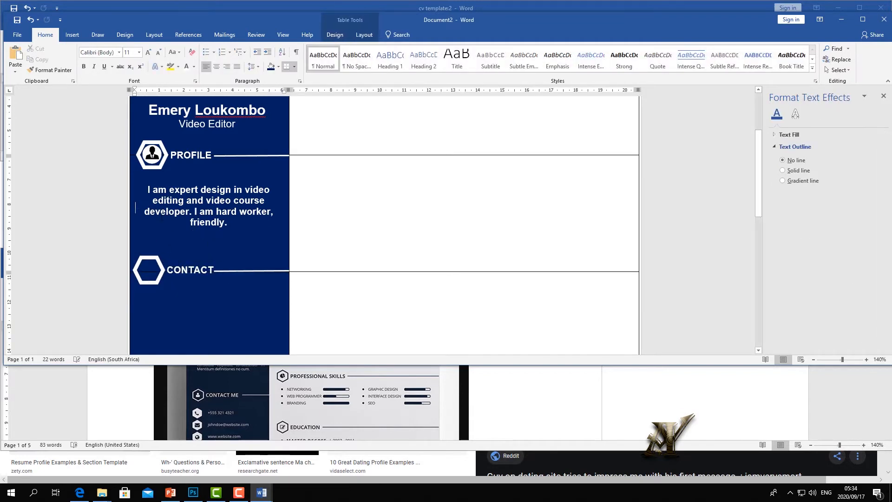
- Insert the phone icon from the Icons library and shrink it to about half size
click(78, 36)
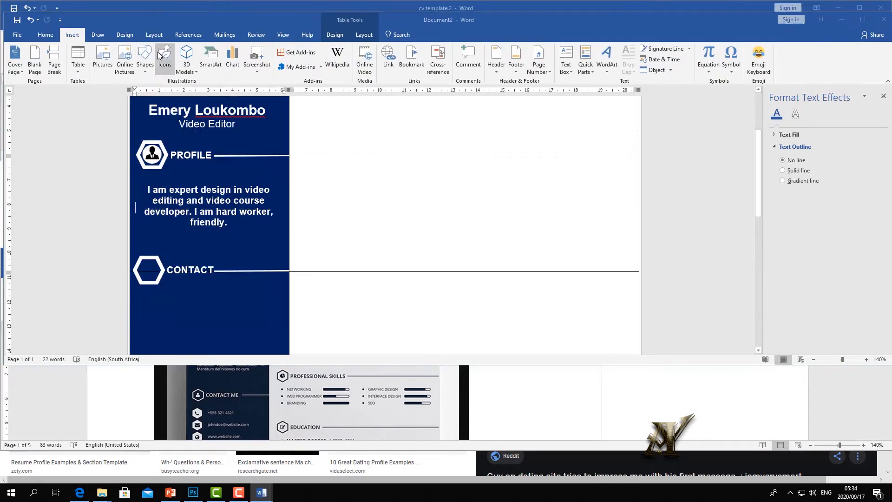
click(164, 57)
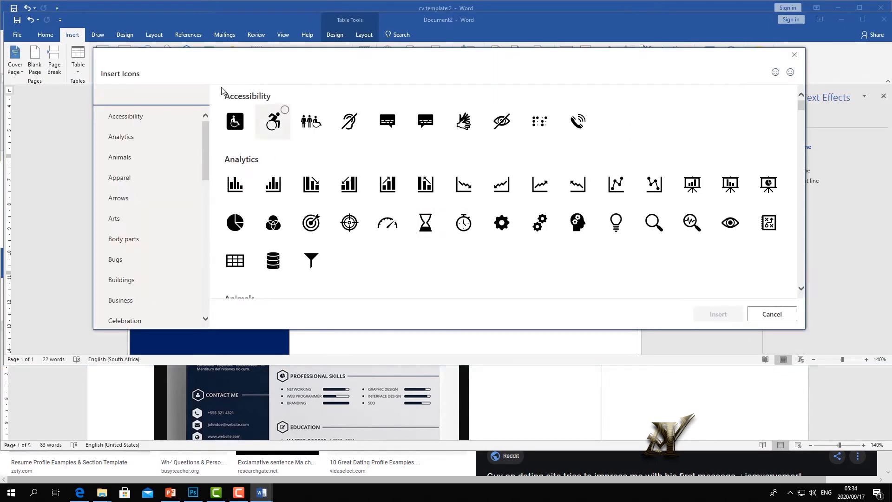
scroll(558, 195, down, 15)
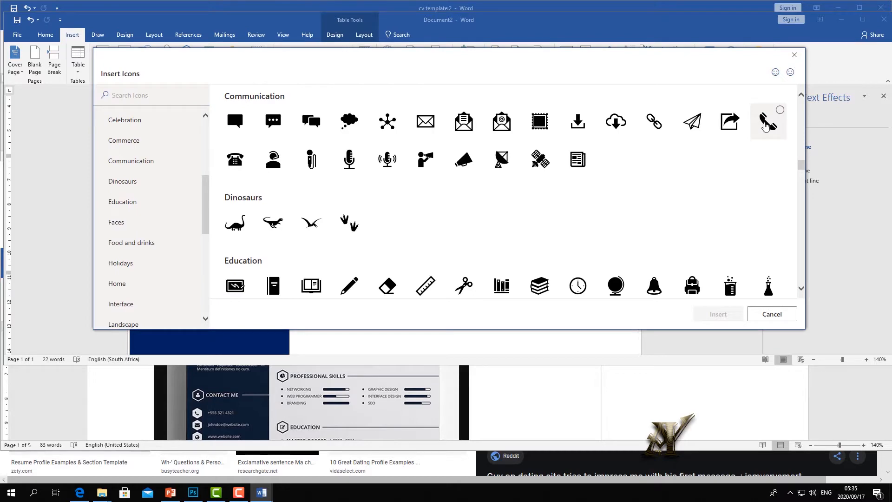
click(766, 126)
click(727, 313)
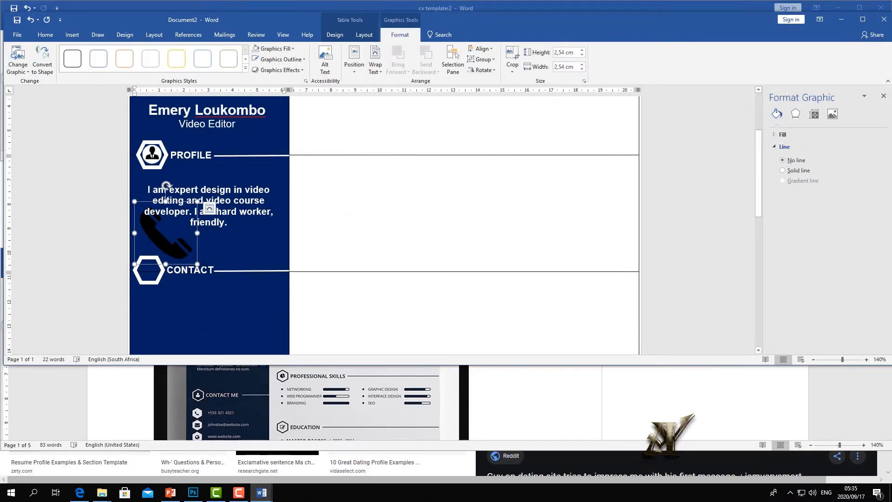
drag(197, 263, 165, 233)
- Move the profile text box off the phone icon
drag(144, 203, 148, 227)
click(150, 226)
click(164, 246)
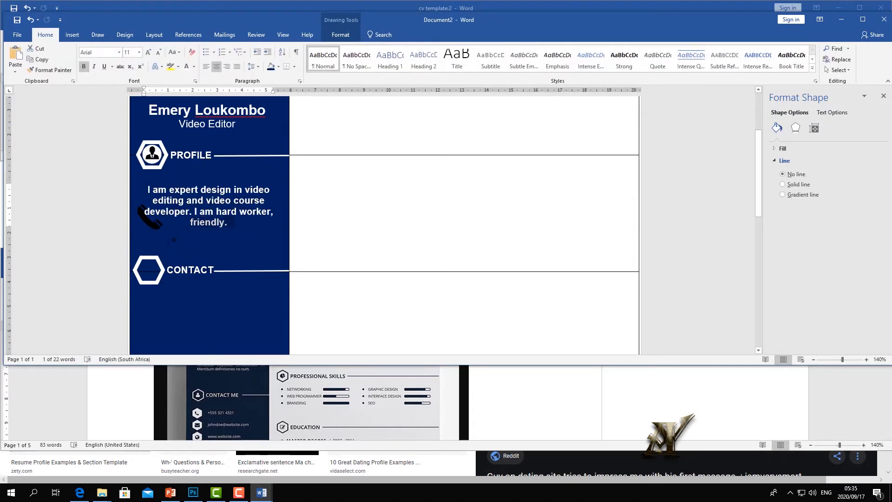
click(146, 226)
drag(158, 180, 203, 166)
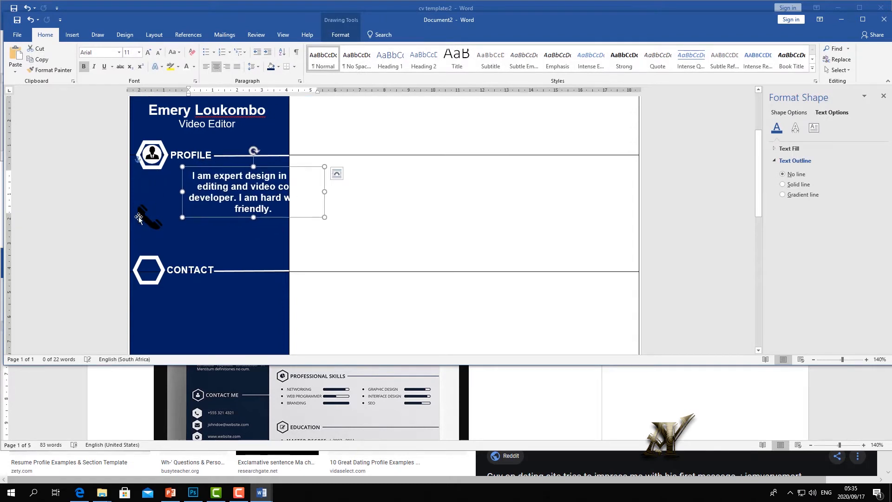
- Set the phone icon to In Front of Text, drag it into the CONTACT hexagon, and restore the profile text
click(144, 203)
right_click(143, 202)
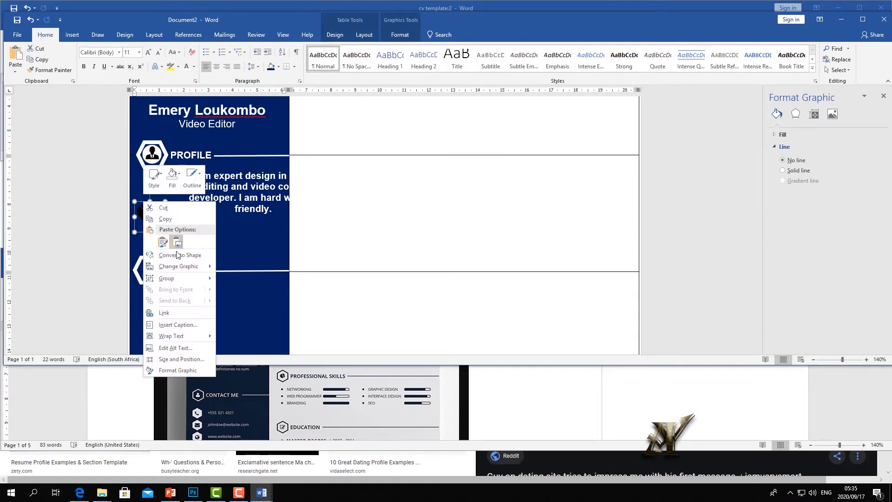
click(175, 220)
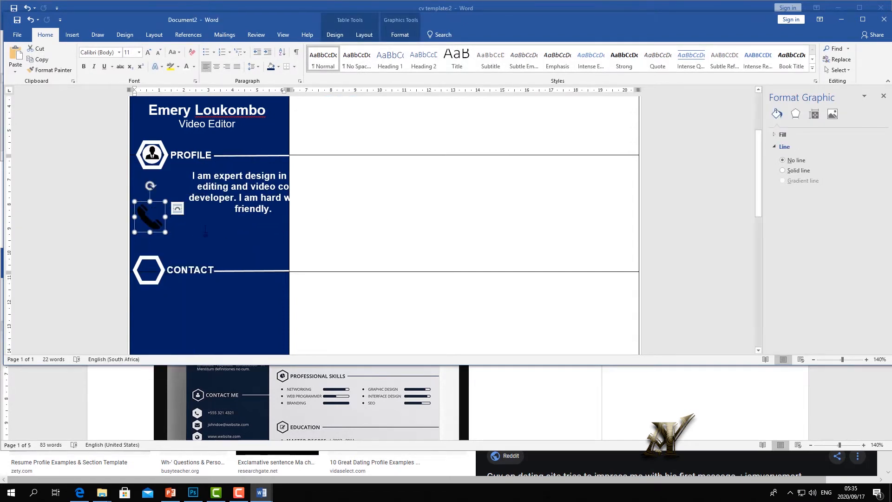
click(177, 209)
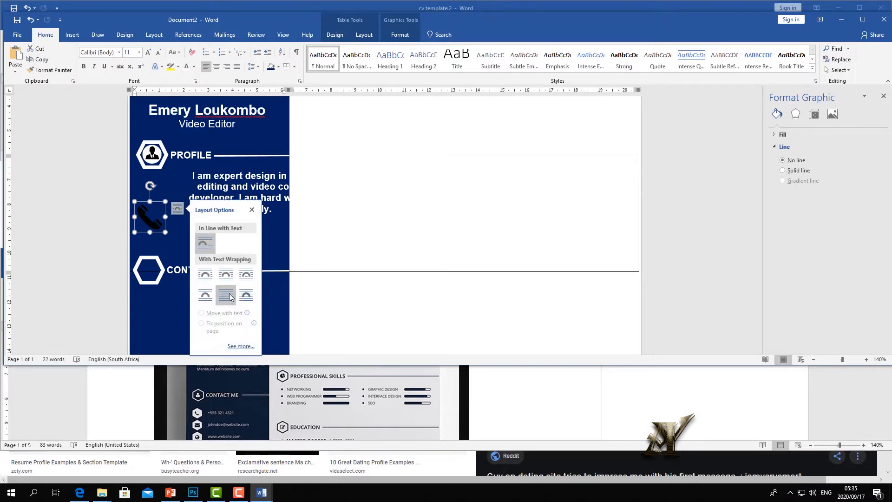
click(247, 296)
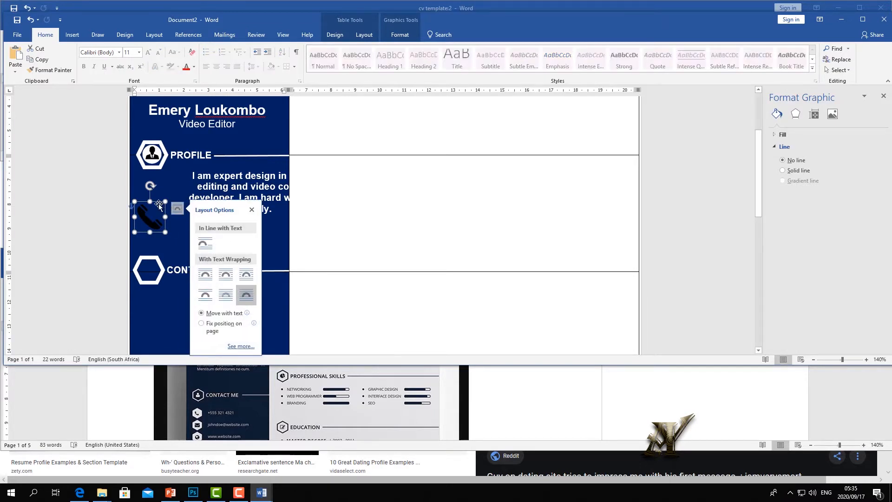
drag(159, 204, 156, 257)
drag(226, 166, 188, 178)
click(234, 258)
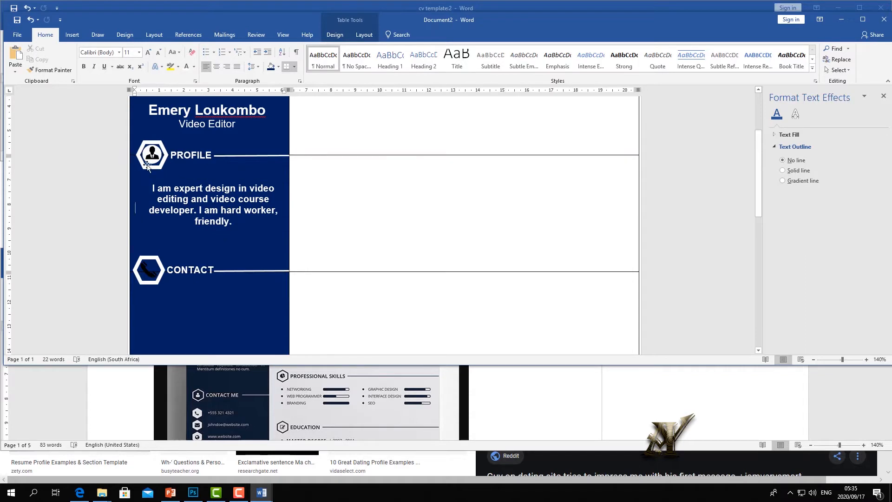
click(72, 34)
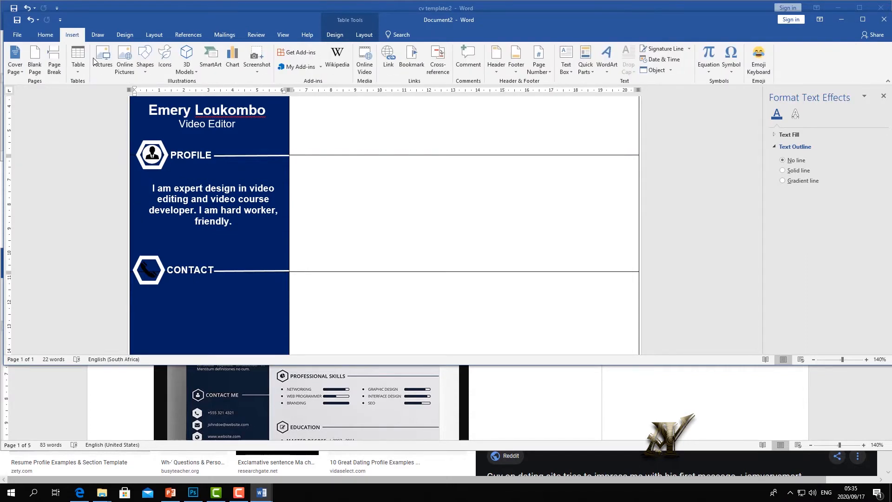
- Draw a small oval with white fill and no outline
click(145, 68)
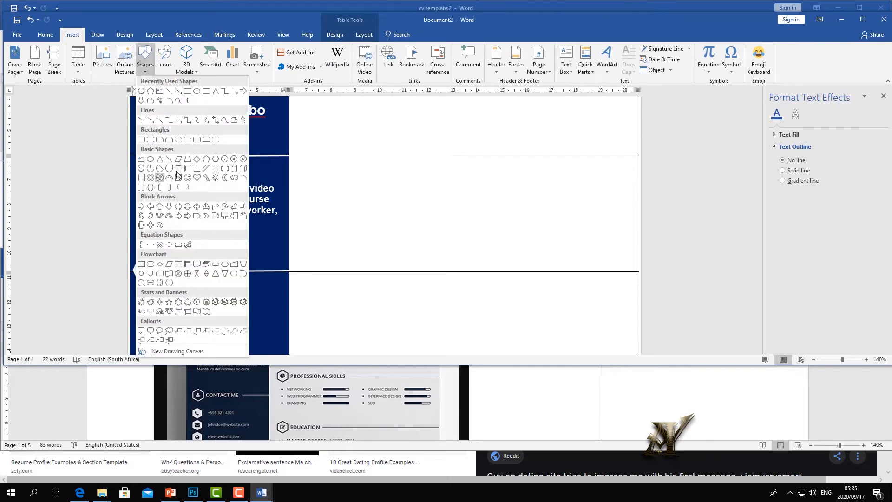
click(197, 91)
drag(213, 240, 225, 255)
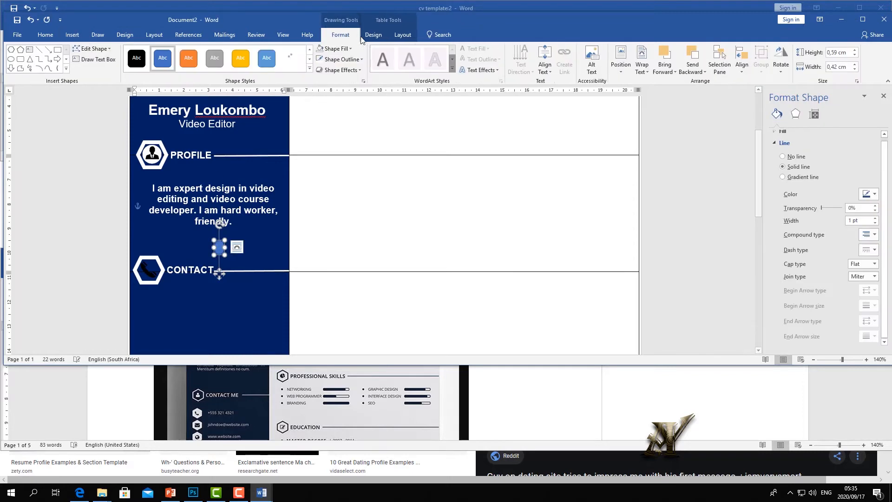
click(353, 51)
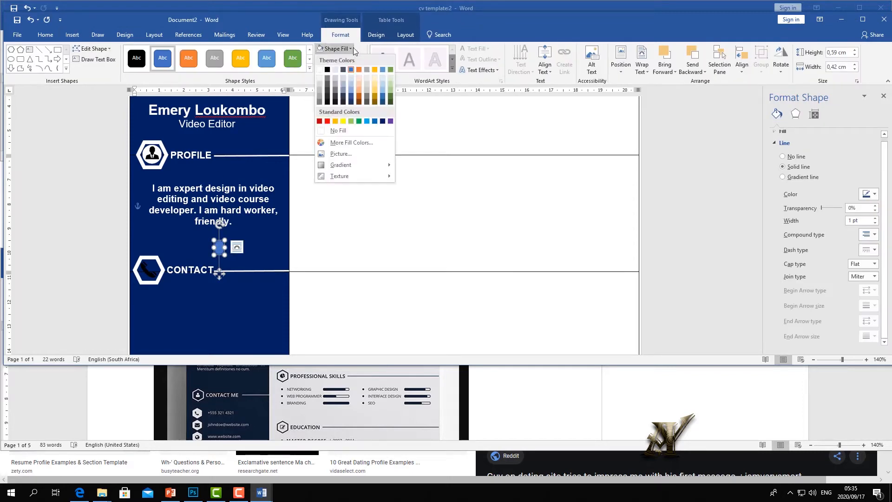
click(320, 71)
click(295, 211)
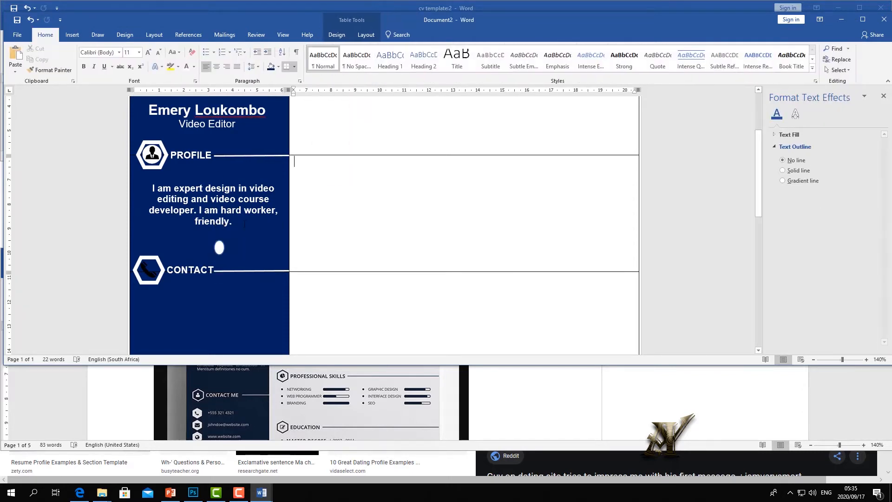
click(220, 247)
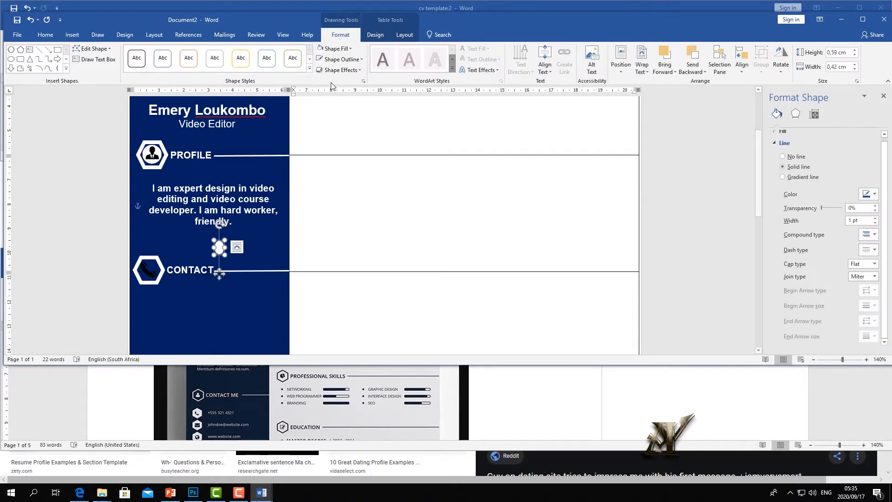
click(361, 60)
click(322, 141)
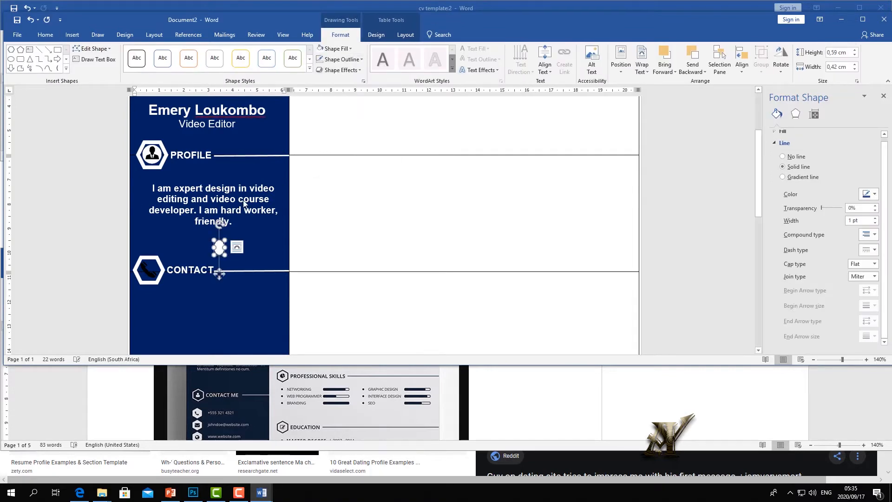
- Move the white oval onto the CONTACT hexagon, send it behind the phone icon, and shrink the icon to fit
drag(219, 244, 149, 260)
click(183, 233)
click(150, 270)
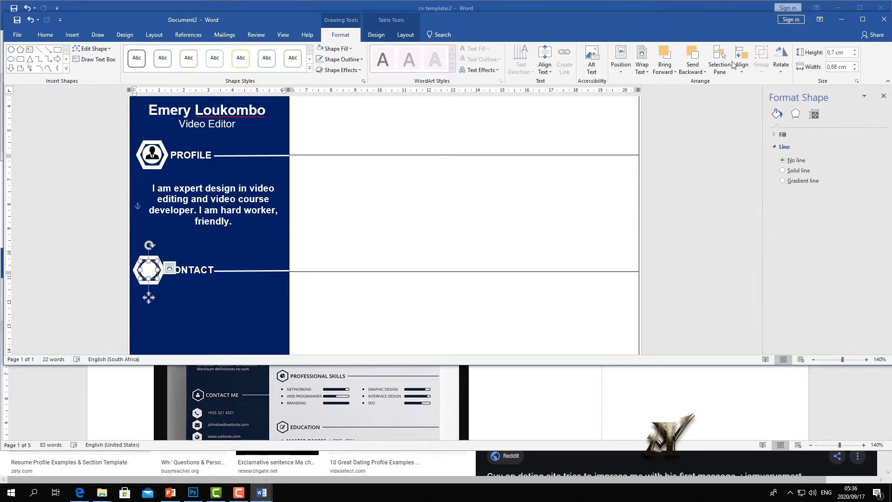
click(702, 72)
click(708, 94)
click(154, 275)
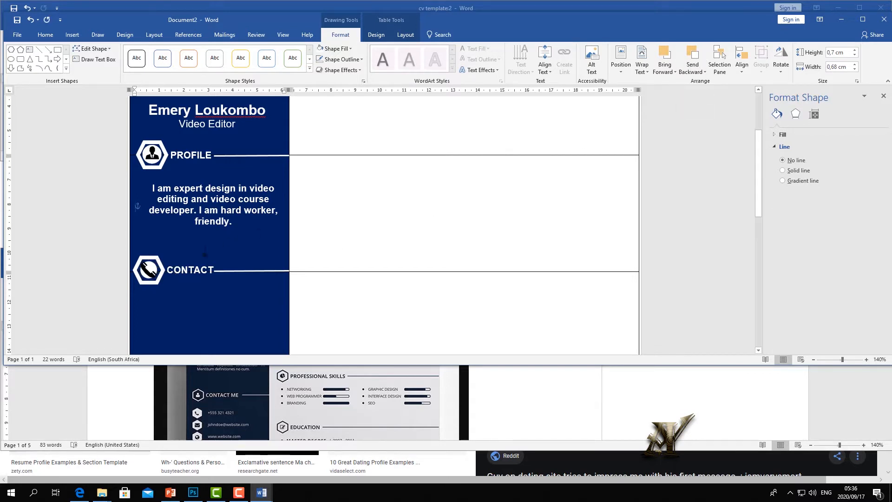
click(156, 278)
drag(157, 279, 142, 262)
click(205, 294)
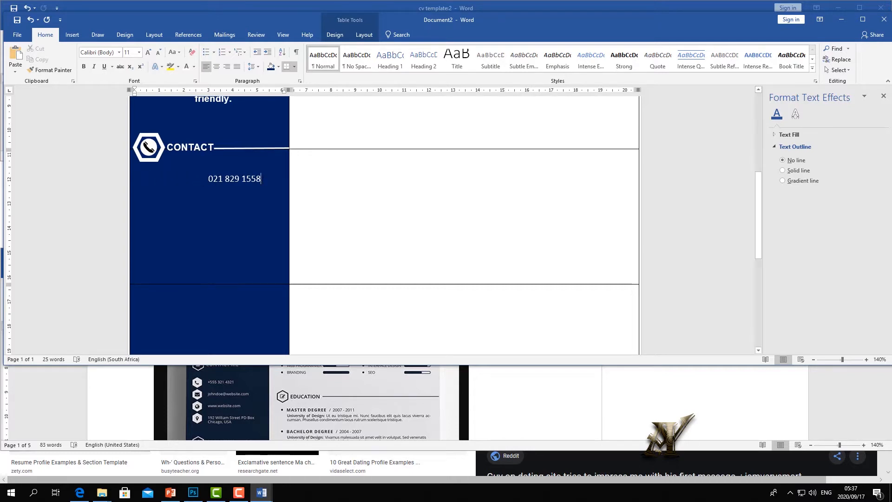
- Enlarge the first phone number's text and remove leading spaces so it fits on one line
key(Return)
drag(261, 180, 136, 180)
click(148, 53)
click(148, 53)
click(148, 53)
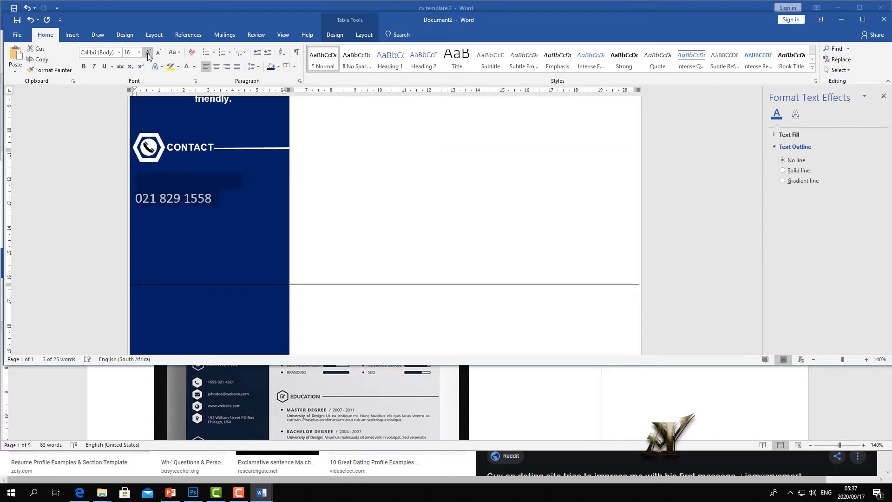
click(217, 199)
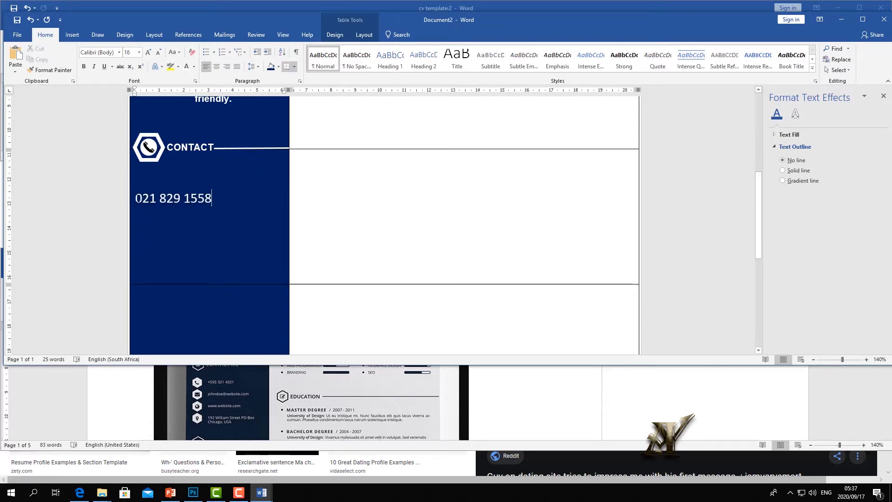
key(BackSpace)
key(BackSpace)
key(BackSpace)
key(BackSpace)
key(BackSpace)
key(BackSpace)
key(BackSpace)
key(BackSpace)
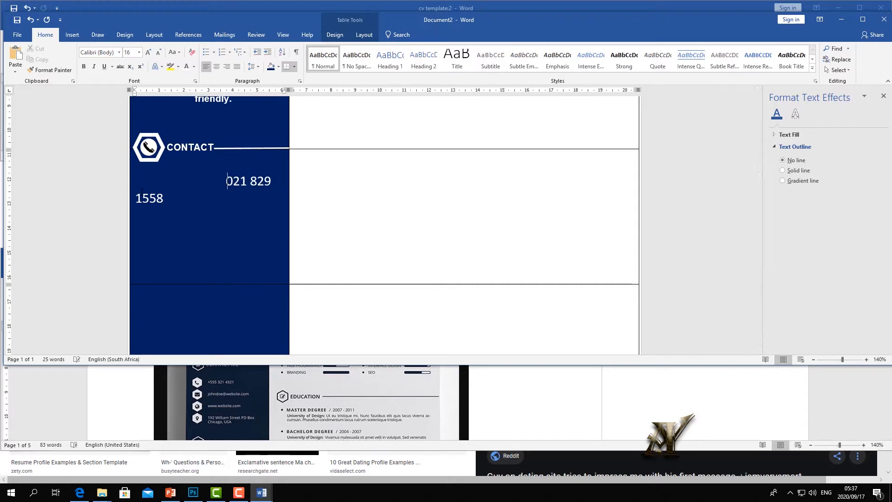
key(BackSpace)
key(BackSpace)
key(BackSpace)
key(BackSpace)
key(BackSpace)
key(BackSpace)
key(BackSpace)
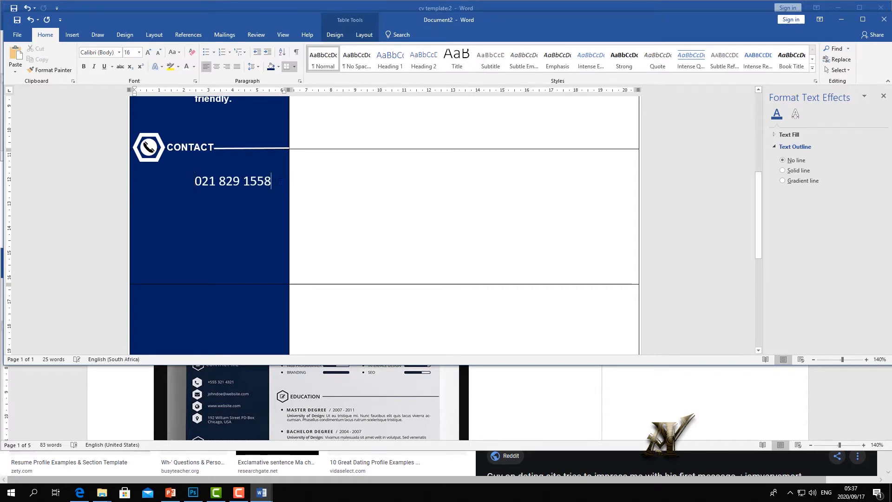
- Add a second phone number and convert the first to international format with +27
key(Return)
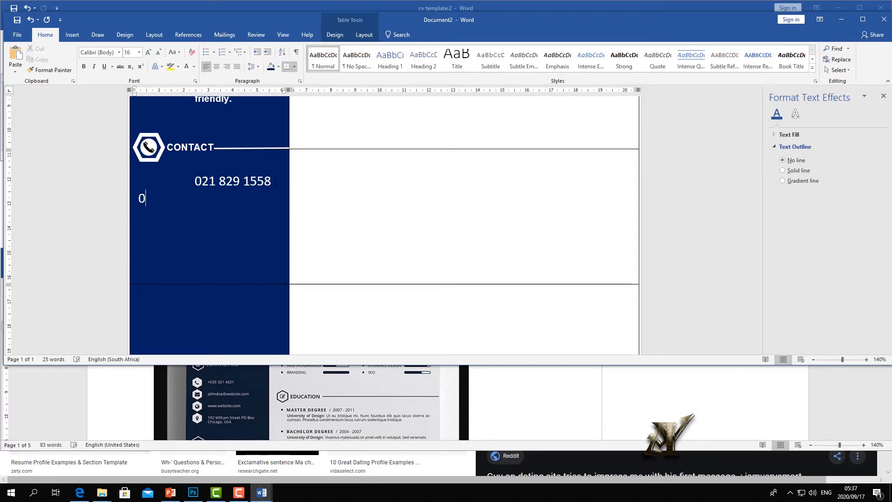
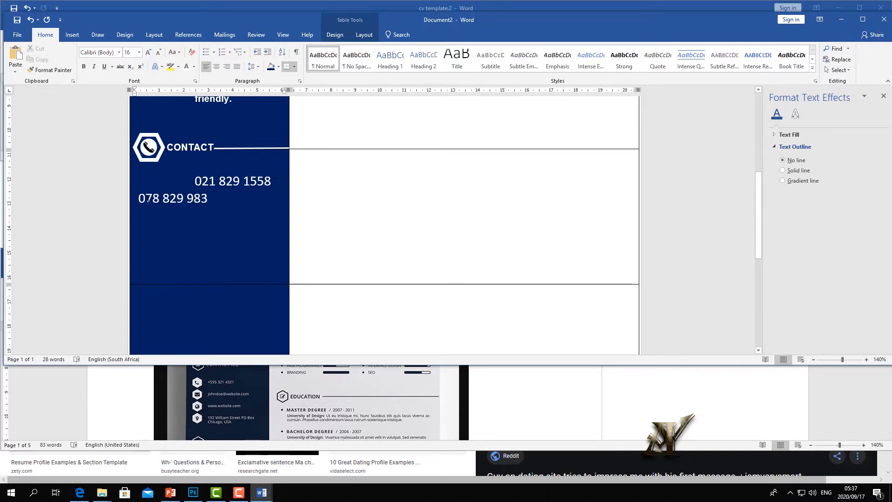
key(Home)
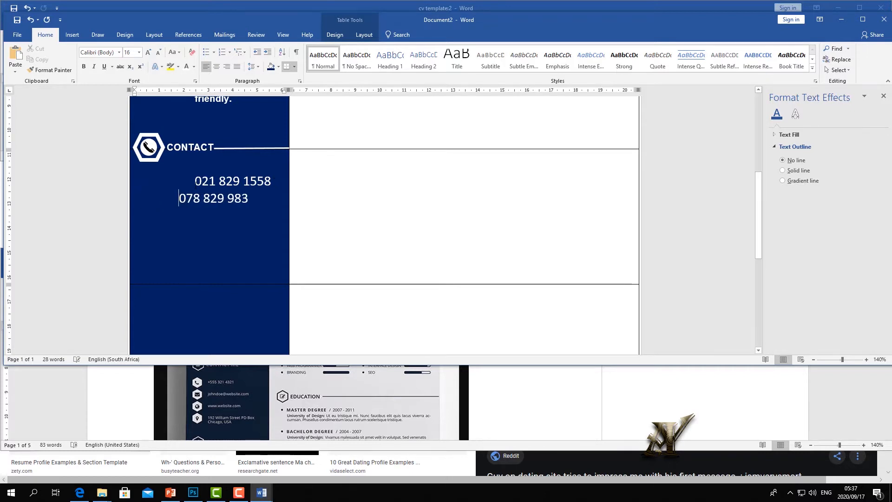
click(201, 181)
key(BackSpace)
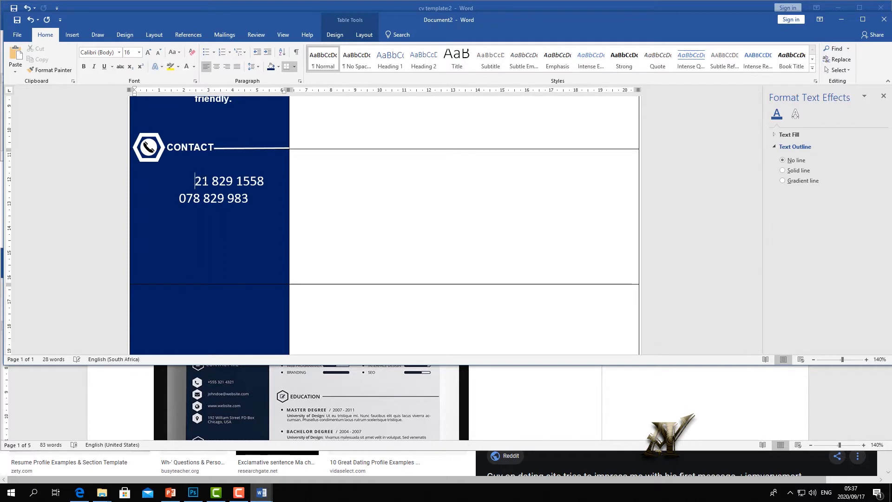
key(Return)
key(BackSpace)
text(+27)
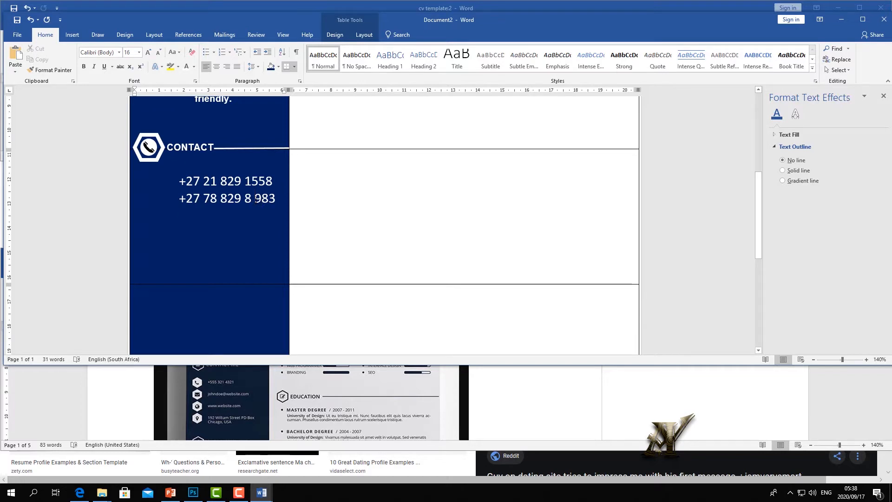
- Delete the stray space in the second phone number and start a new line below it
click(256, 200)
key(BackSpace)
key(Return)
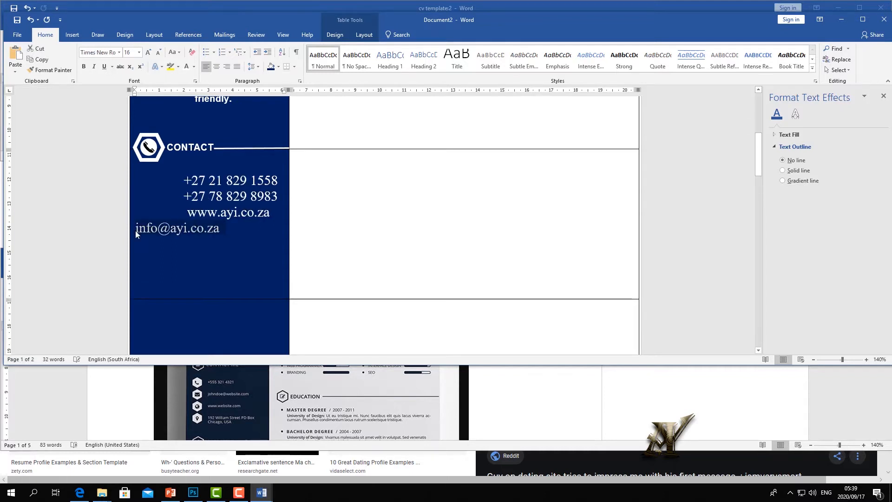
click(135, 231)
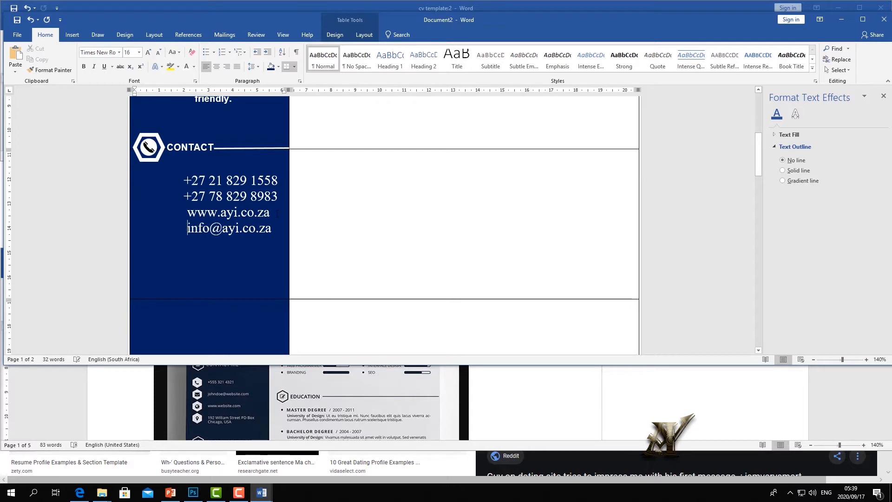
- Add blank lines between website and e-mail and below the second phone number
key(Return)
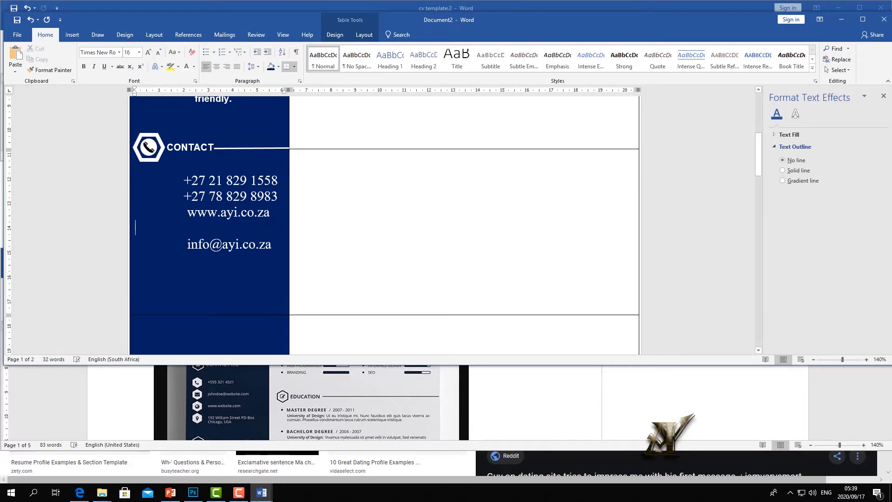
key(Return)
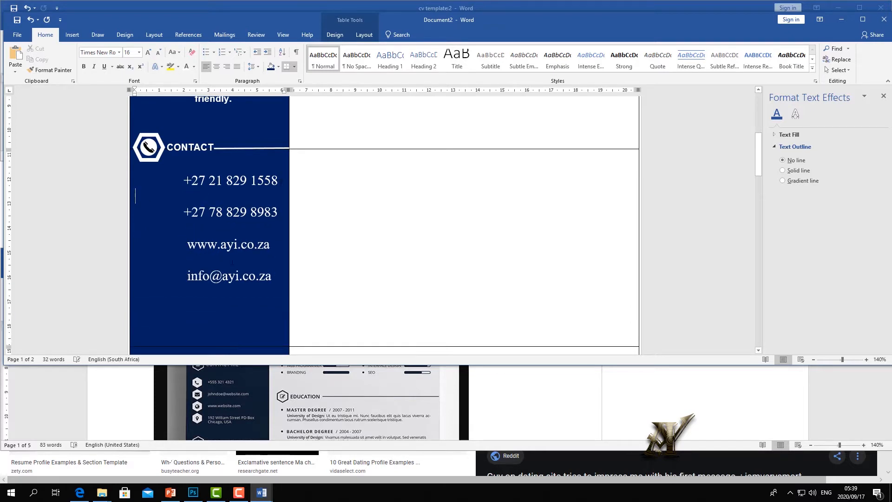
scroll(218, 284, down, 9)
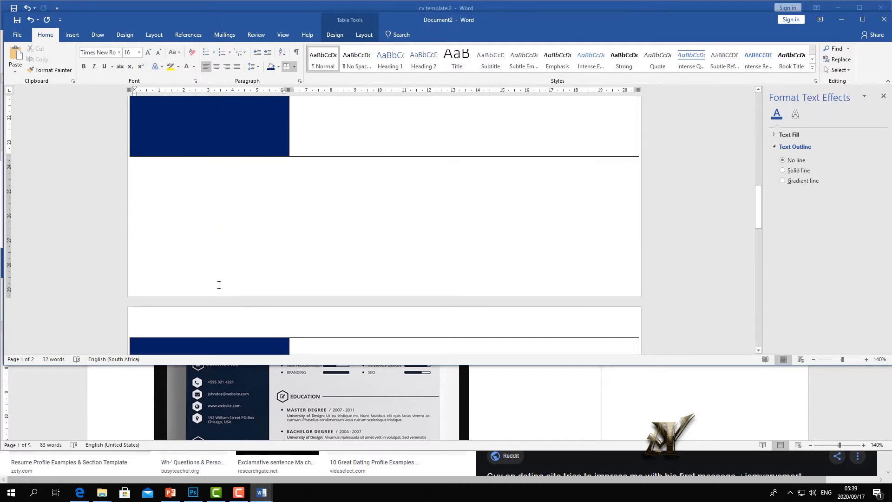
scroll(219, 285, up, 10)
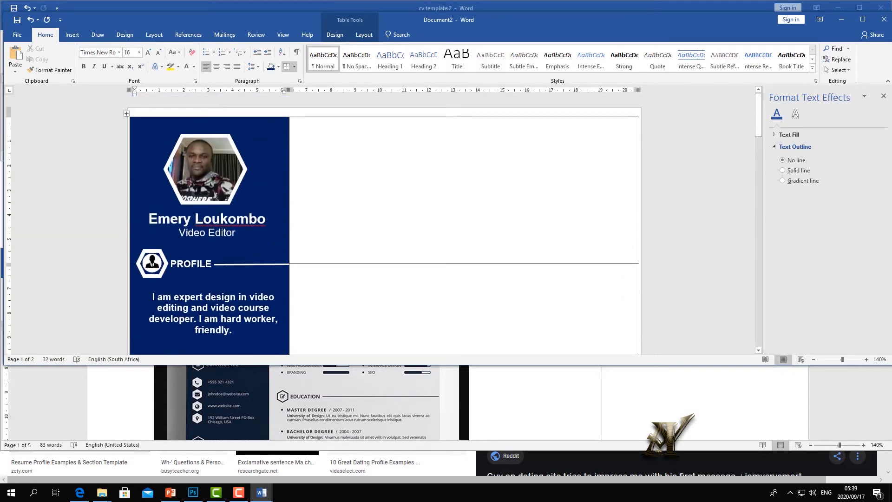
scroll(211, 312, down, 2)
click(206, 263)
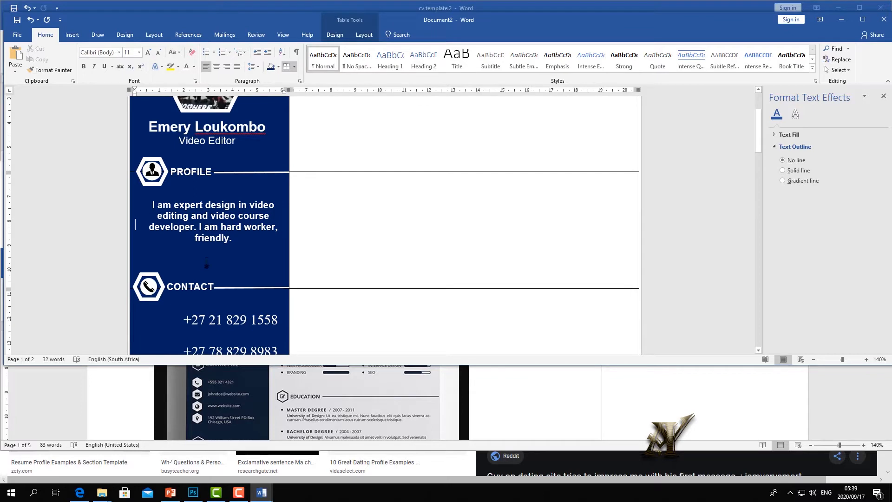
scroll(228, 302, down, 7)
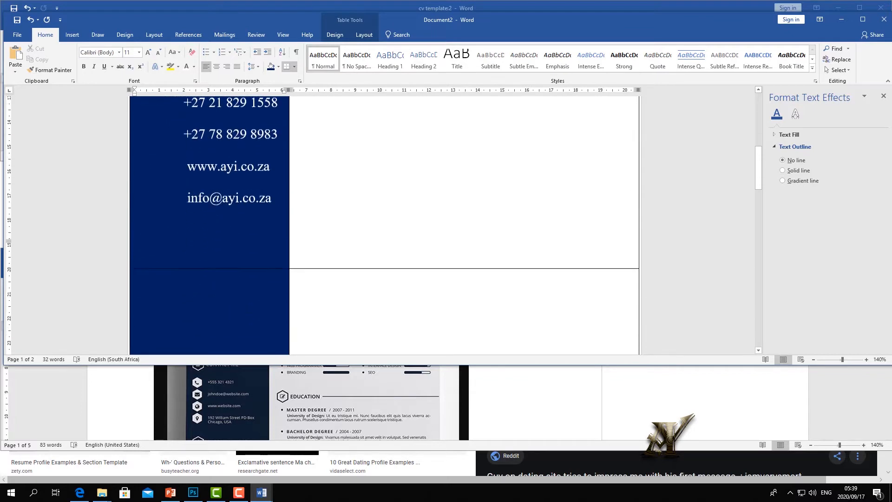
scroll(218, 310, up, 1)
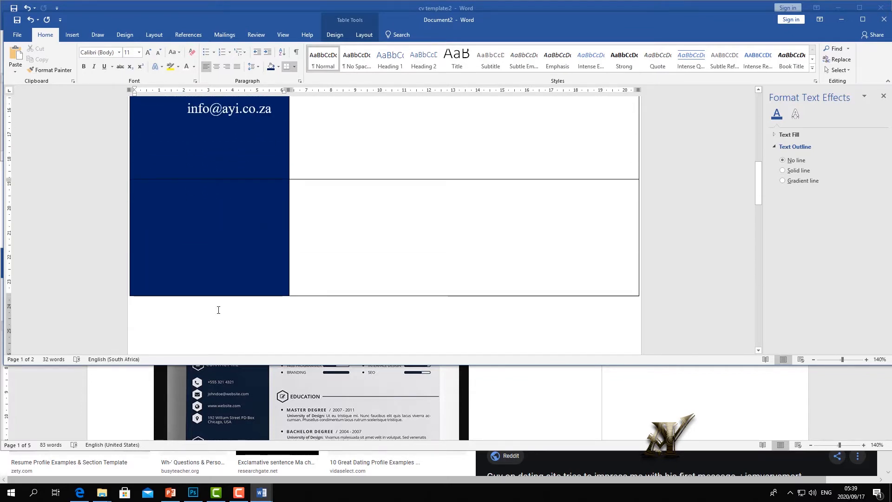
scroll(219, 310, down, 3)
scroll(219, 310, down, 2)
scroll(218, 310, up, 3)
scroll(218, 309, down, 2)
scroll(214, 312, up, 7)
scroll(211, 314, up, 3)
- Apply paragraph line spacing settings to all four contact lines
drag(271, 294, 170, 197)
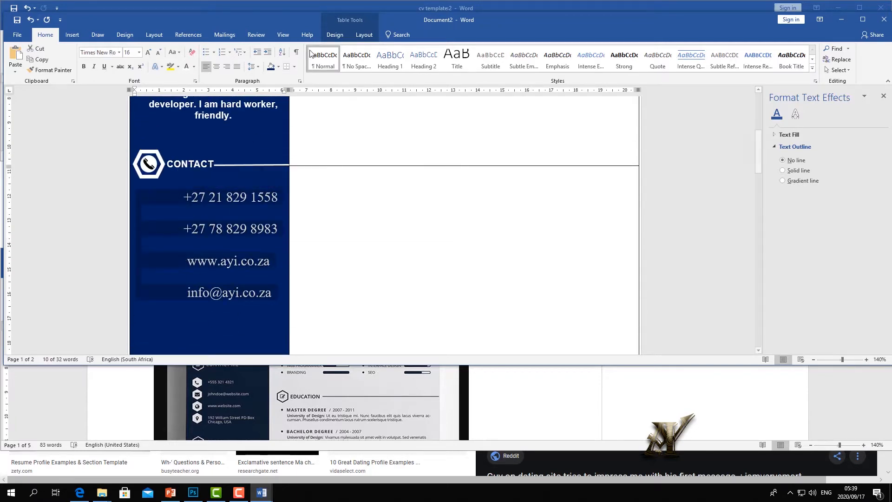
click(255, 66)
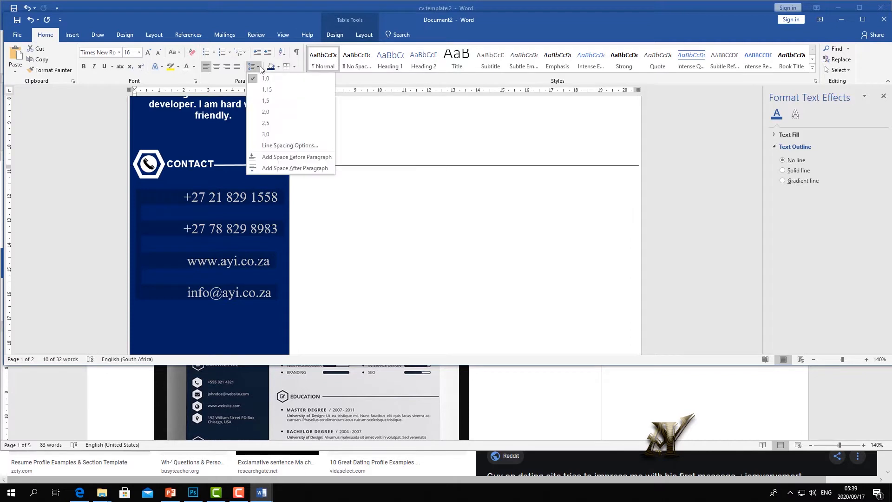
click(282, 145)
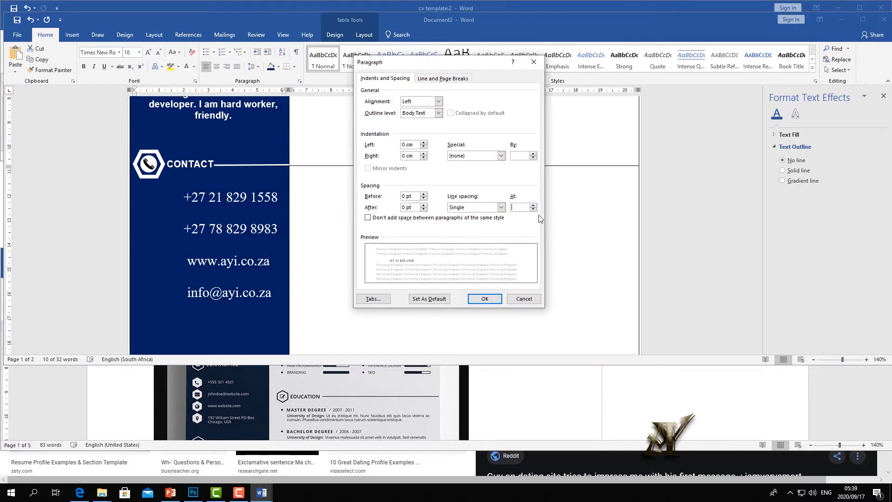
click(492, 299)
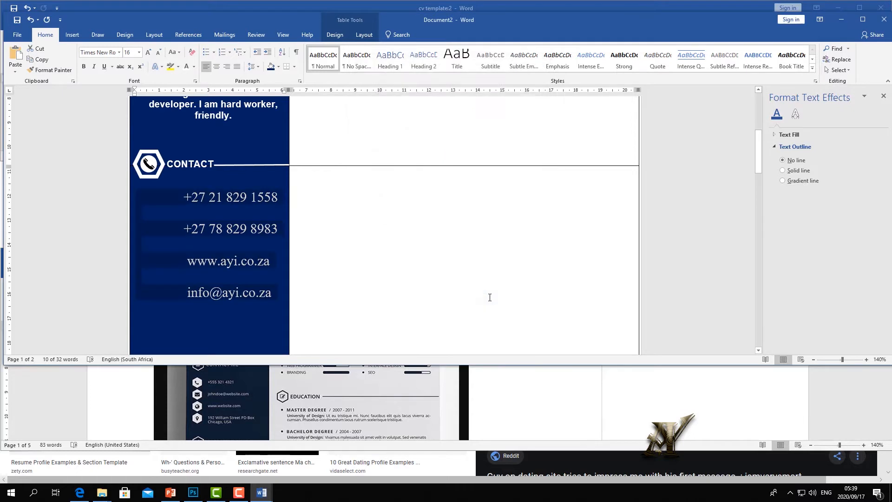
- Shrink the font of the blank lines between the phone numbers, website and e-mail
click(212, 245)
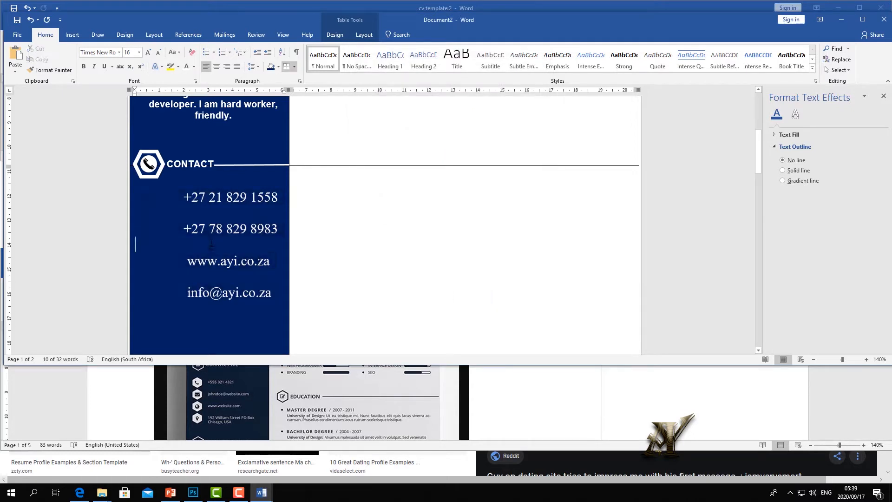
click(157, 52)
click(158, 52)
click(158, 52)
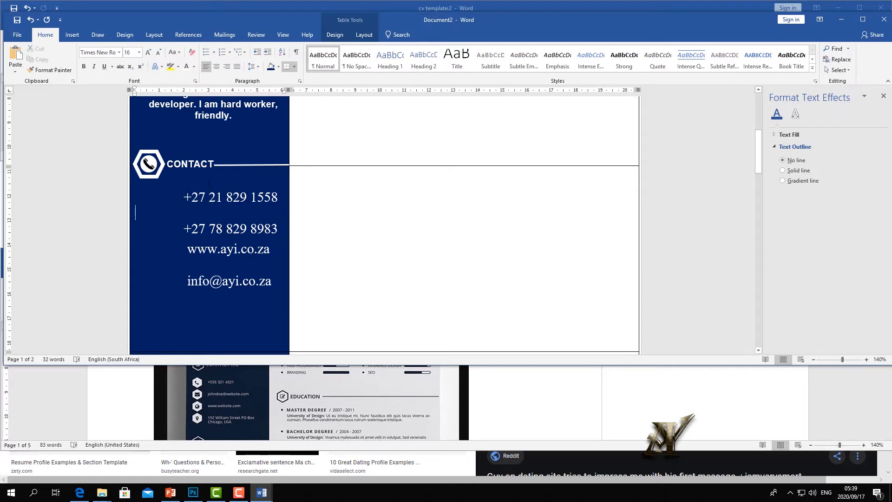
click(157, 54)
click(157, 54)
click(157, 54)
click(157, 54)
click(158, 54)
click(157, 54)
click(157, 54)
click(157, 54)
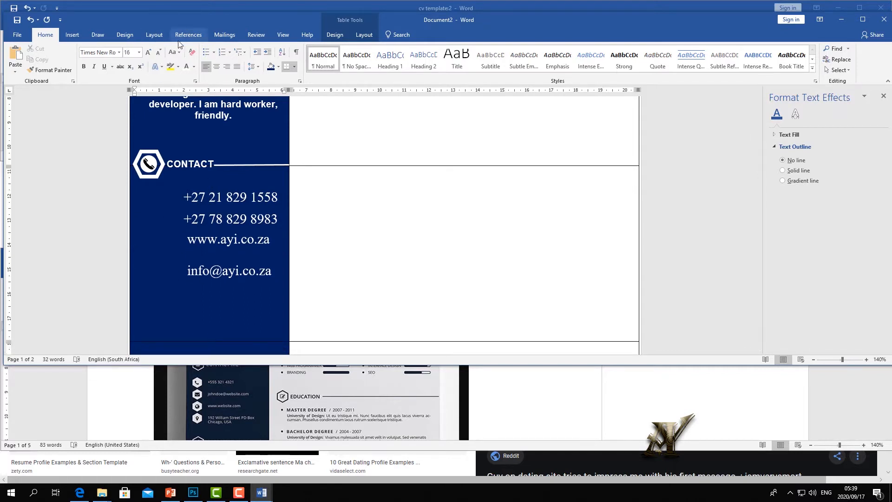
click(159, 54)
click(159, 54)
click(159, 54)
click(158, 53)
click(158, 54)
click(159, 54)
click(157, 67)
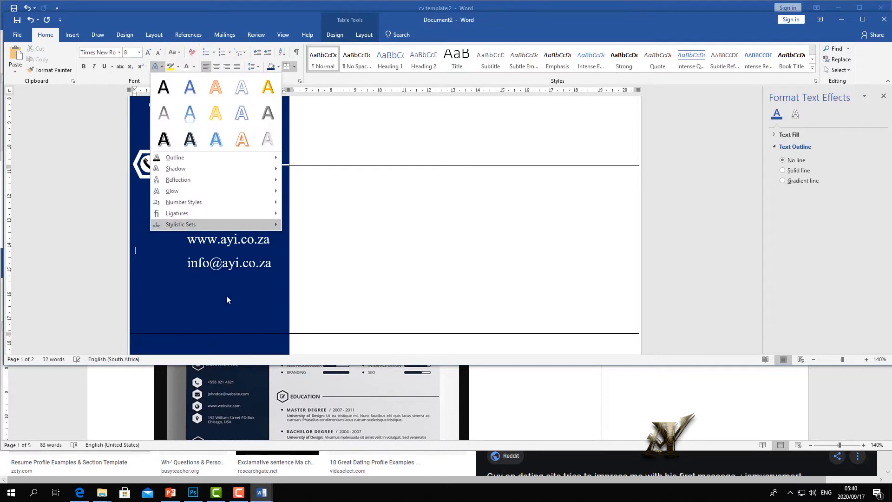
click(207, 328)
- Delete the empty lines below the e-mail address to shorten the contact row
drag(207, 333, 210, 286)
click(210, 319)
key(BackSpace)
key(BackSpace)
key(BackSpace)
key(BackSpace)
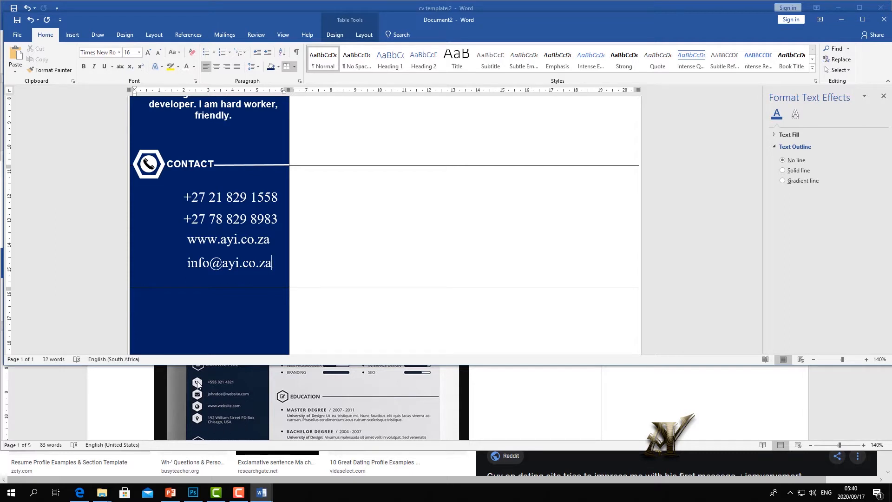
- Copy the phone hexagon and place a small copy beside the first phone number
click(162, 172)
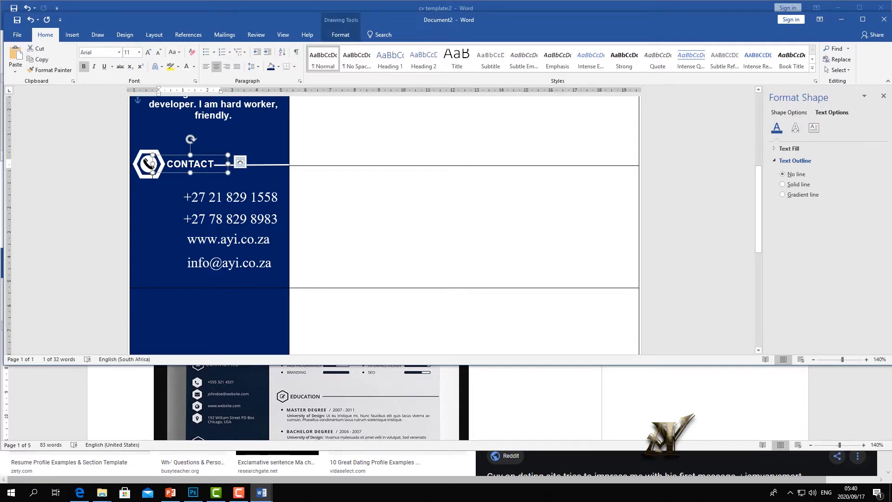
click(141, 175)
right_click(142, 176)
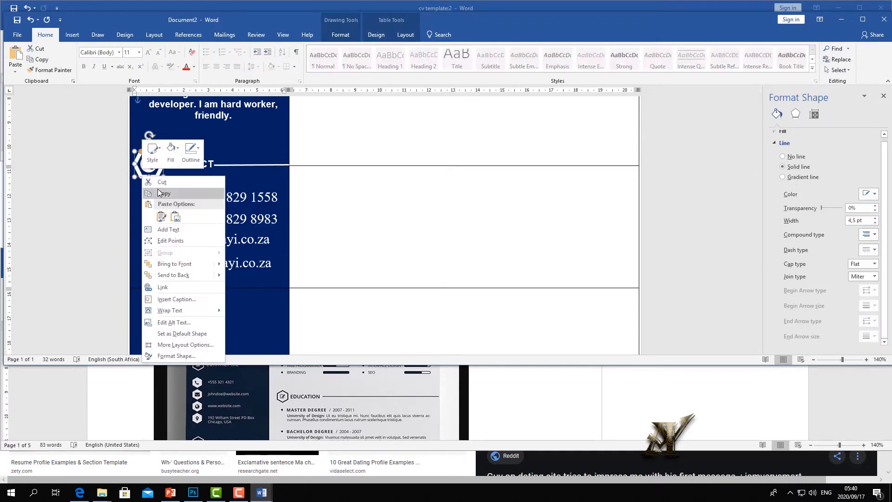
key(Escape)
right_click(160, 213)
click(177, 250)
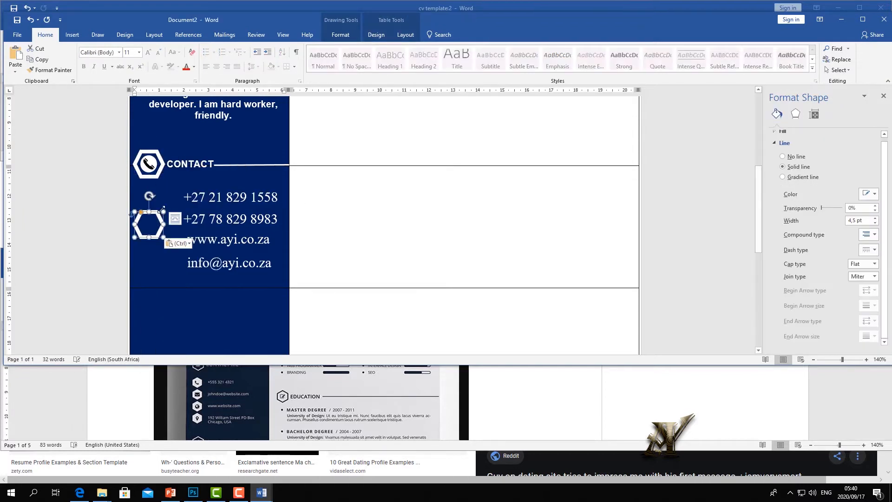
mouse_move(155, 213)
mouse_down()
mouse_move(159, 191)
mouse_move(165, 203)
mouse_move(152, 210)
mouse_up()
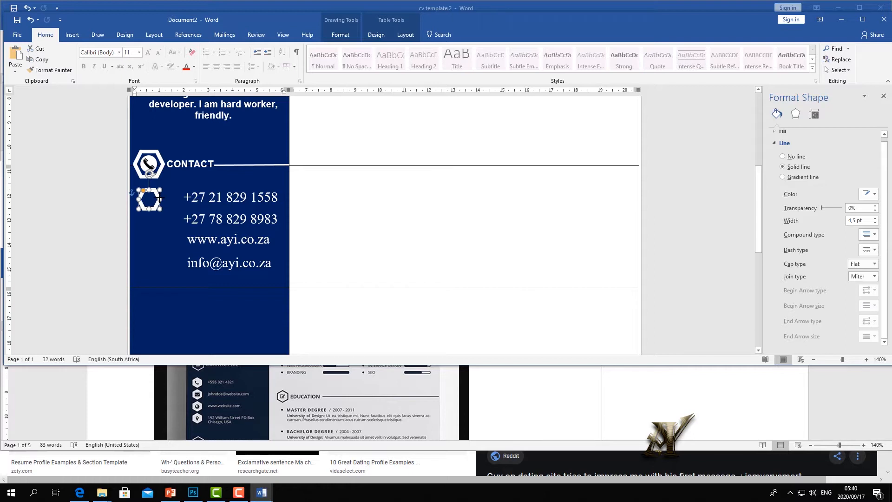
drag(157, 194, 173, 190)
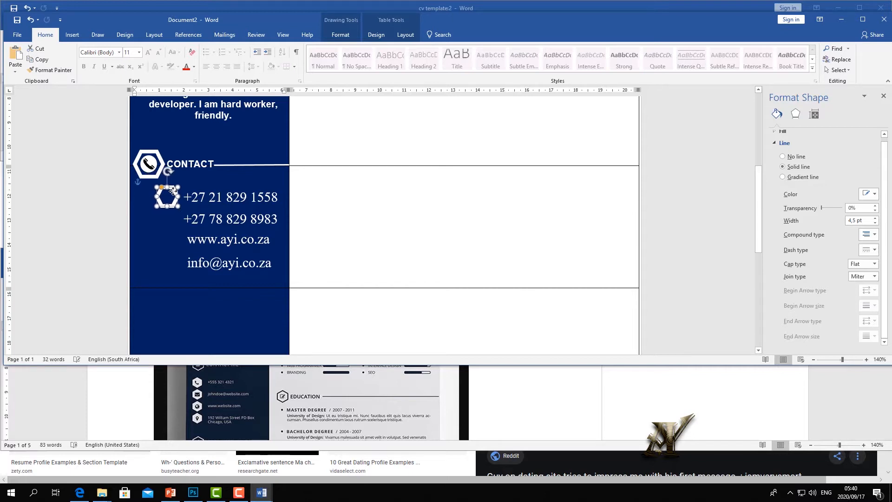
drag(173, 192, 170, 191)
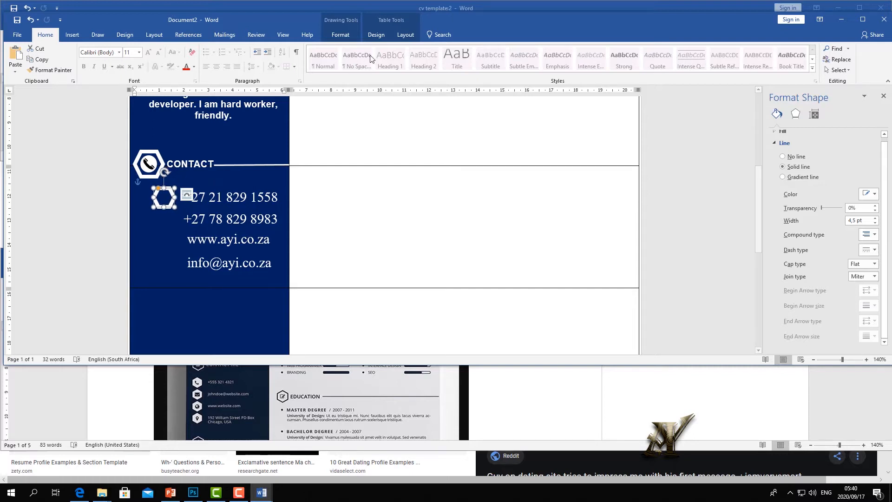
- Fill the small hexagon beside the first phone number white
click(338, 31)
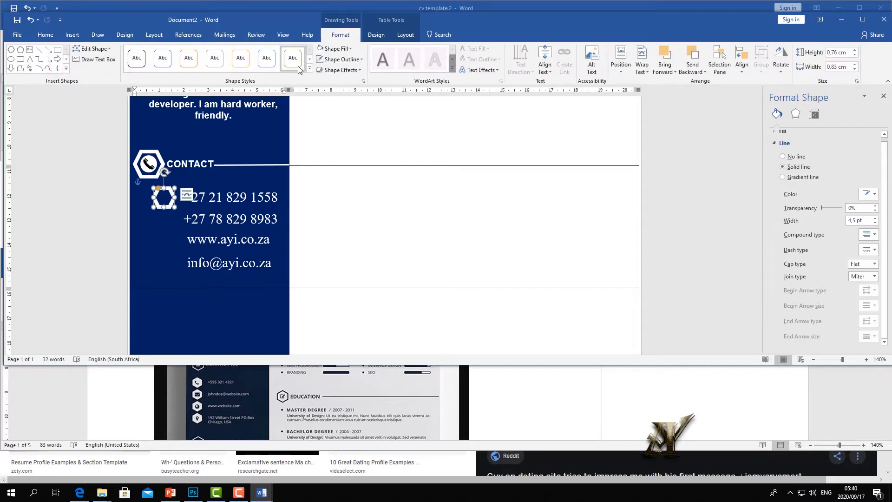
click(335, 49)
click(319, 69)
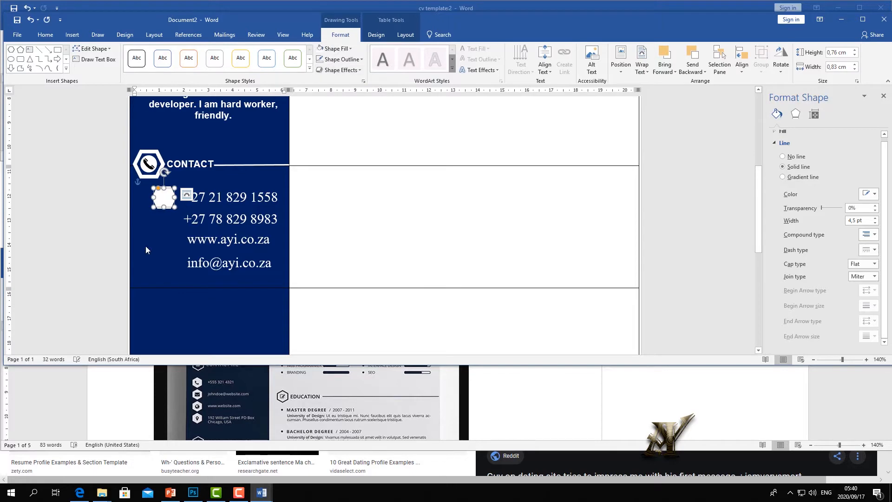
click(146, 247)
- Paste white hexagon copies beside the second phone number and the website line
click(165, 202)
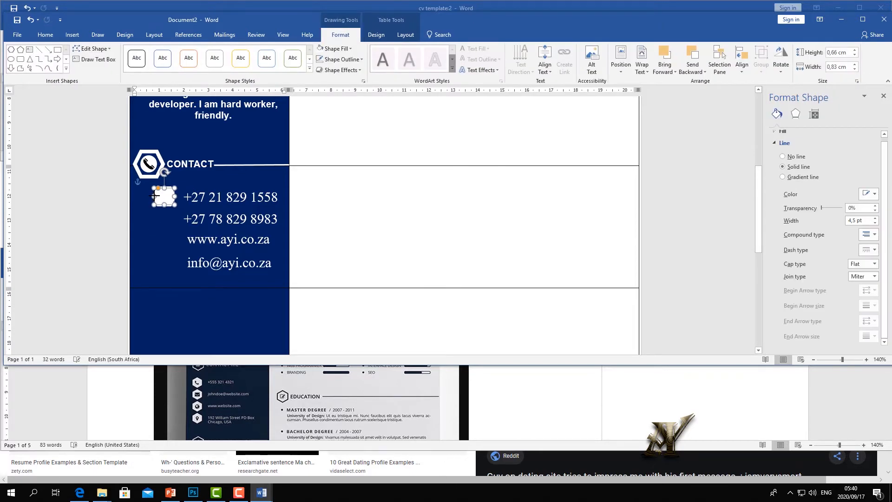
click(165, 223)
click(163, 203)
key(ctrl+c)
click(150, 242)
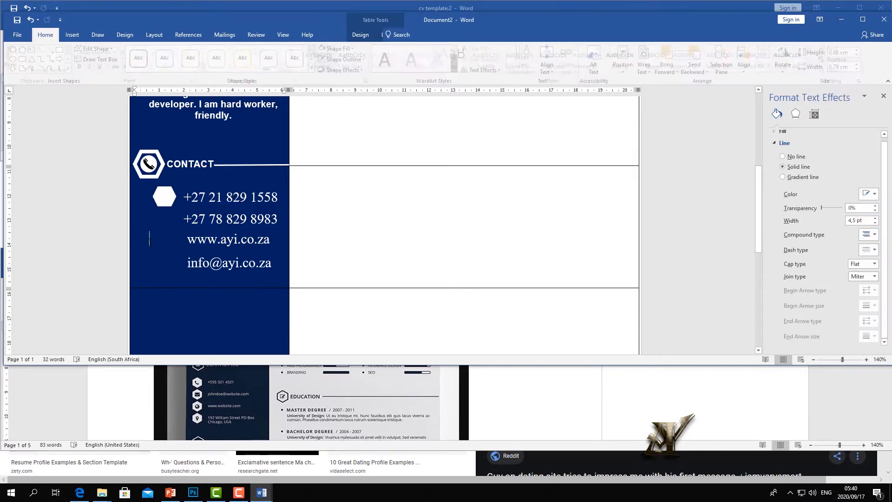
key(ctrl+v)
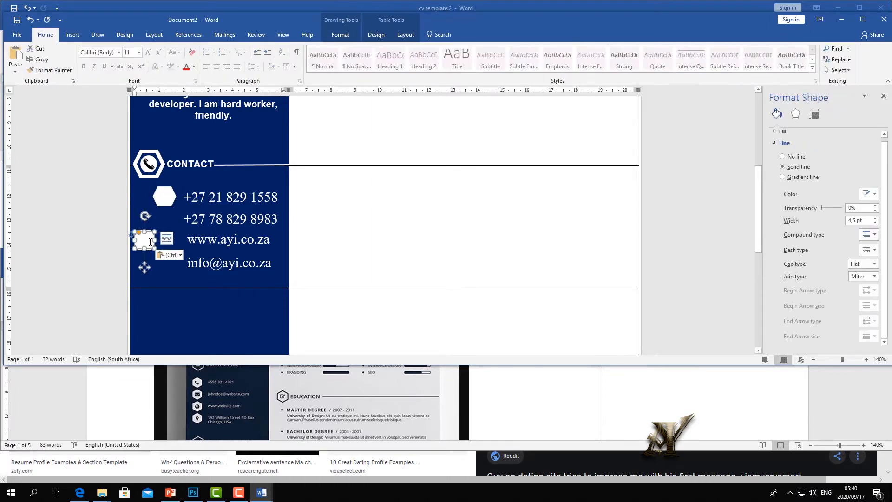
drag(150, 237, 169, 216)
click(157, 267)
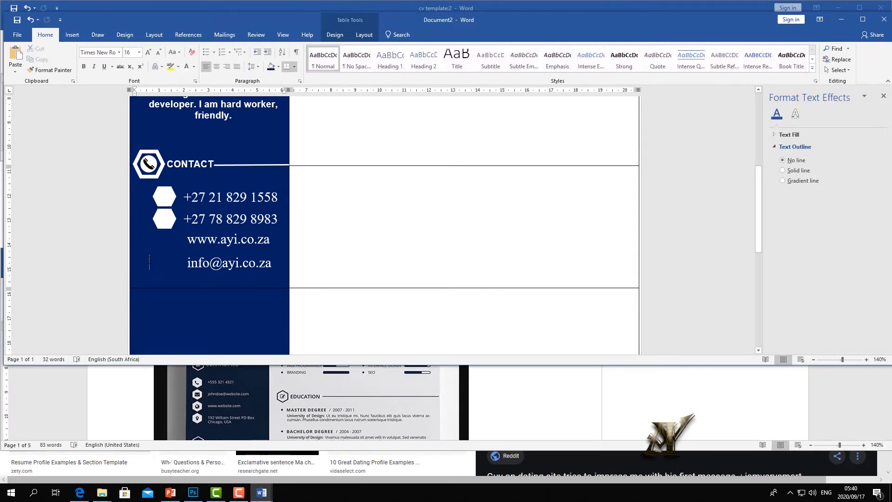
key(ctrl+v)
drag(149, 259, 168, 237)
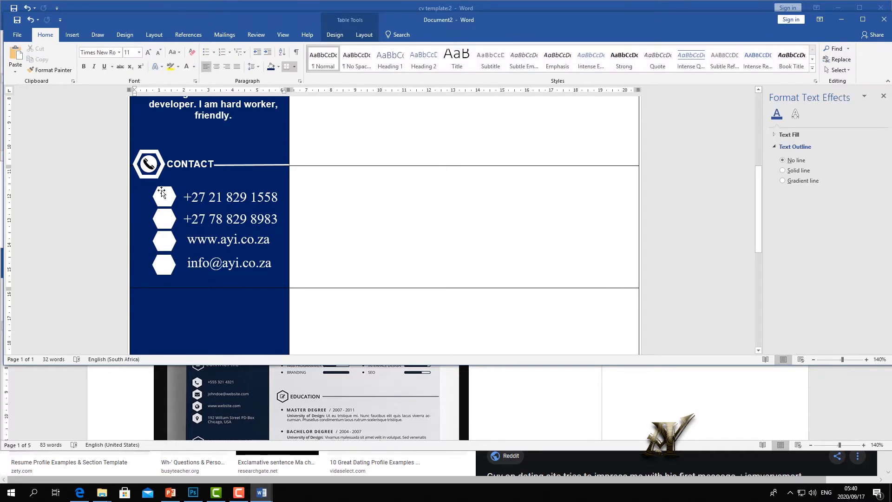
click(161, 192)
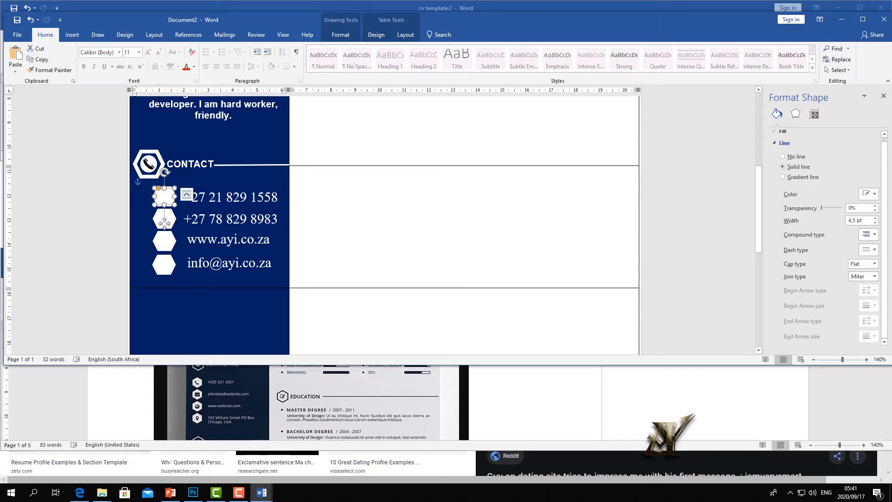
- Copy the CONTACT phone icon and paste a duplicate near the CONTACT hexagon
click(150, 163)
right_click(150, 163)
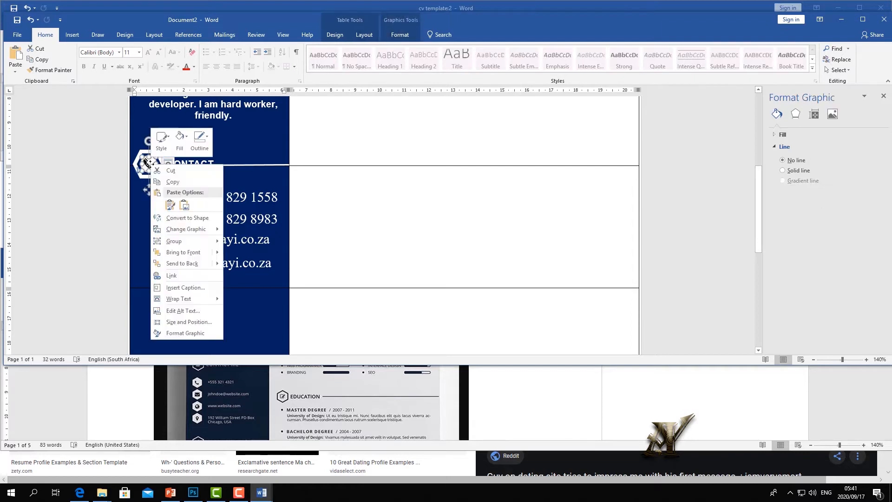
click(180, 182)
right_click(216, 176)
click(237, 214)
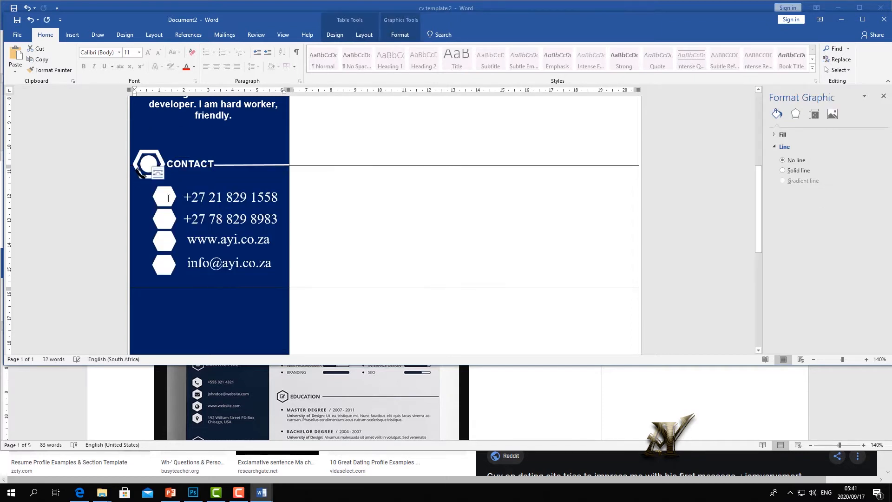
drag(142, 176, 158, 175)
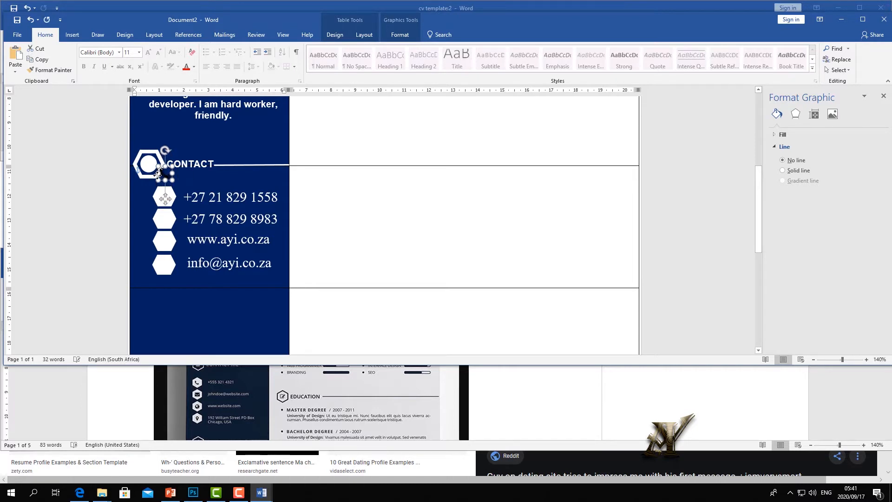
key(ctrl+z)
mouse_move(138, 173)
mouse_down()
mouse_move(149, 188)
mouse_move(149, 164)
mouse_up()
- Move the duplicate phone icon into the hexagon beside the first phone number
right_click(149, 164)
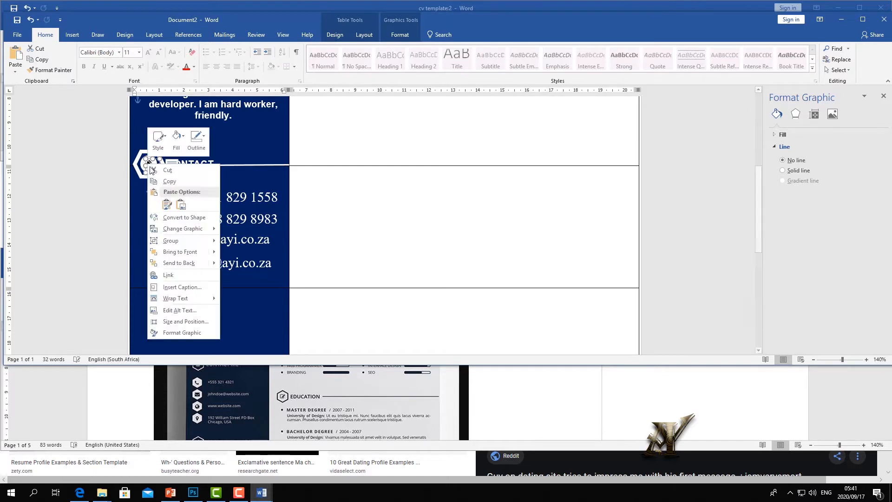
click(191, 298)
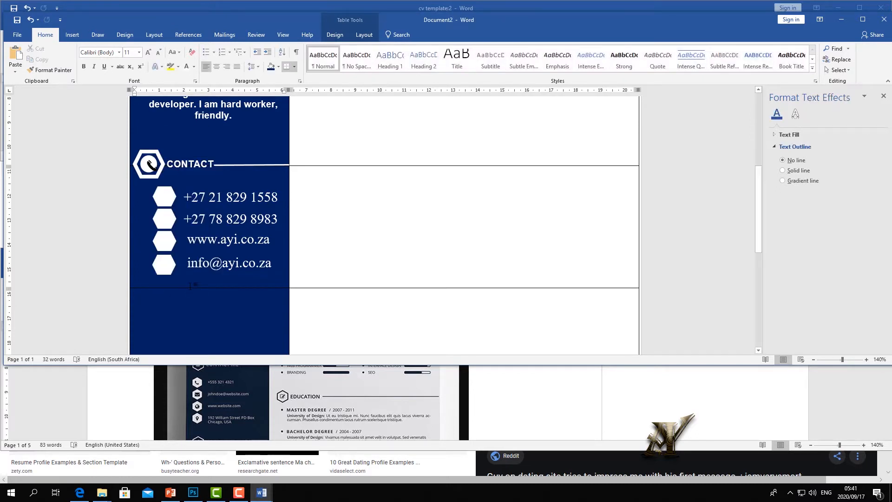
key(ctrl+v)
drag(134, 294, 133, 236)
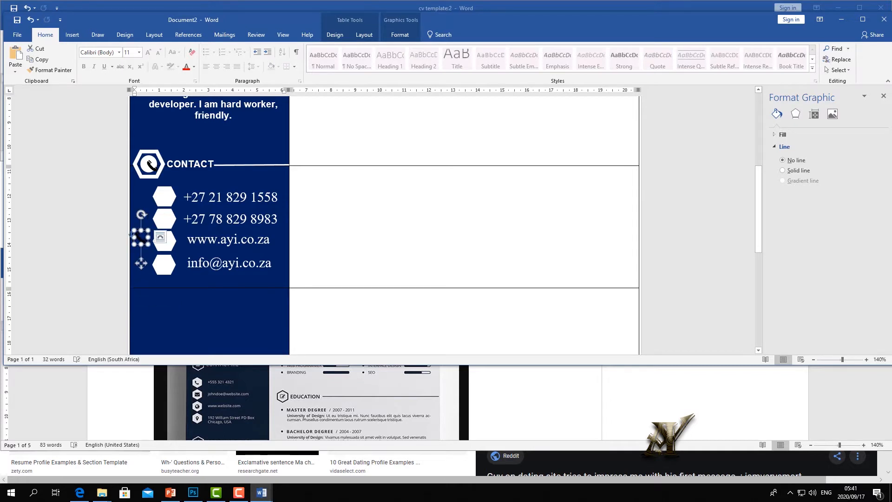
drag(137, 229, 161, 195)
click(195, 184)
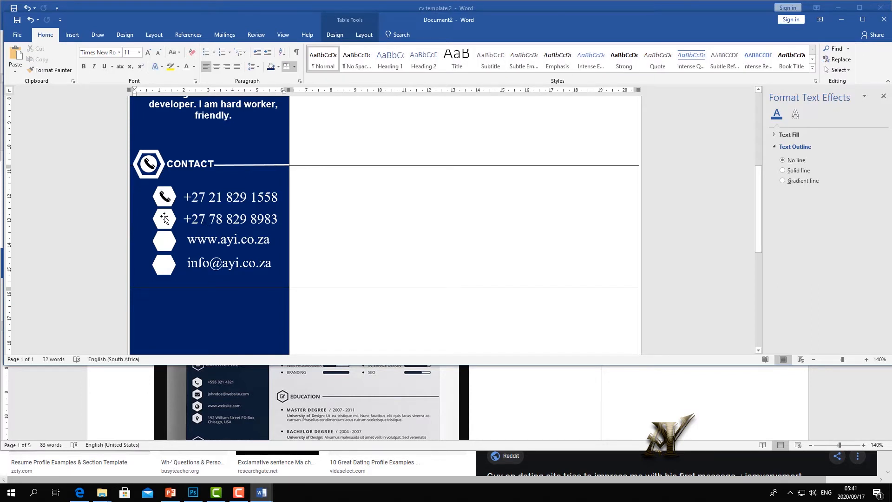
- Search Online Pictures for 'cell symbol' and choose the plain smartphone outline picture
click(74, 35)
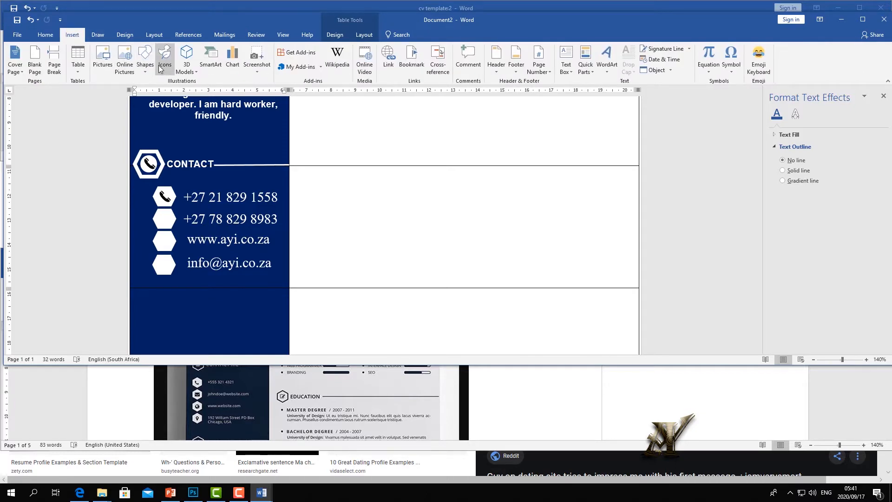
click(126, 59)
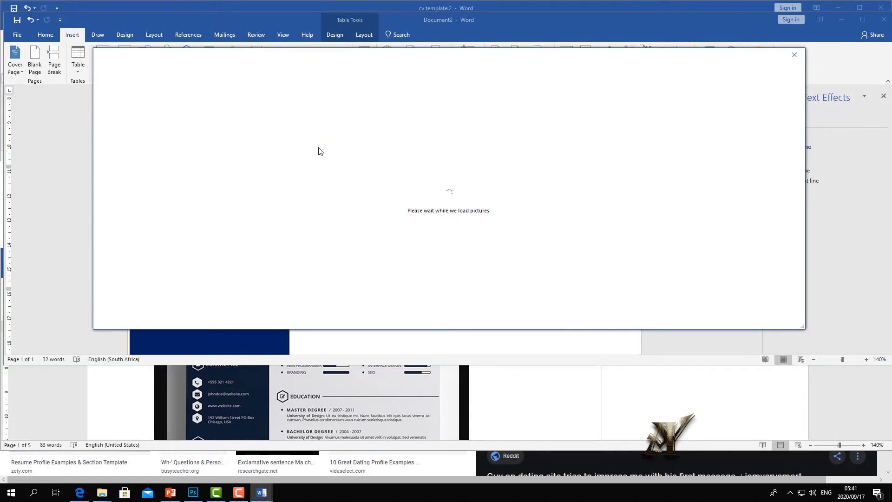
text(cell symbol)
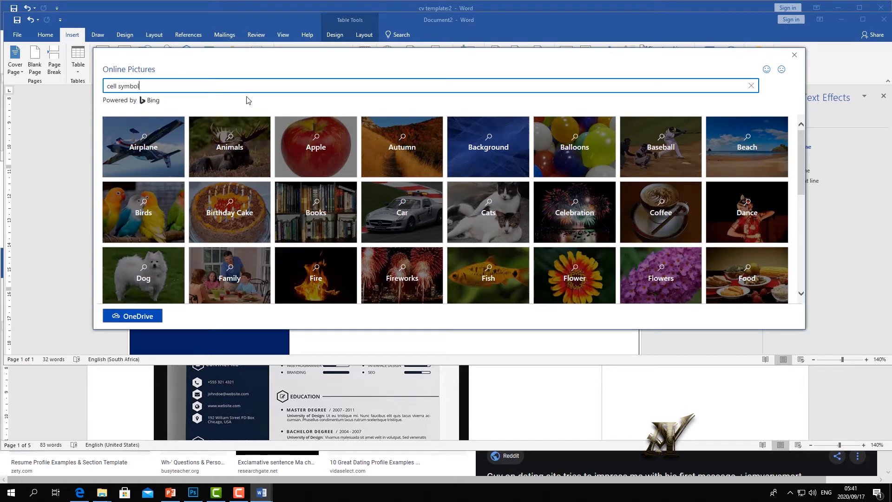
key(Return)
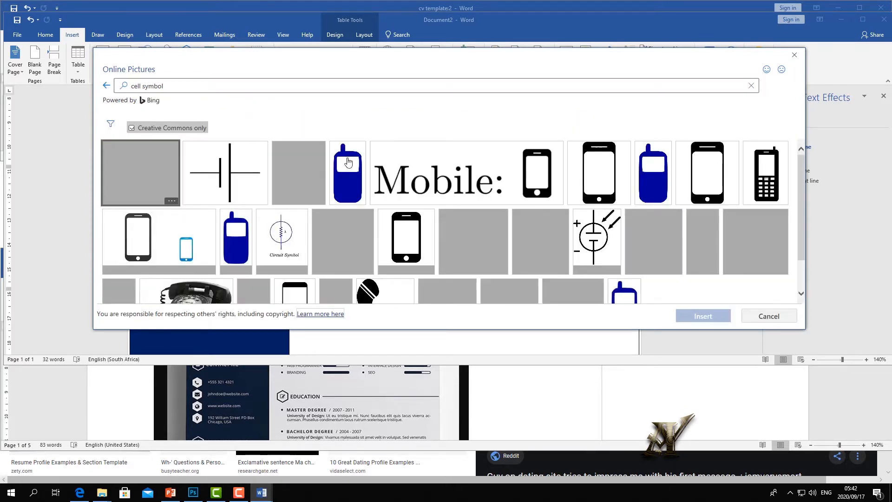
scroll(260, 157, down, 1)
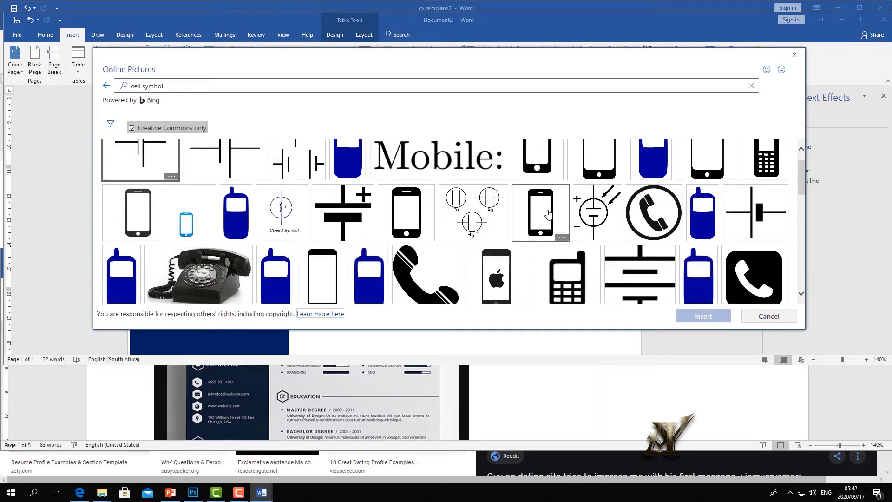
click(549, 213)
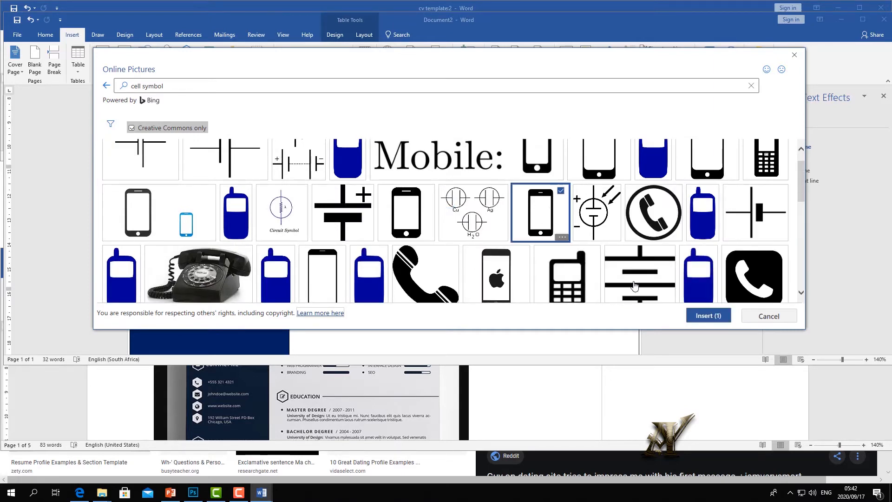
click(693, 318)
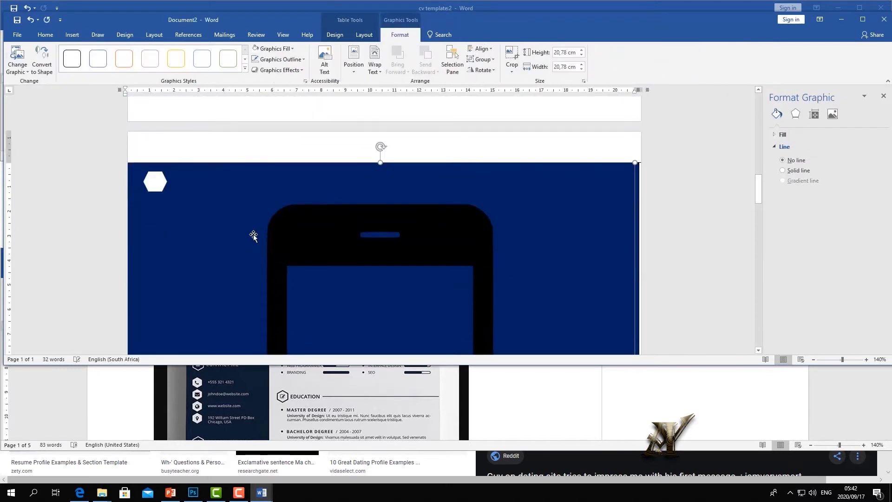
- Shrink the inserted smartphone picture to about 8,28 cm wide and 2,63 cm tall
scroll(328, 240, down, 6)
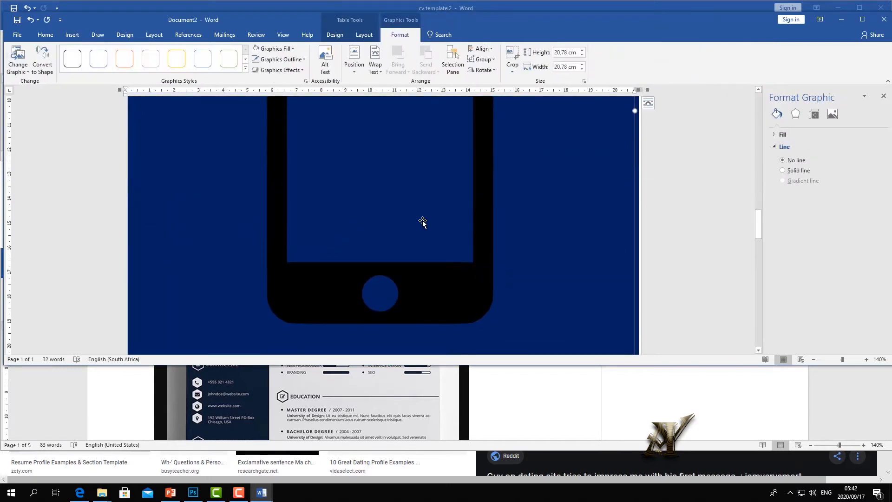
scroll(423, 222, up, 2)
drag(629, 204, 331, 205)
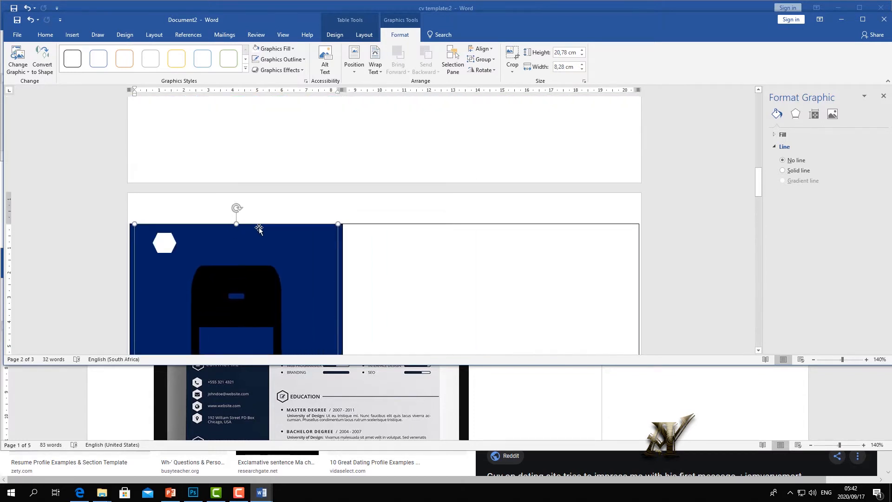
scroll(242, 144, down, 2)
drag(238, 132, 236, 483)
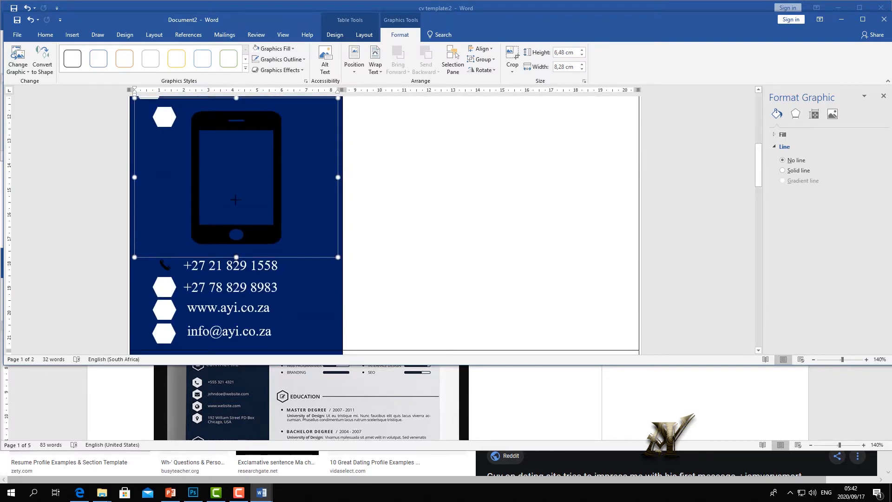
drag(236, 258, 236, 162)
drag(135, 130, 184, 129)
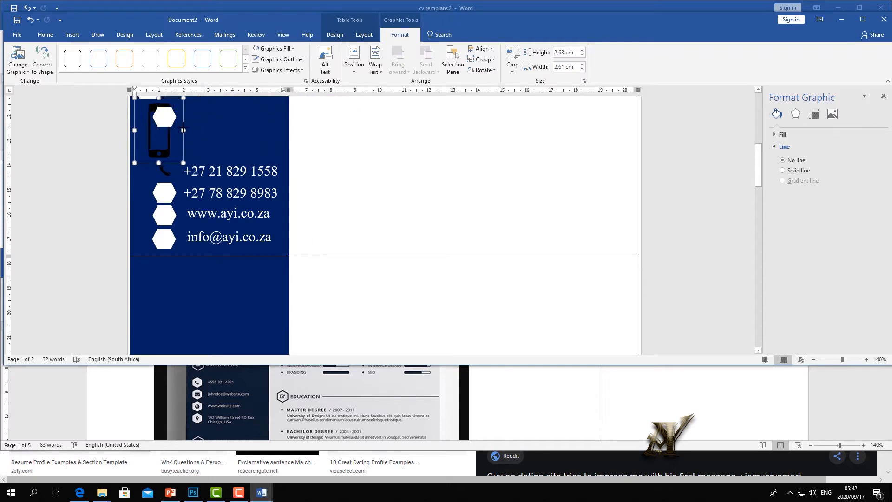
click(189, 138)
click(165, 136)
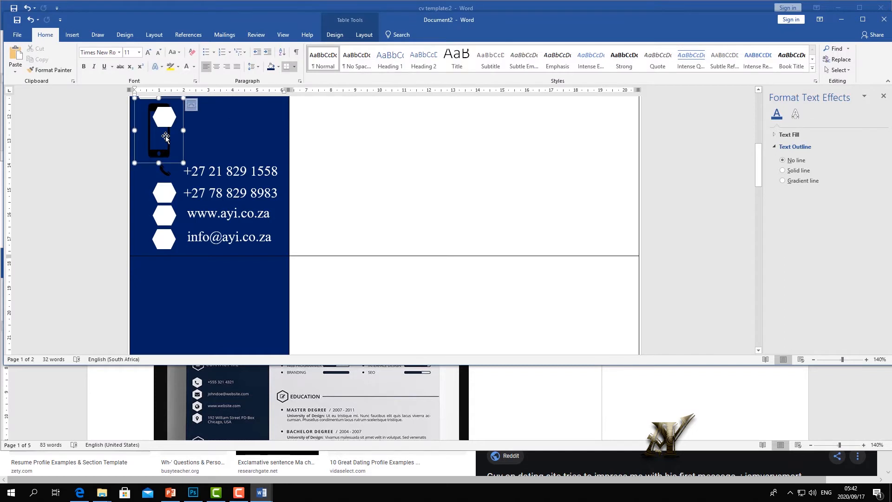
- Crop the smartphone picture in from all four sides
click(513, 57)
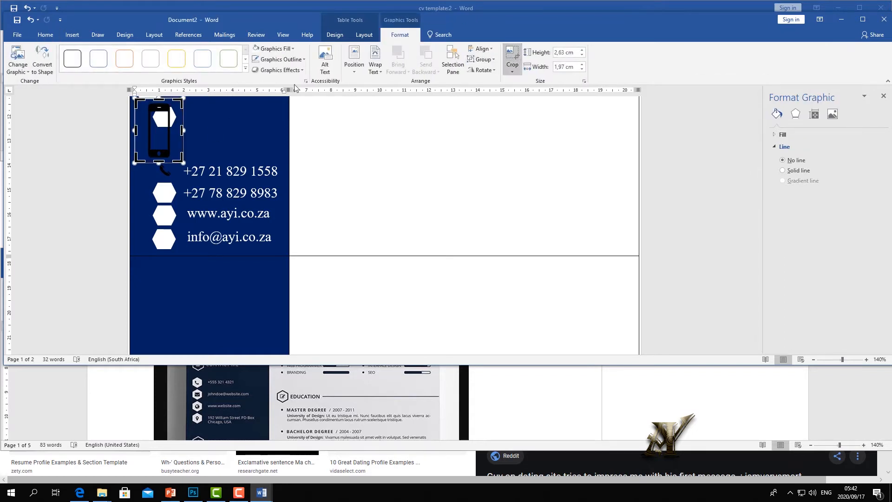
drag(183, 130, 175, 130)
drag(154, 162, 155, 159)
drag(135, 129, 144, 129)
drag(152, 98, 153, 102)
click(230, 113)
- Resize the picture to 0,83 cm tall, set In Front of Text, and place it in the second hexagon
click(147, 135)
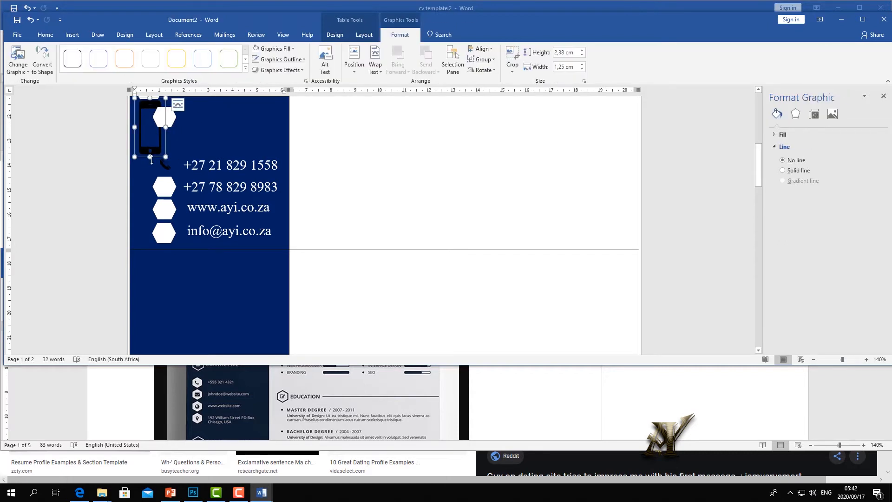
drag(150, 157, 154, 108)
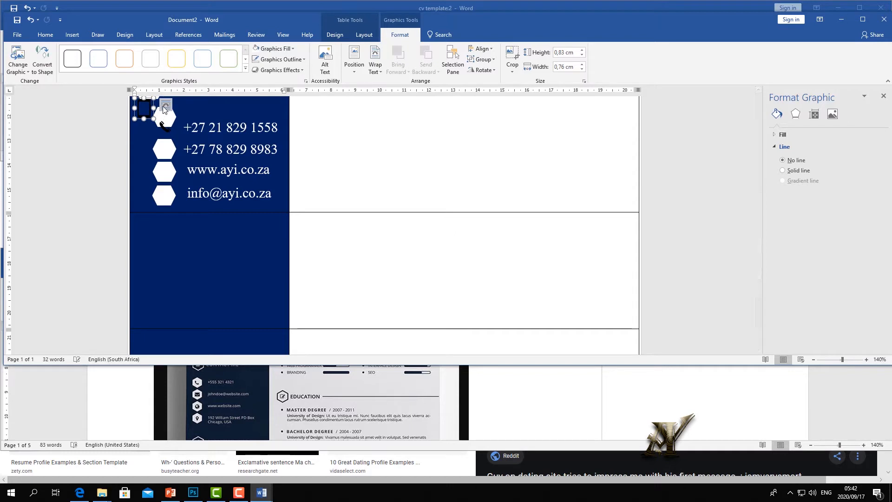
click(165, 106)
click(234, 192)
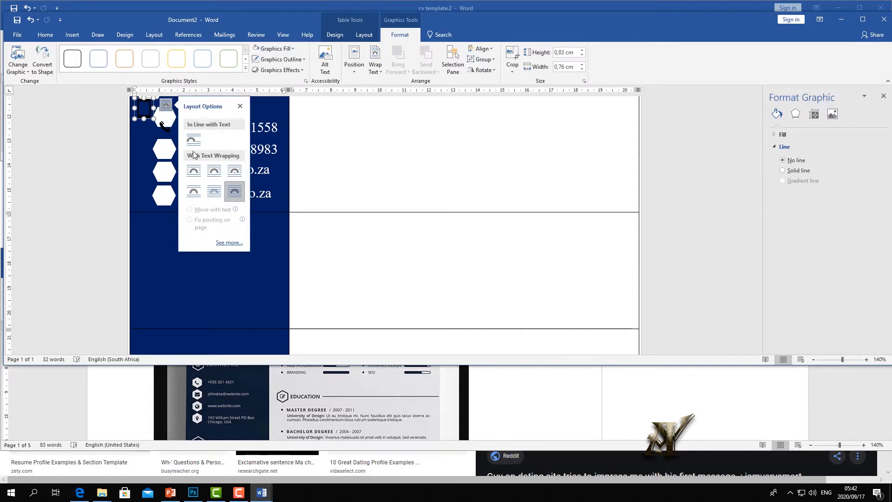
drag(147, 111, 156, 141)
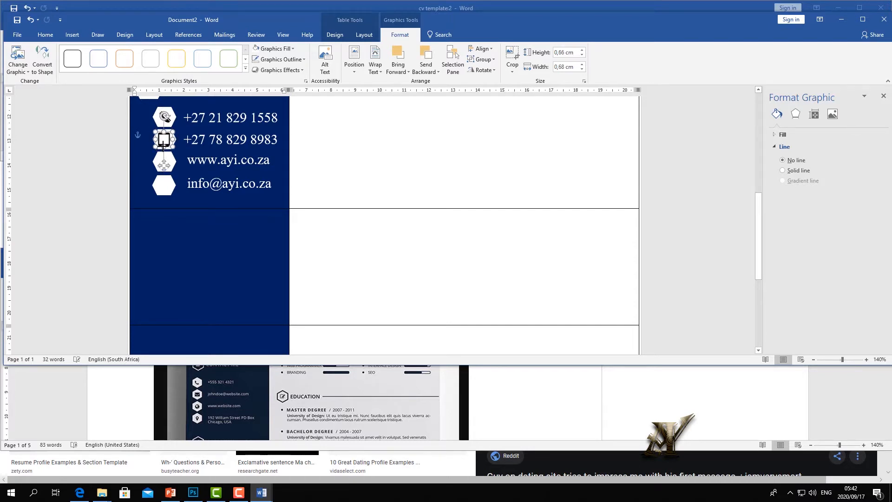
click(172, 180)
click(164, 148)
click(178, 145)
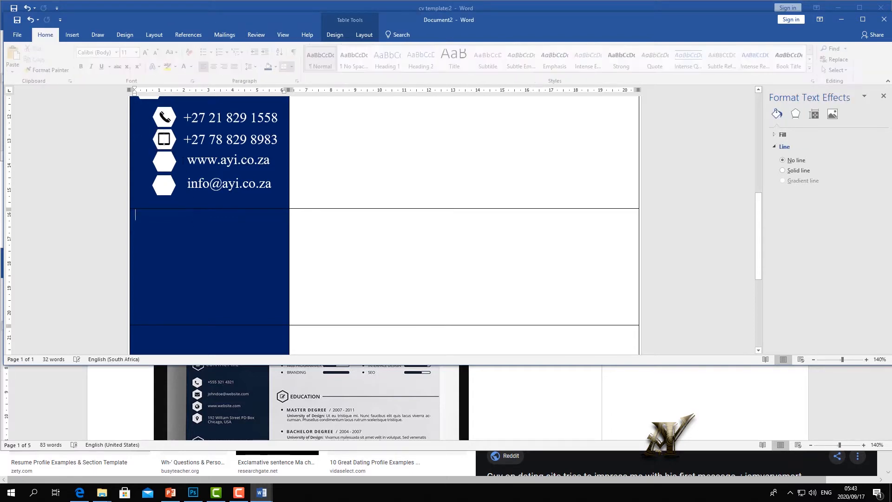
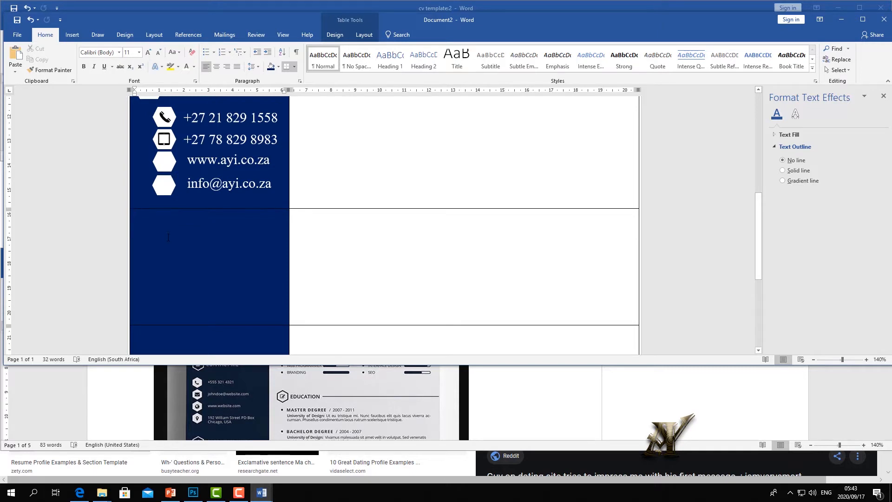
- Compare the CV being built against the reference CV template
scroll(168, 237, down, 5)
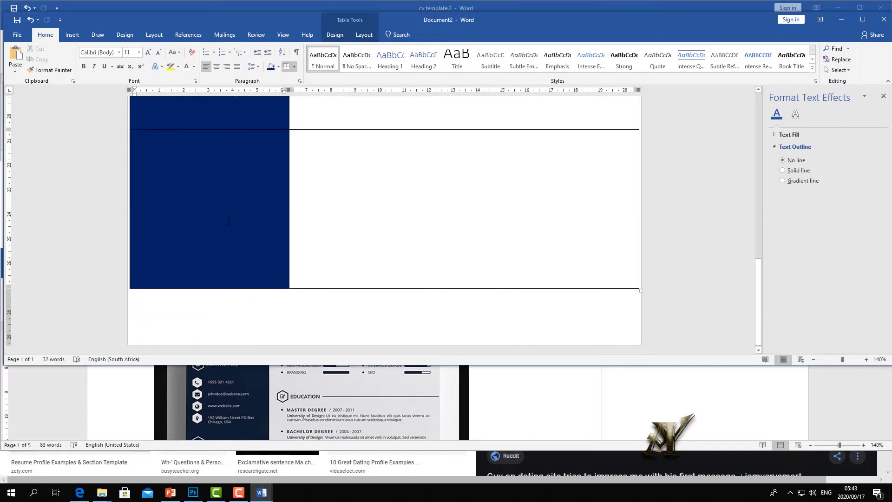
click(300, 398)
scroll(295, 388, down, 3)
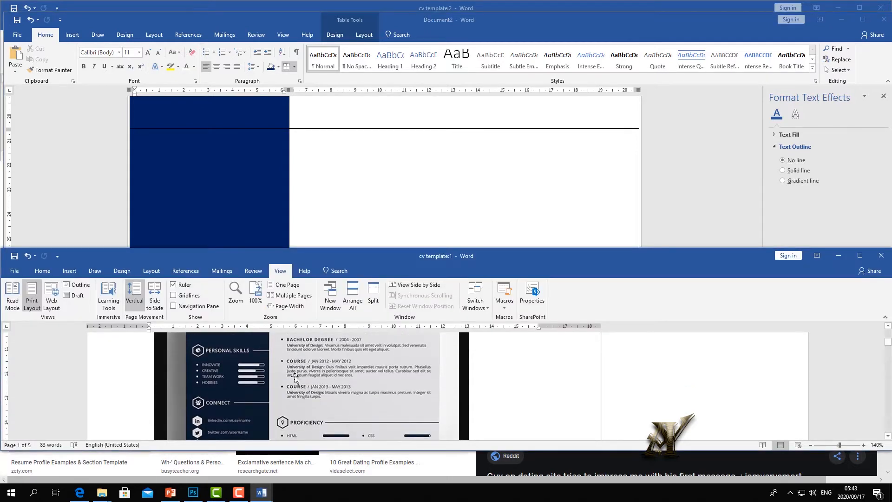
click(249, 180)
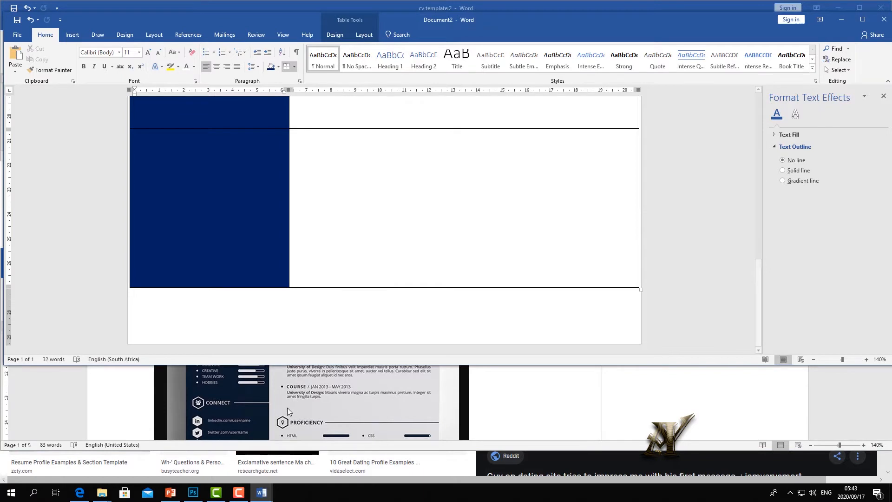
click(301, 393)
scroll(302, 392, up, 1)
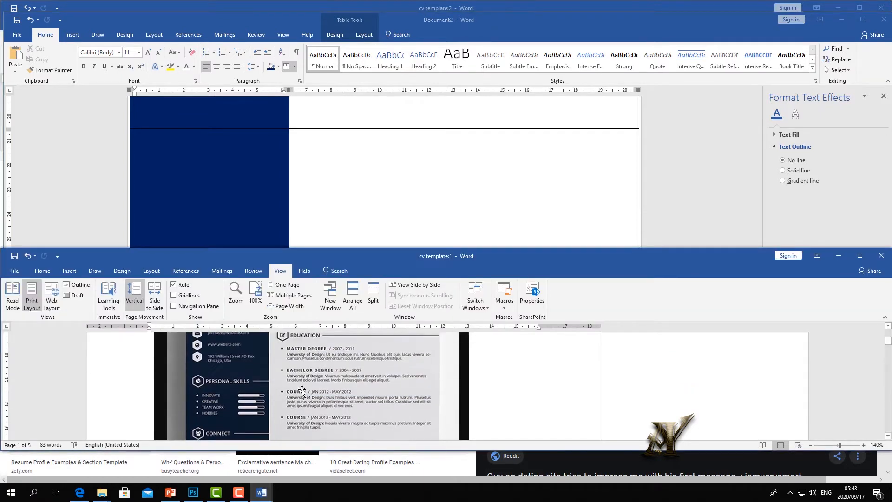
click(240, 205)
scroll(239, 208, up, 8)
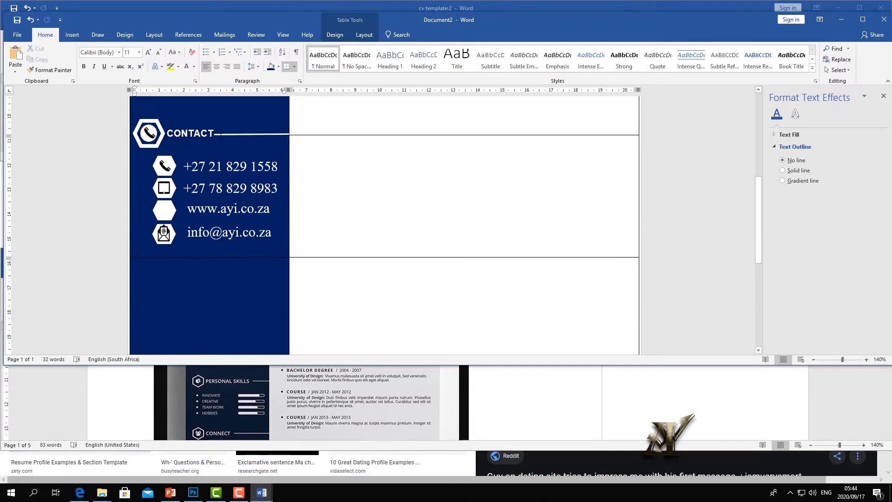
scroll(227, 137, up, 1)
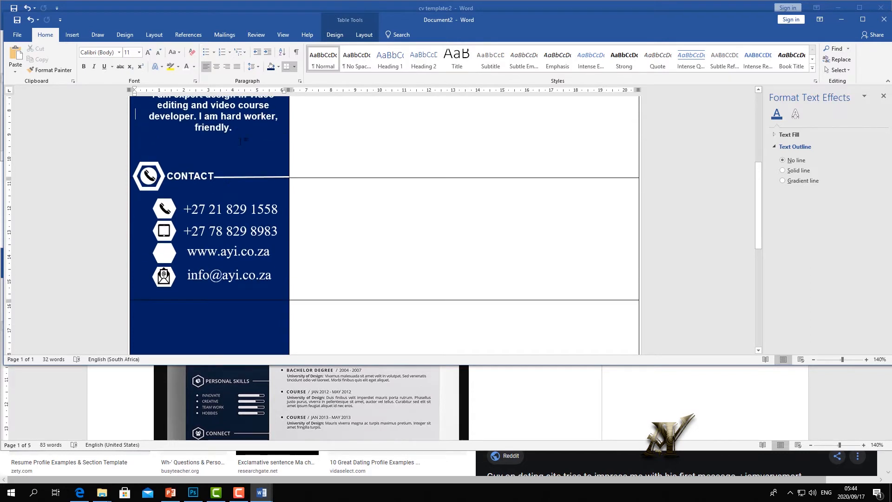
- Copy the white divider line after CONTACT into the lower sidebar cell, keeping source formatting
click(251, 177)
right_click(251, 177)
key(Escape)
click(212, 330)
right_click(212, 330)
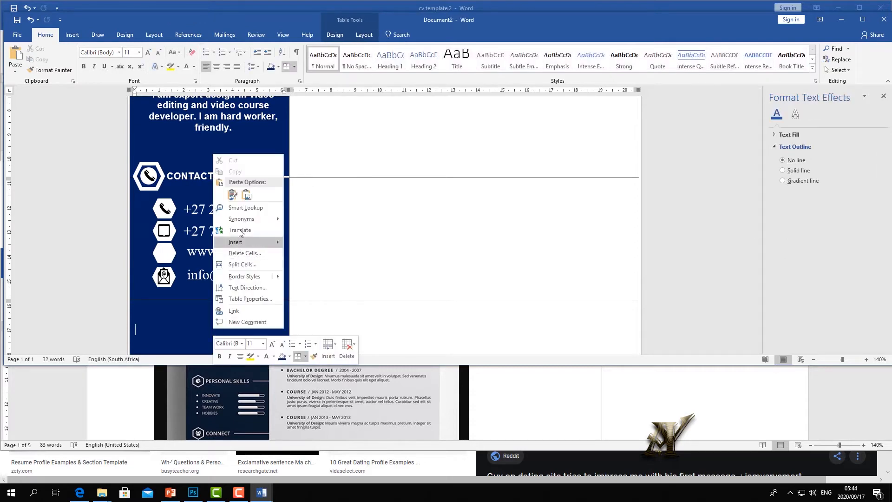
click(235, 201)
scroll(237, 264, down, 5)
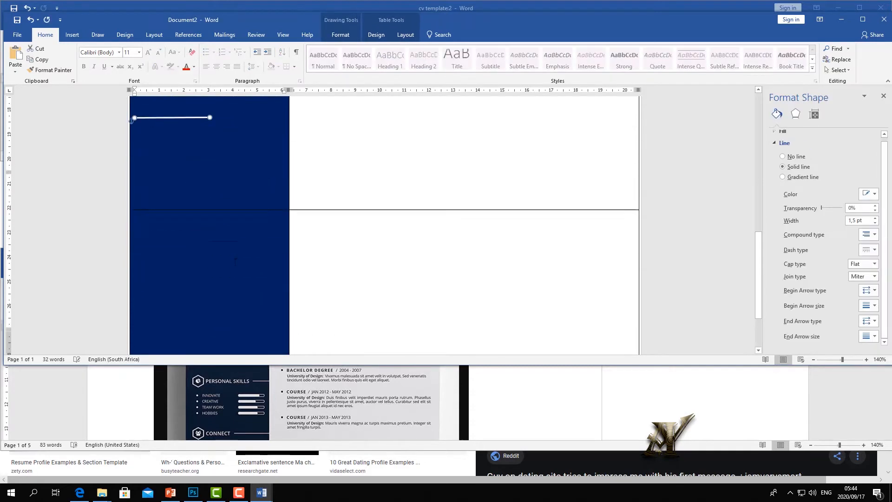
right_click(185, 214)
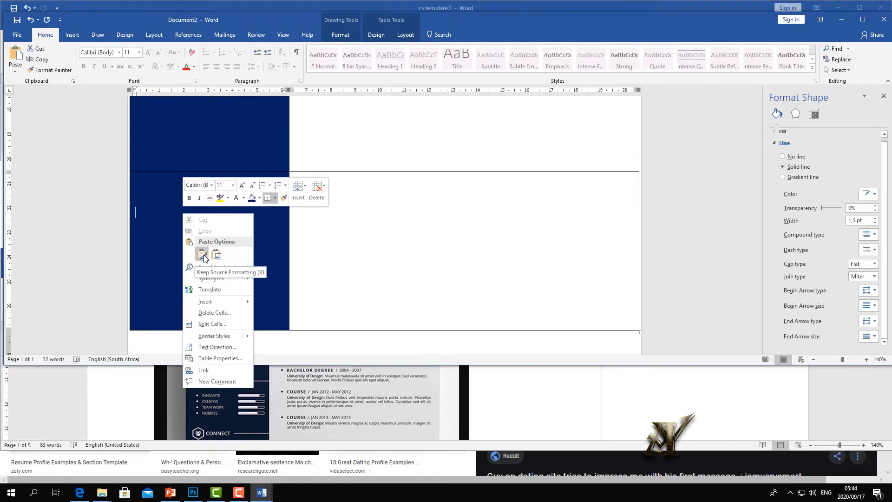
click(205, 255)
- Drag the pasted white line up to the top of the lower sidebar cell
drag(204, 192, 272, 165)
scroll(227, 215, up, 3)
scroll(226, 215, up, 2)
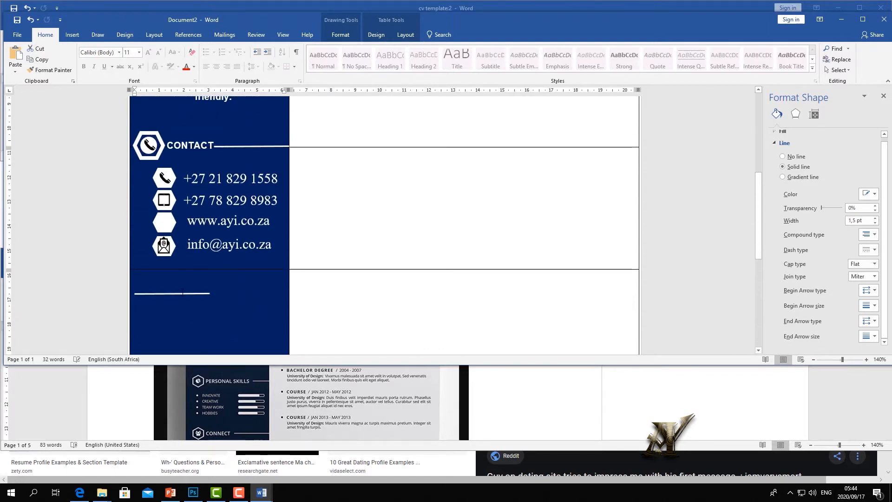
drag(181, 293, 310, 275)
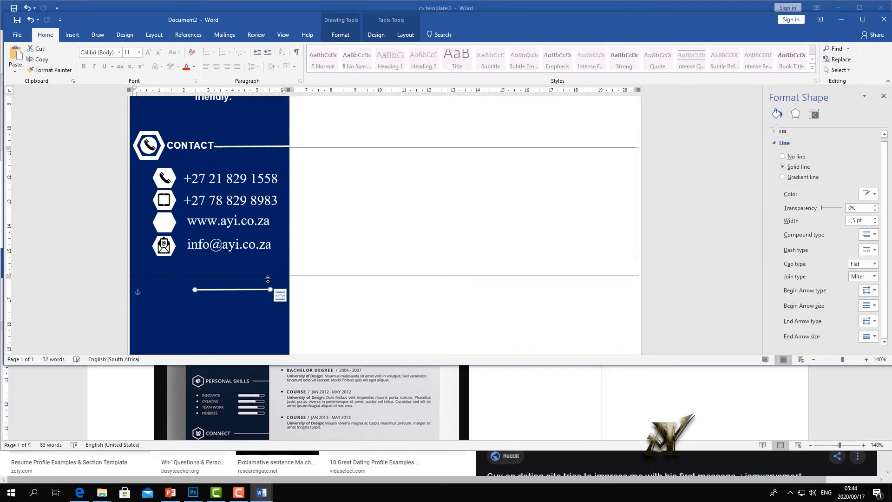
drag(253, 285, 268, 276)
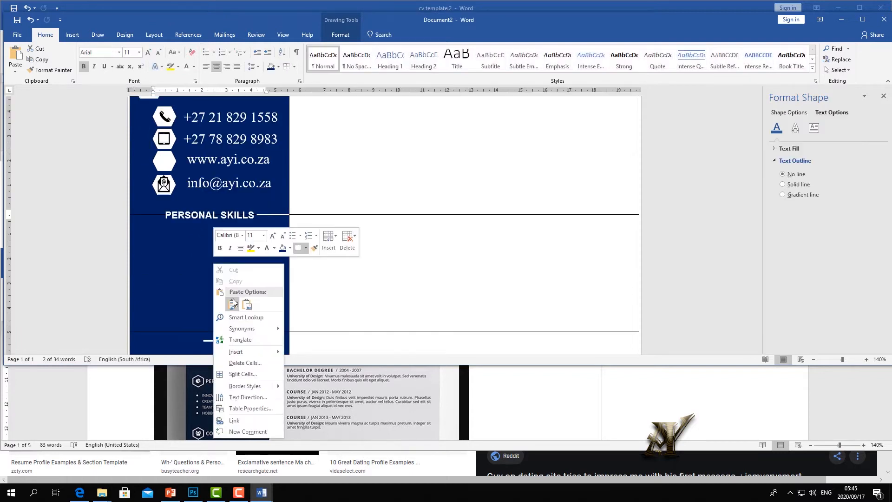
- Paste a copy of the PERSONAL SKILLS heading, retype it as CONNECT, and move it to the cell's bottom
click(234, 303)
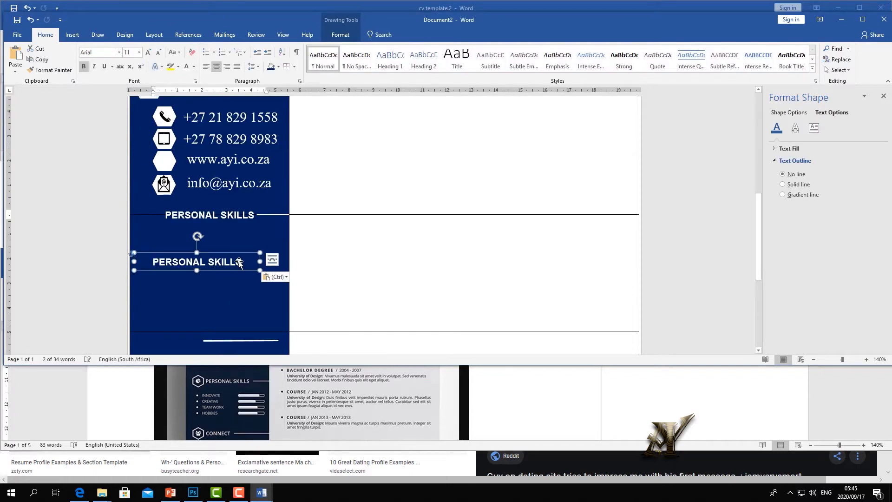
click(135, 257)
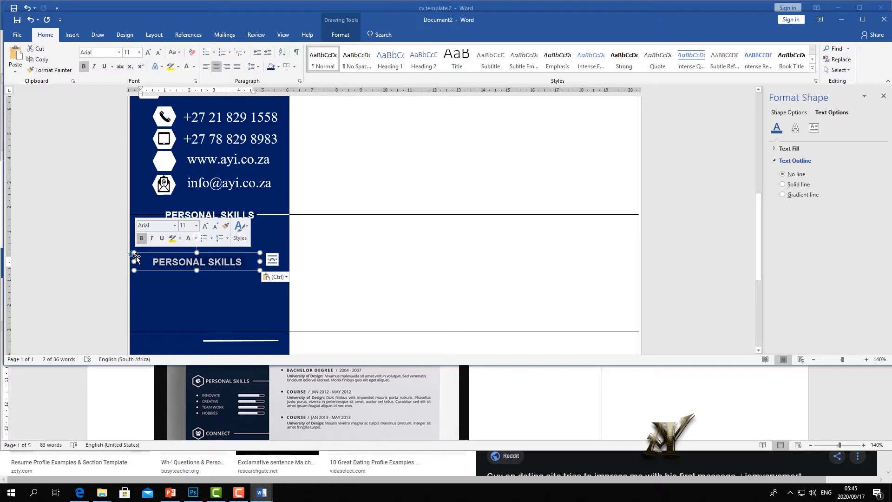
text(conn)
key(BackSpace)
key(BackSpace)
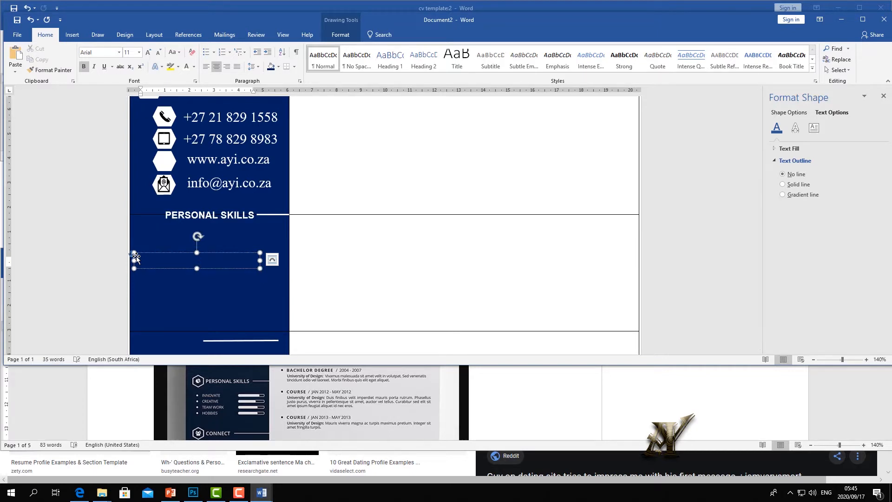
text(nnect)
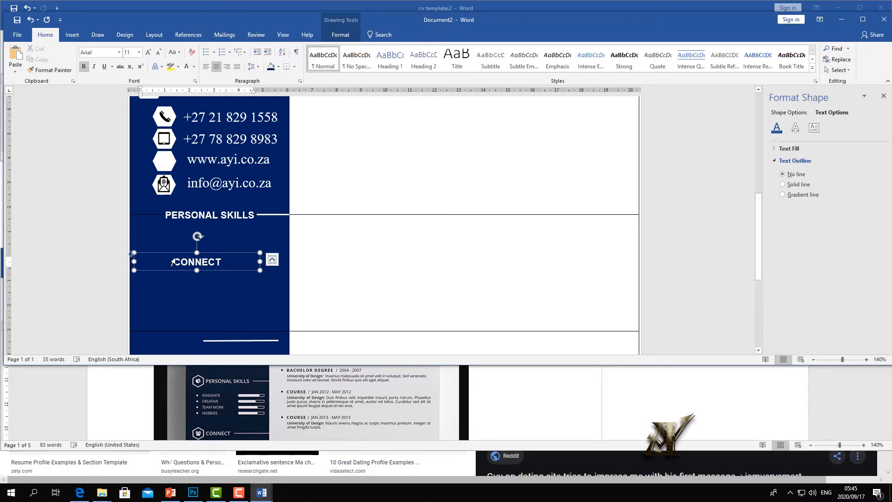
click(209, 284)
click(215, 261)
drag(216, 253, 214, 309)
click(221, 297)
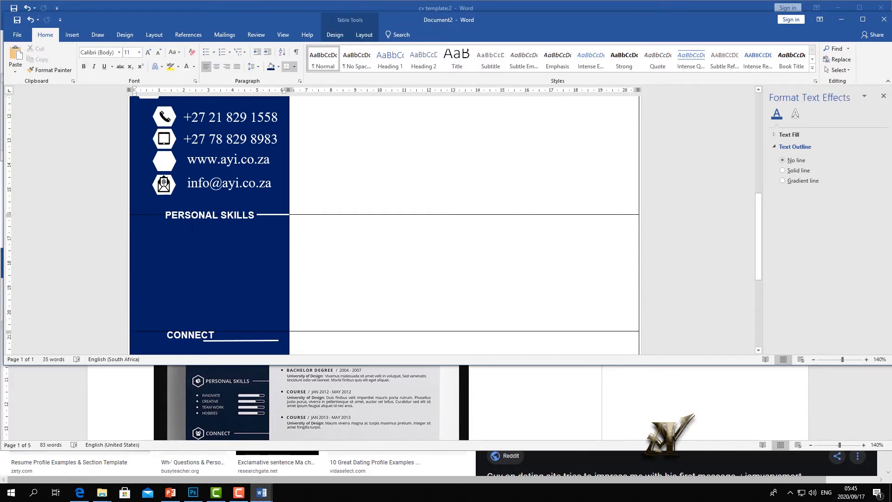
- Copy the CONTACT hexagon icon and paste it beside PERSONAL SKILLS
scroll(209, 223, up, 3)
click(158, 200)
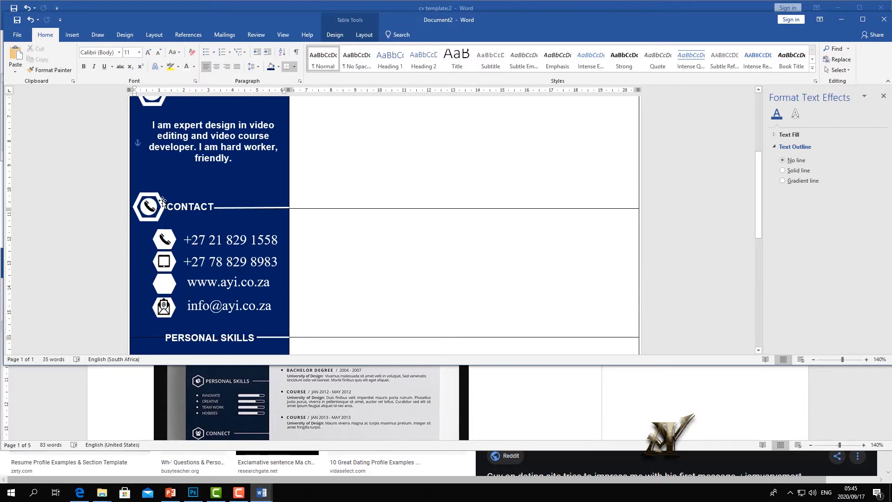
click(144, 197)
right_click(146, 196)
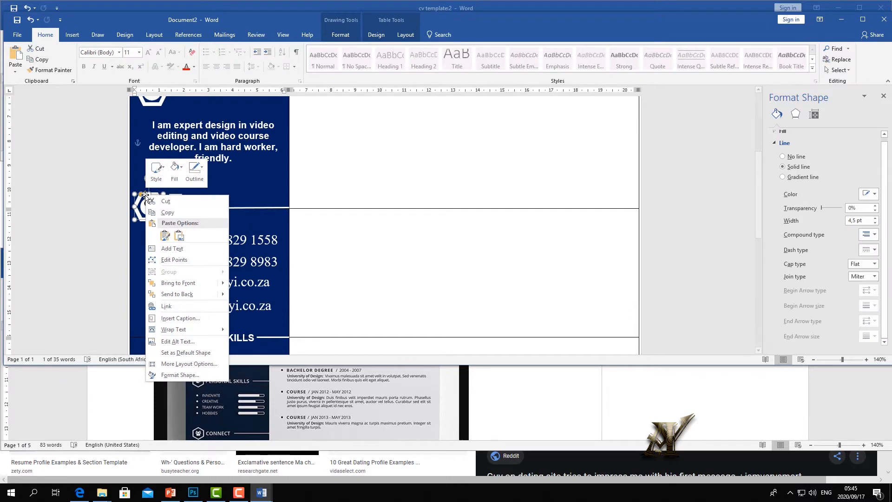
click(168, 212)
scroll(209, 209, down, 5)
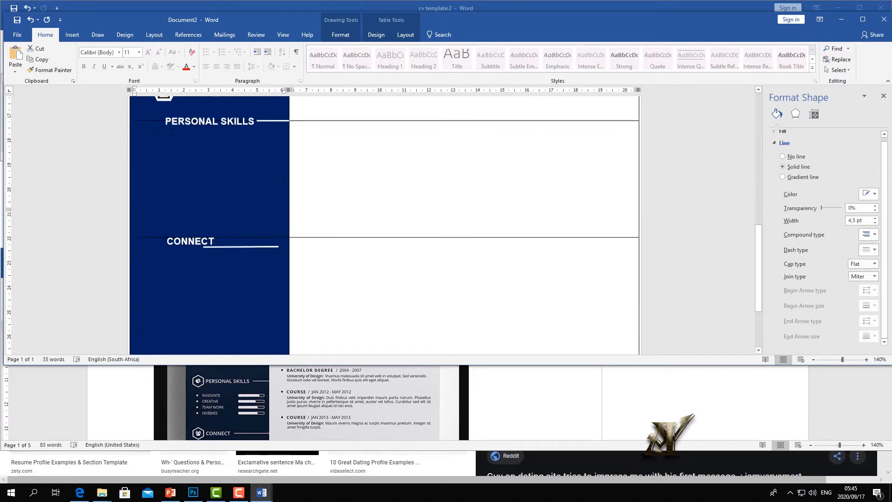
right_click(175, 162)
click(193, 200)
scroll(132, 304, up, 3)
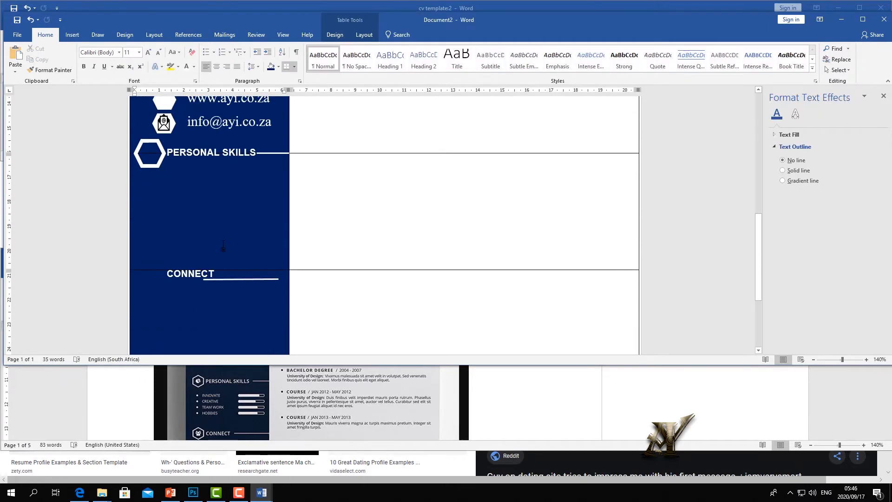
scroll(223, 246, up, 2)
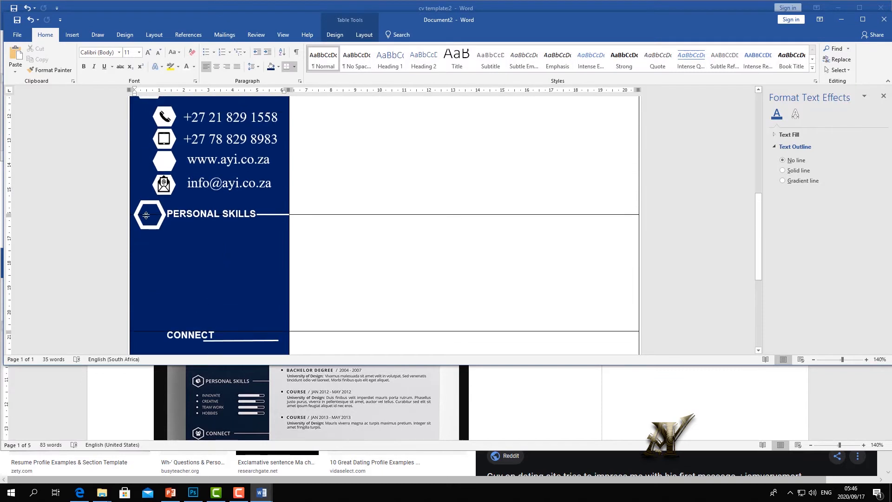
- Insert a notepad-and-pencil image from an online 'SKILLS SYMBOL' search and shrink it
click(72, 34)
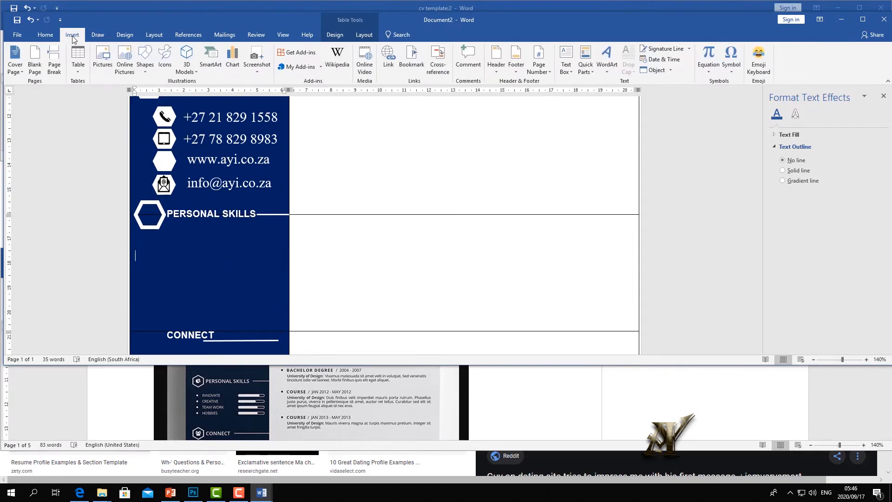
click(128, 65)
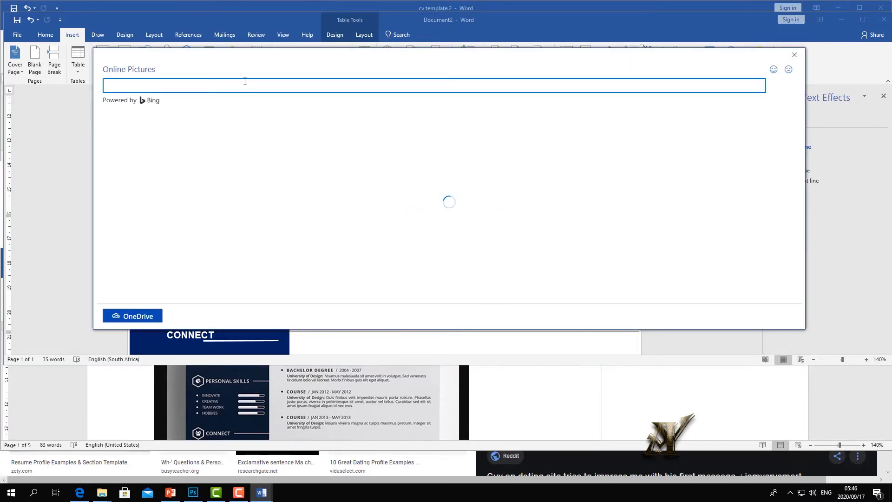
text(SKILLS SYMBOL)
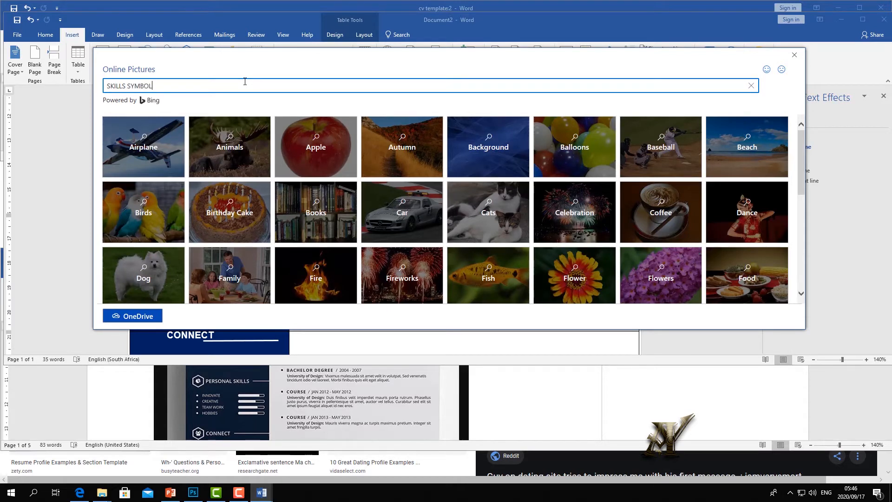
key(Return)
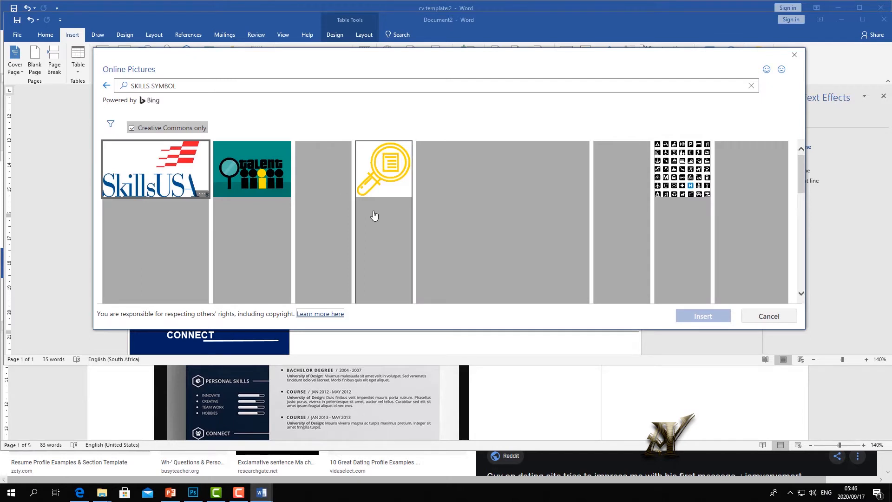
scroll(367, 209, down, 10)
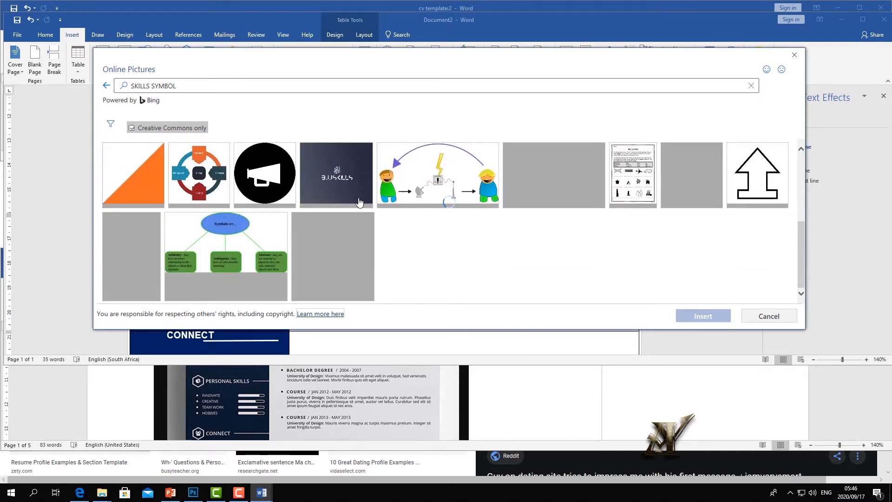
scroll(294, 218, down, 5)
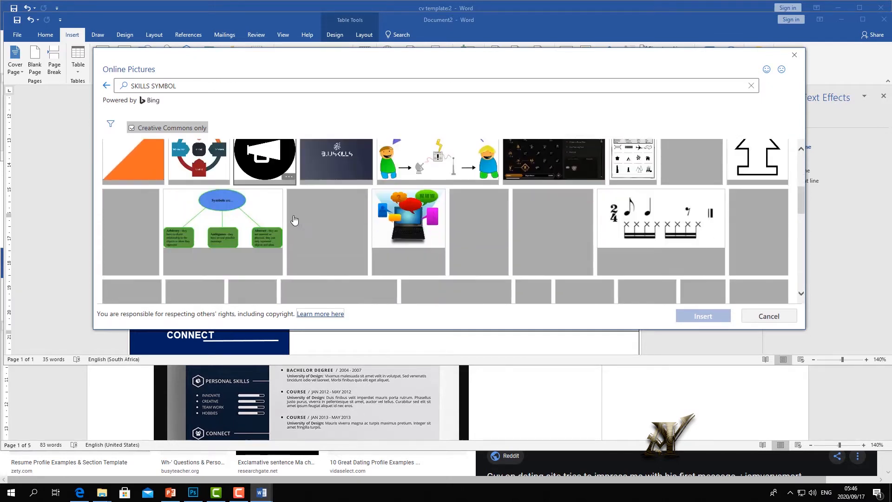
click(452, 202)
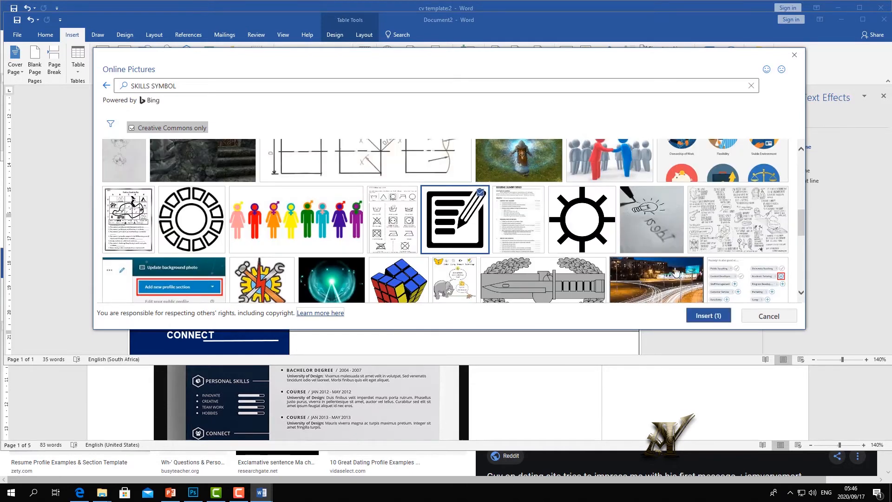
click(705, 317)
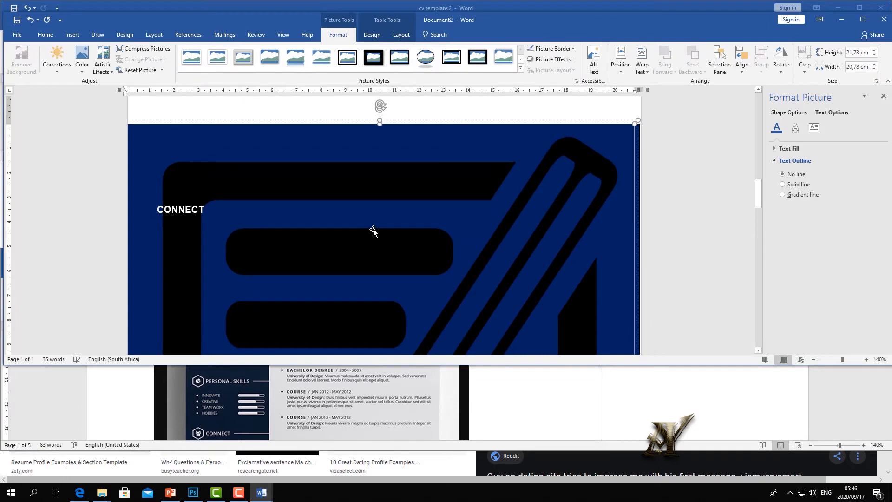
drag(381, 121, 383, 357)
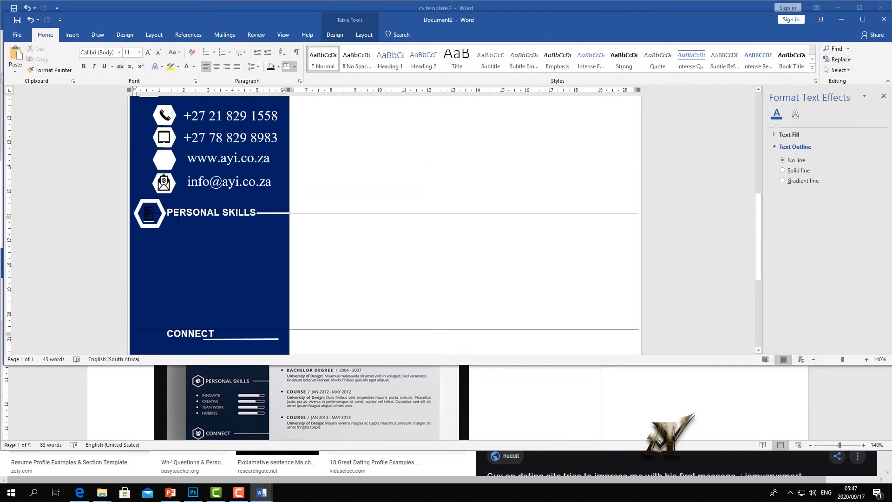
click(72, 35)
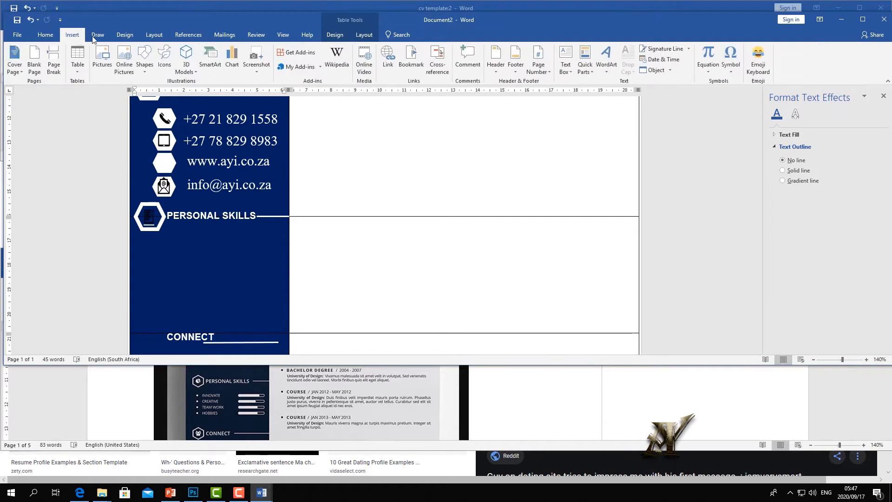
- Draw a small oval with white fill and no outline below PERSONAL SKILLS
click(143, 69)
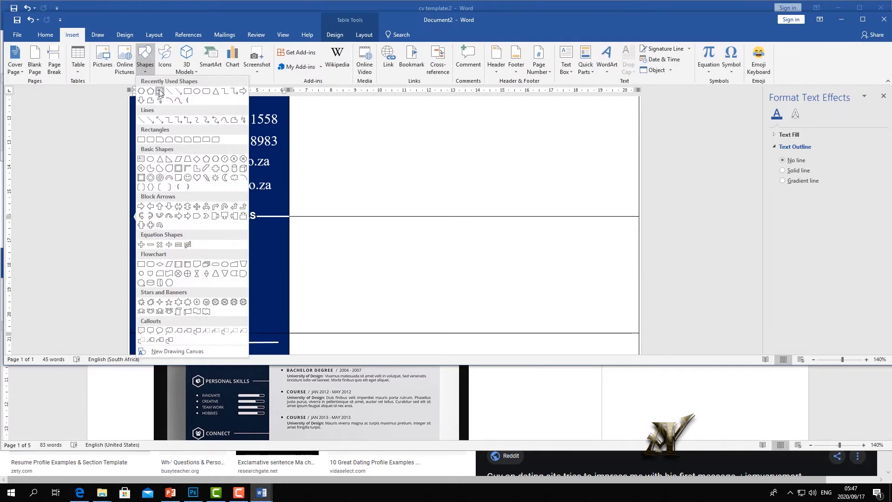
click(195, 95)
drag(181, 241, 200, 265)
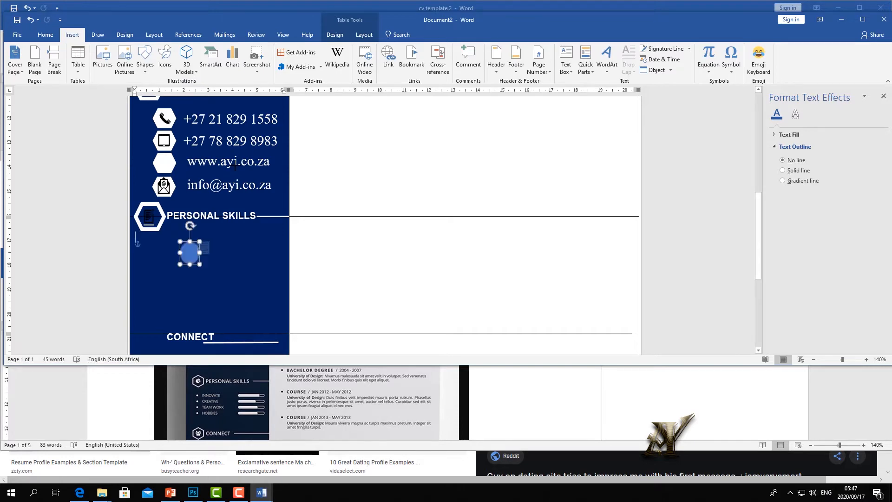
click(319, 51)
click(319, 60)
- Move the white oval onto the PERSONAL SKILLS hexagon and send it behind the notepad icon
click(225, 256)
click(194, 249)
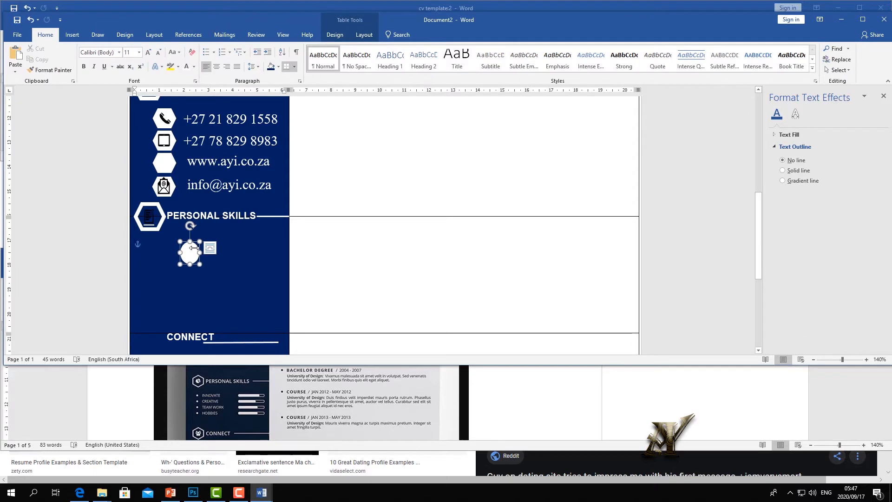
drag(194, 248, 148, 207)
click(692, 56)
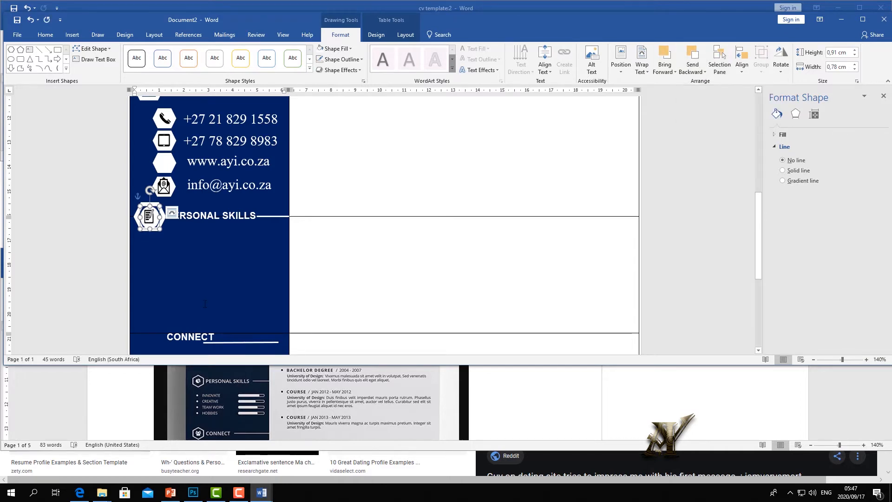
click(225, 264)
click(155, 221)
click(224, 276)
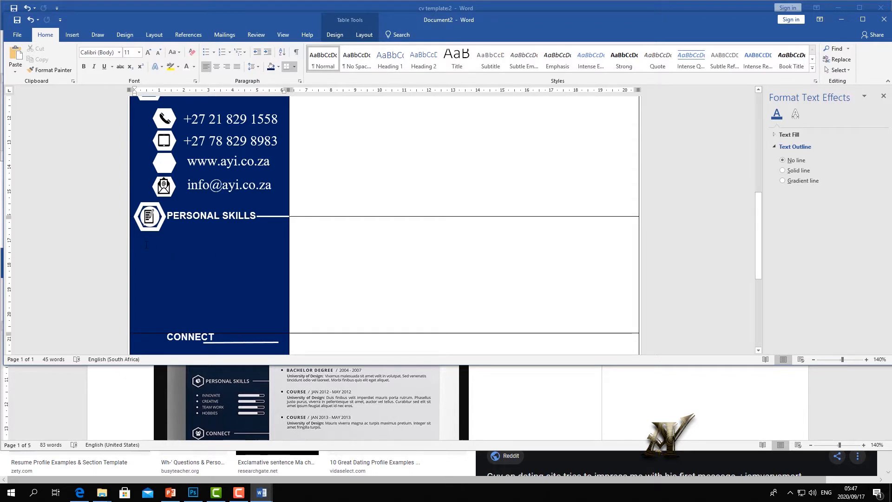
- Delete the stray full stop typed into the sidebar
text(.)
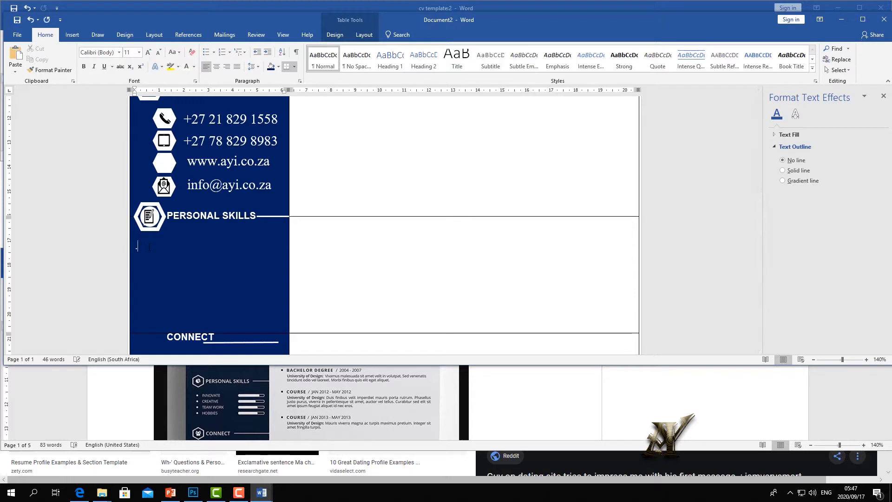
drag(128, 246, 128, 246)
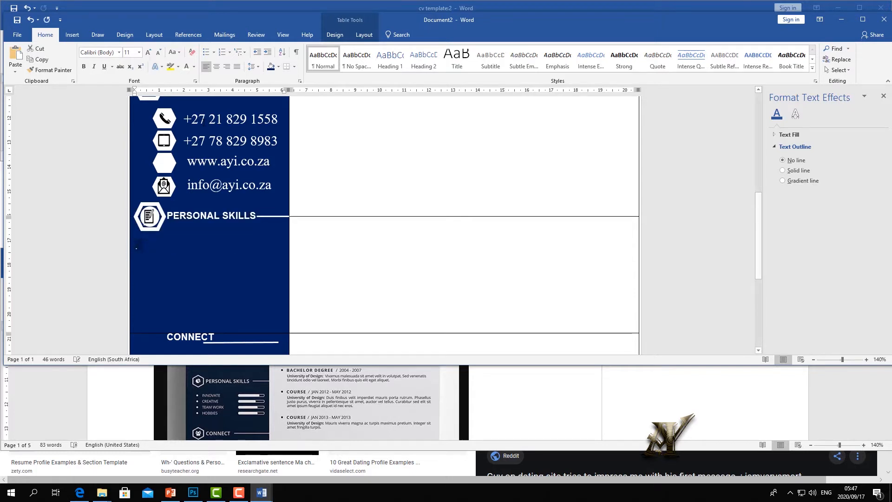
key(BackSpace)
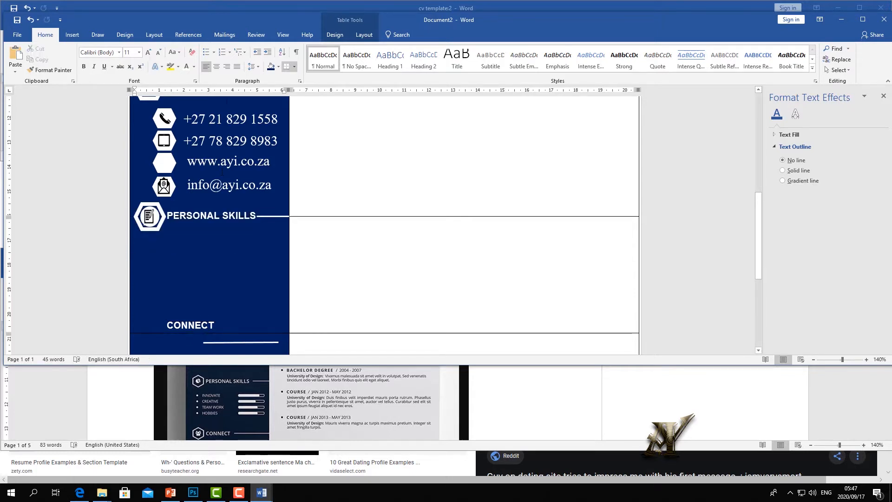
- Start a round-bulleted list under PERSONAL SKILLS with INNOVATE, CREATIVE, TEAM WORK and HOBBIES
click(214, 52)
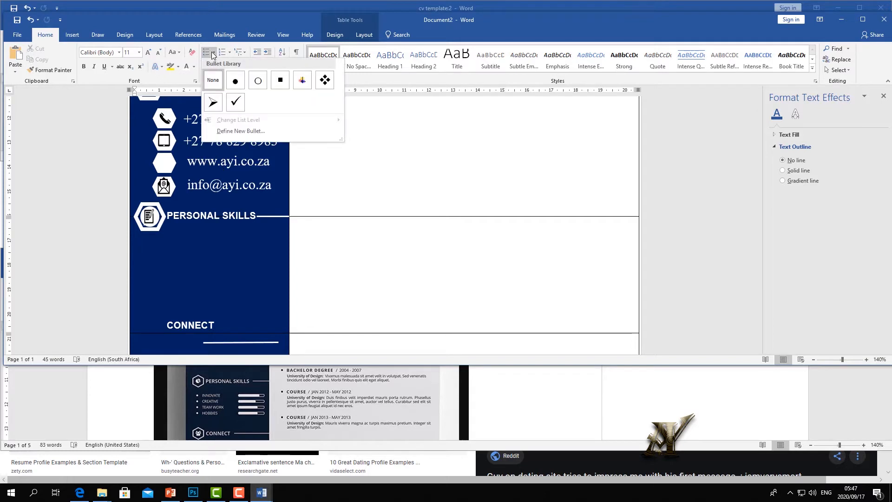
click(239, 81)
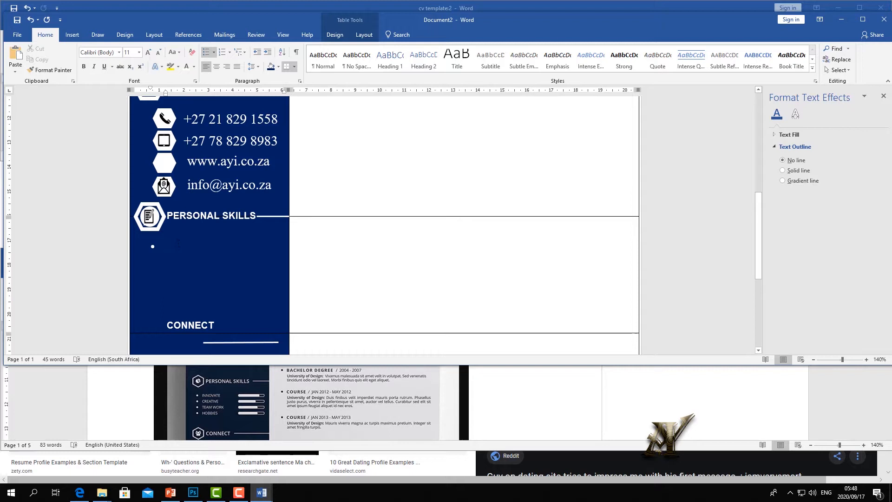
text(iNNOVA)
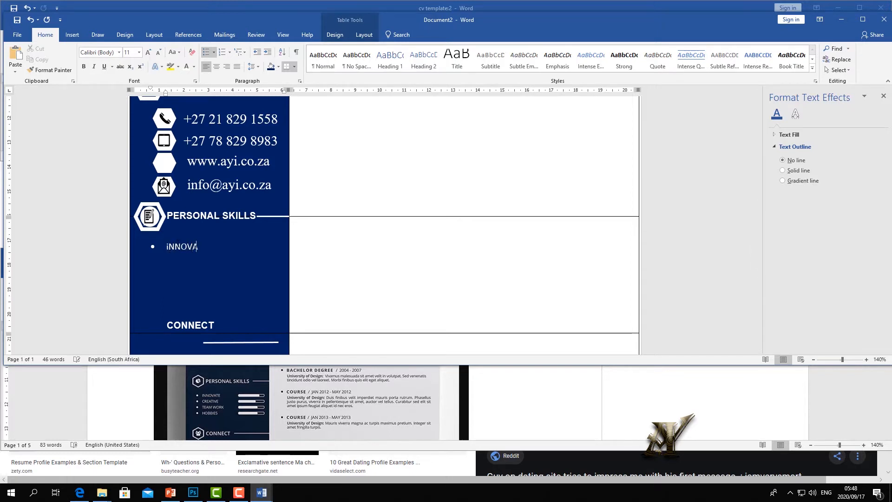
key(BackSpace)
key(BackSpace)
key(BackSpace)
key(BackSpace)
key(BackSpace)
key(BackSpace)
text(INNOVATE)
text(WORK)
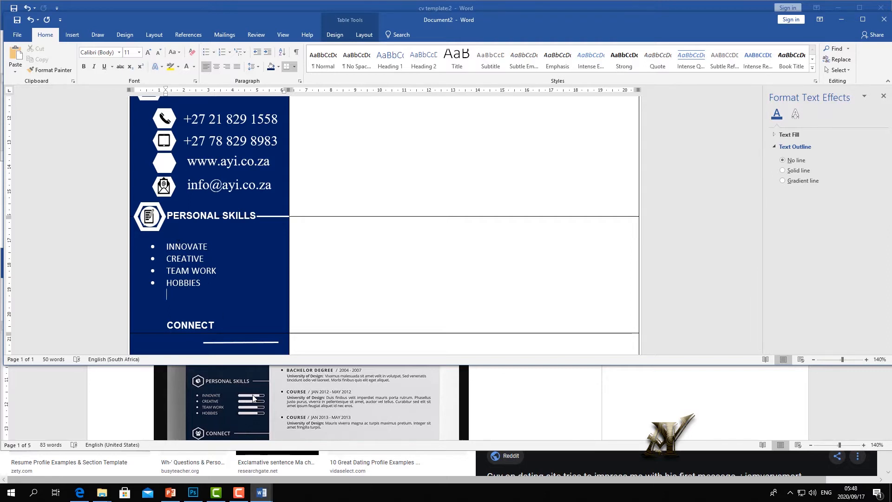
- Draw a white rectangle bar 0,21 cm high beside INNOVATE and zoom to 220%
click(72, 36)
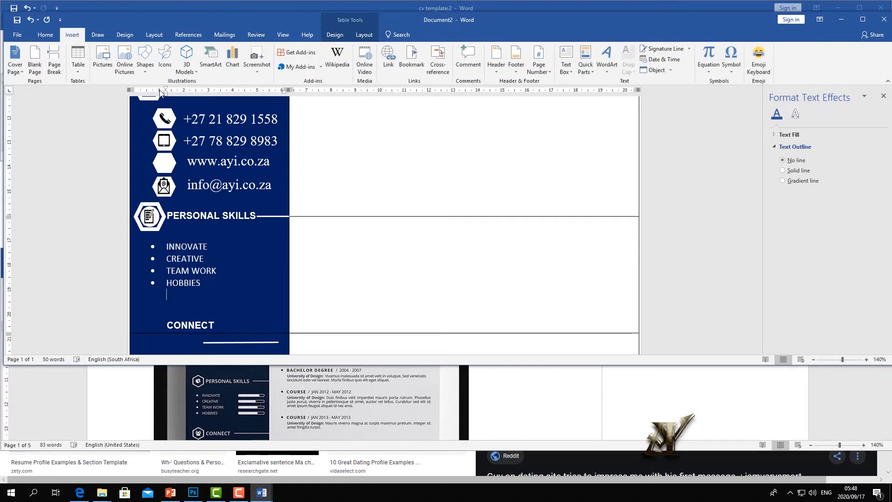
click(146, 70)
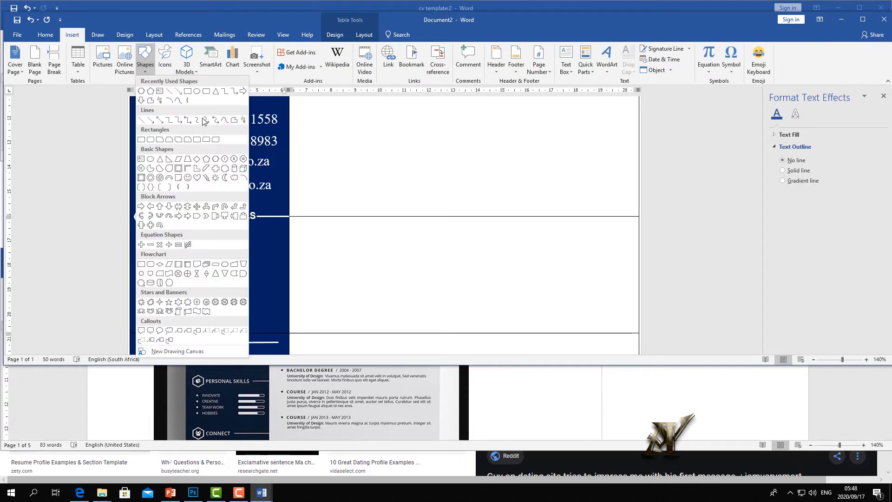
click(206, 91)
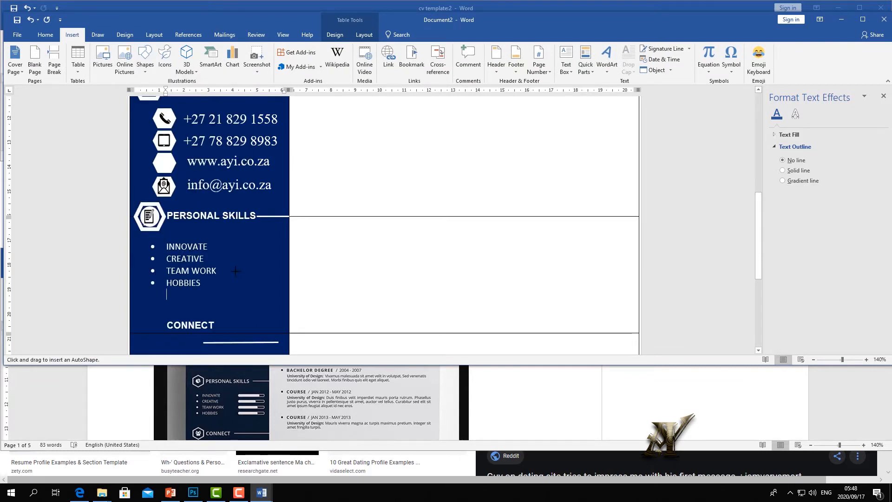
mouse_move(233, 244)
mouse_down()
mouse_move(286, 246)
mouse_move(264, 246)
mouse_up()
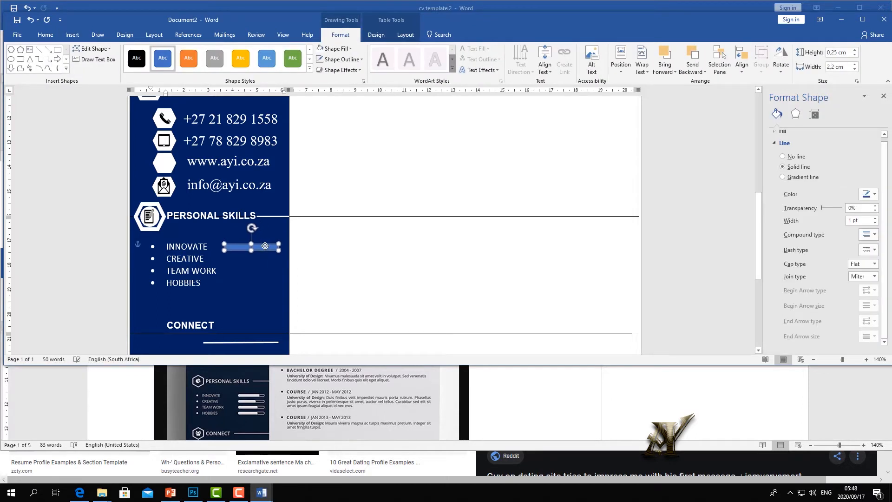
drag(264, 245, 264, 245)
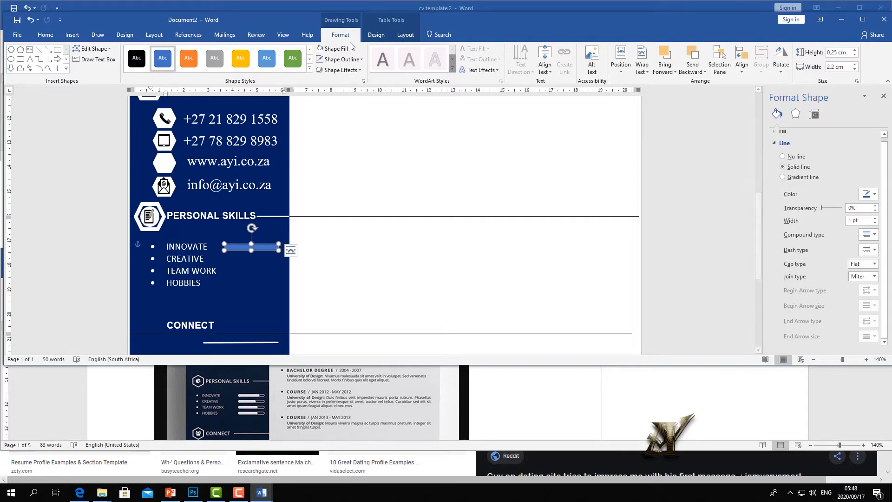
key(shift+Down)
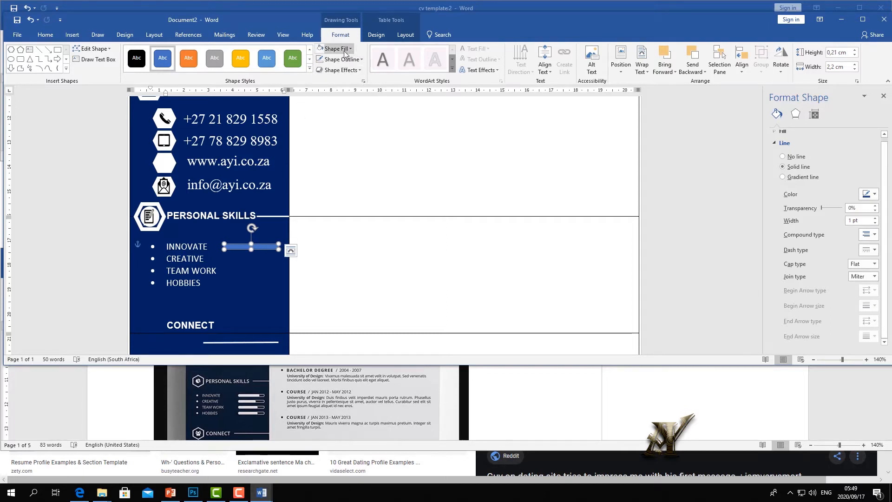
click(339, 51)
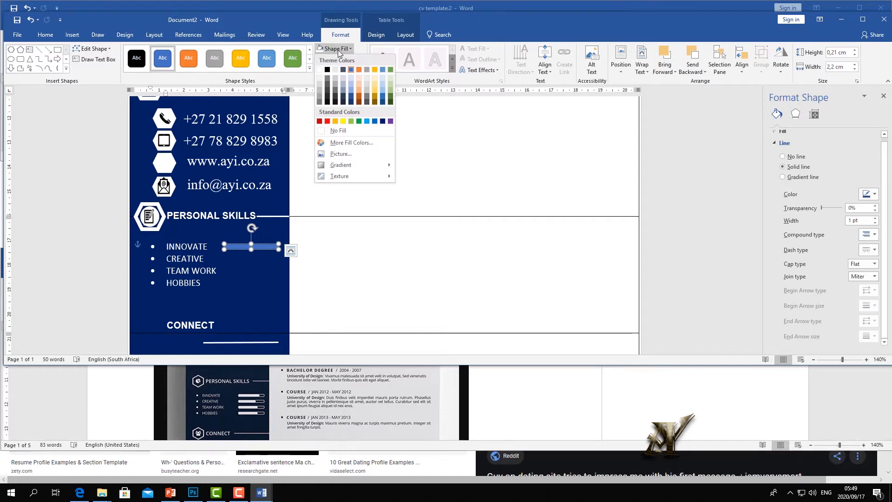
click(320, 81)
click(263, 270)
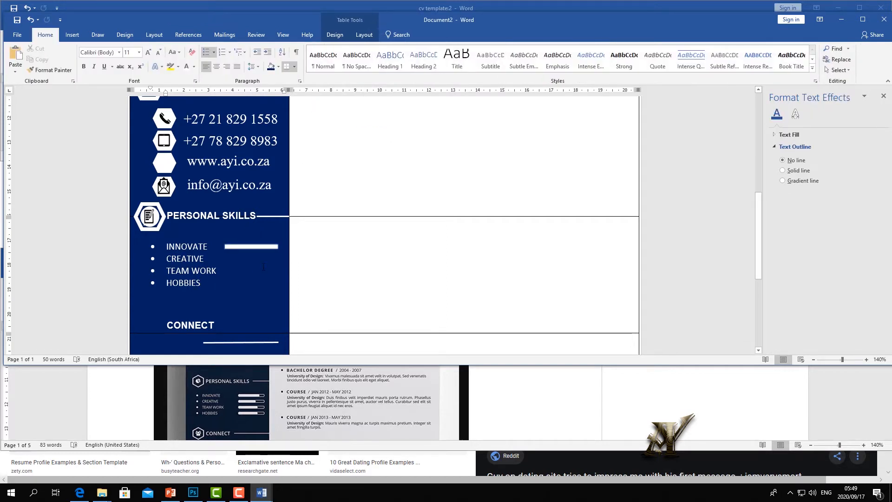
drag(842, 359, 847, 359)
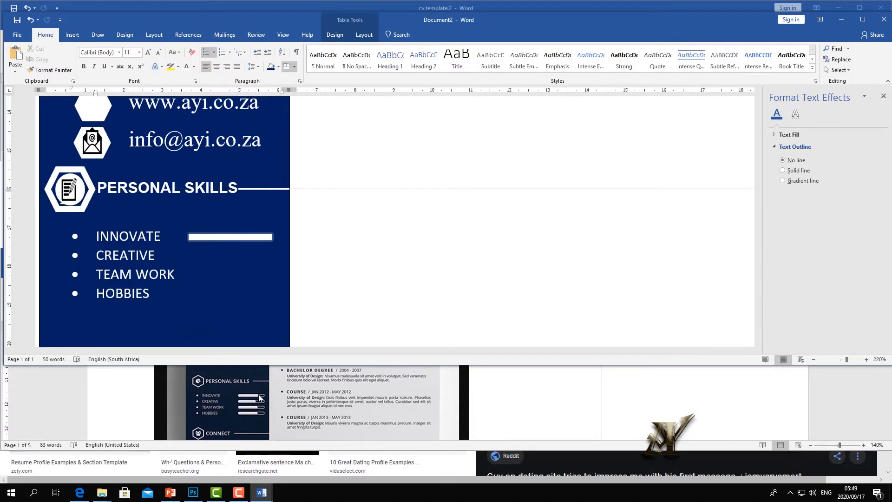
- Nudge the white bar left and place a copy of it beside INNOVATE
click(204, 236)
click(269, 254)
drag(259, 236, 239, 237)
click(241, 270)
click(236, 238)
right_click(236, 238)
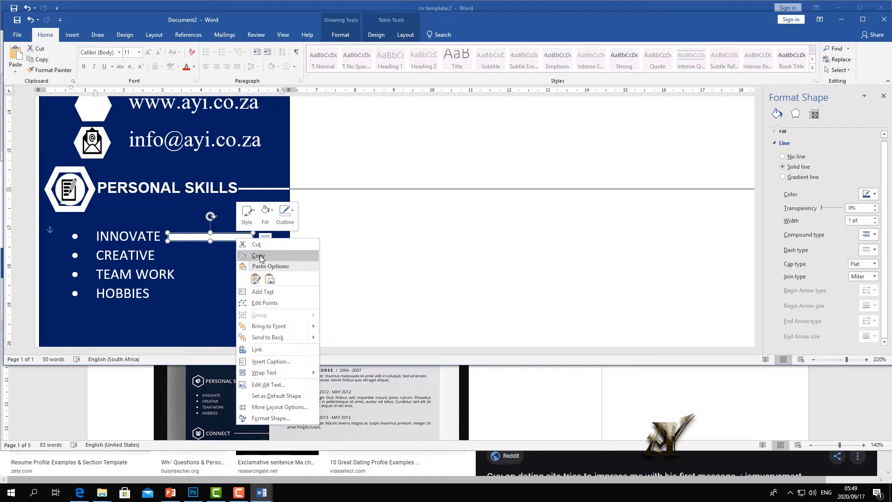
click(260, 256)
right_click(224, 242)
click(243, 294)
click(131, 249)
drag(131, 250, 258, 241)
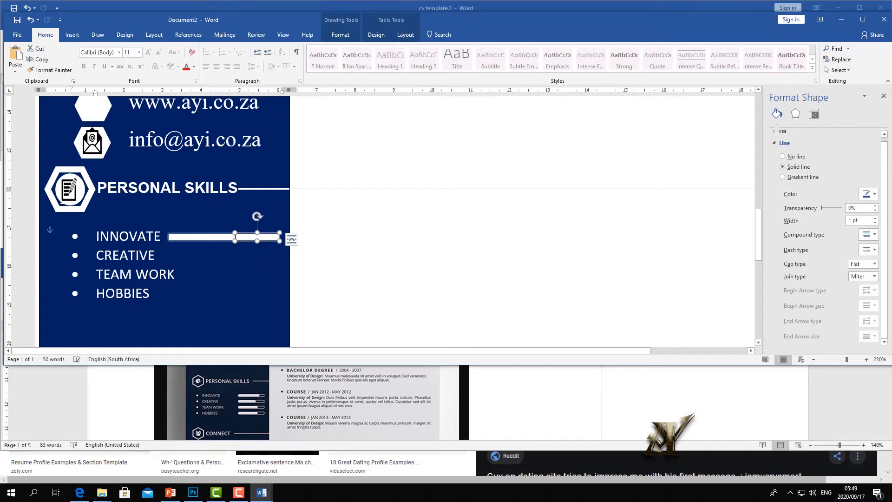
click(266, 273)
click(266, 238)
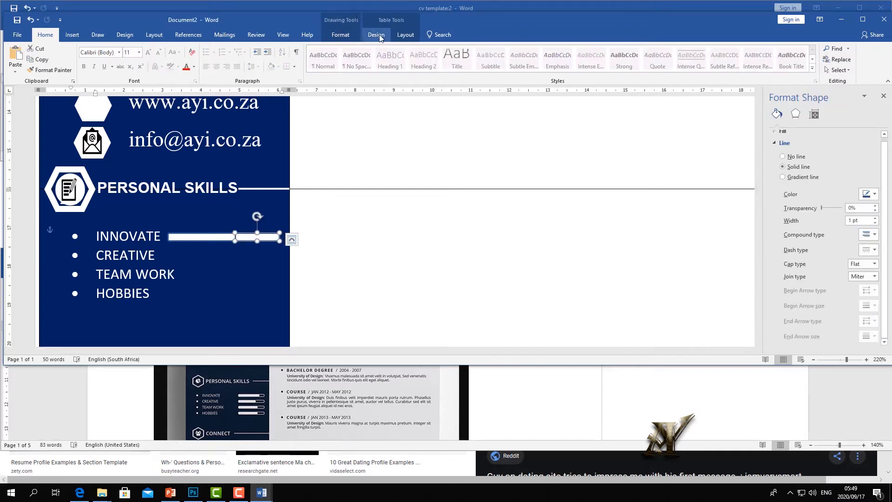
- Remove the copied bar's fill so it shows only as an outlined track
click(341, 38)
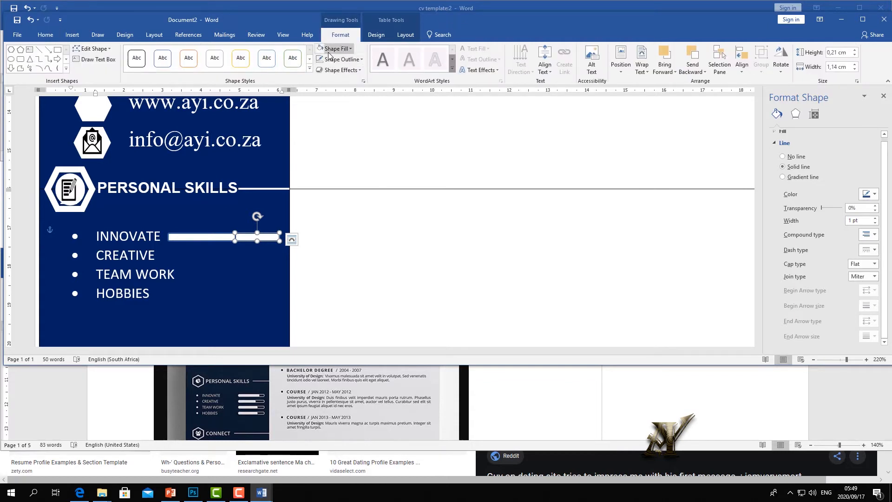
click(351, 48)
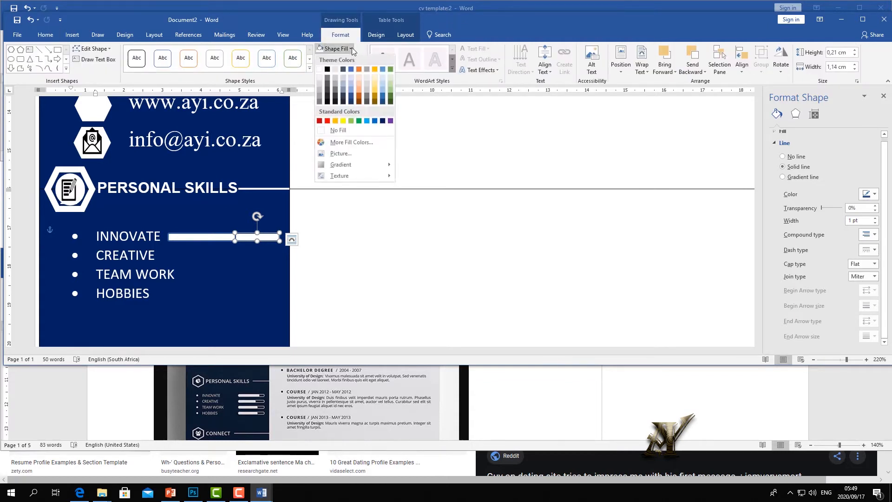
click(337, 130)
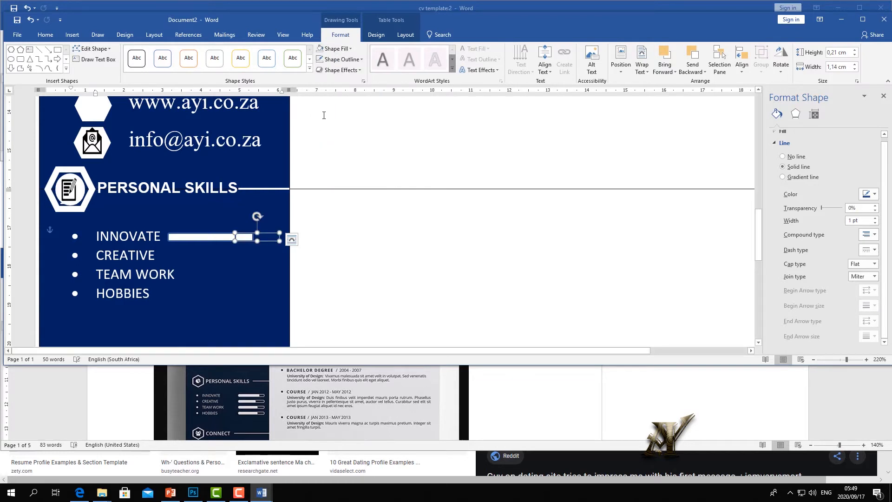
click(232, 316)
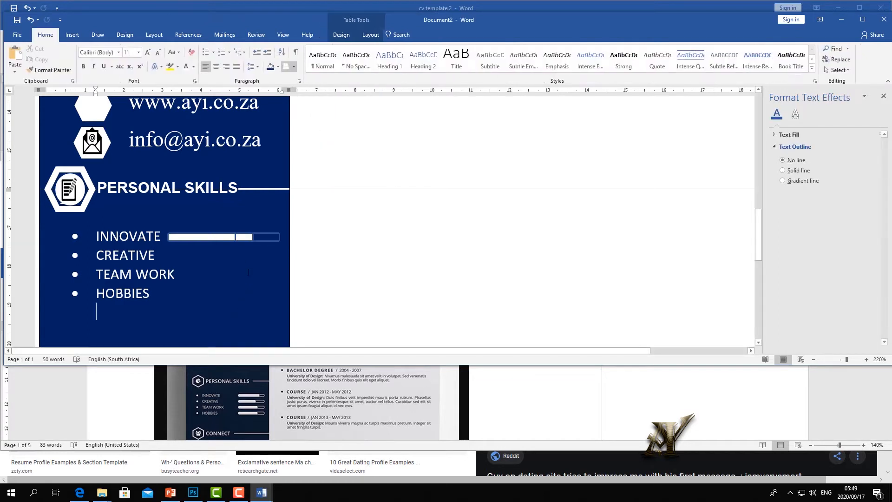
- Shorten the white filled bar beside INNOVATE and select the outlined track
click(253, 238)
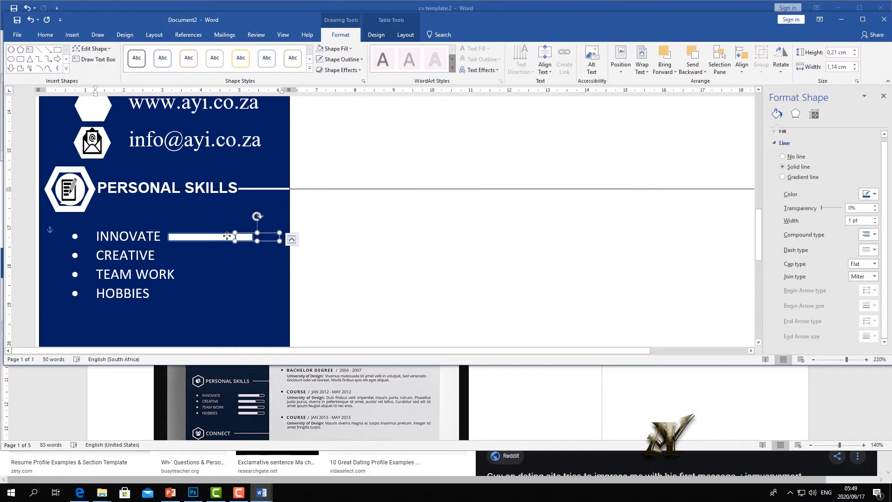
click(227, 236)
drag(245, 237, 237, 237)
click(249, 242)
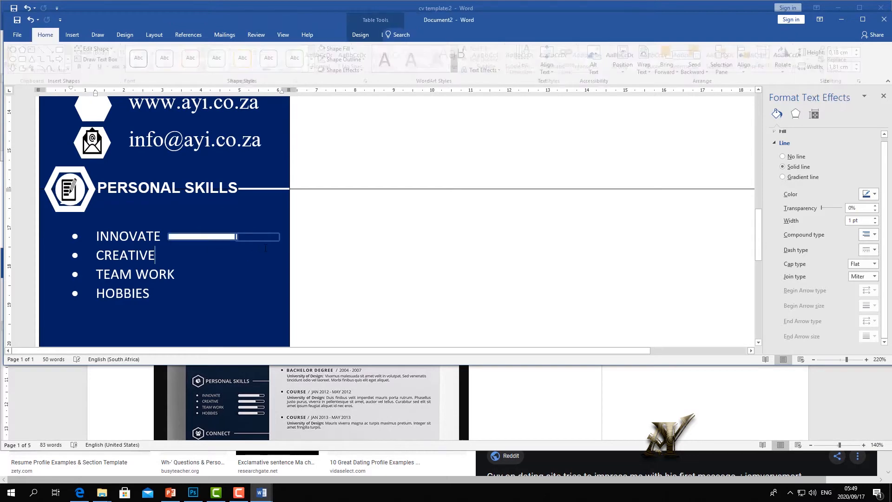
click(264, 239)
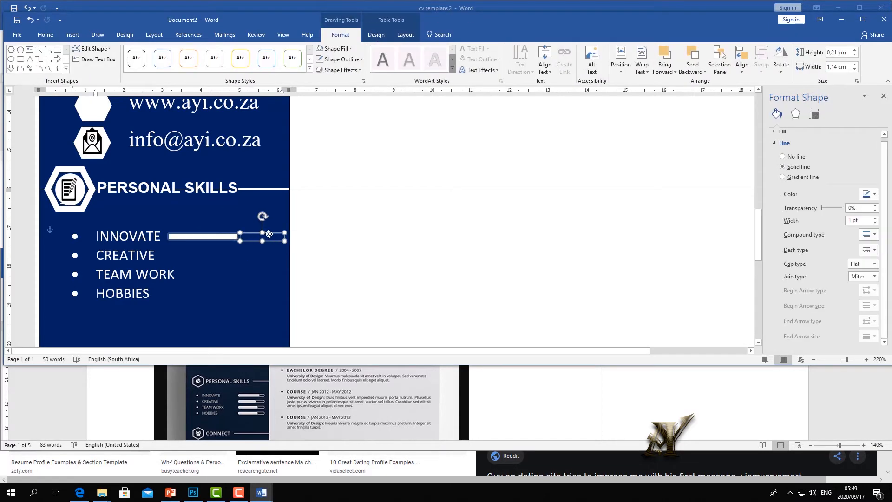
click(264, 250)
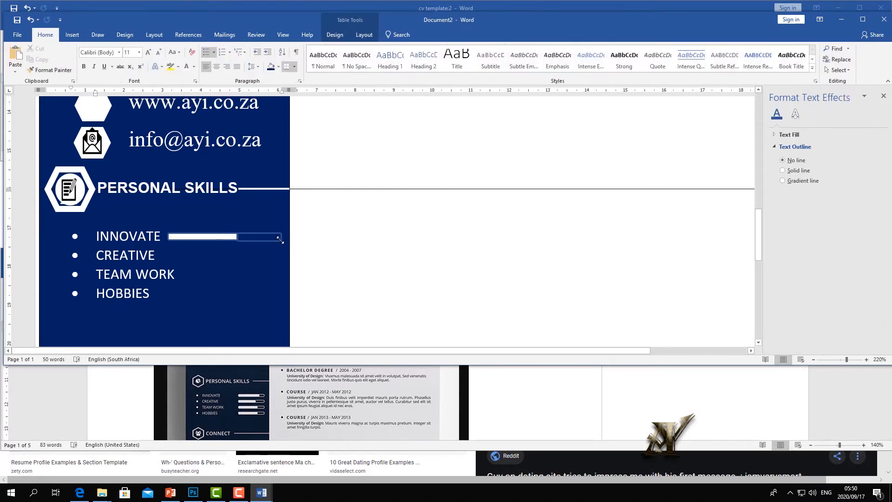
click(279, 240)
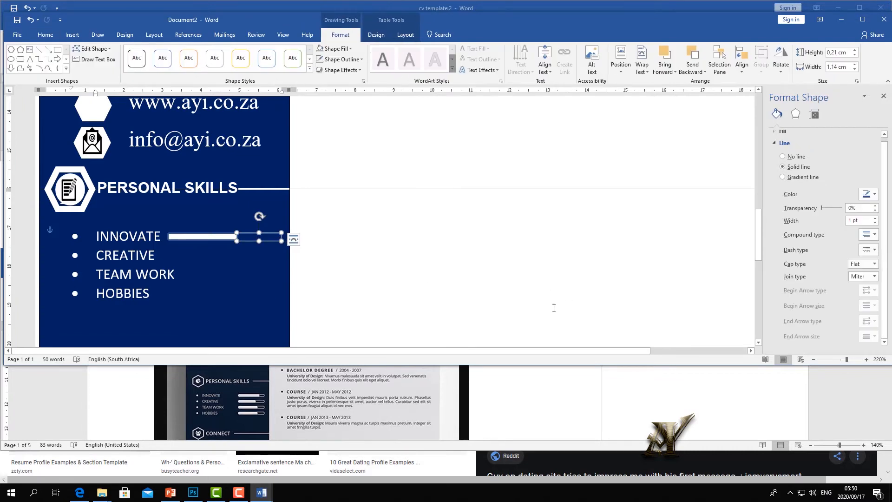
- Zoom in on the INNOVATE skill meter and select its outlined track
drag(846, 362, 859, 364)
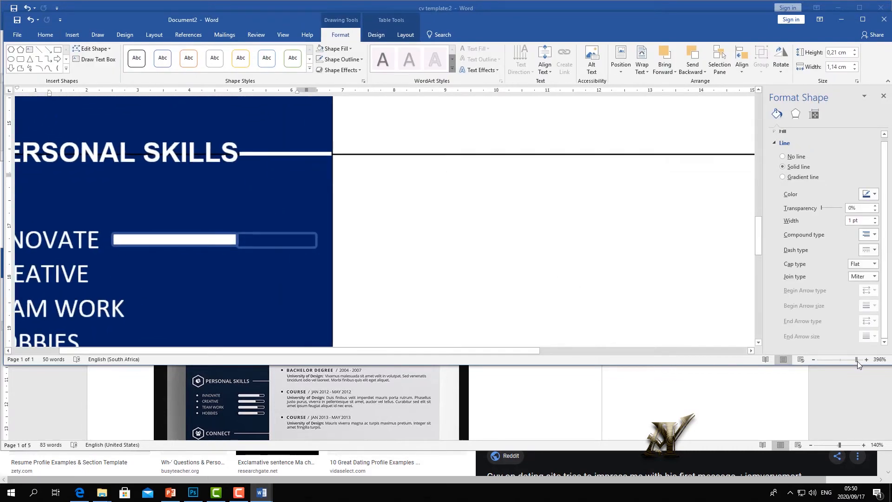
click(205, 239)
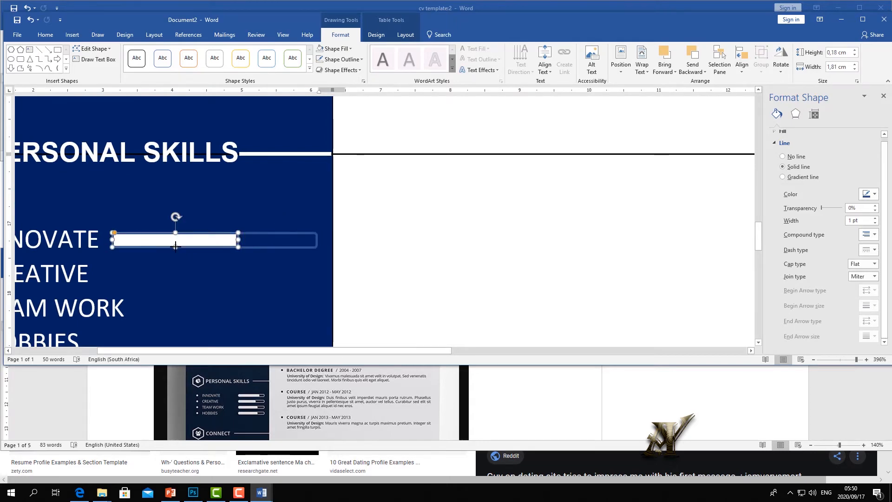
click(276, 241)
click(273, 235)
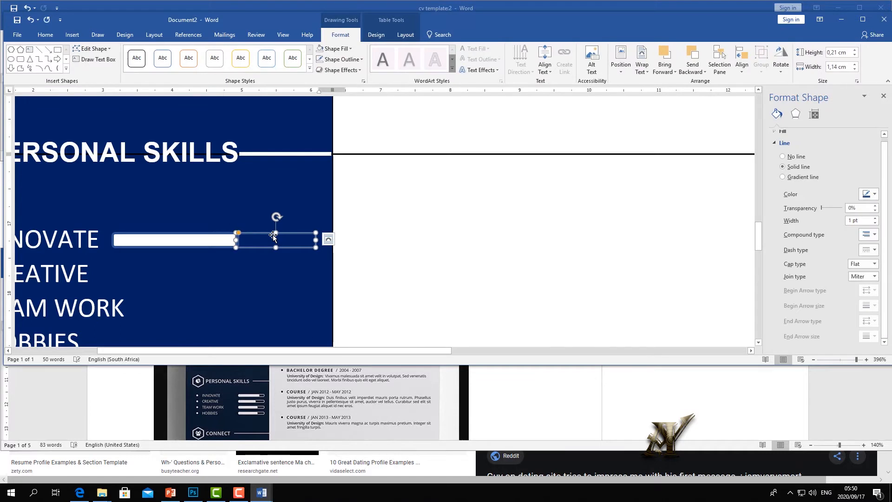
click(273, 273)
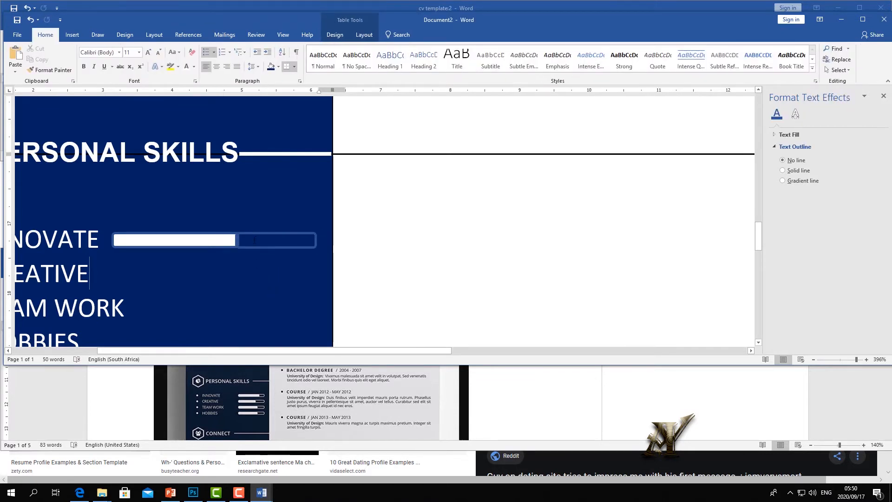
click(251, 235)
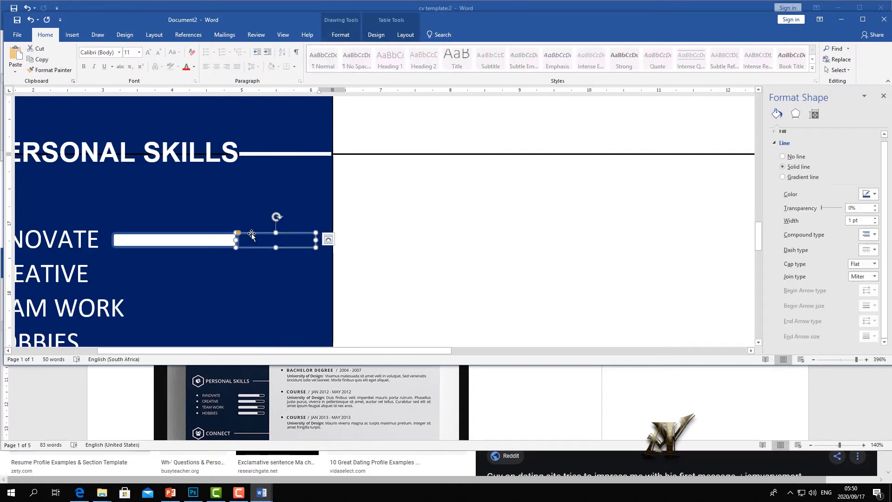
click(263, 281)
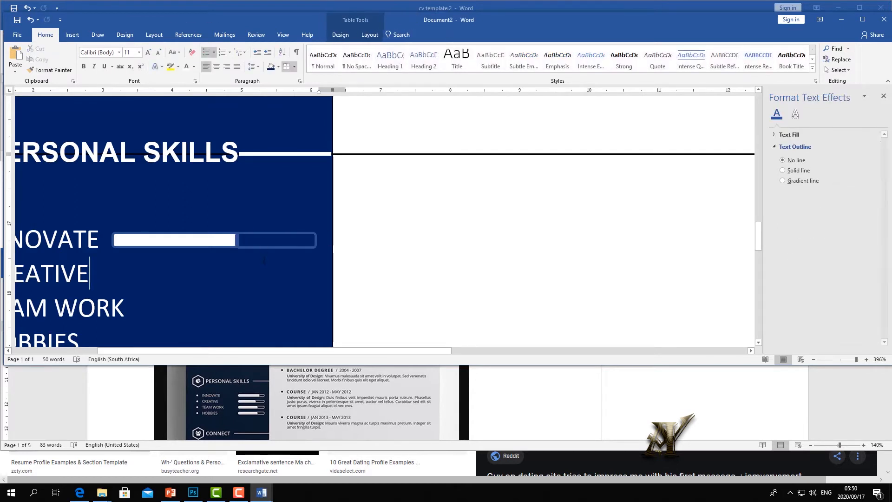
click(259, 235)
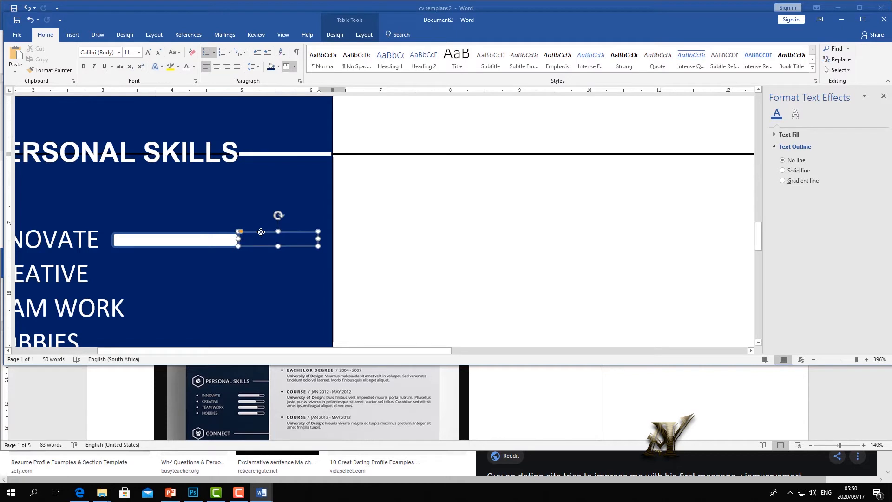
click(268, 259)
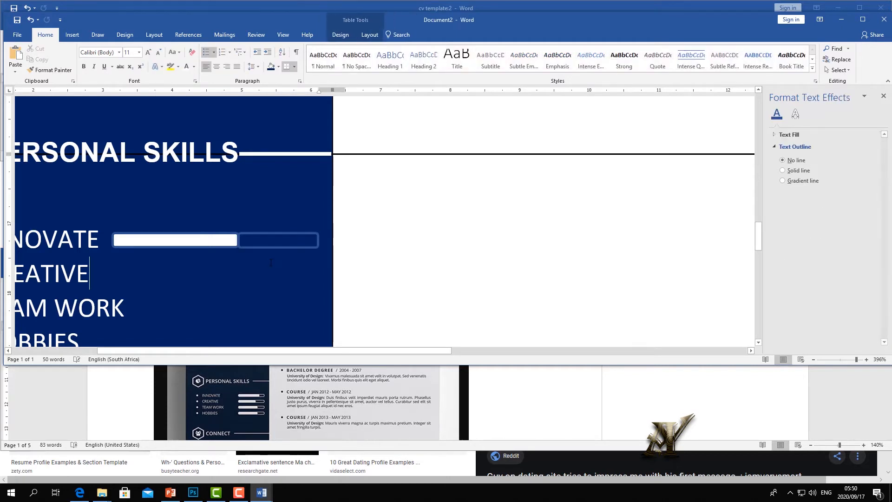
click(266, 237)
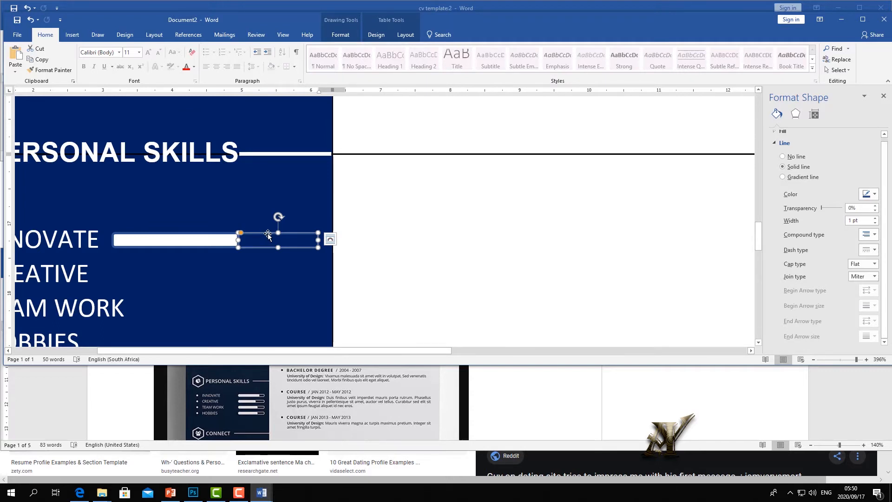
drag(266, 233, 267, 233)
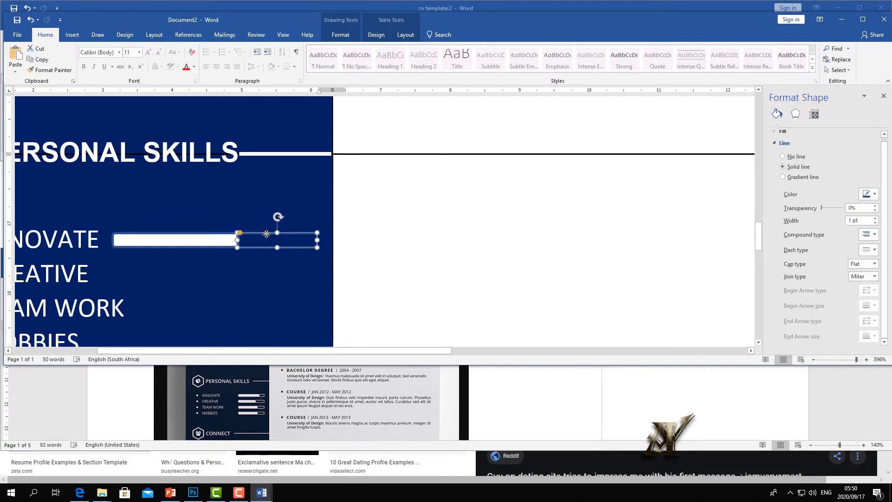
click(265, 272)
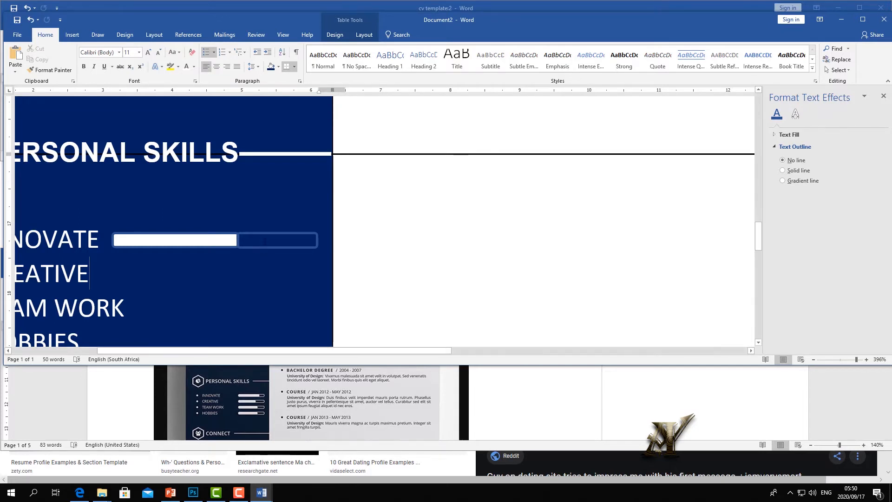
- Move the outlined track left so it frames the white bar beside INNOVATE
drag(263, 236, 253, 253)
key(Escape)
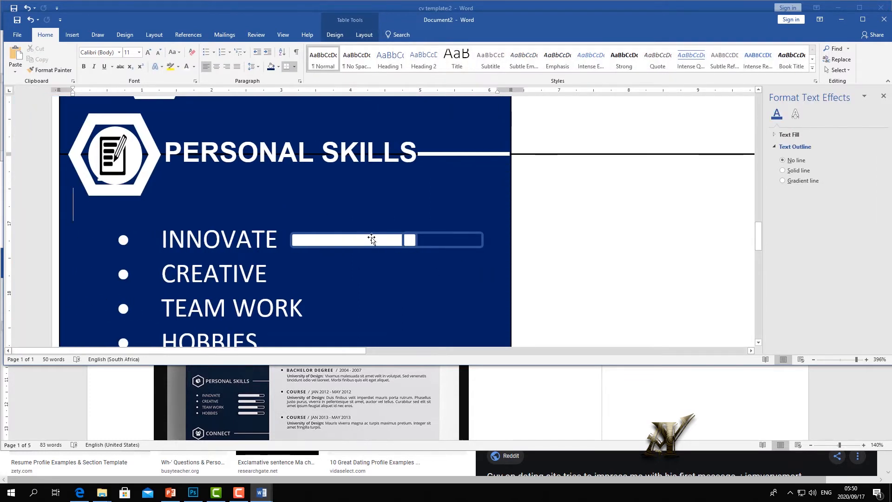
click(335, 35)
click(72, 35)
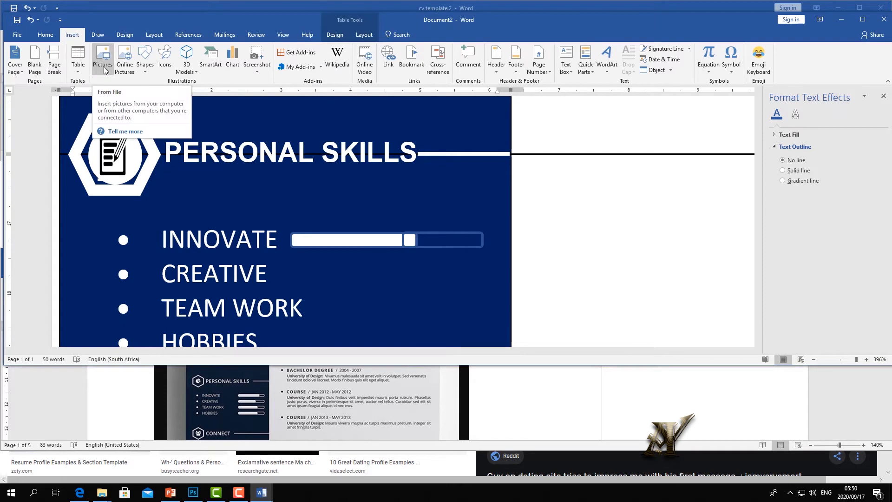
- Draw a small white-filled rectangle with no outline and fit it onto the INNOVATE bar
click(144, 68)
click(188, 91)
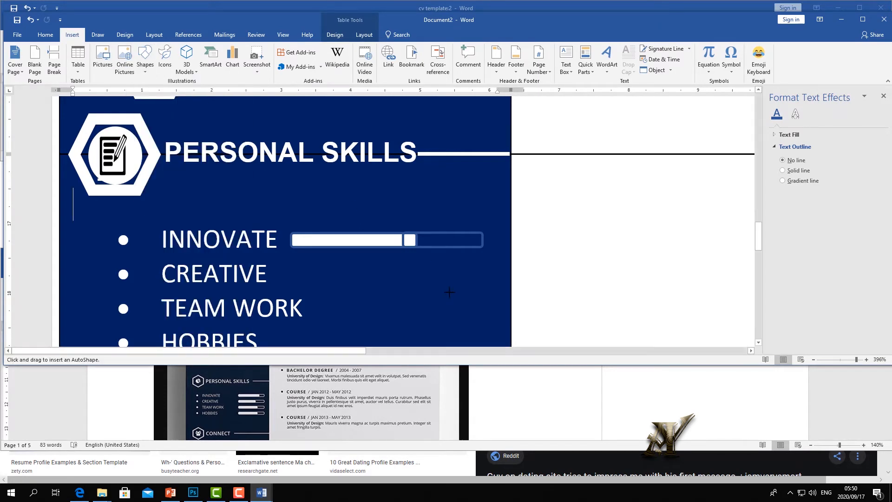
mouse_move(381, 262)
mouse_down()
mouse_move(433, 280)
mouse_move(446, 274)
mouse_up()
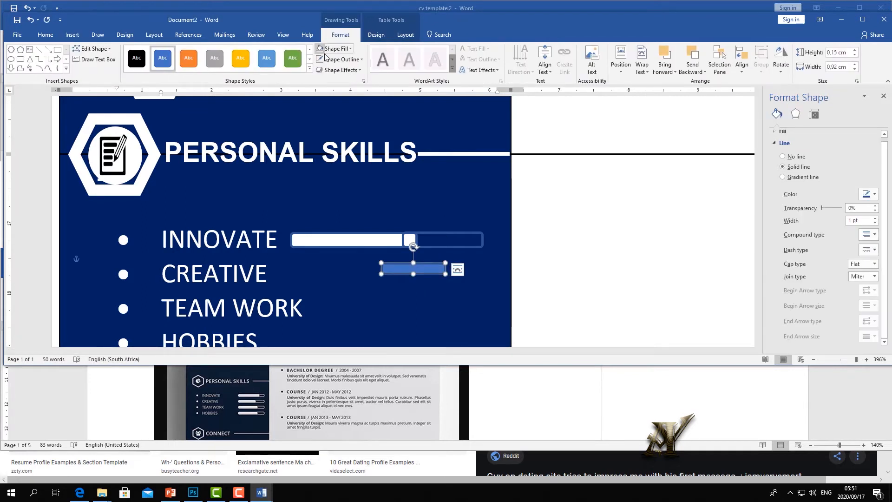
click(324, 50)
click(341, 49)
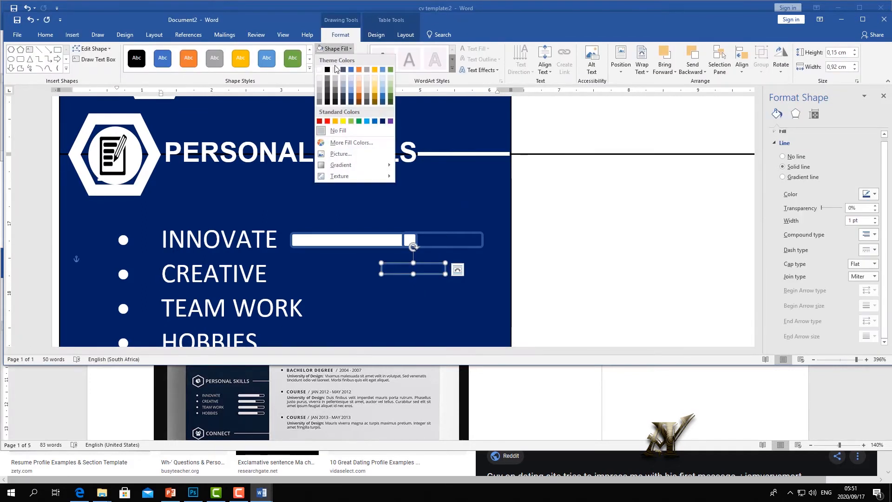
click(320, 70)
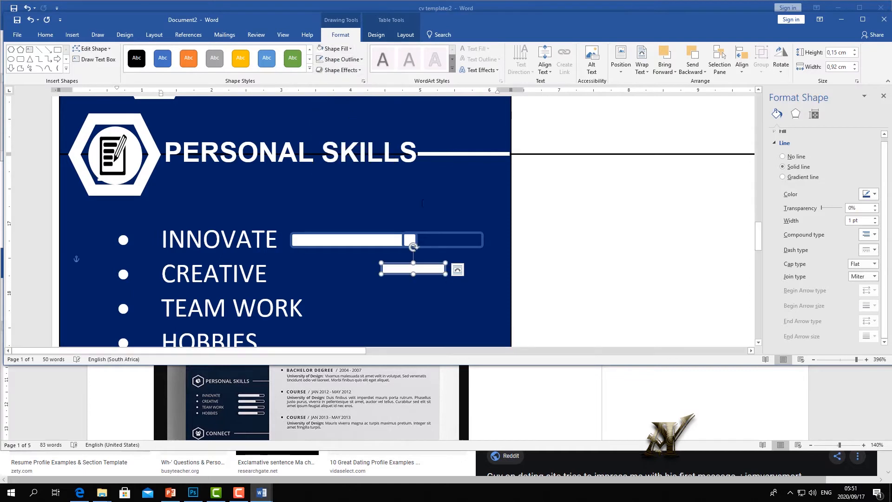
click(365, 61)
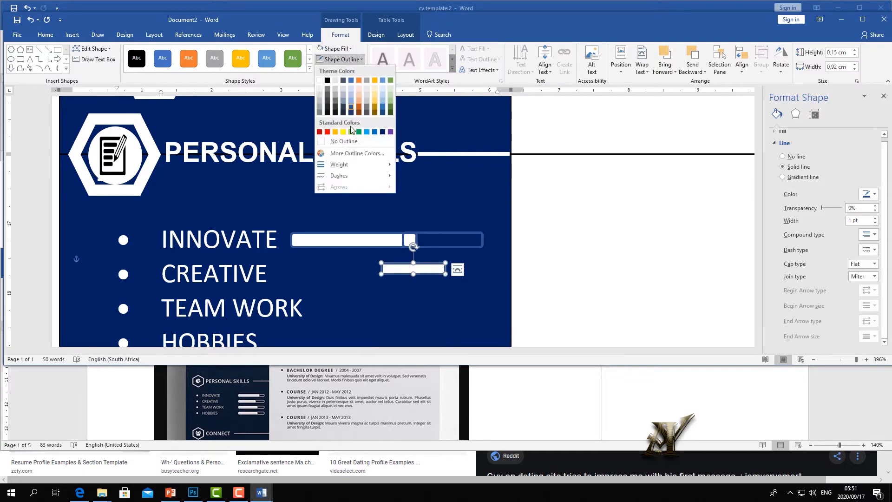
click(336, 138)
drag(422, 269, 407, 240)
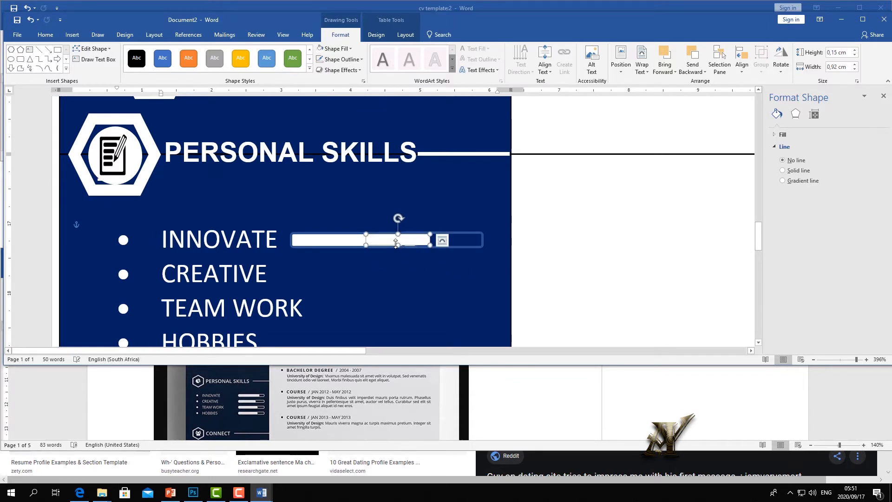
drag(396, 244, 397, 246)
click(417, 271)
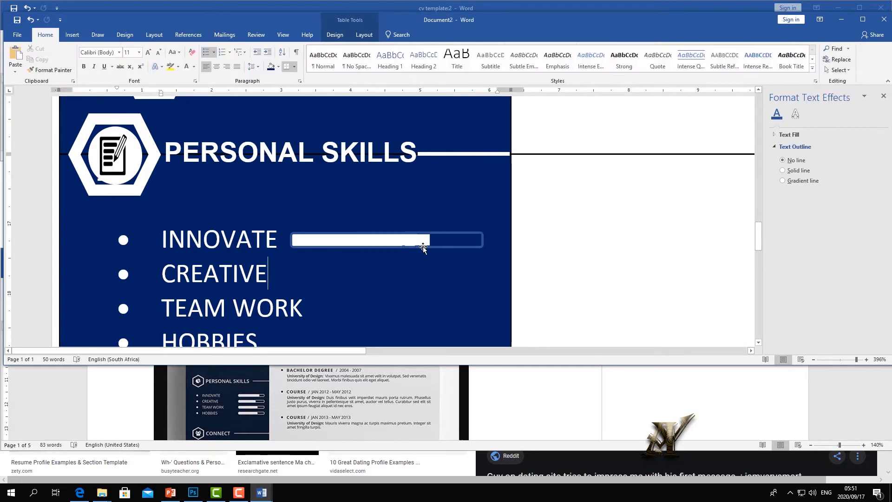
- Stretch the added white segment leftward along the INNOVATE bar
scroll(424, 248, up, 2)
click(485, 249)
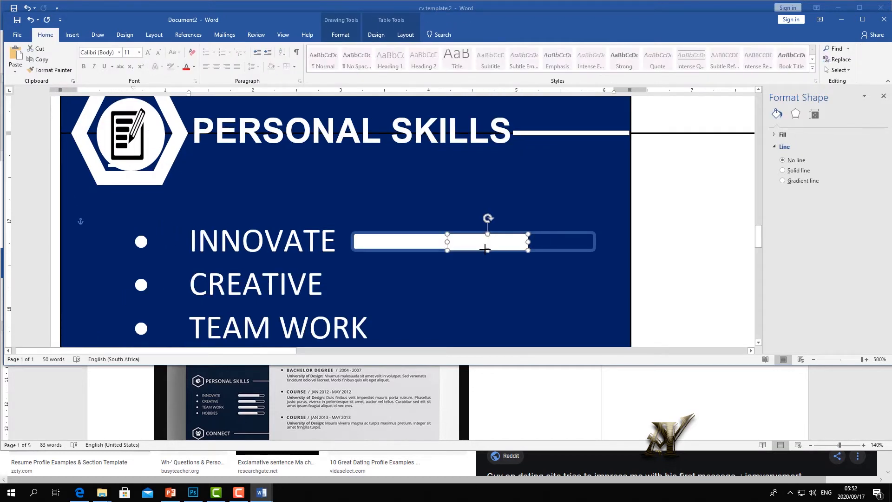
click(500, 270)
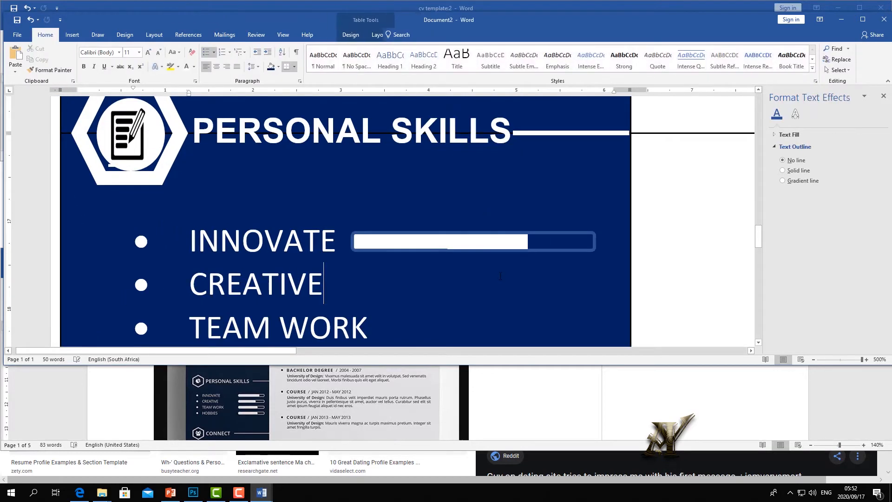
click(471, 249)
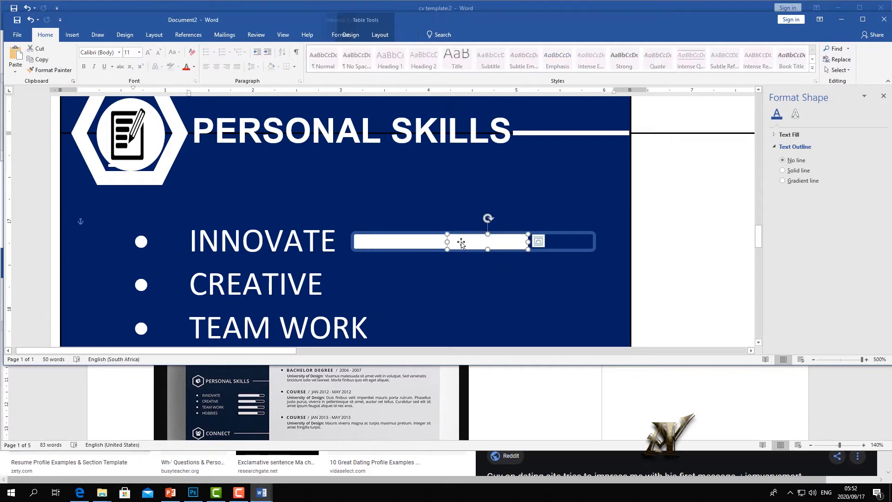
drag(447, 242, 354, 239)
click(515, 204)
- Group both white pieces and the outlined track into one INNOVATE skill meter and nudge it into place
click(508, 234)
click(501, 243)
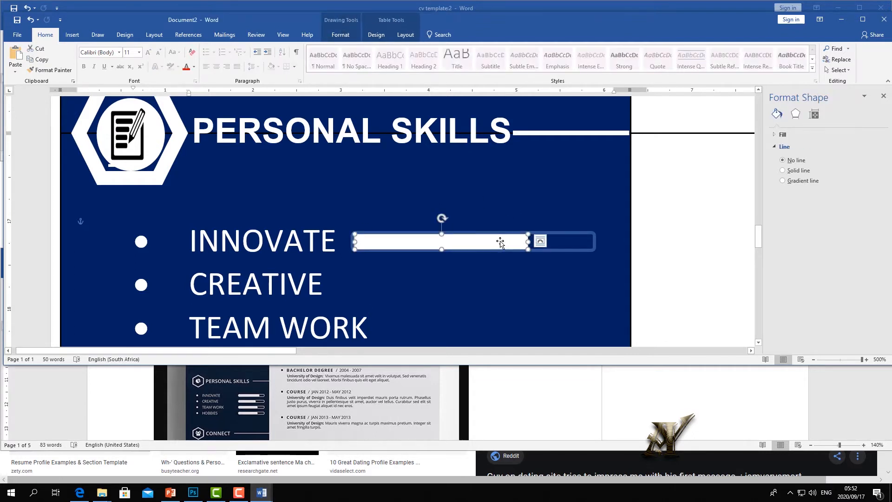
shift+click(579, 235)
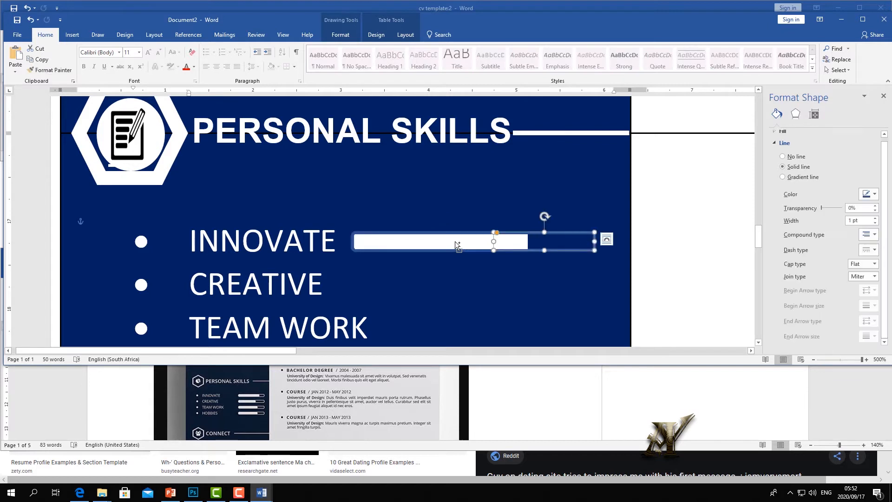
shift+click(369, 249)
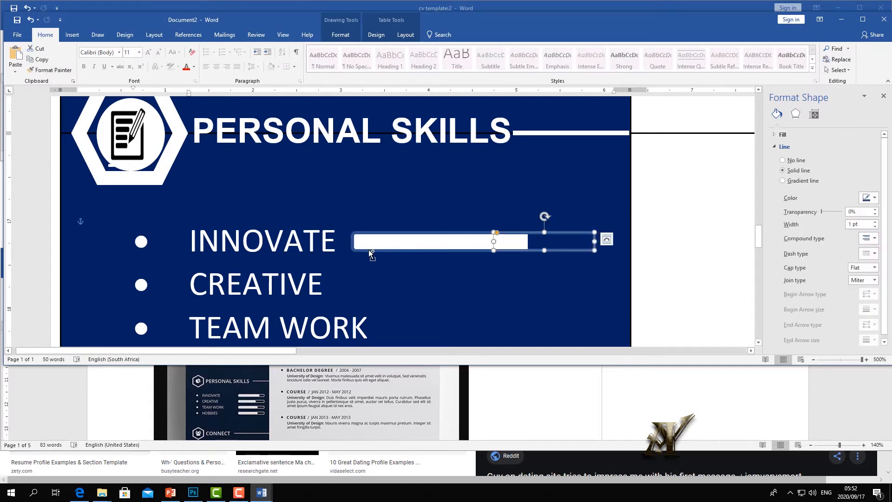
click(353, 252)
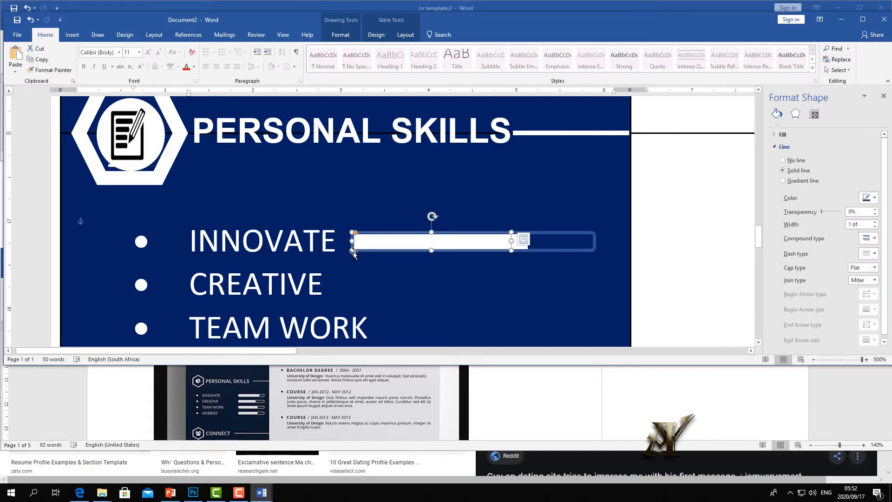
shift+click(482, 242)
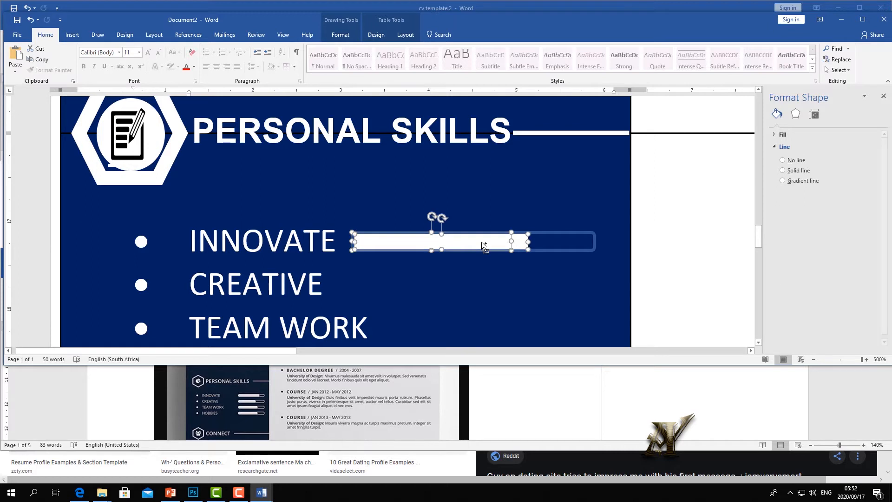
shift+click(577, 234)
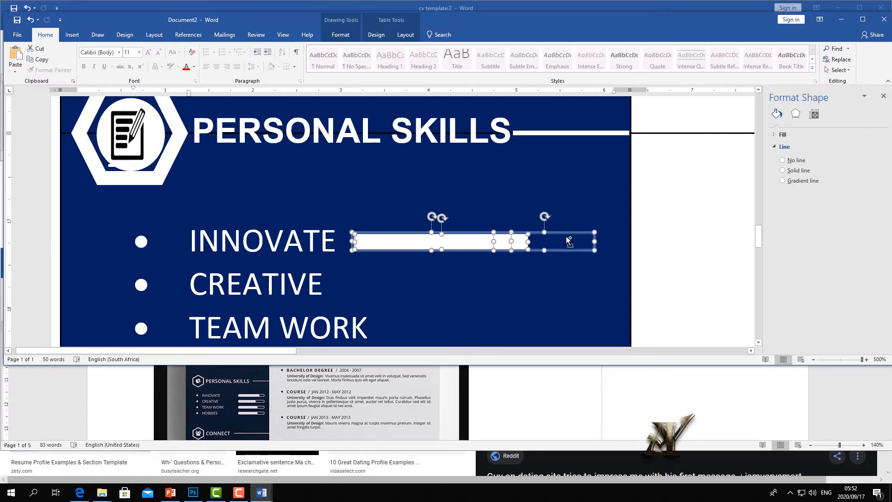
right_click(566, 236)
mouse_move(593, 289)
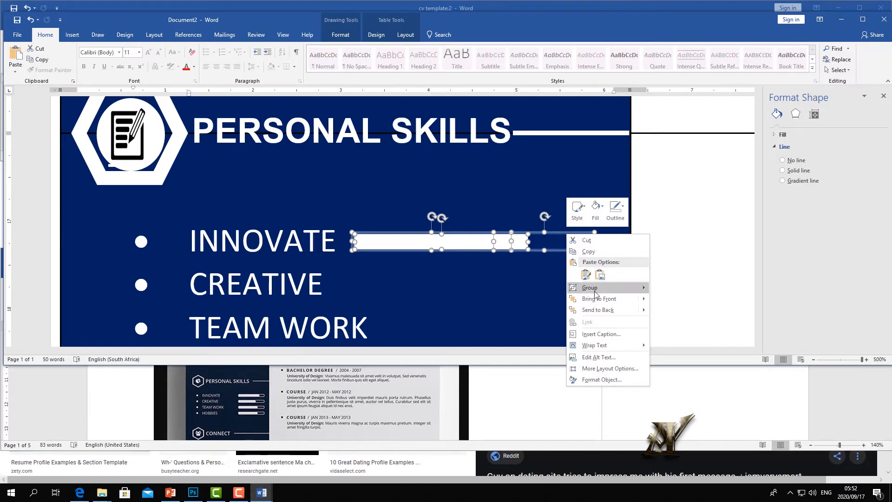
click(671, 289)
click(603, 283)
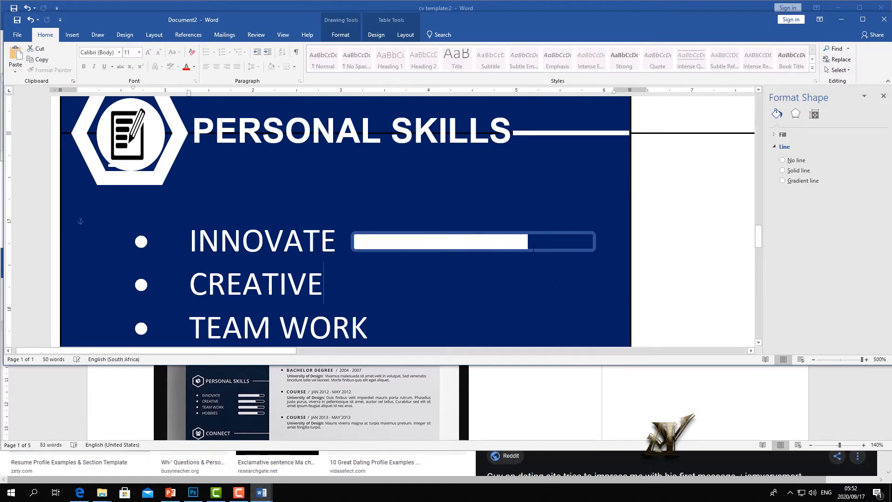
mouse_move(534, 233)
mouse_down()
mouse_move(574, 233)
mouse_move(464, 198)
mouse_move(549, 242)
mouse_move(536, 229)
mouse_move(528, 235)
mouse_up()
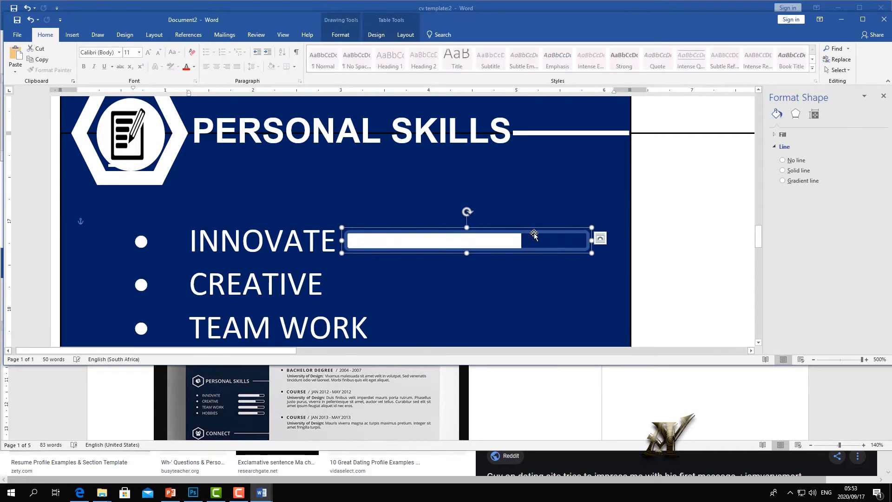
- Undo the stray dashes typed before INNOVATE
key(ctrl+KP_Subtract)
text(-)
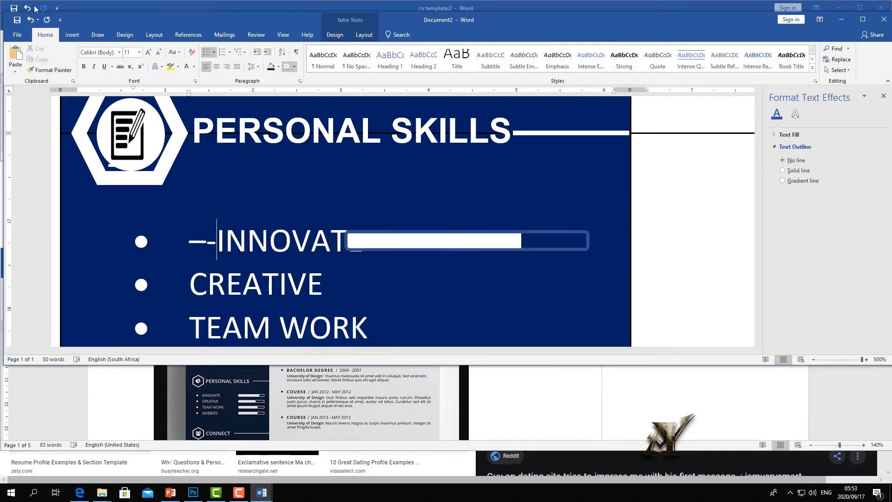
click(31, 19)
click(31, 20)
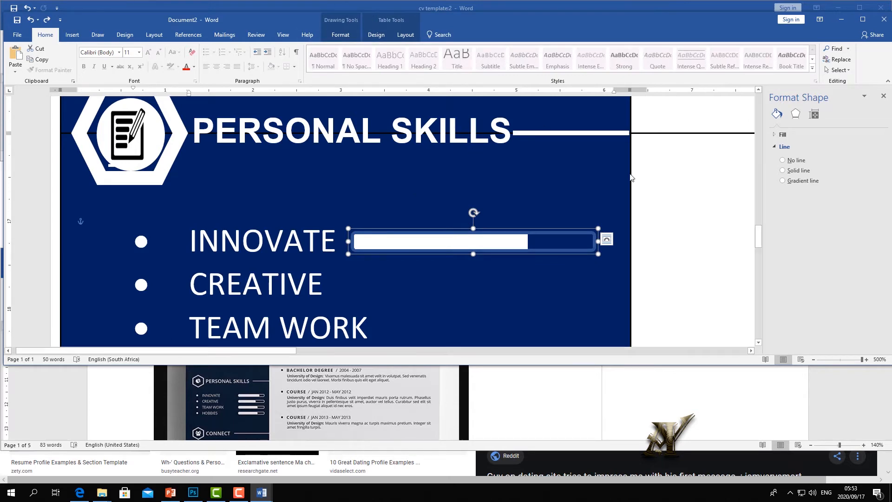
- Paste a copy of the INNOVATE skill bar beside CREATIVE and lengthen its white fill
click(836, 359)
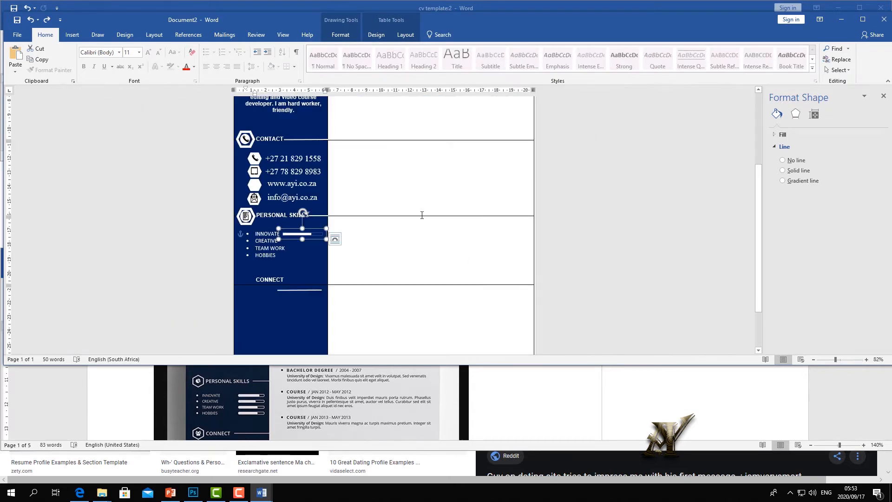
click(302, 265)
click(308, 233)
right_click(309, 230)
key(Escape)
right_click(296, 254)
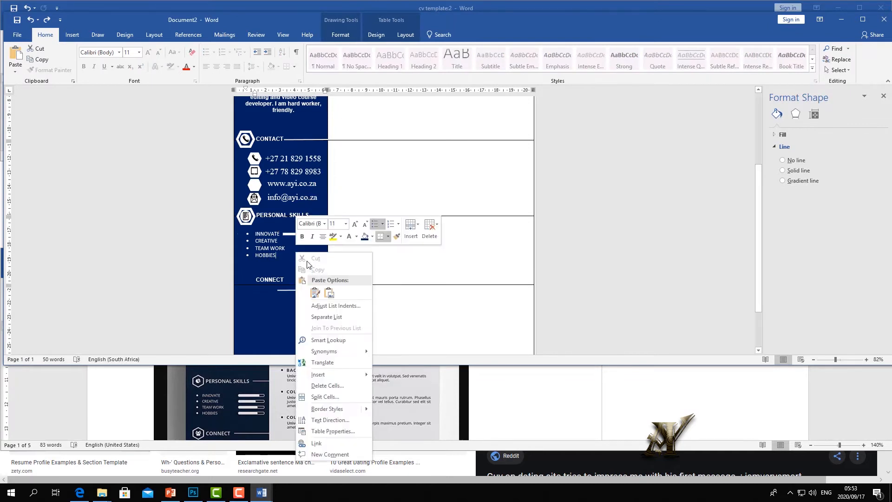
click(316, 292)
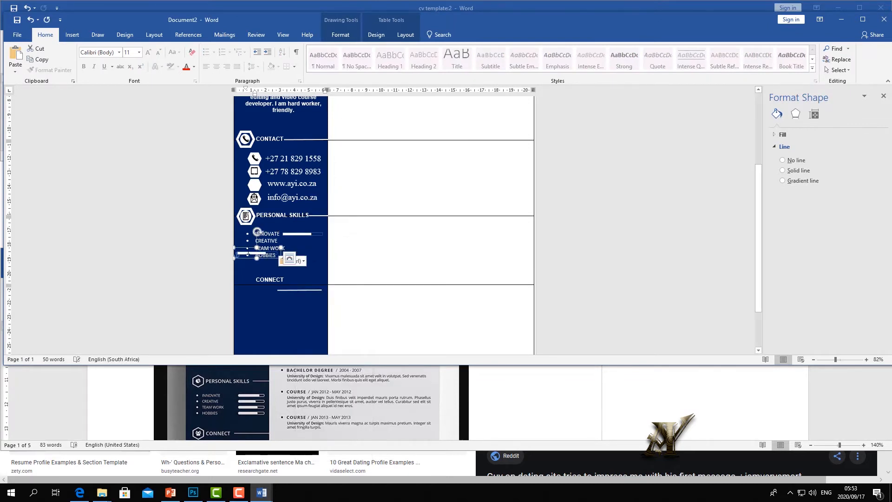
drag(240, 250, 287, 236)
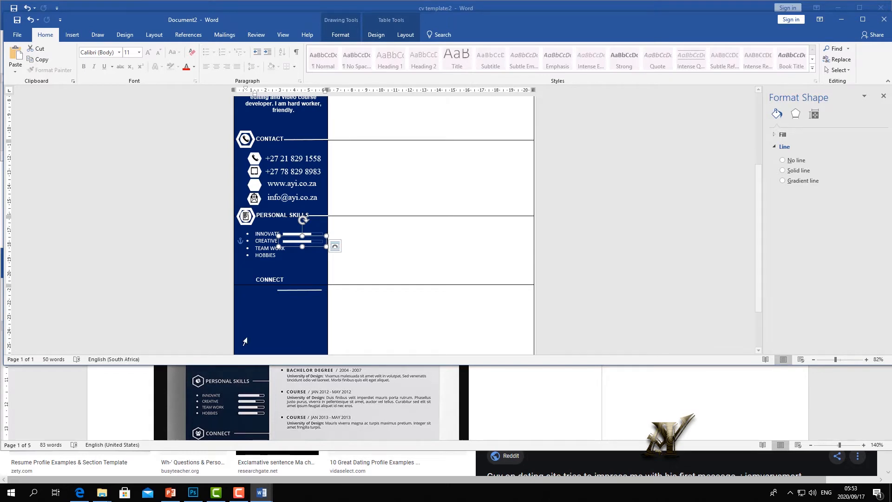
drag(840, 361, 850, 359)
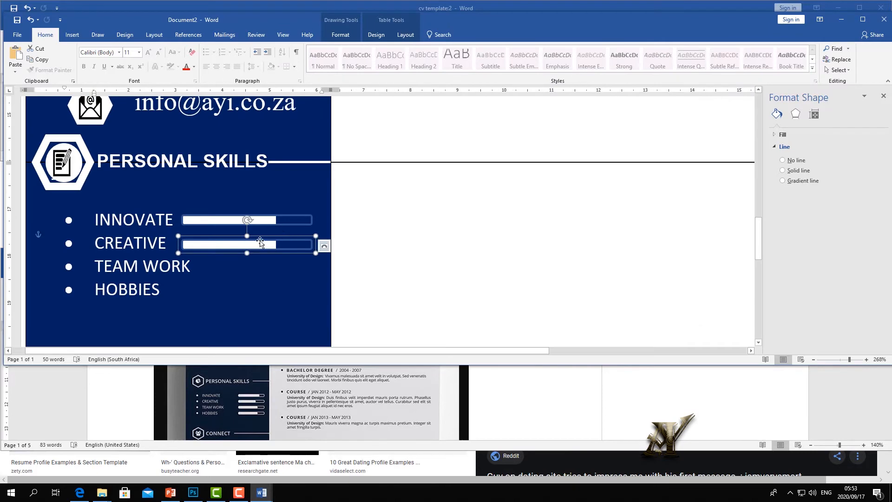
click(258, 245)
drag(276, 240, 289, 240)
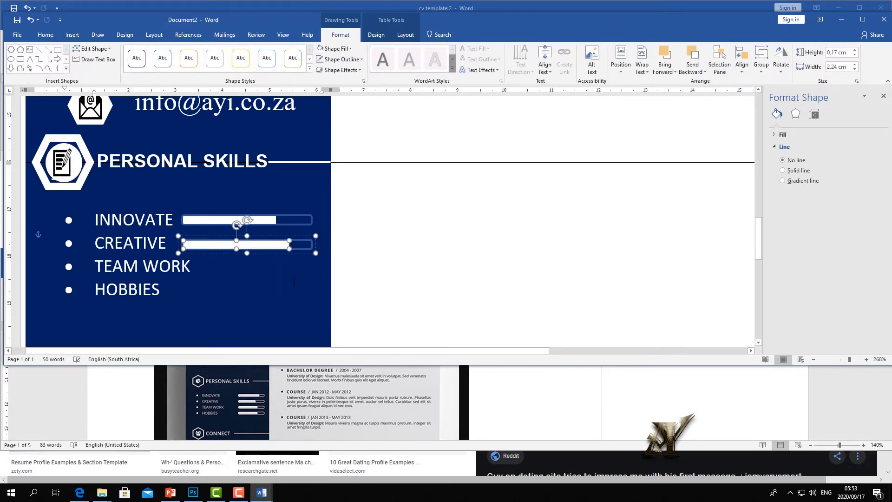
click(274, 295)
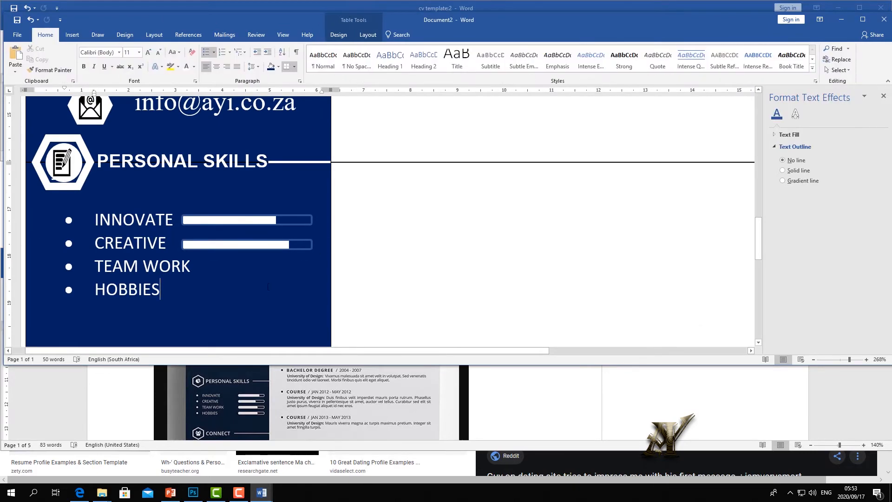
- Copy the CREATIVE skill bar and place the copy beside TEAM WORK
click(243, 240)
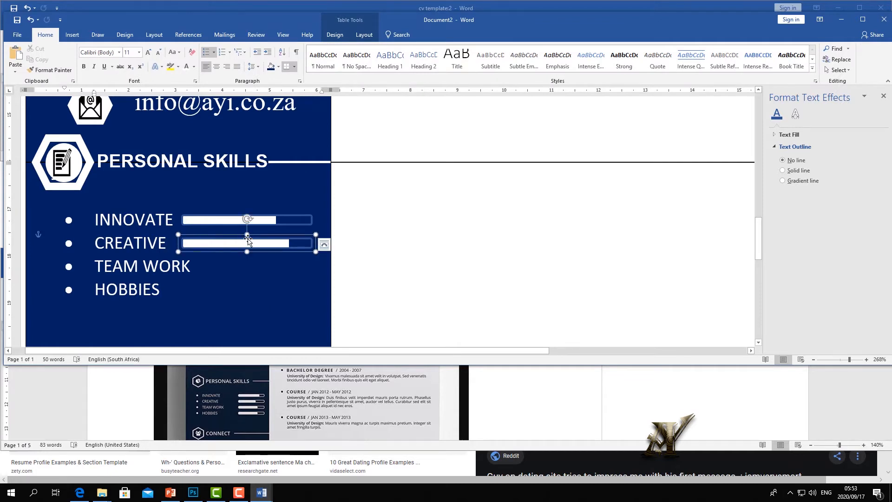
right_click(263, 235)
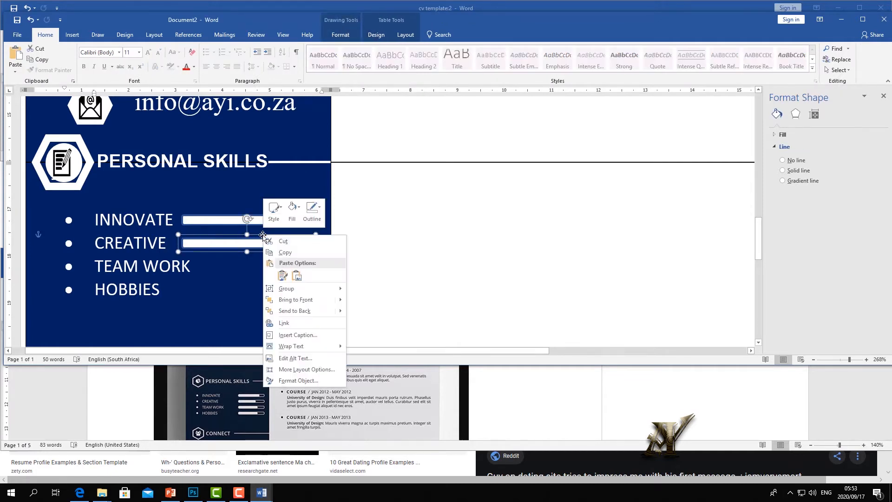
click(284, 254)
right_click(259, 285)
click(278, 117)
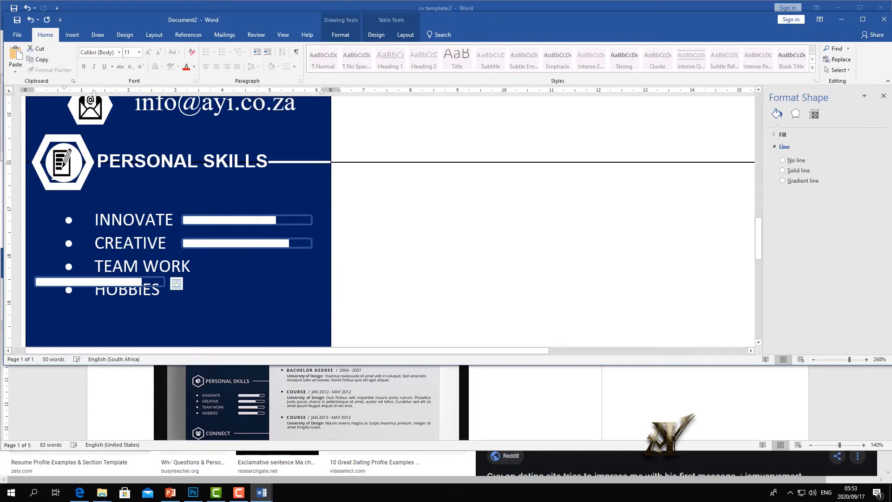
drag(133, 276, 295, 259)
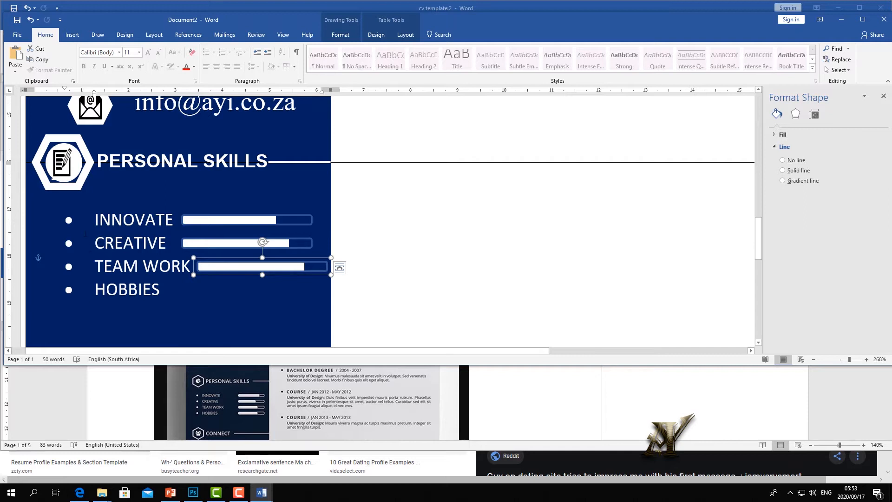
- Shift the four-item bullet list left and realign the TEAM WORK bar to match
click(69, 221)
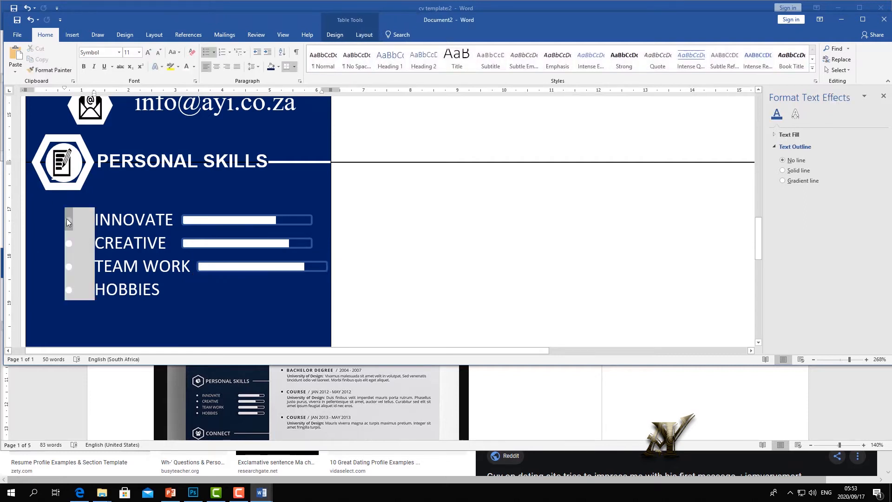
drag(68, 216, 51, 217)
drag(269, 266, 253, 262)
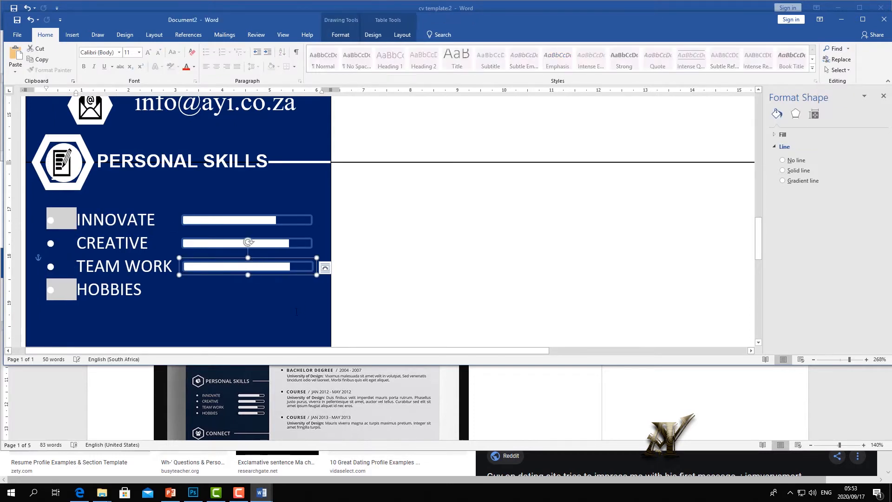
click(269, 309)
- Shorten the TEAM WORK white fill to show a lower skill level
click(280, 266)
click(285, 267)
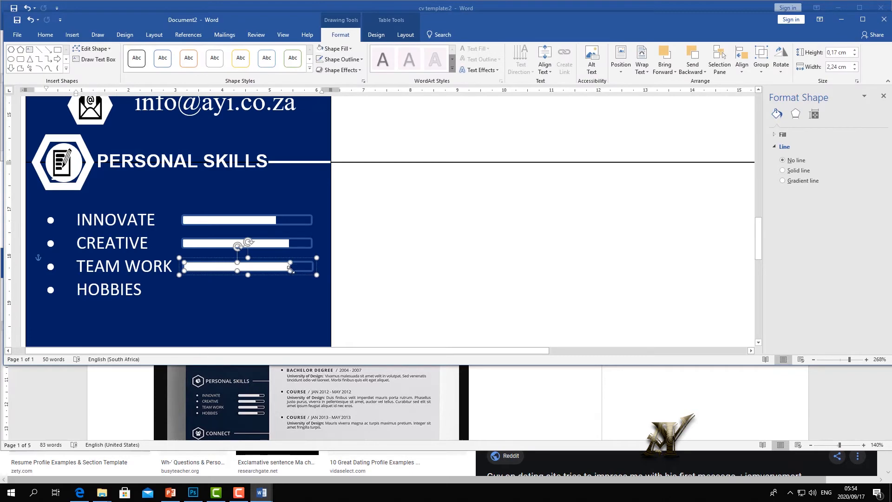
drag(290, 270, 264, 268)
click(281, 302)
click(264, 268)
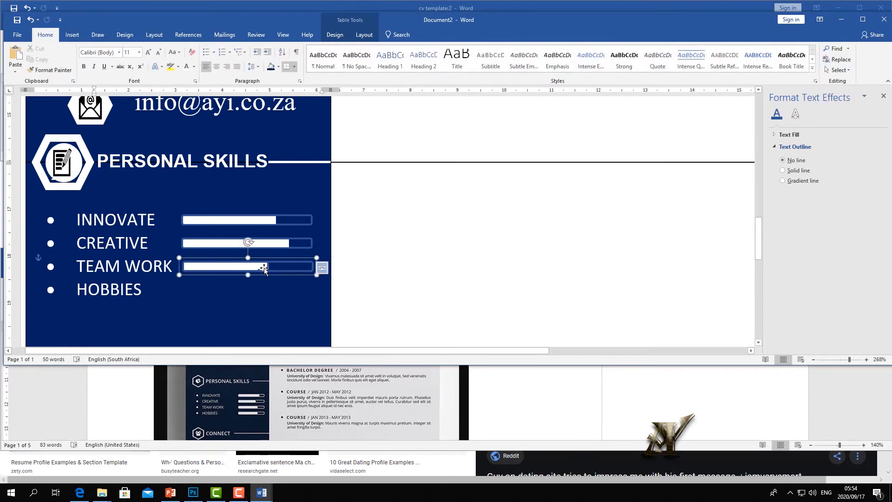
click(263, 268)
drag(269, 270, 270, 269)
- Paste another skill bar beside HOBBIES and view the whole page
key(ctrl+v)
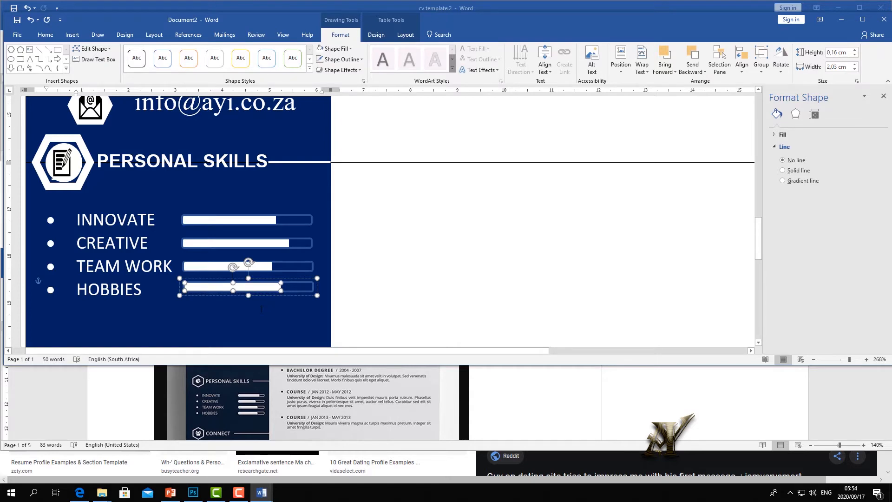
click(262, 309)
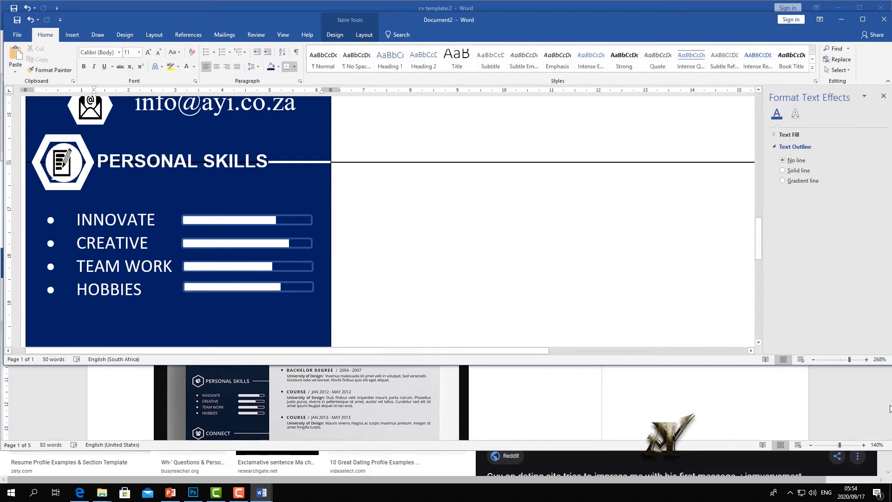
drag(849, 359, 839, 359)
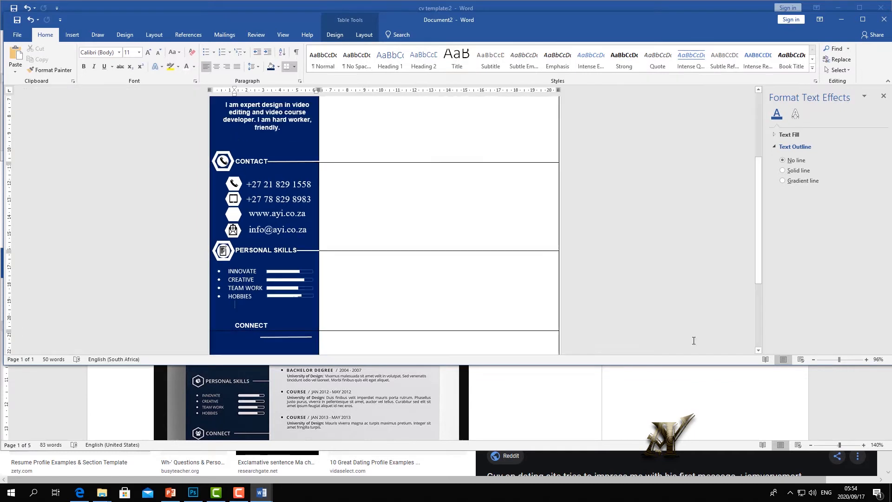
- Add an empty line under the PERSONAL SKILLS heading
scroll(414, 312, down, 3)
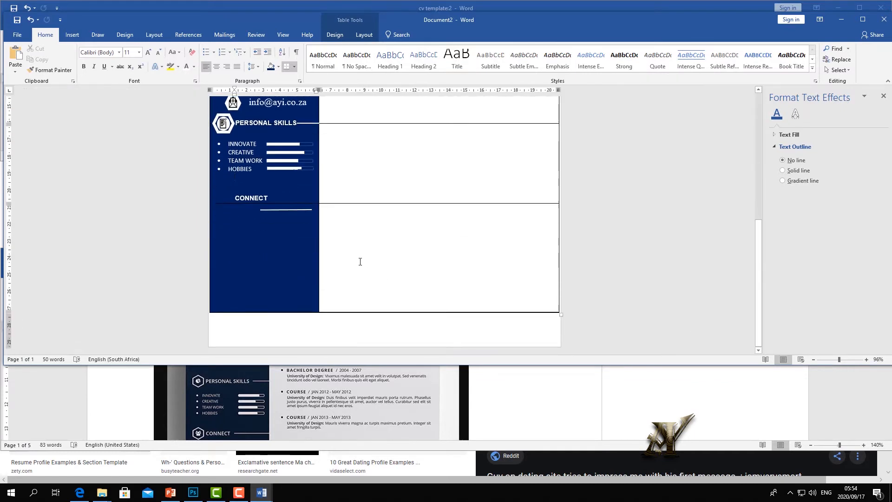
click(243, 175)
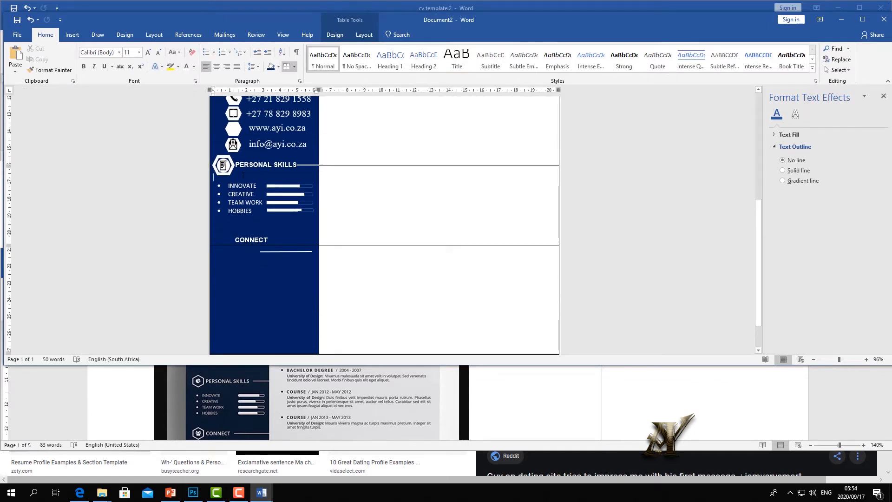
key(Return)
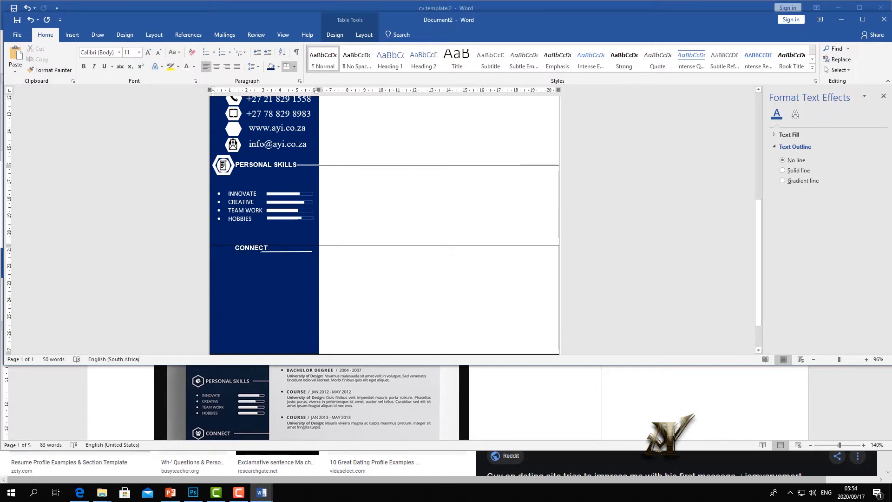
click(261, 248)
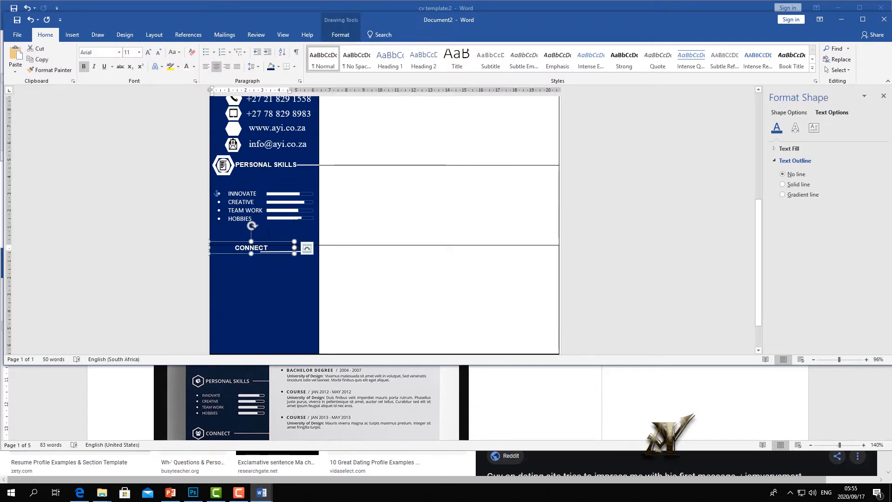
click(362, 231)
- Add a new line after the contact e-mail and lower the PERSONAL SKILLS row border
scroll(362, 231, up, 3)
click(316, 230)
key(Return)
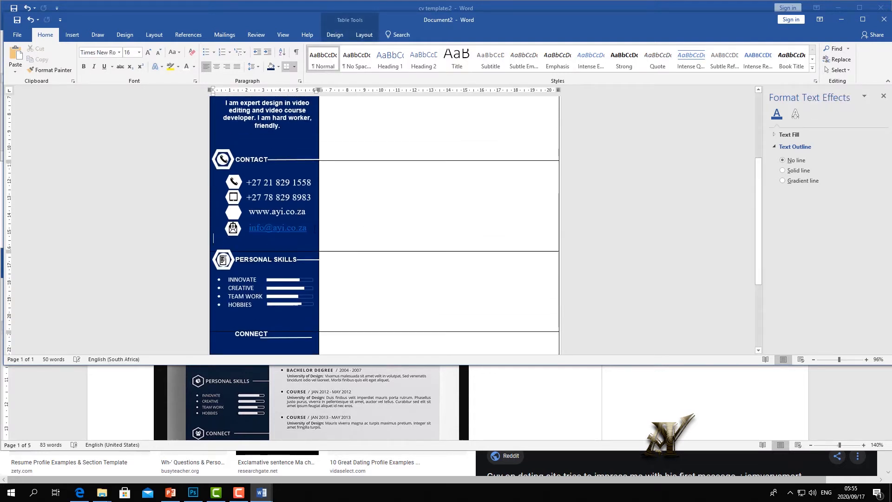
click(353, 249)
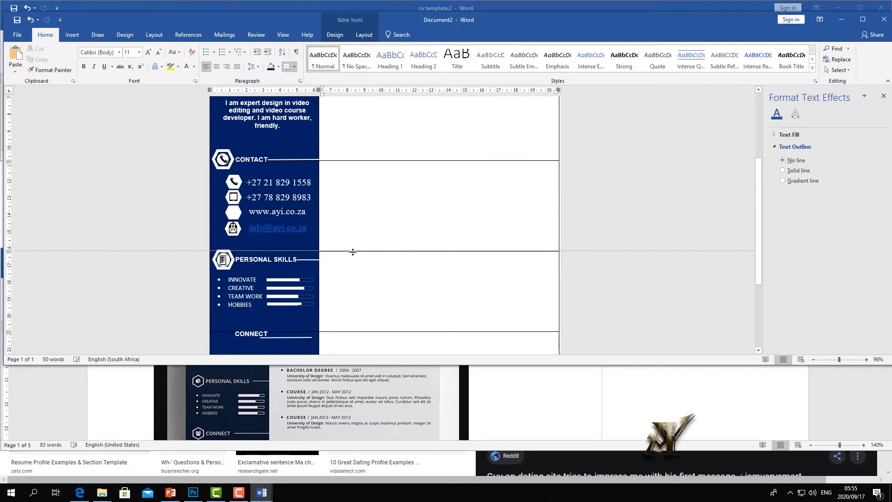
drag(353, 251, 352, 257)
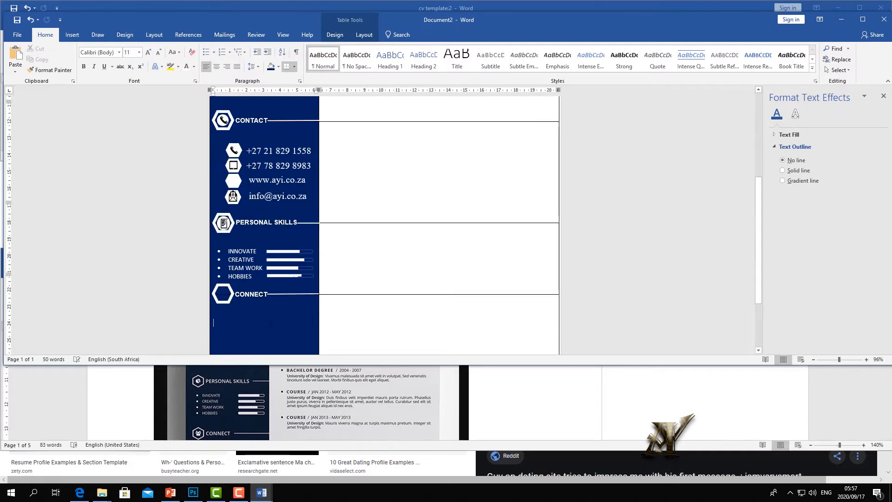
- Check the reference template's layout, then return to the CV being built
scroll(282, 309, down, 3)
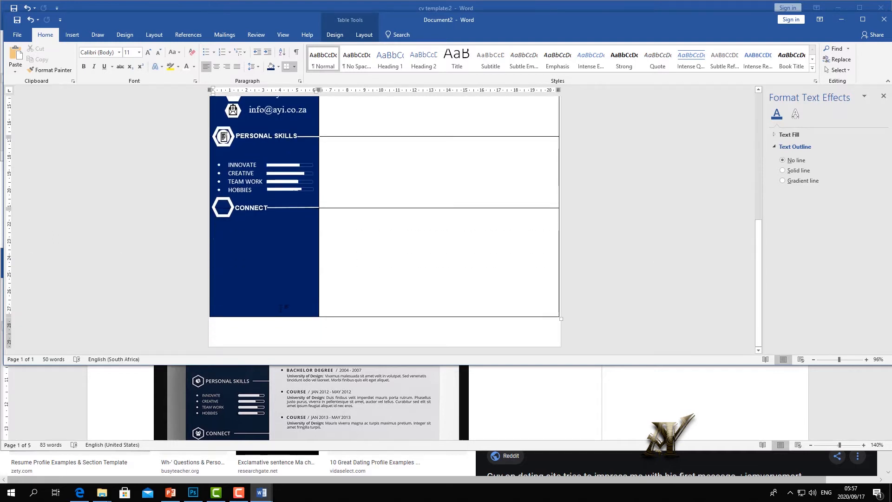
click(284, 413)
scroll(281, 390, down, 3)
scroll(280, 390, up, 1)
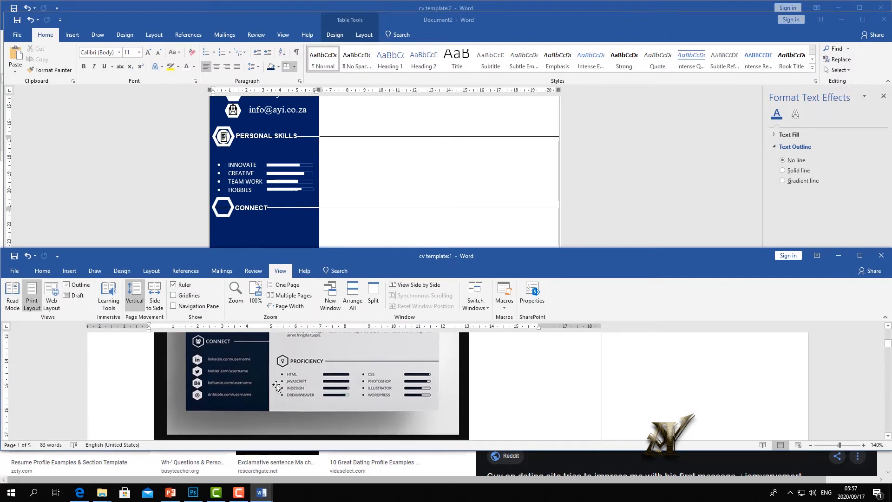
click(276, 219)
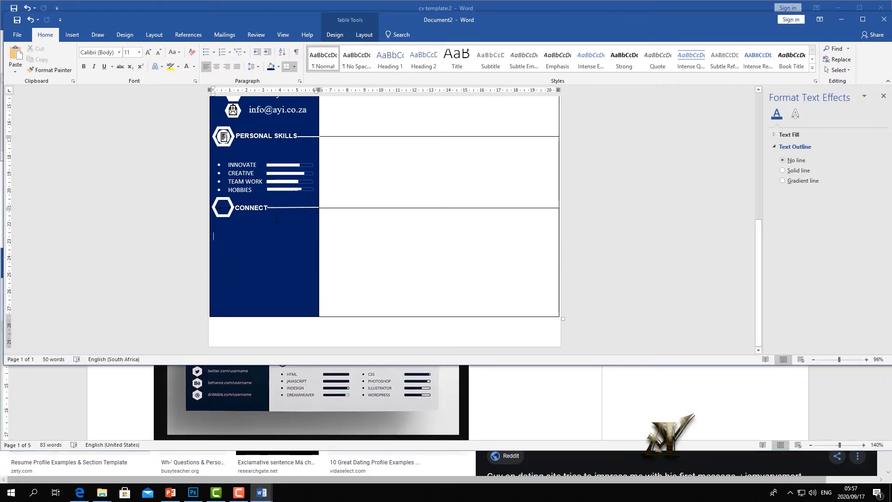
- Copy the PERSONAL SKILLS hexagon to sit beside CONNECT, removing the extra copy, then view the reference template
click(233, 139)
right_click(233, 140)
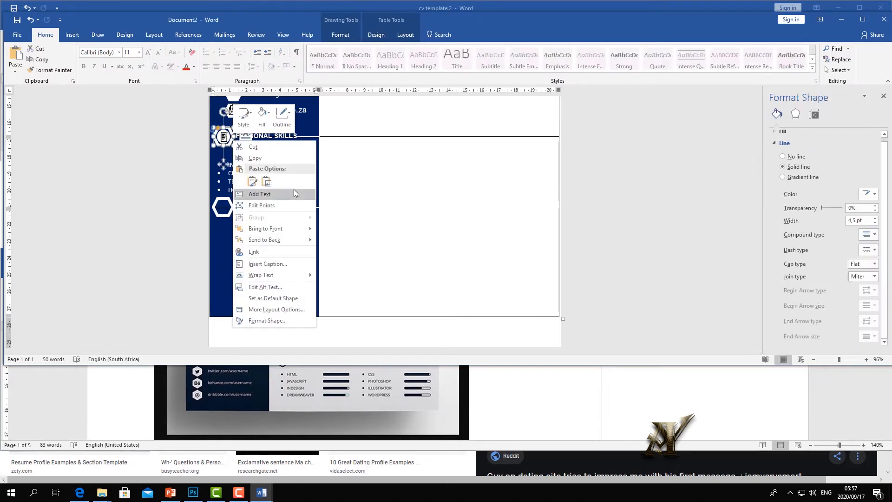
click(260, 159)
right_click(238, 243)
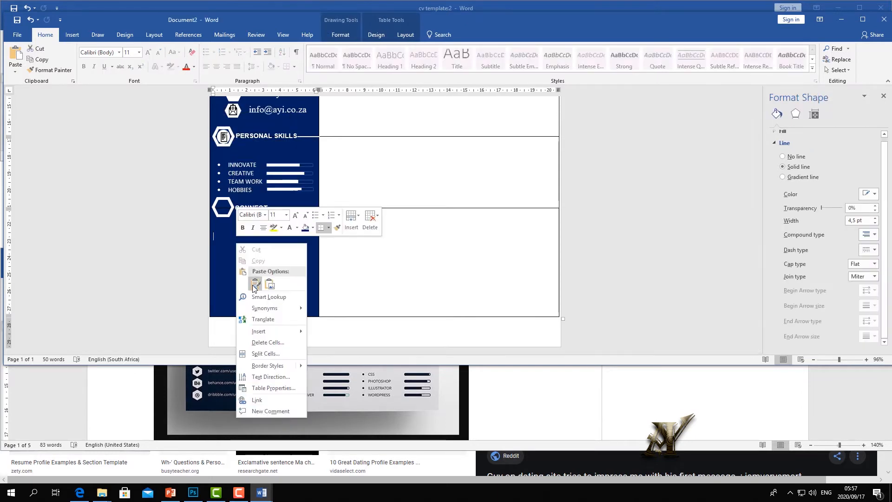
click(255, 284)
drag(231, 239, 243, 232)
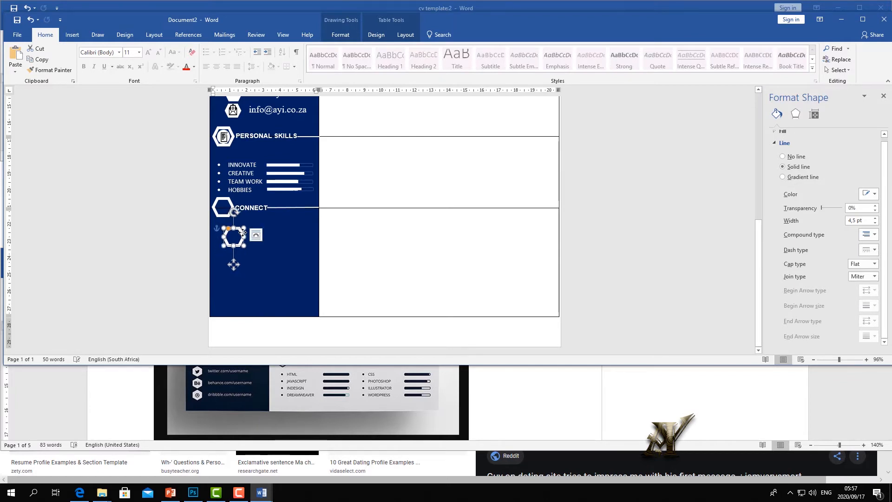
key(Delete)
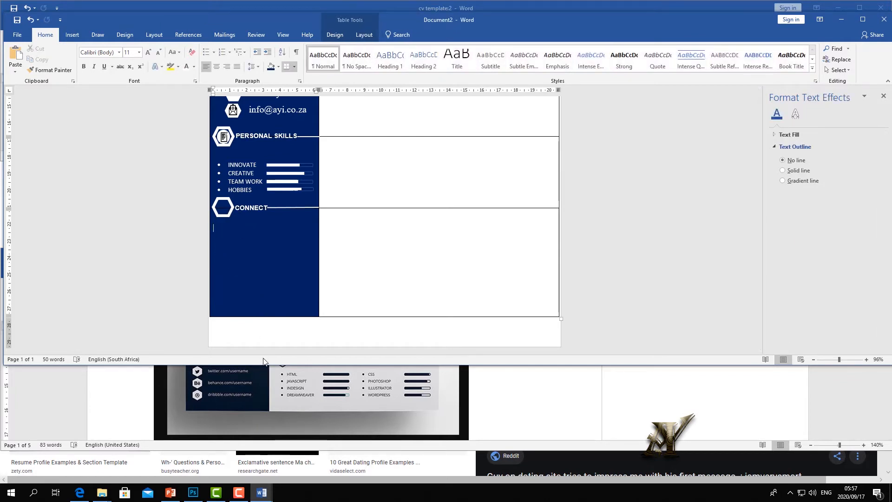
click(265, 389)
- With the CONNECT hexagon selected, search online pictures for 'SOCIAL MEDIA SYMBOL'
scroll(259, 372, up, 1)
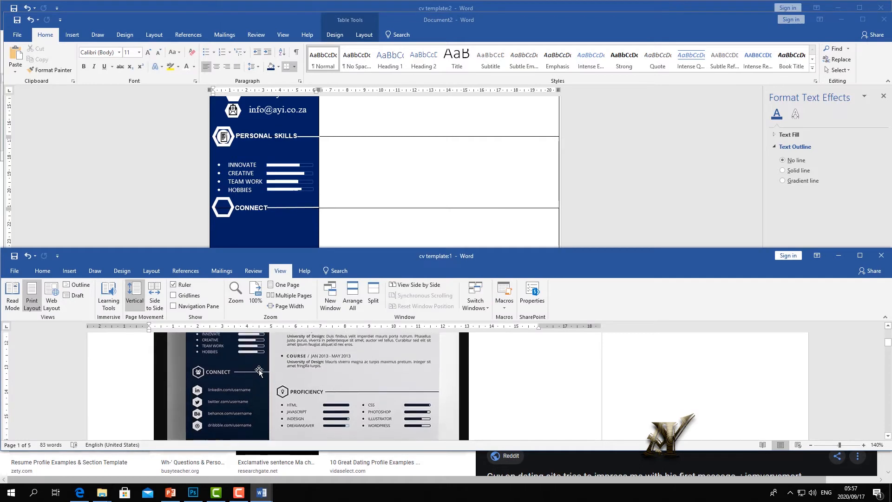
click(226, 210)
click(226, 210)
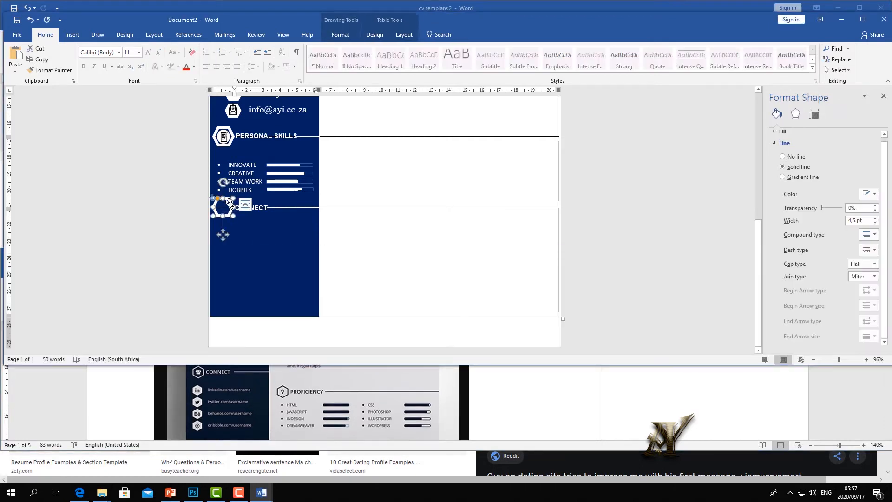
click(78, 37)
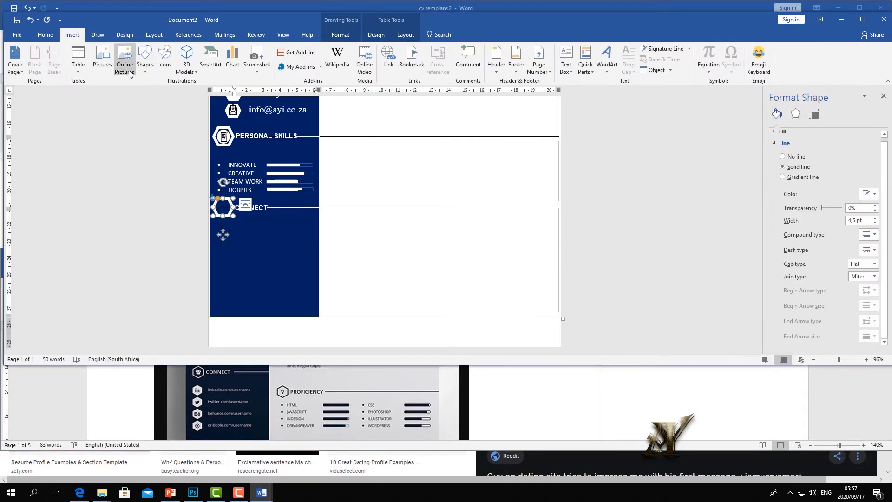
click(123, 65)
text(s)
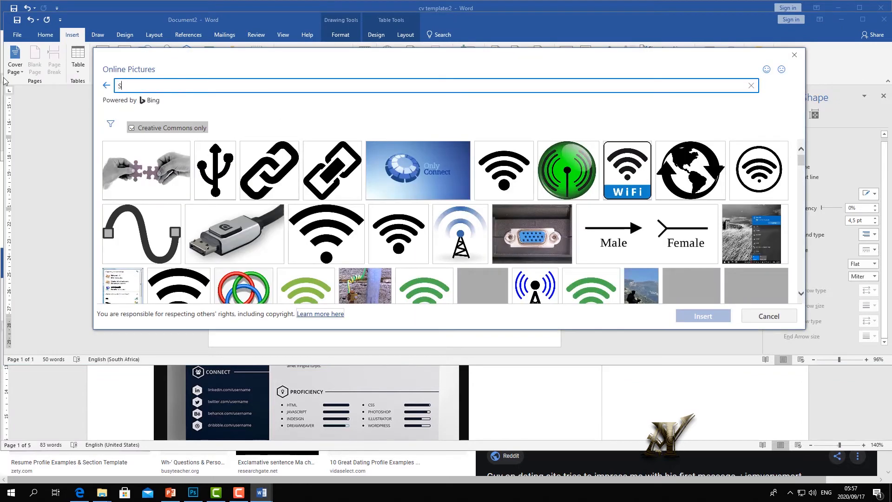
key(BackSpace)
text(C)
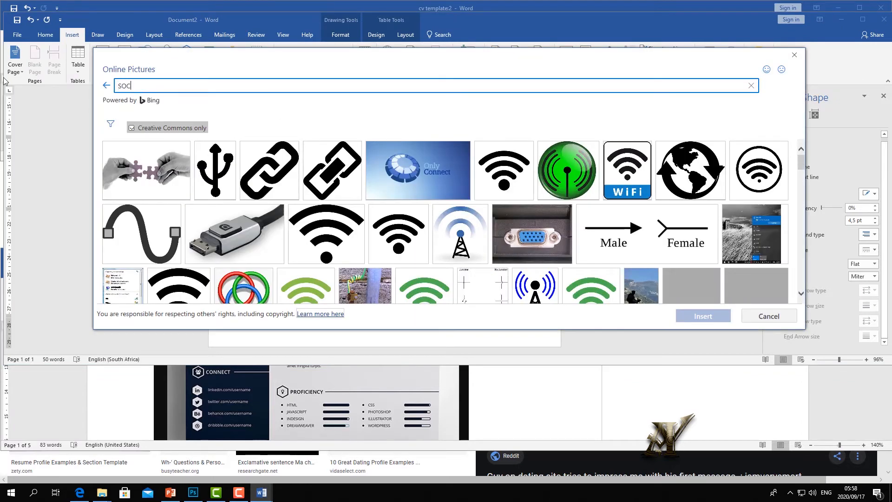
text(IAL MEDIA)
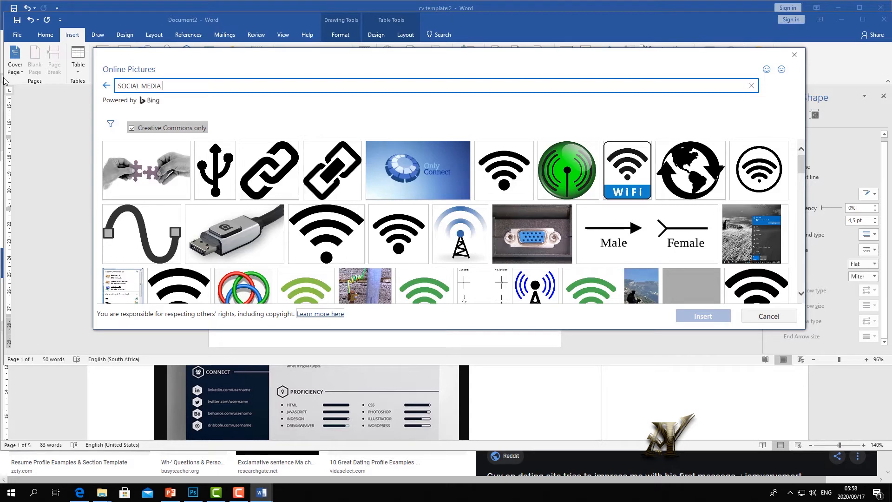
text( S)
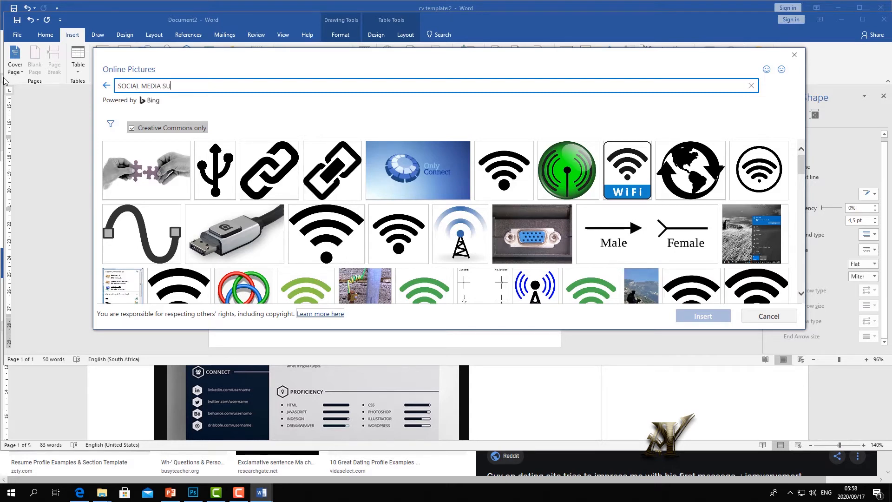
text(YMBOL)
key(Return)
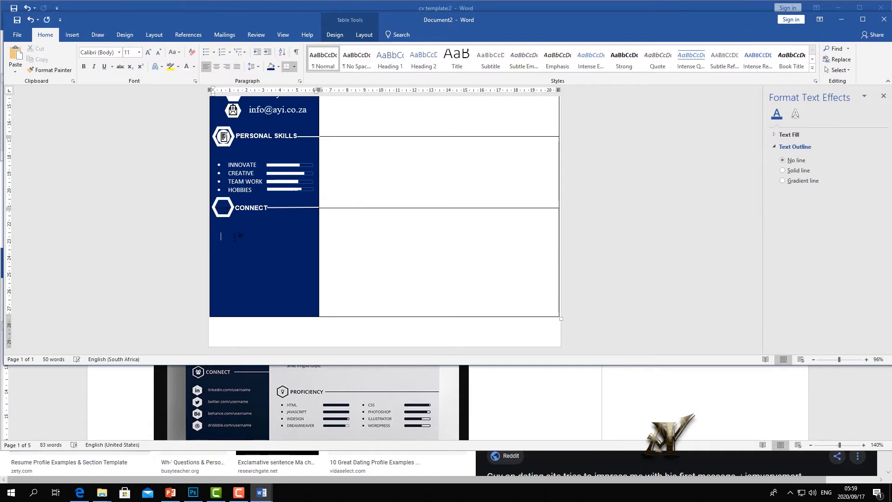
- Type the entries 'AFRICAN YOUTH INVENTIONS' and 'African youth inventions' below CONNECT
key(BackSpace)
key(BackSpace)
key(BackSpace)
key(BackSpace)
key(BackSpace)
key(BackSpace)
key(BackSpace)
key(BackSpace)
text(AFRICAN YOUTH INVENTIONS)
key(Return)
text(African youth inventions)
key(Return)
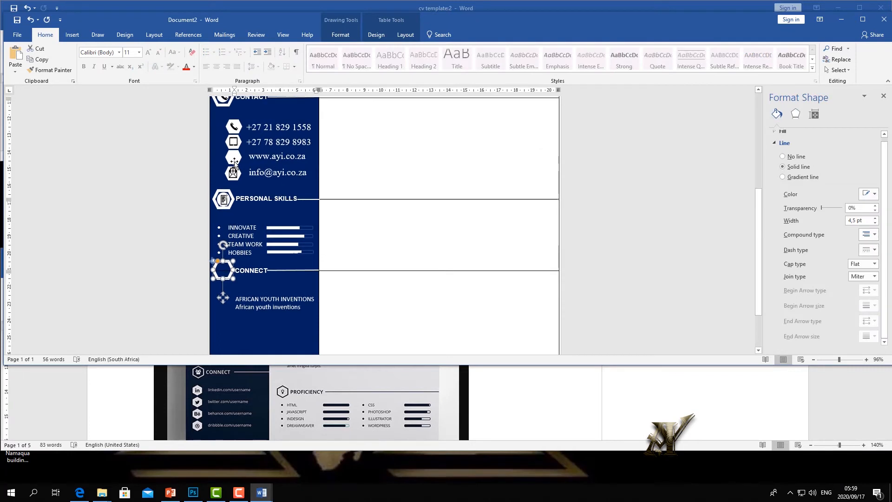
- Copy the website hexagon and paste copies under CONNECT
click(235, 162)
right_click(234, 160)
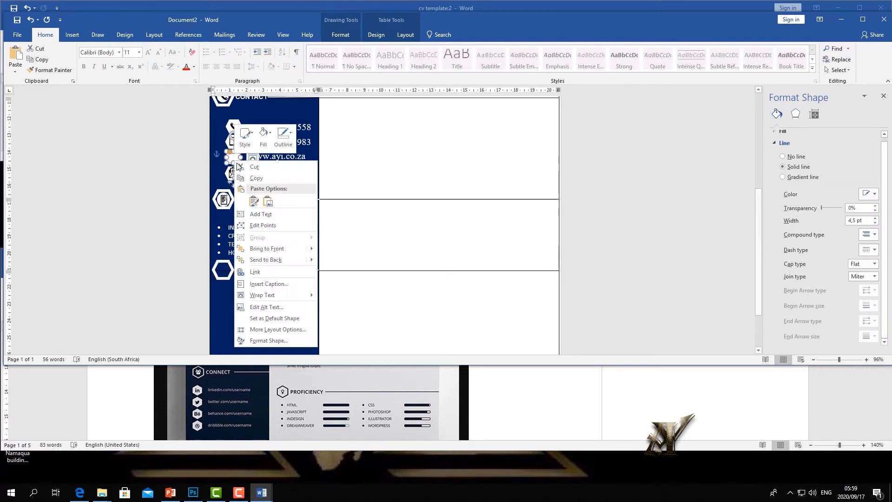
click(254, 179)
click(226, 332)
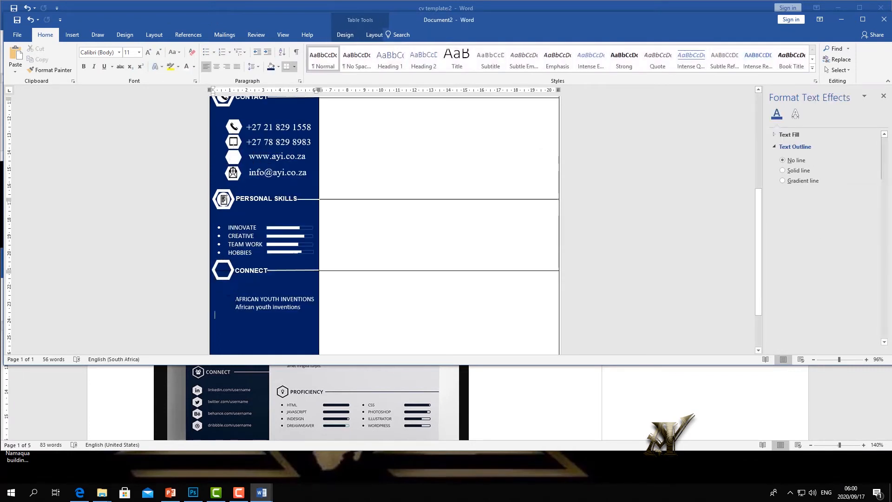
right_click(234, 341)
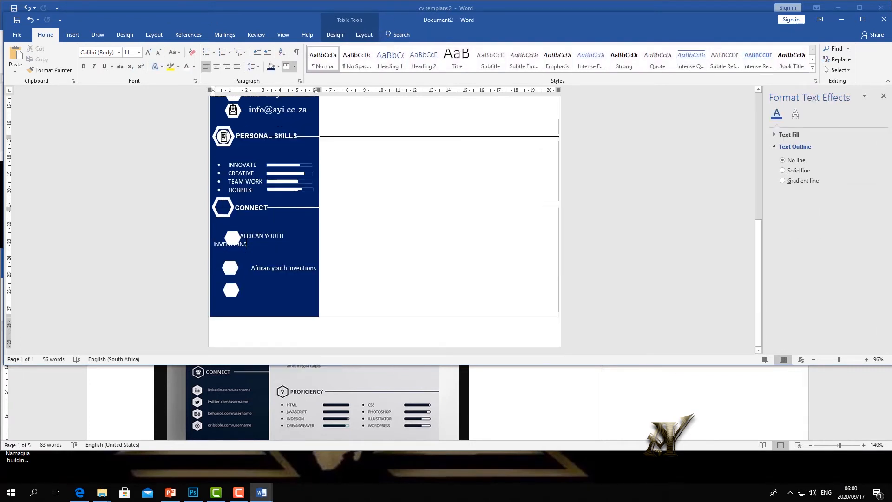
- Replace the first entry with the owner's name and move a hexagon beside it
drag(247, 244, 240, 236)
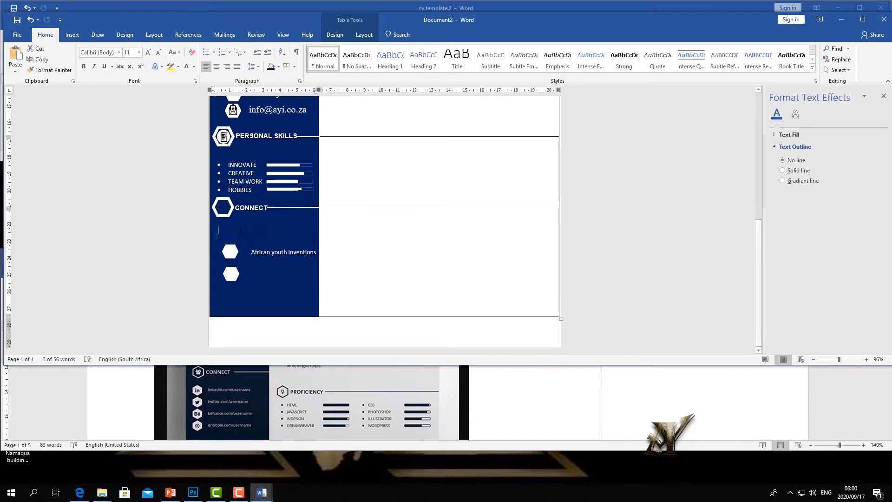
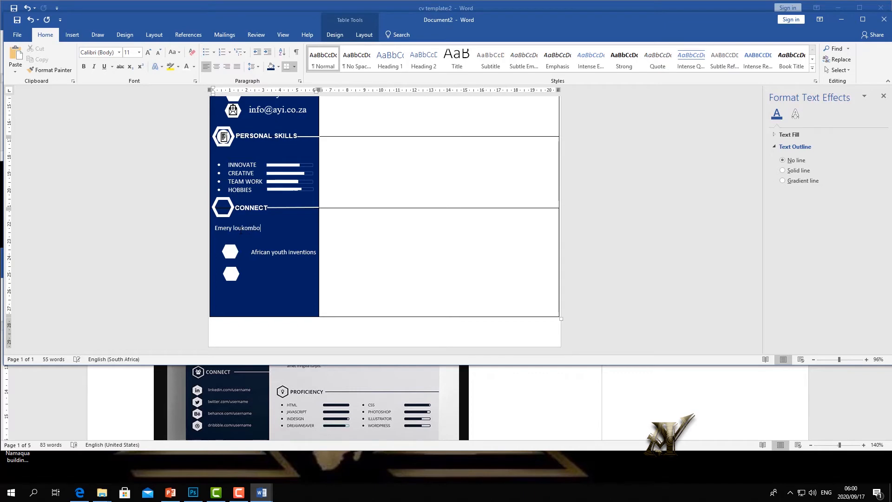
drag(230, 251, 236, 229)
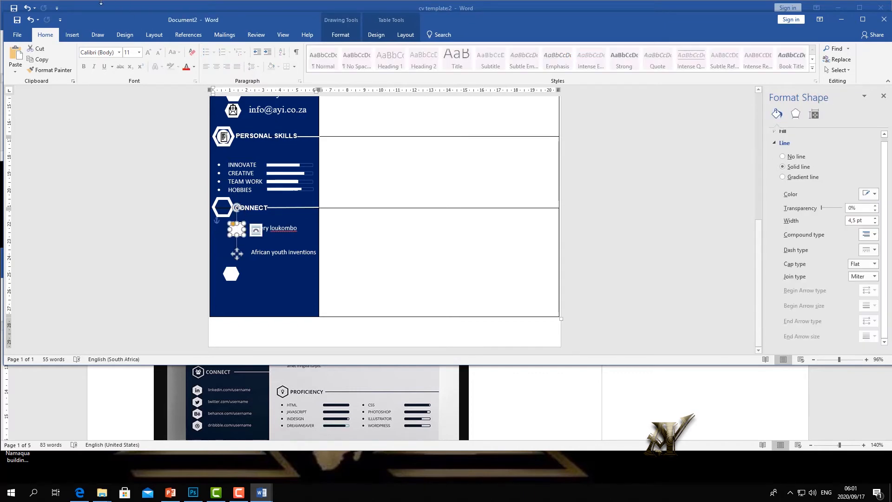
- Insert a Facebook picture from an online 'facebook' search into the name's hexagon, dismissing the error
click(72, 34)
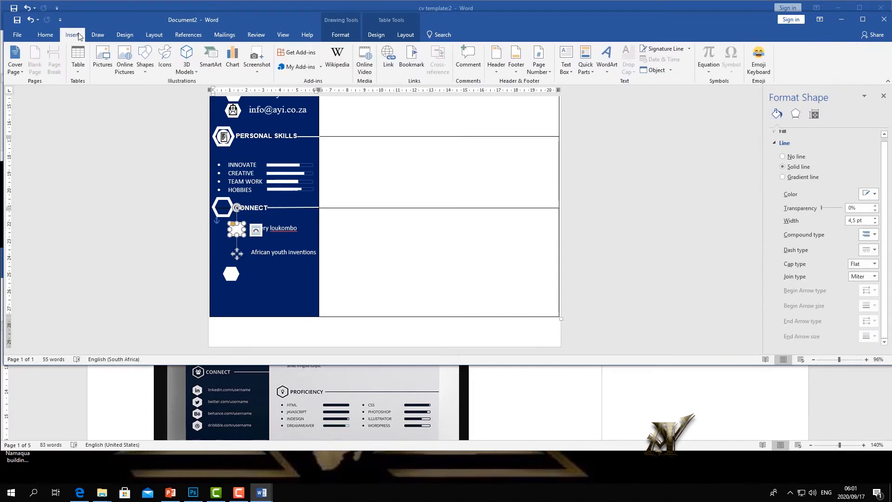
click(123, 60)
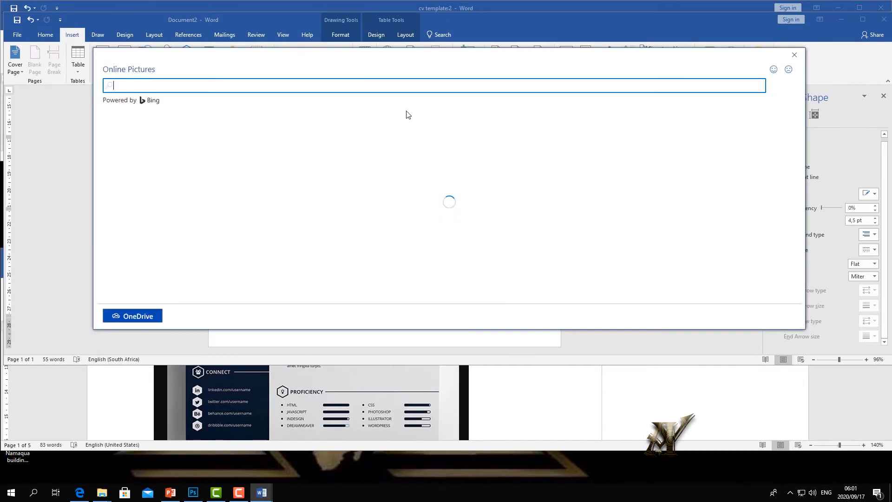
text(fa)
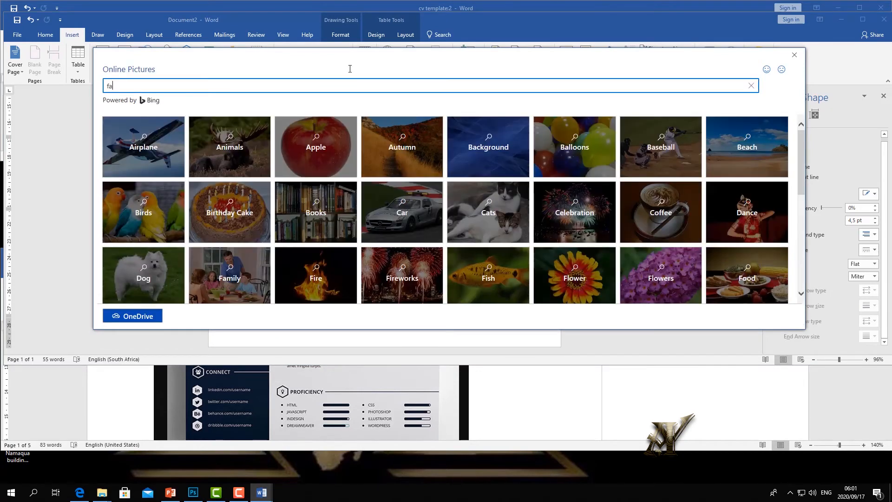
text(cebook)
key(Return)
click(724, 279)
click(706, 315)
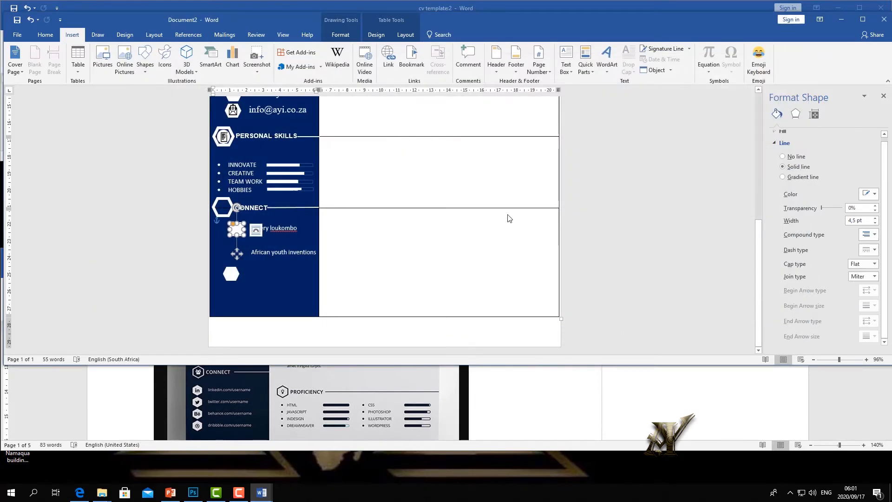
click(462, 271)
click(281, 272)
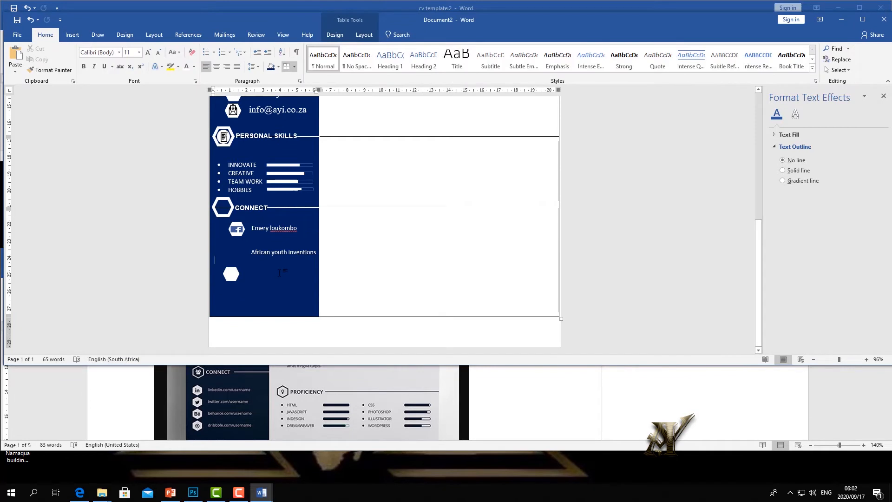
- Move the spare hexagon up beside 'African youth inventions'
click(233, 270)
drag(235, 272, 239, 248)
click(259, 274)
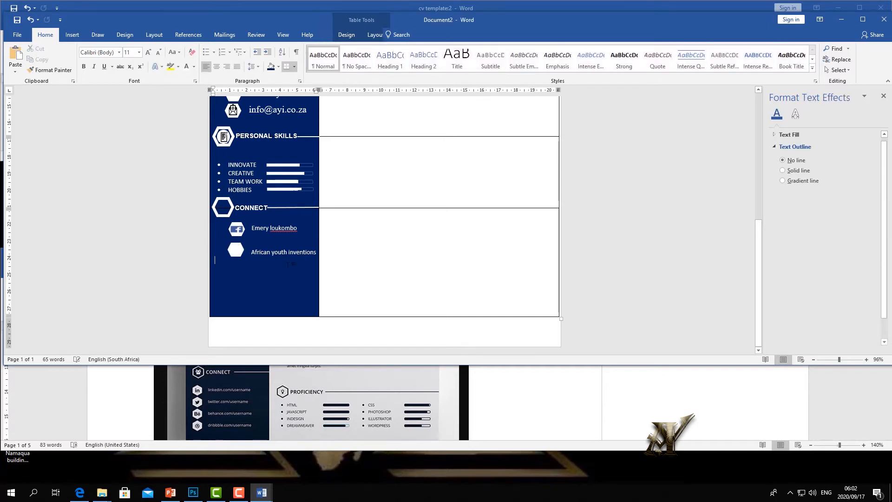
click(236, 255)
click(259, 276)
click(307, 252)
- Zoom out to view the whole page, then bring the reference CV template forward
scroll(247, 294, up, 10)
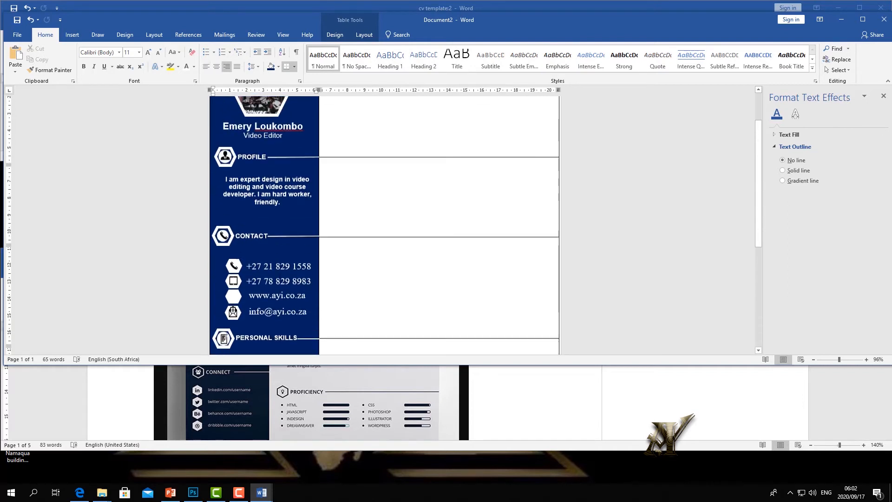
scroll(358, 302, down, 8)
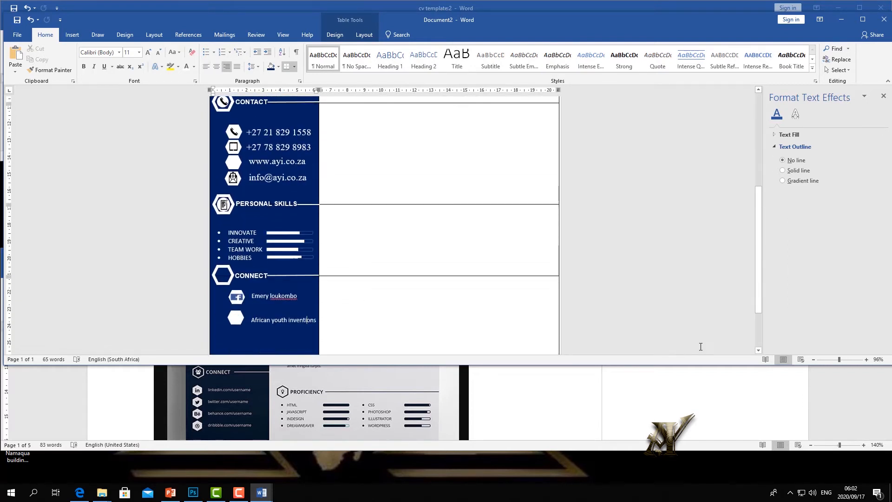
drag(835, 360, 830, 360)
scroll(478, 296, up, 2)
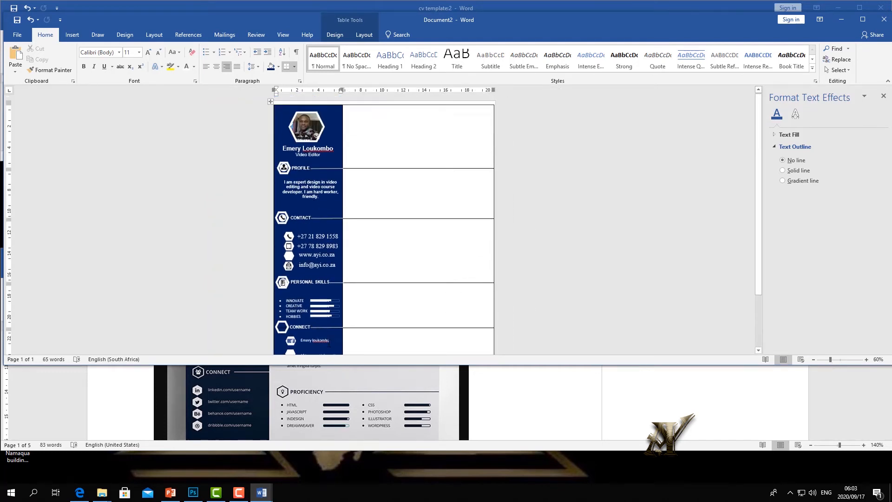
click(296, 393)
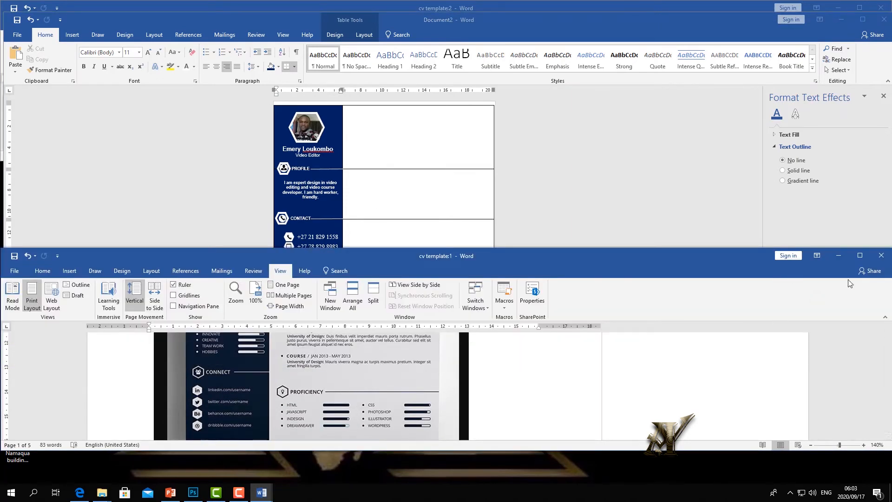
- Maximize the reference template, scroll its Work Experience section, then switch back to the CV
click(860, 255)
scroll(464, 279, up, 6)
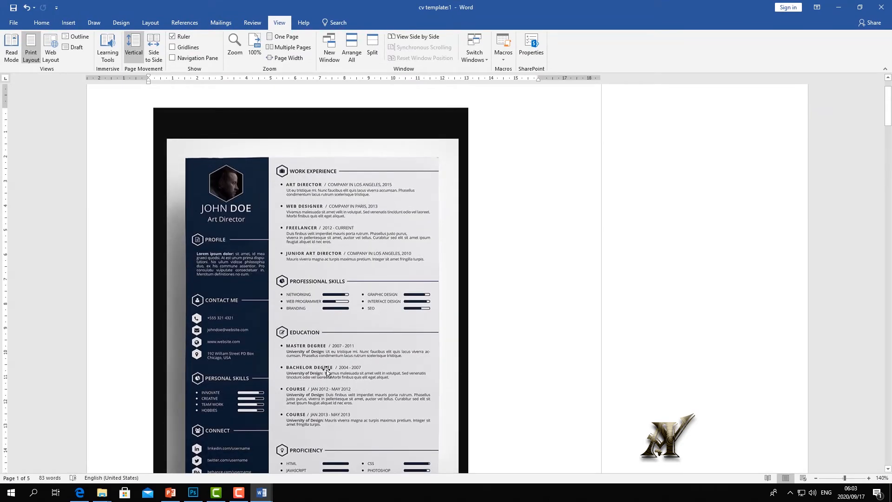
scroll(366, 372, down, 2)
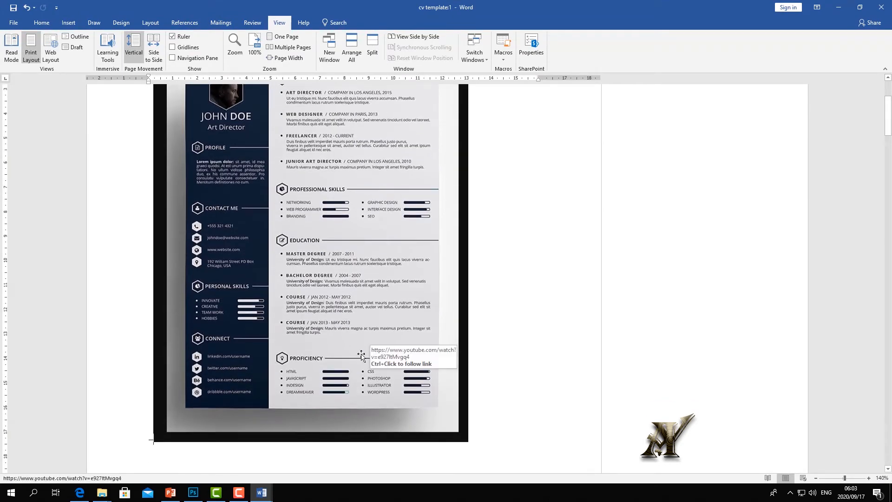
key(alt+Tab)
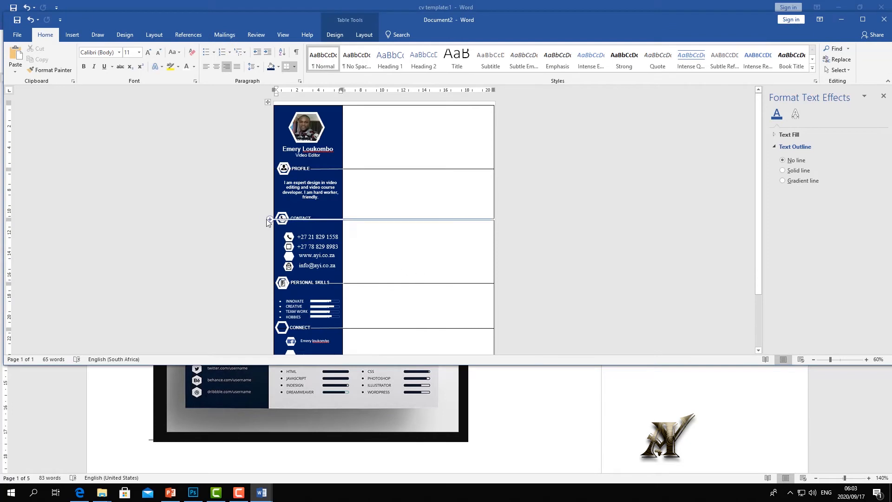
- Erase the right column's old row borders below PROFILE, CONTACT and PERSONAL SKILLS
click(268, 102)
click(364, 35)
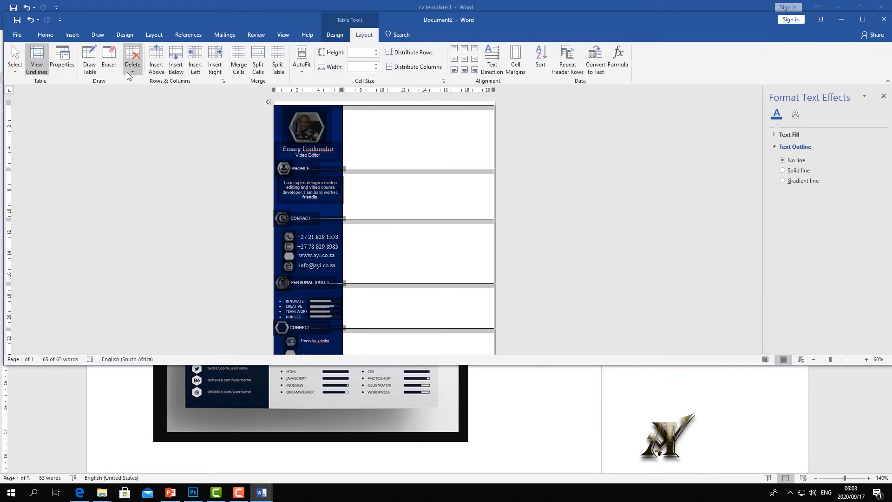
click(109, 56)
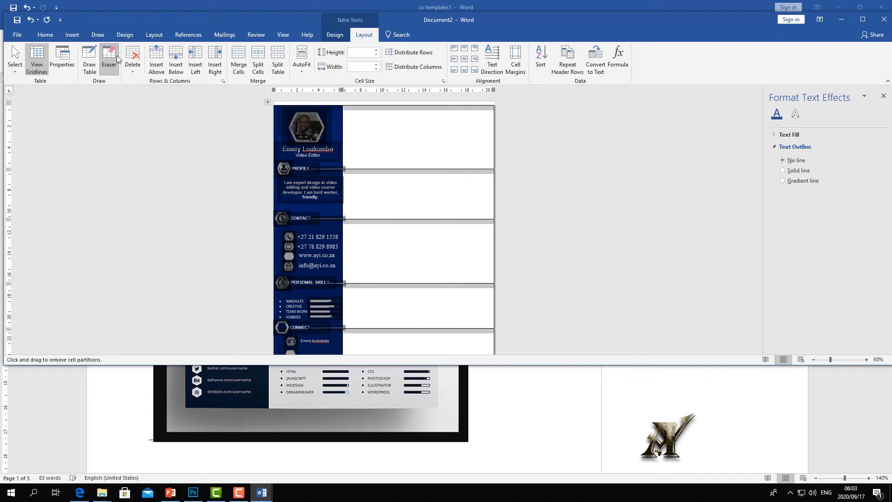
click(415, 218)
click(93, 55)
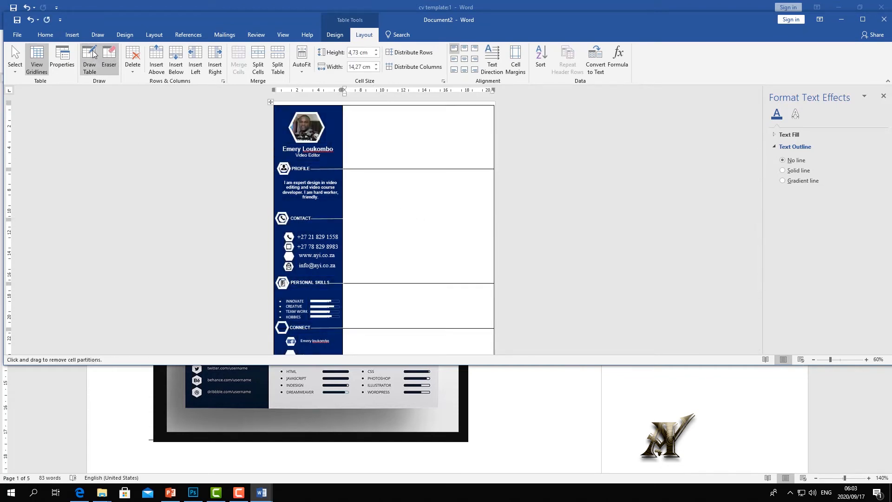
click(358, 169)
click(385, 283)
click(385, 327)
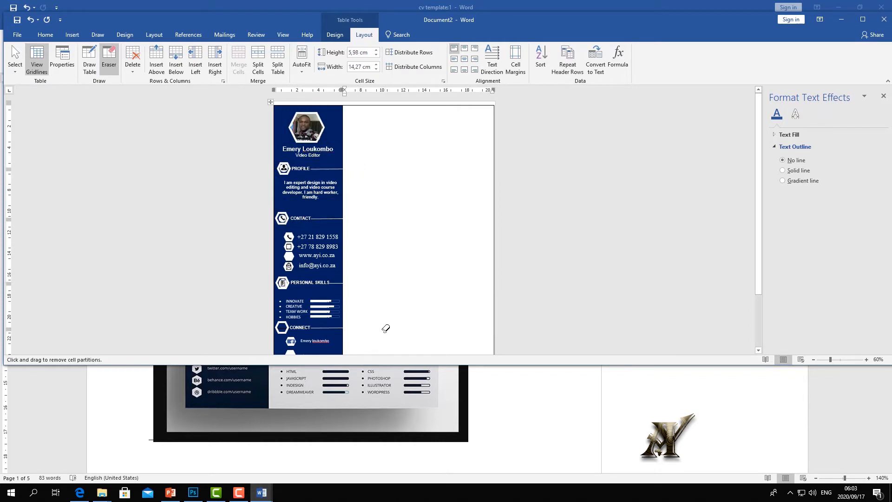
- Draw two new horizontal row lines across the right column
click(93, 55)
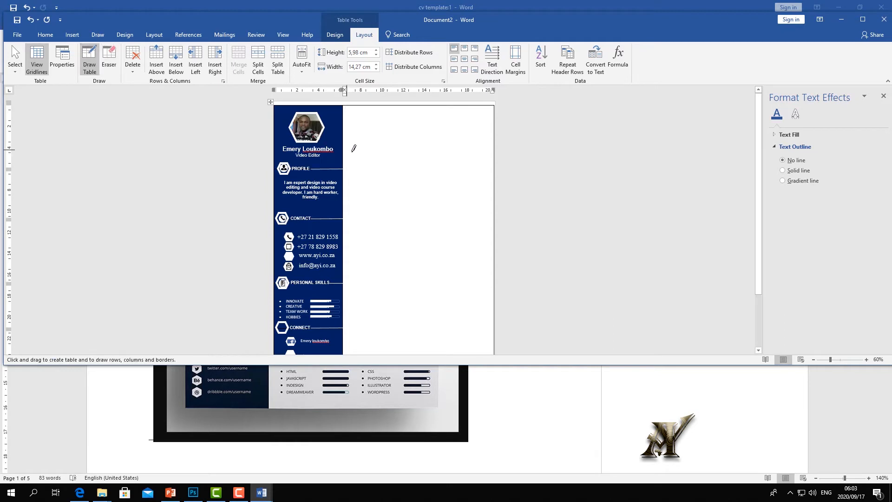
drag(346, 182, 446, 181)
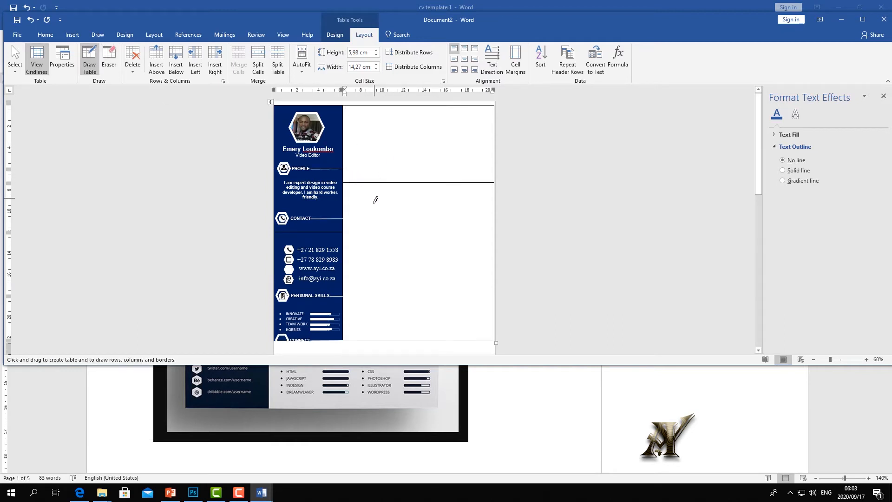
scroll(374, 195, down, 3)
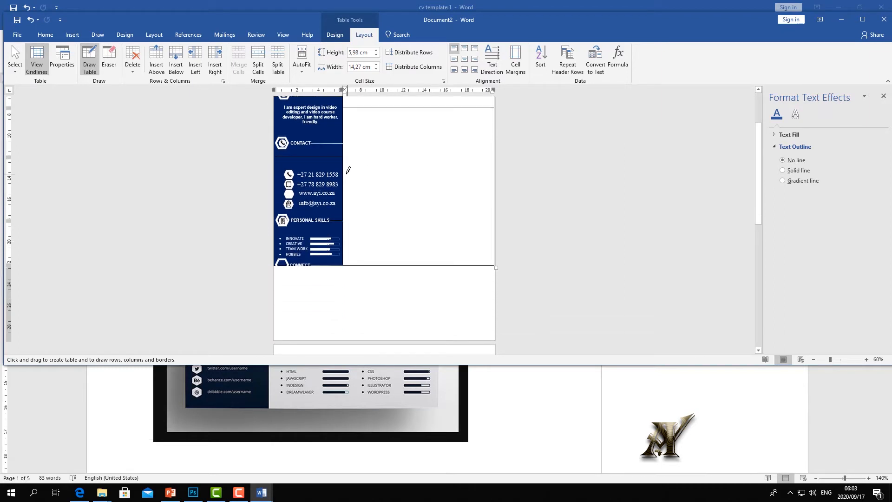
drag(357, 173, 425, 177)
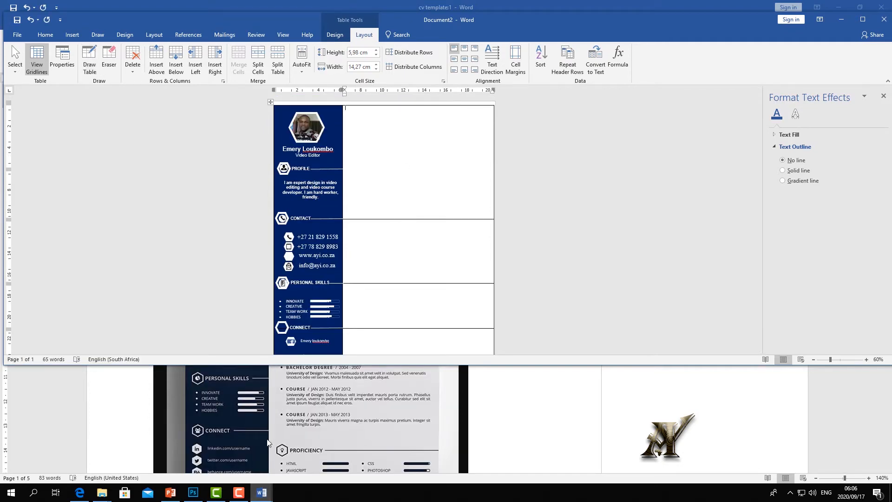
- After checking the reference CV, shade the right column's cells light grey
click(345, 417)
scroll(346, 411, up, 1)
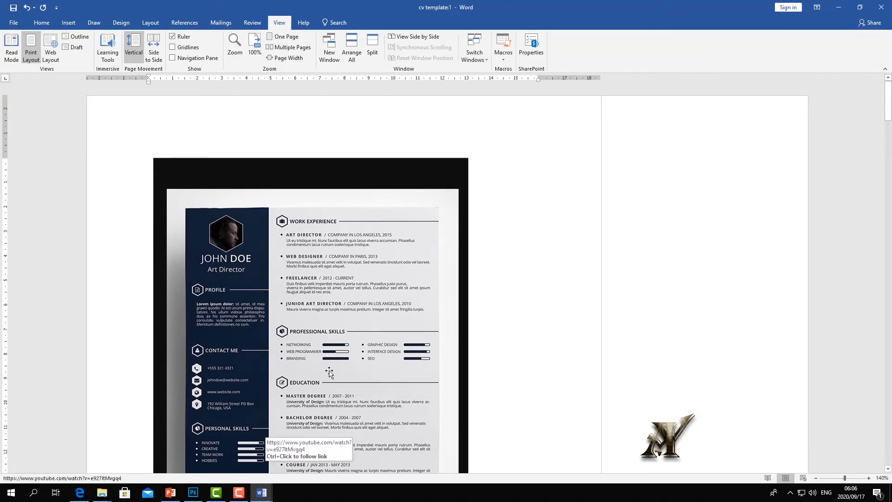
click(274, 427)
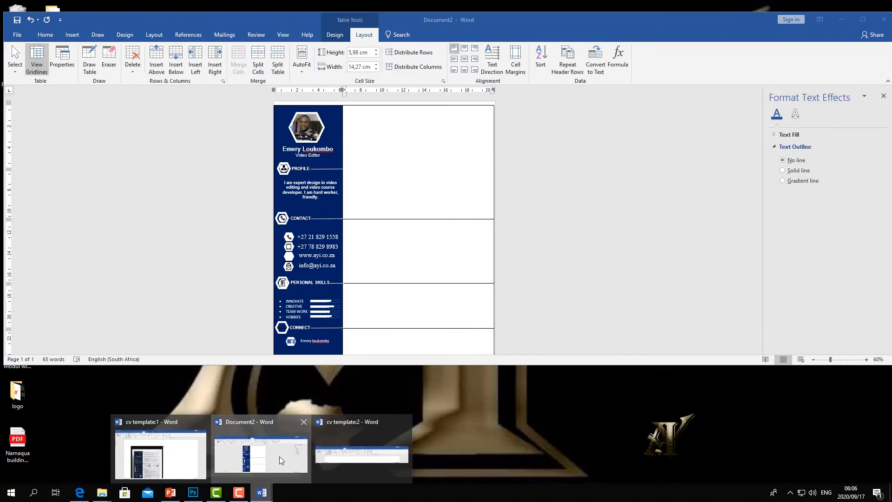
click(280, 456)
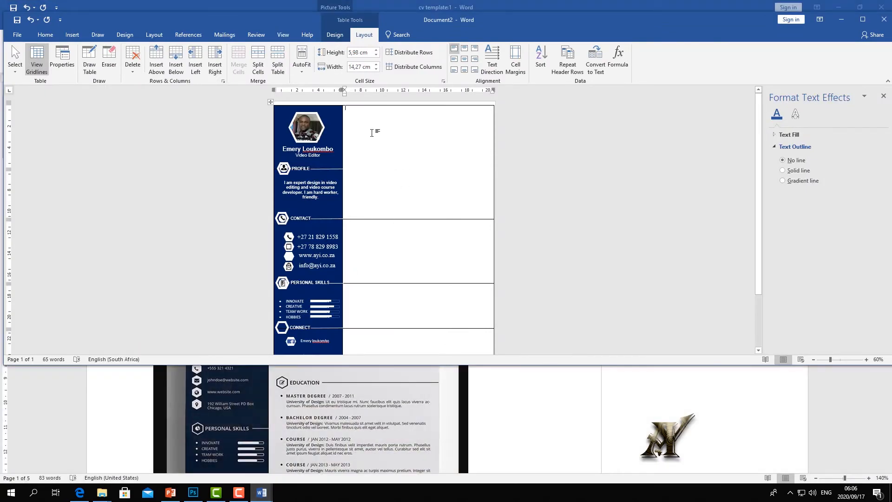
drag(374, 140, 404, 325)
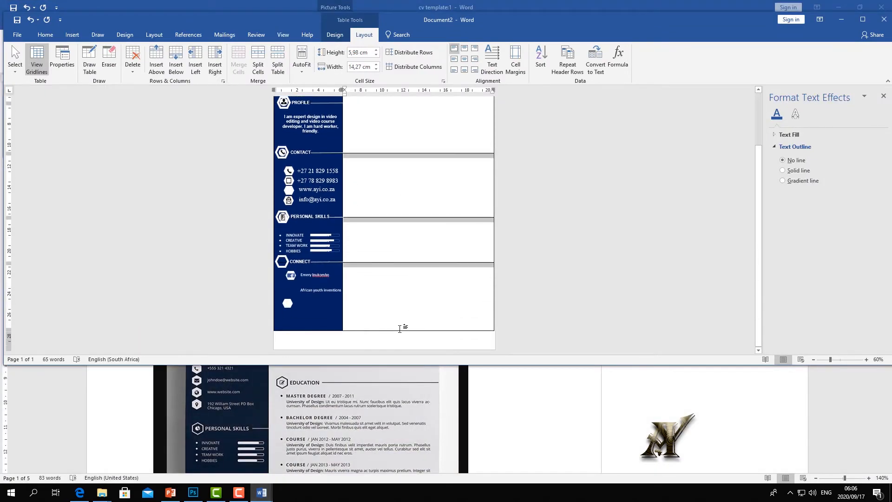
click(45, 34)
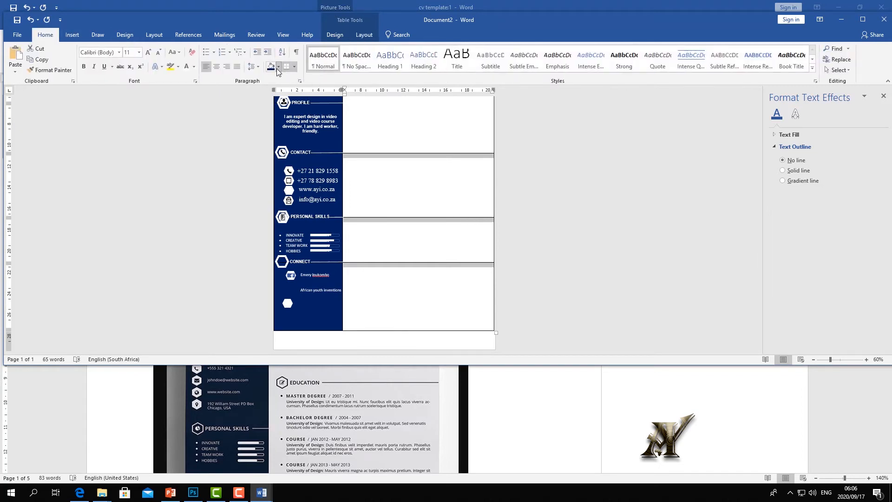
click(278, 69)
scroll(430, 150, up, 2)
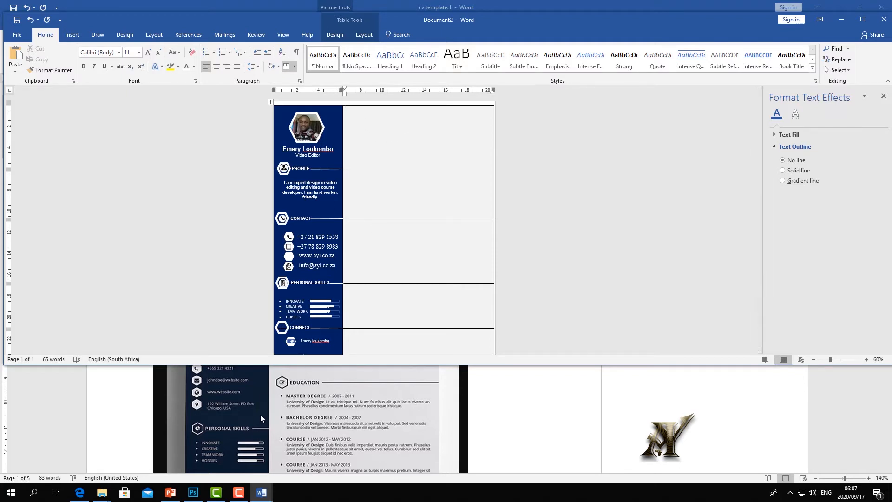
- Copy the PROFILE divider line into the top-right cell, then undo the paste
click(324, 170)
right_click(323, 170)
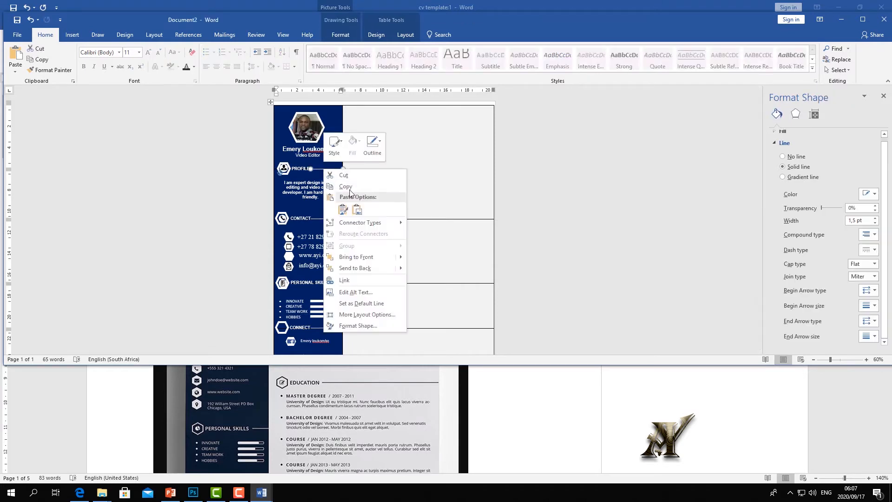
click(393, 185)
right_click(421, 160)
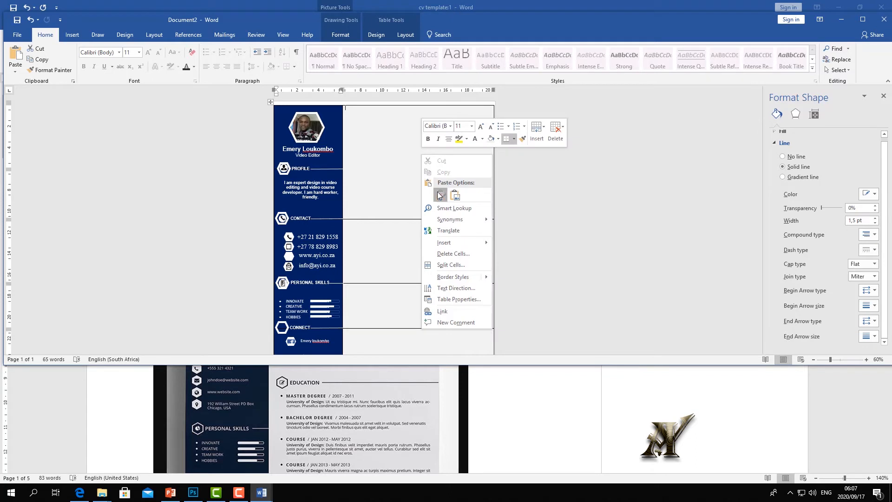
click(439, 194)
click(372, 106)
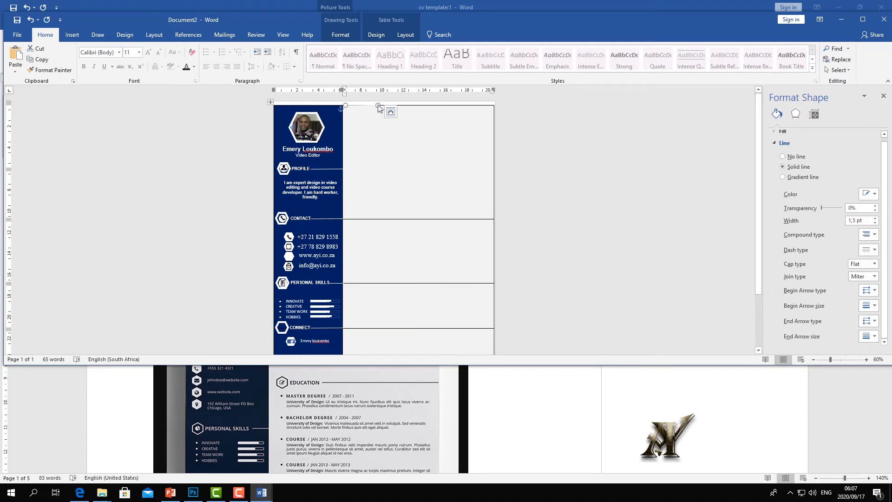
click(383, 112)
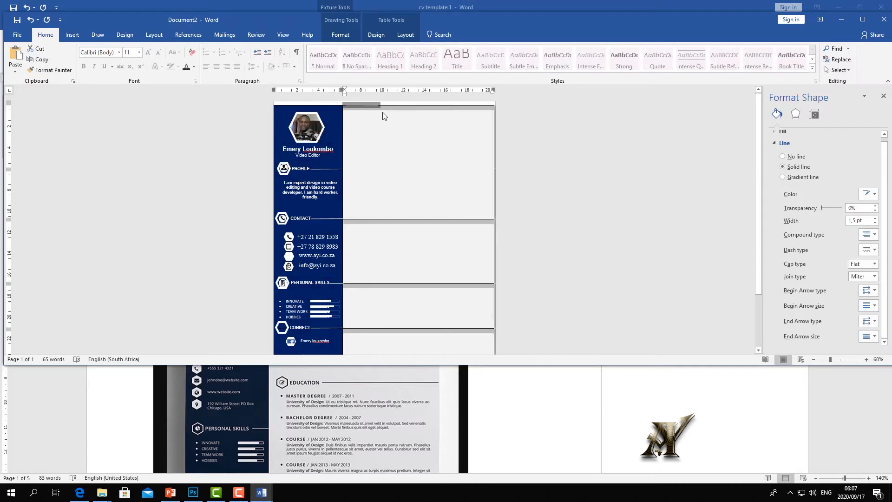
click(30, 19)
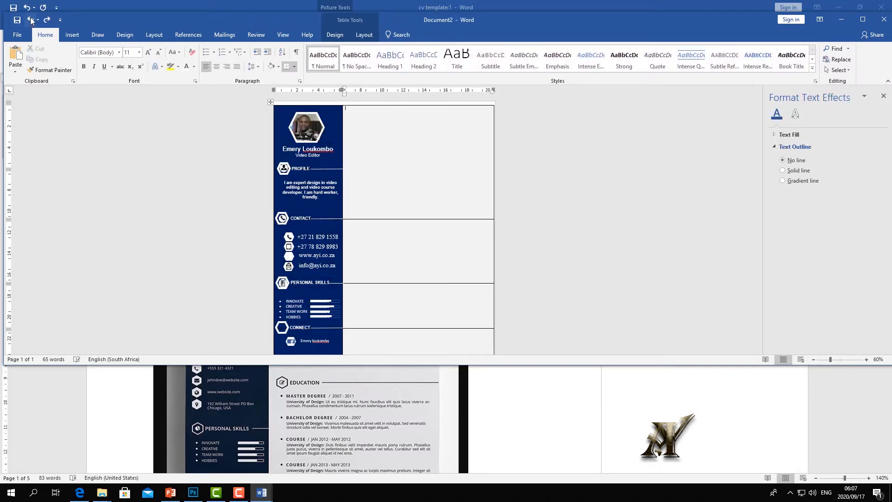
- Draw a straight line across the top-right cell, styled solid black at 3 pt weight
click(75, 35)
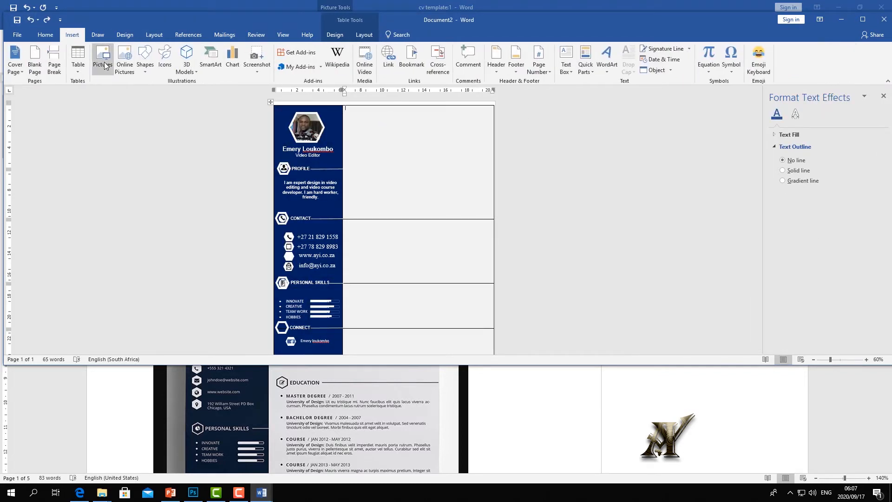
click(146, 72)
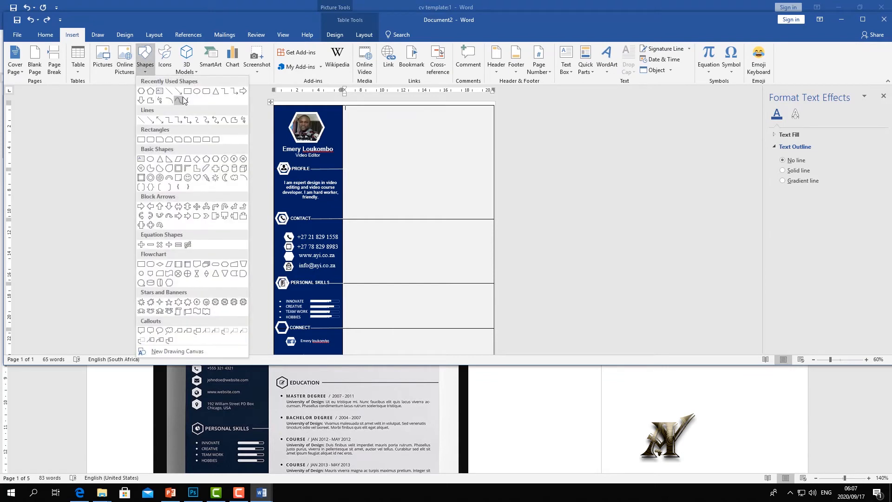
click(169, 92)
mouse_move(353, 113)
mouse_down()
mouse_move(499, 125)
mouse_move(494, 113)
mouse_up()
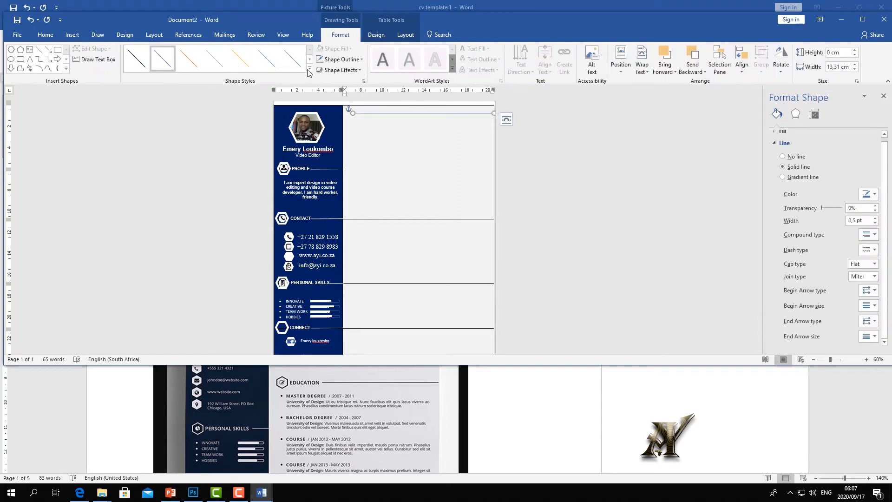
click(138, 58)
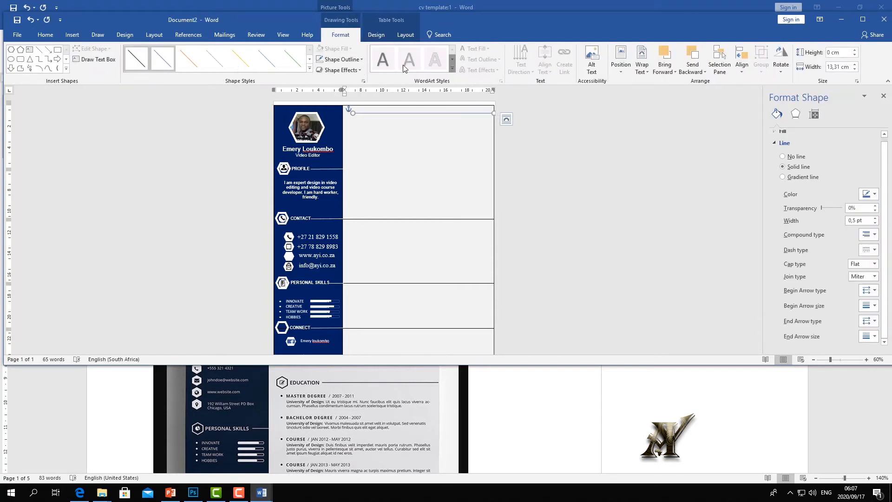
click(362, 59)
mouse_move(347, 181)
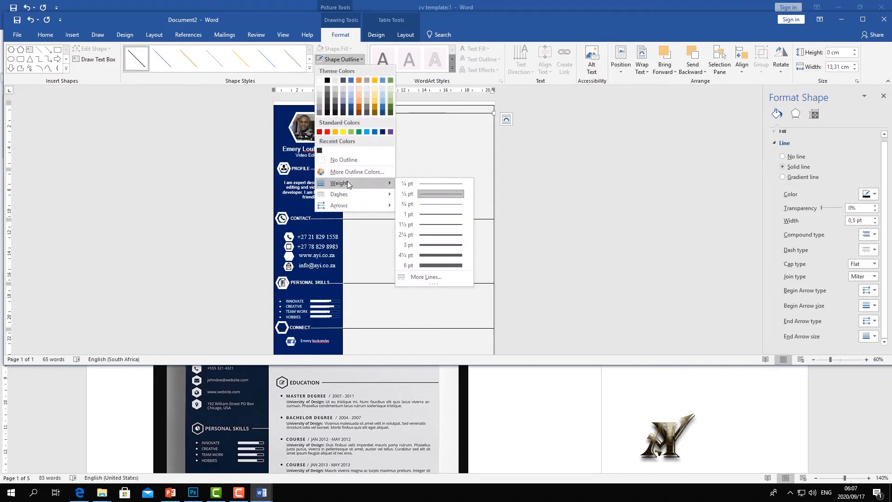
click(440, 244)
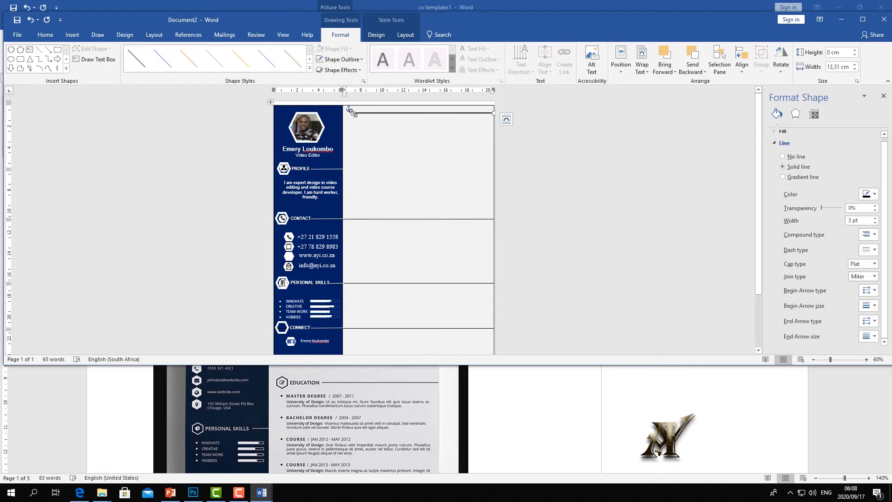
- After comparing with the reference CV, shorten the line from its left end
click(350, 391)
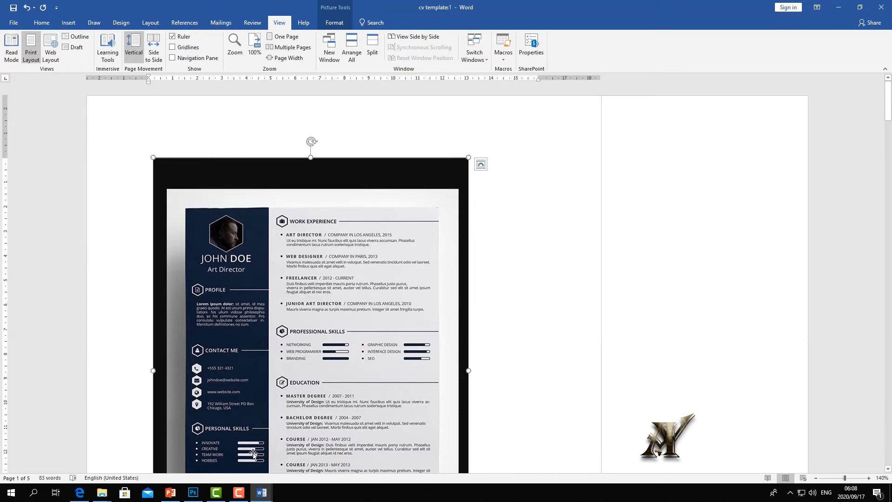
click(261, 494)
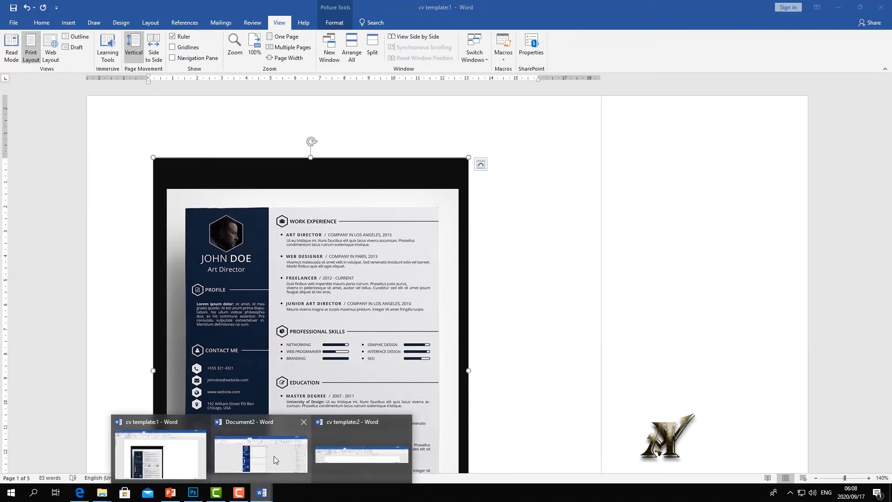
click(274, 456)
drag(352, 112, 412, 113)
click(550, 216)
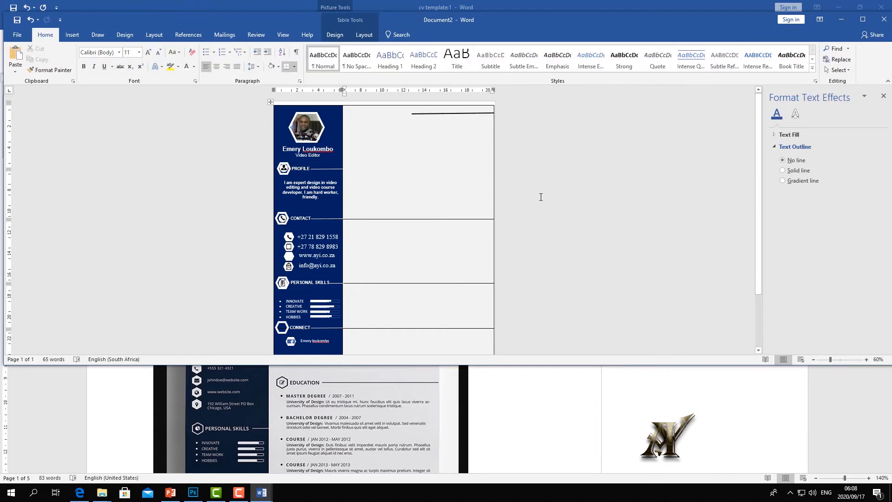
- Raise the black line slightly and level its left end so it runs horizontally
click(451, 113)
drag(450, 101, 448, 109)
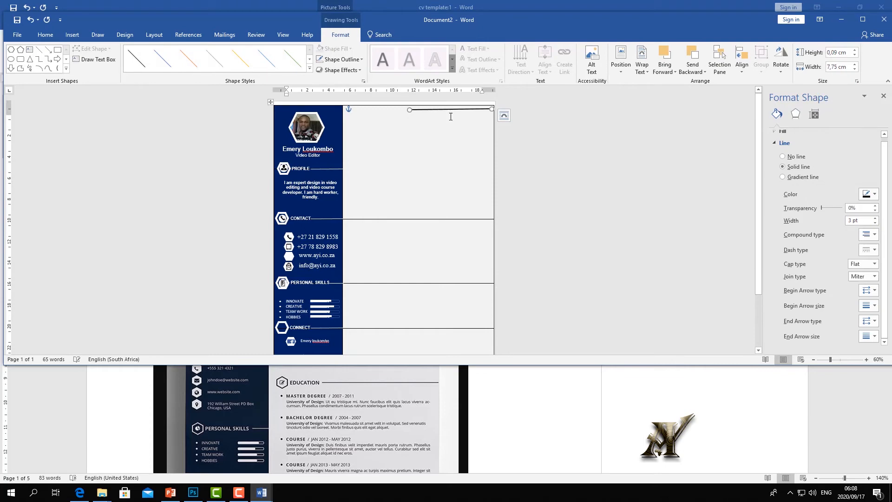
click(447, 153)
drag(836, 362, 849, 358)
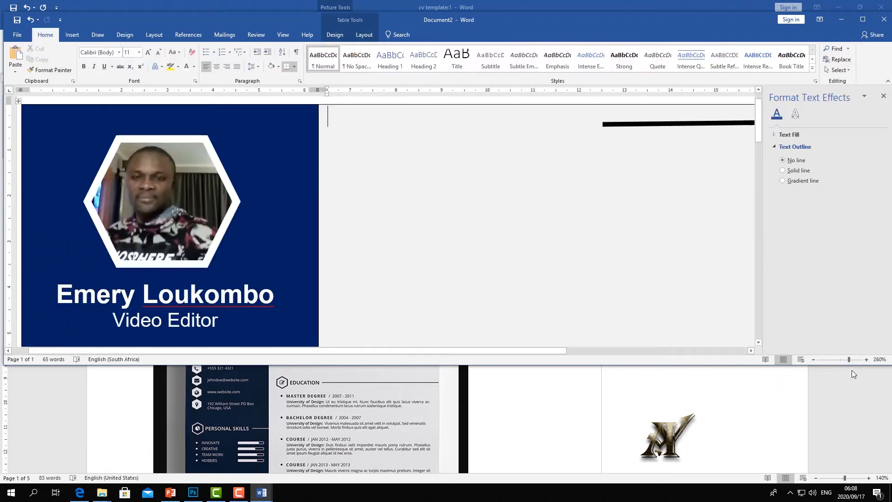
drag(849, 359, 841, 359)
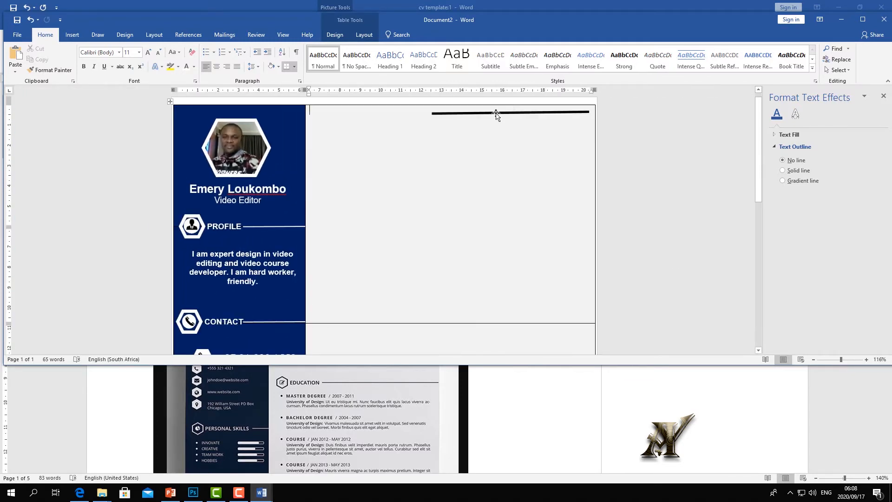
click(497, 114)
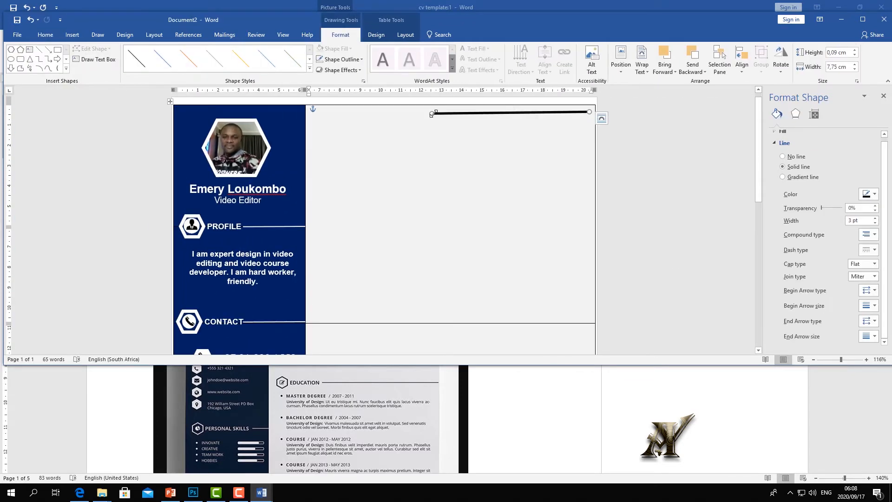
drag(430, 109, 469, 112)
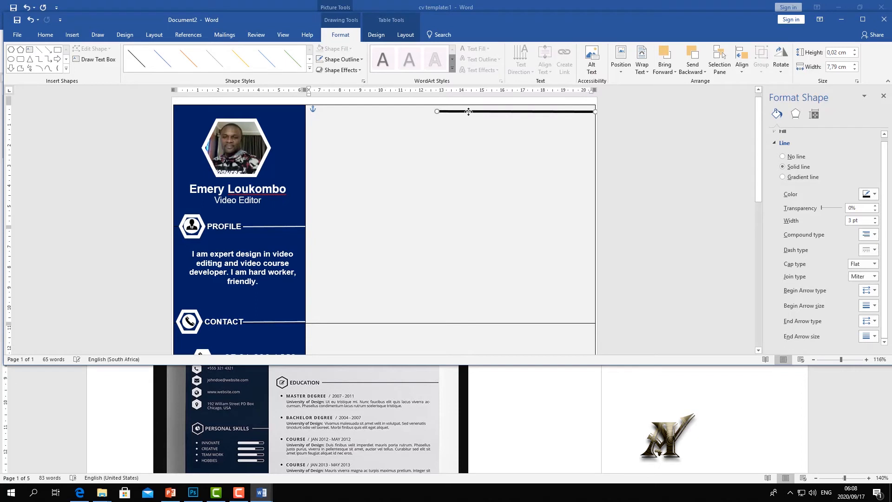
click(351, 172)
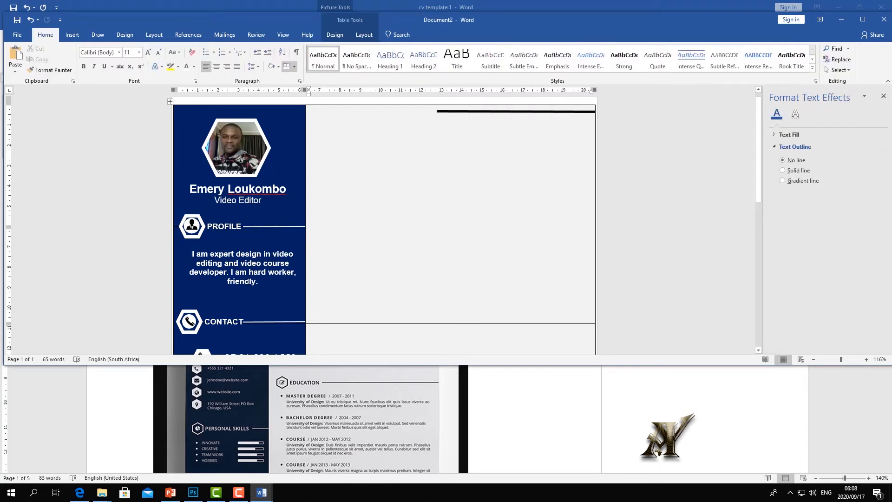
- Paste a copy of the PROFILE heading text box into the top-right cell
click(219, 222)
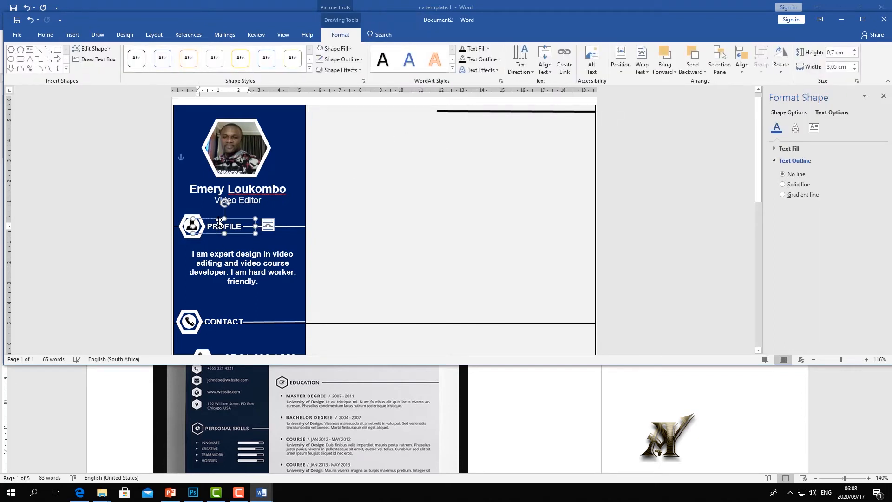
right_click(218, 222)
click(230, 235)
right_click(338, 180)
click(358, 222)
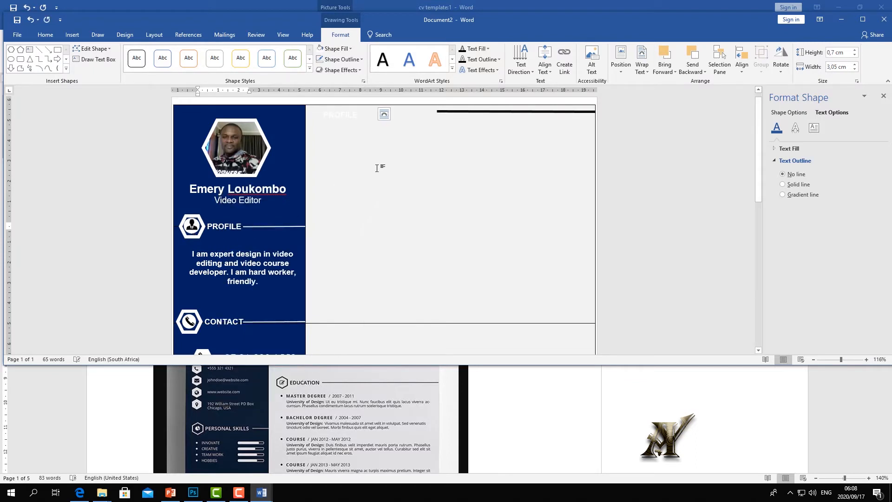
click(357, 114)
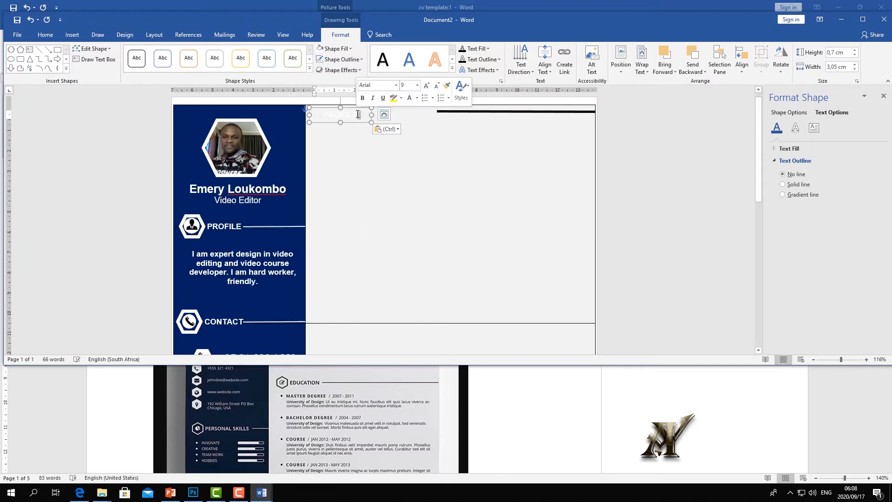
double_click(357, 114)
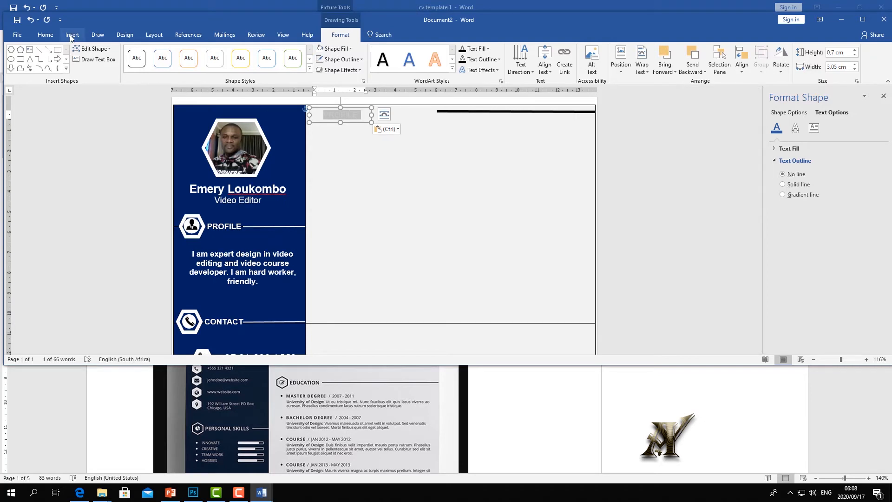
- Make the copied heading black and retype it as 'Work Experienece', widened to one line
click(45, 35)
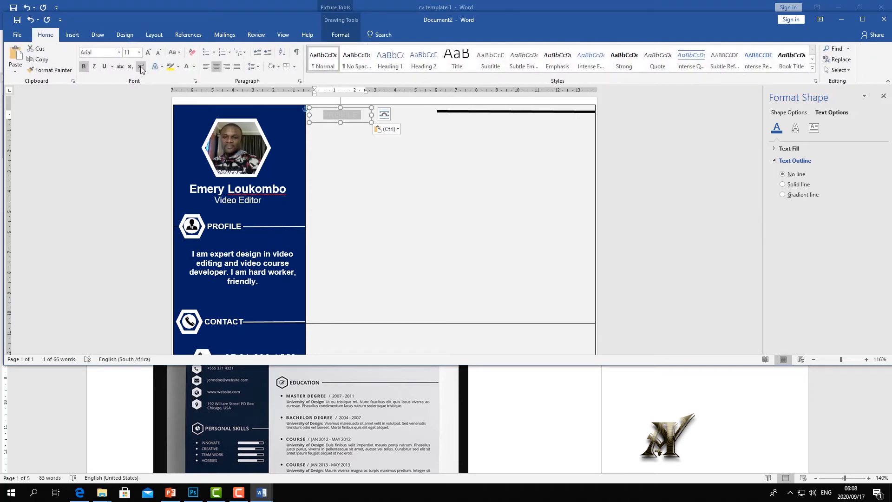
click(194, 67)
click(186, 74)
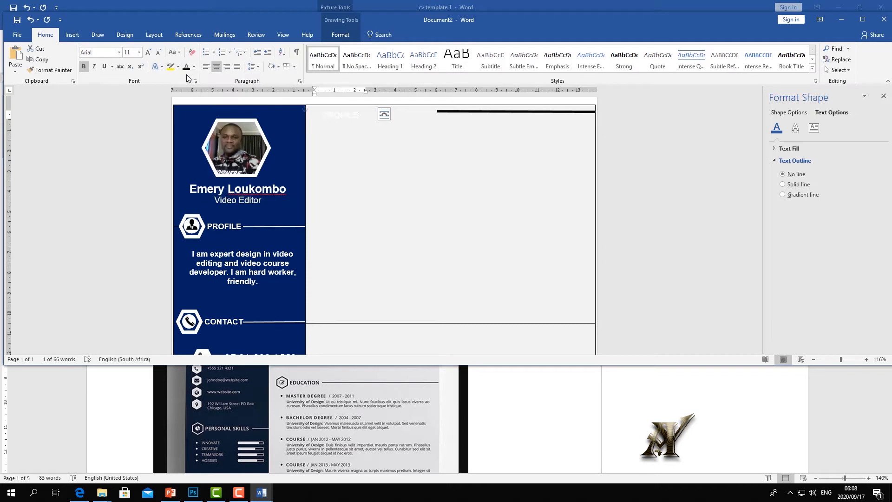
key(BackSpace)
text(Work Experienec)
click(374, 121)
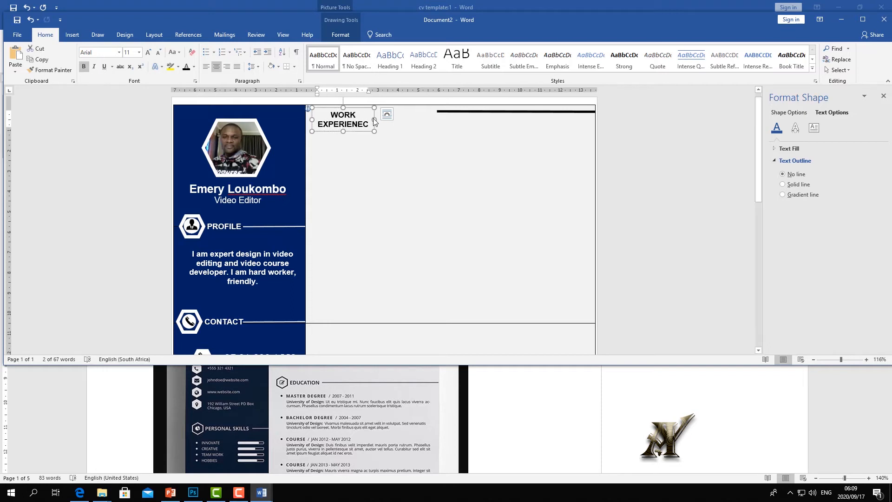
click(372, 124)
drag(393, 123, 426, 121)
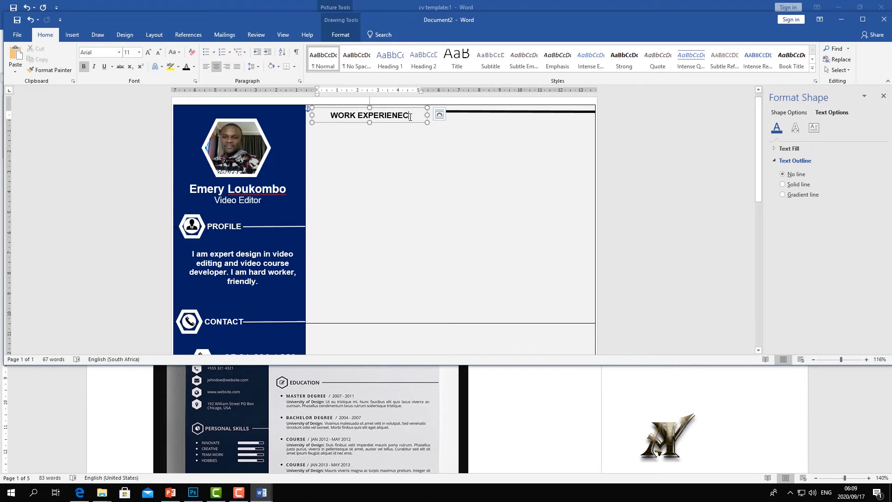
text(e)
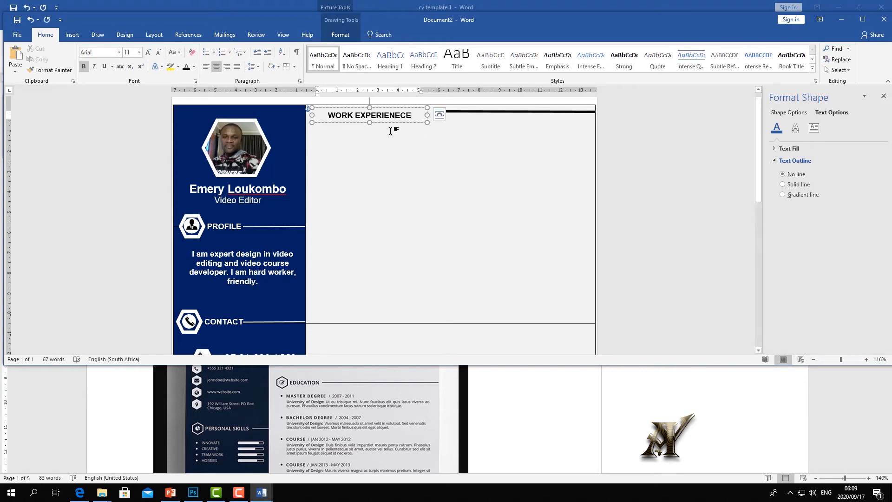
- Move the heading box slightly right and up beside the thick line
click(389, 115)
mouse_move(402, 110)
mouse_down()
mouse_move(431, 113)
mouse_move(419, 113)
mouse_up()
key(Up)
key(Up)
key(Up)
key(Up)
key(Up)
key(Up)
click(367, 173)
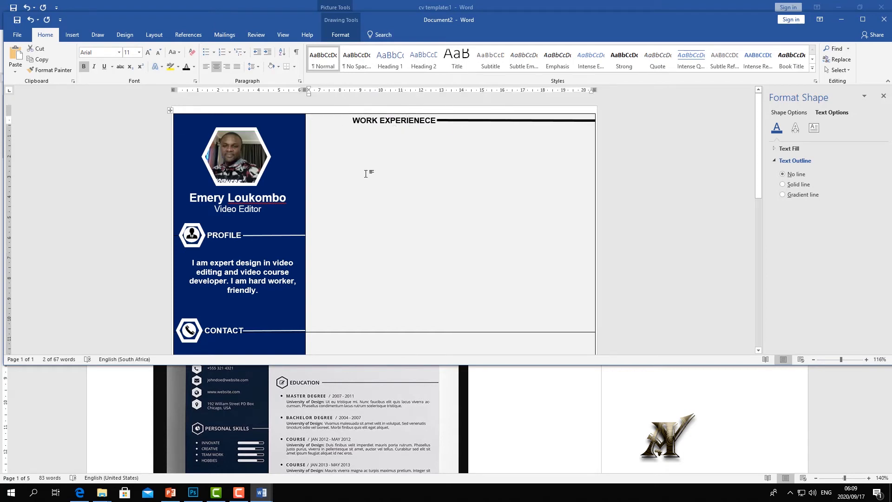
- Copy the contact phone hexagon and paste it at the top of the right cell
click(201, 230)
click(188, 231)
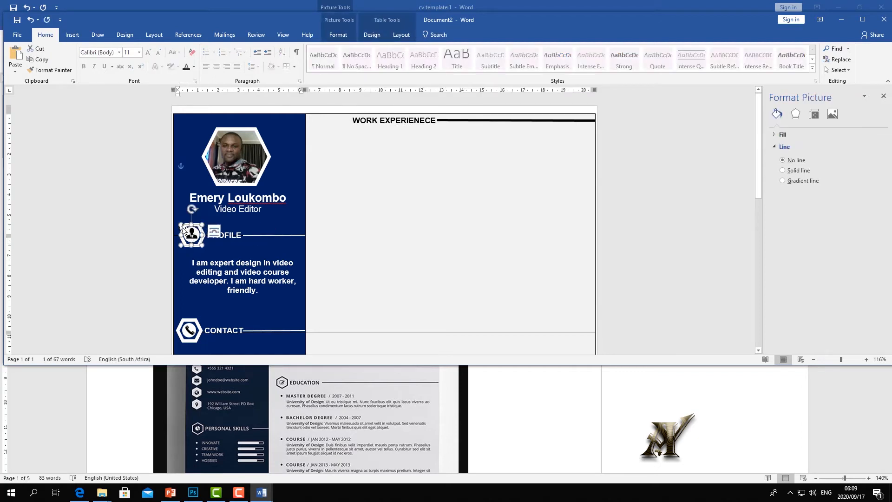
click(195, 323)
right_click(196, 321)
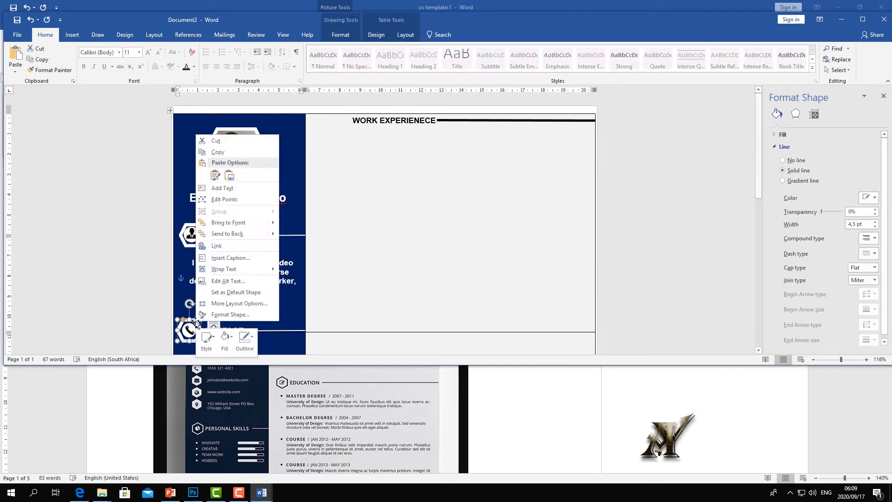
click(216, 152)
right_click(339, 152)
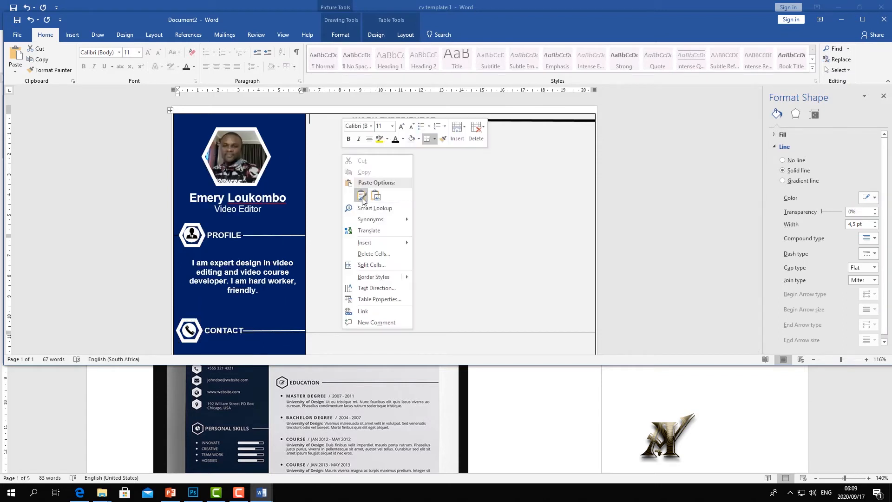
click(359, 190)
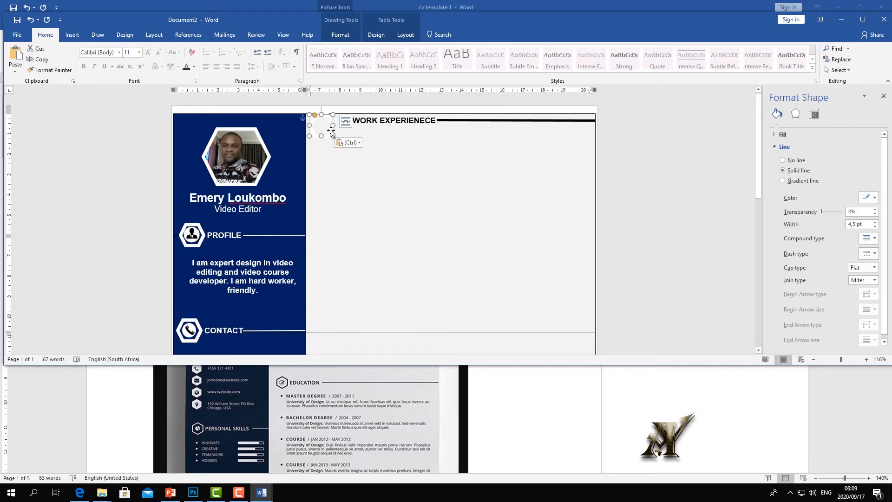
- Give the pasted hexagon a black outline and move it up slightly
click(341, 35)
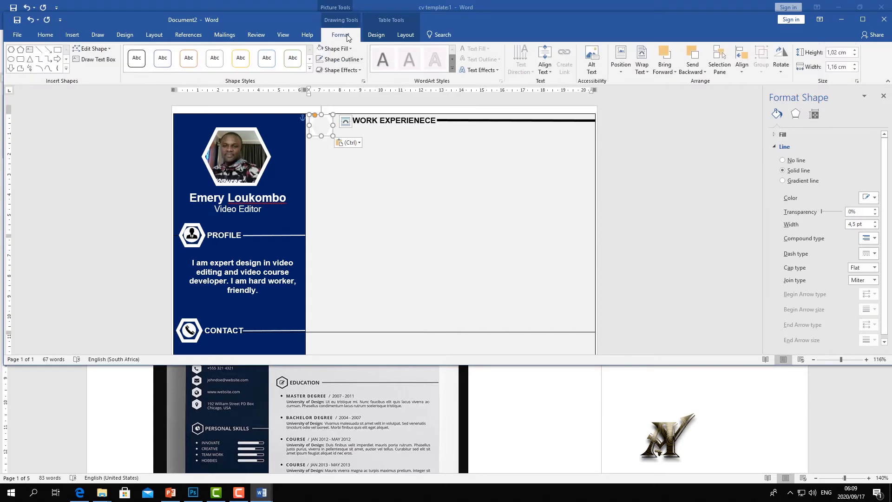
click(362, 60)
click(331, 83)
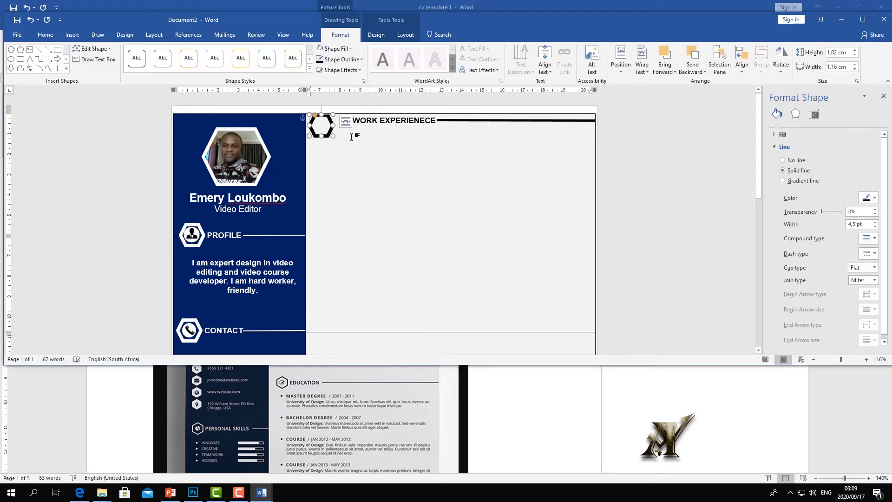
click(364, 148)
drag(329, 121, 328, 122)
click(384, 173)
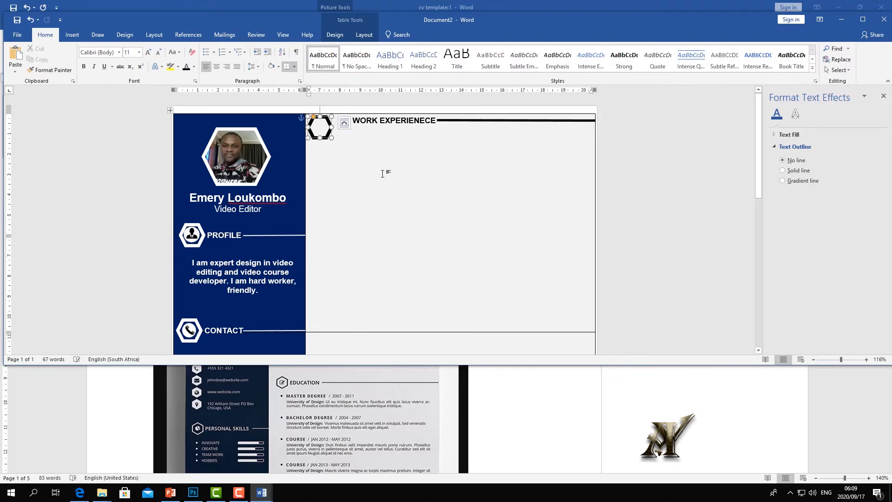
- Lower the thick line slightly and reposition the heading box to align with it
click(480, 122)
drag(480, 122, 482, 126)
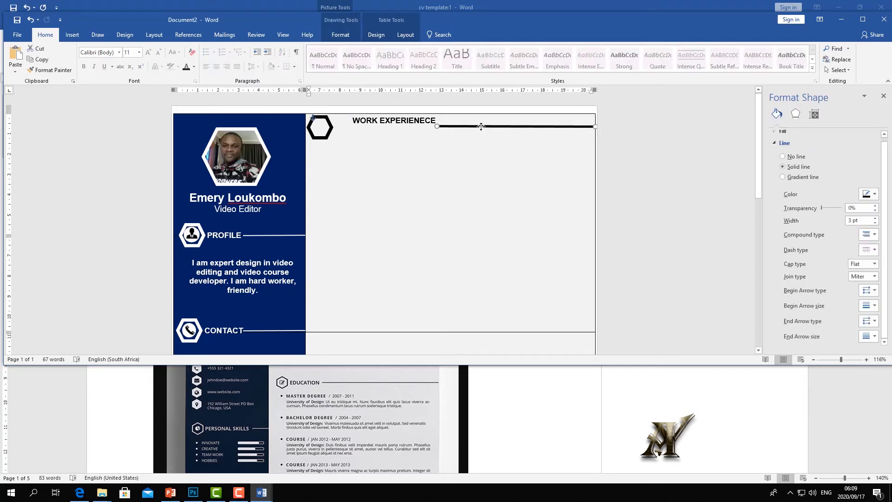
click(412, 120)
drag(411, 114, 405, 125)
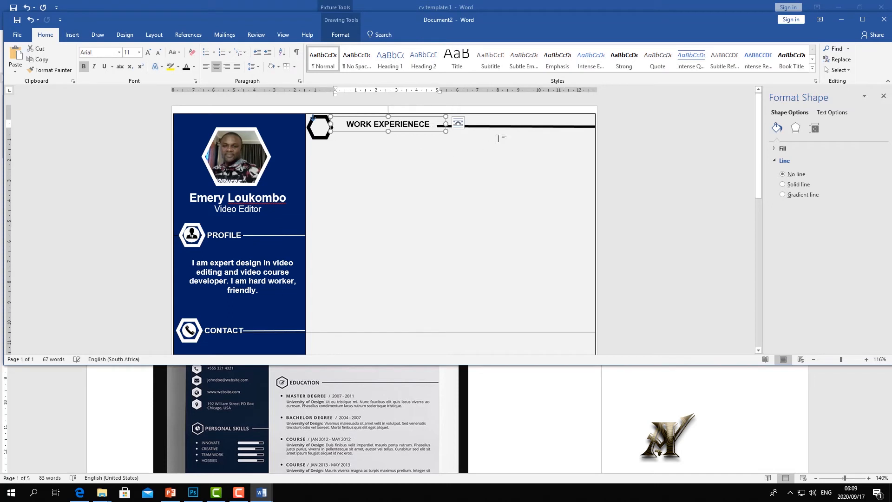
click(501, 130)
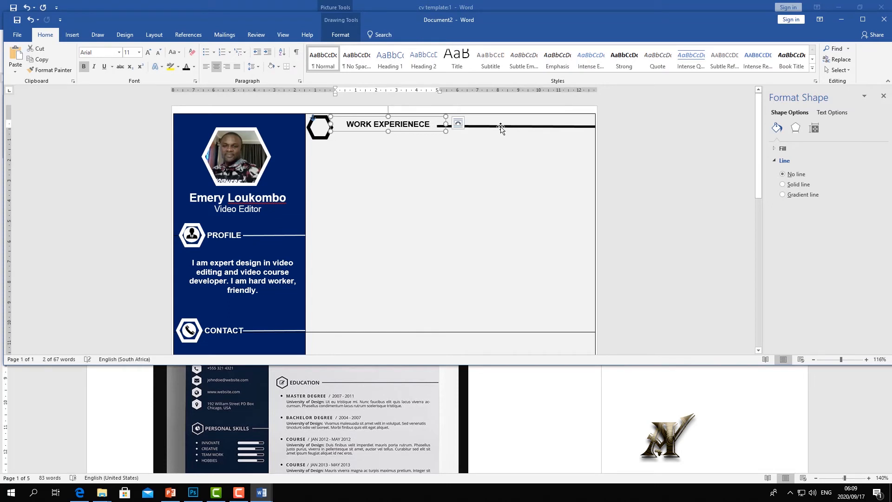
click(426, 124)
drag(415, 122, 416, 122)
click(436, 184)
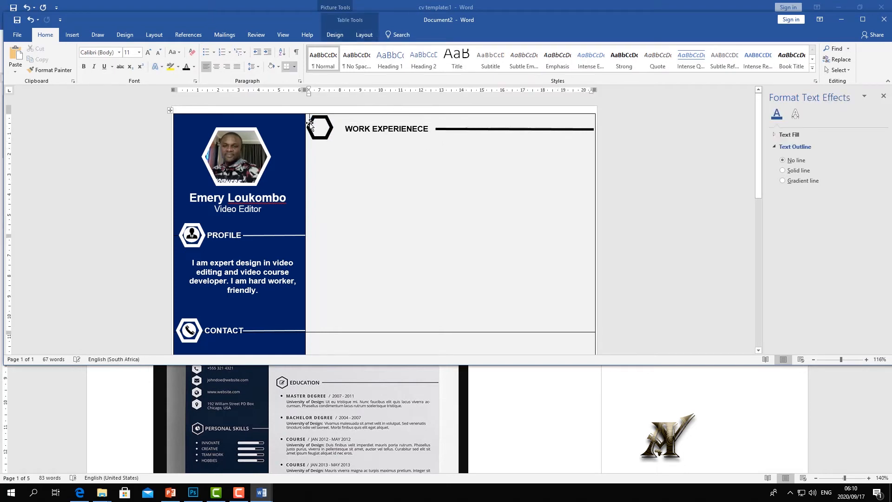
click(326, 130)
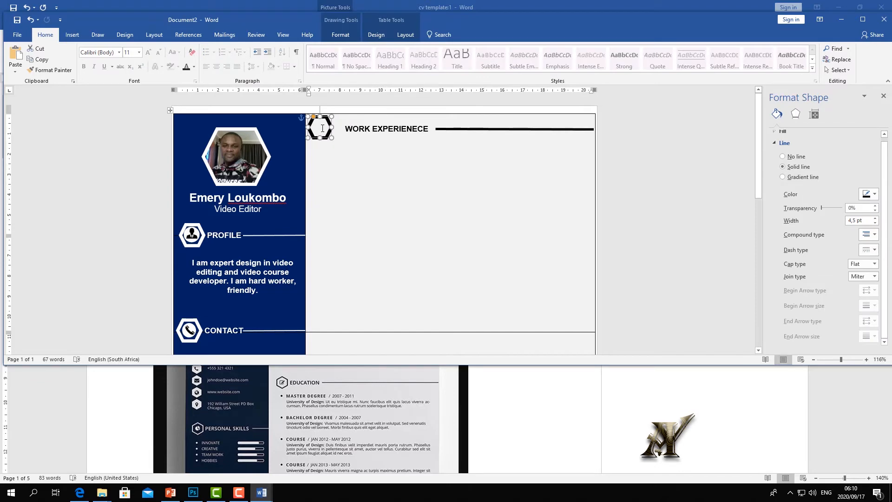
click(323, 129)
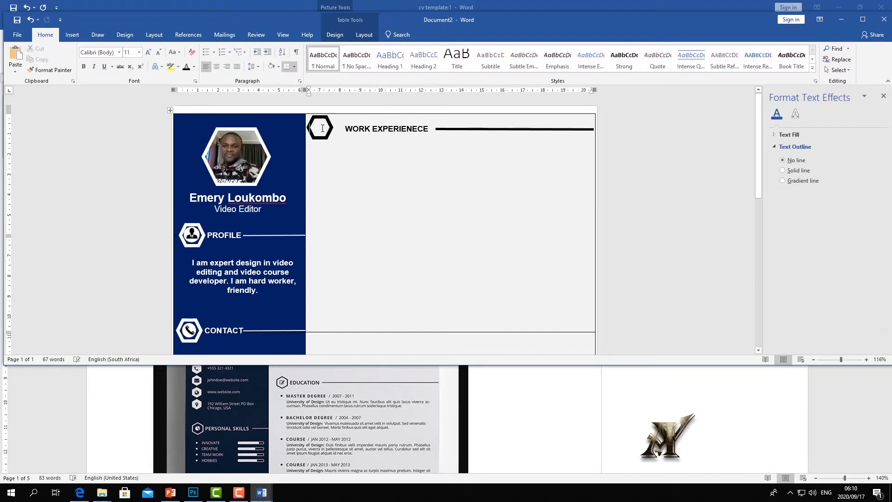
- Insert an online work experience symbol into the hexagon and send it one layer back
click(72, 35)
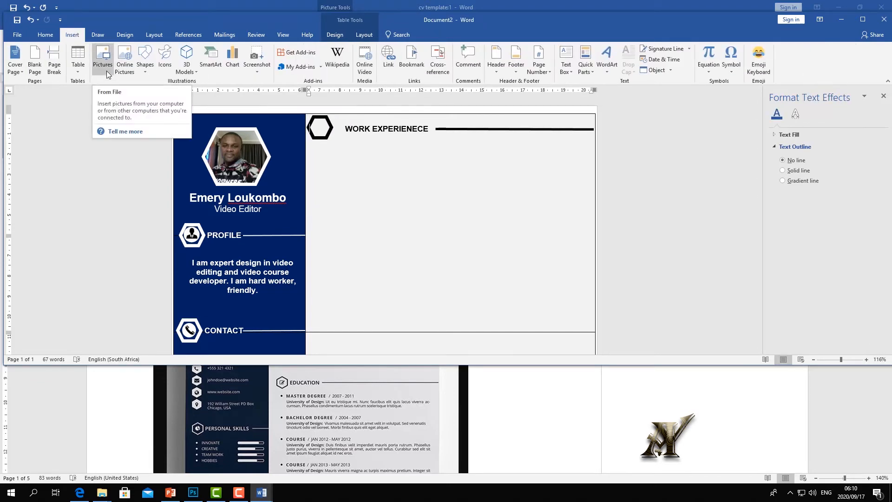
click(124, 63)
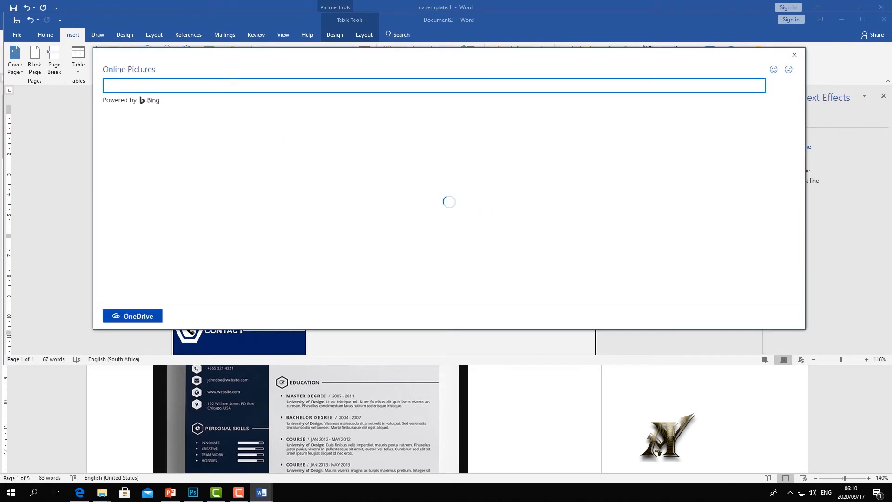
text(wo)
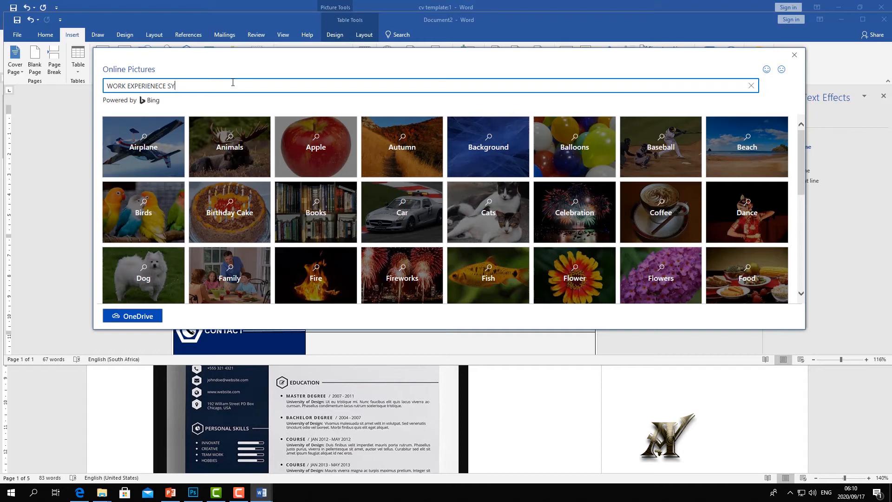
key(Return)
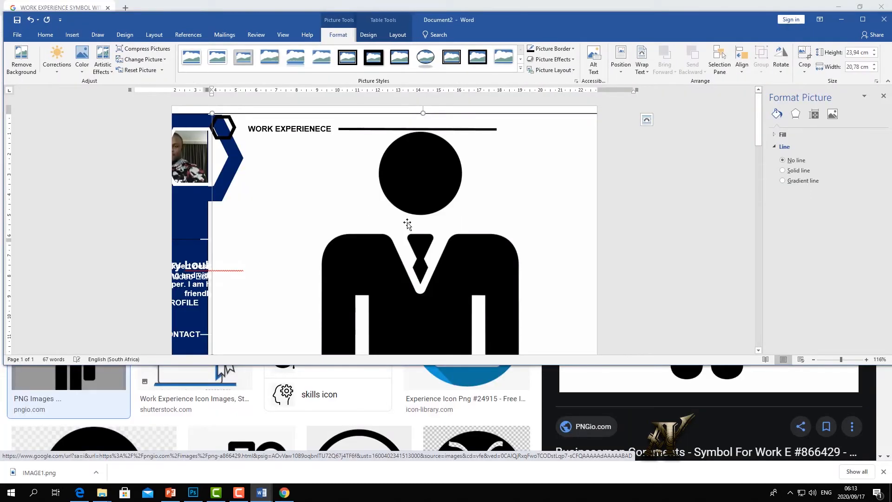
drag(423, 114, 424, 171)
scroll(428, 282, down, 3)
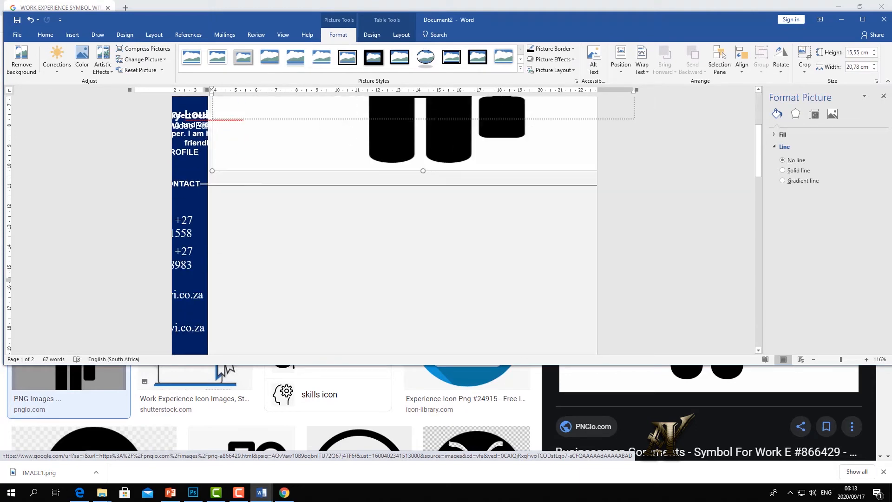
scroll(617, 234, up, 5)
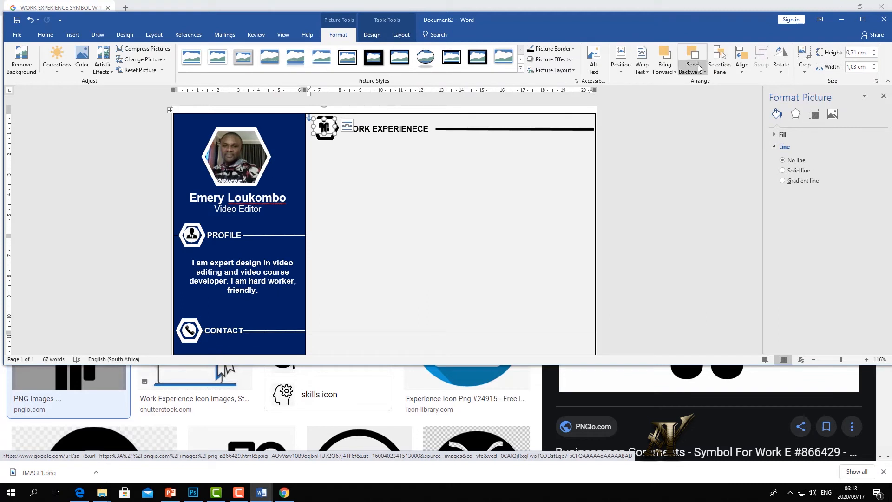
click(698, 67)
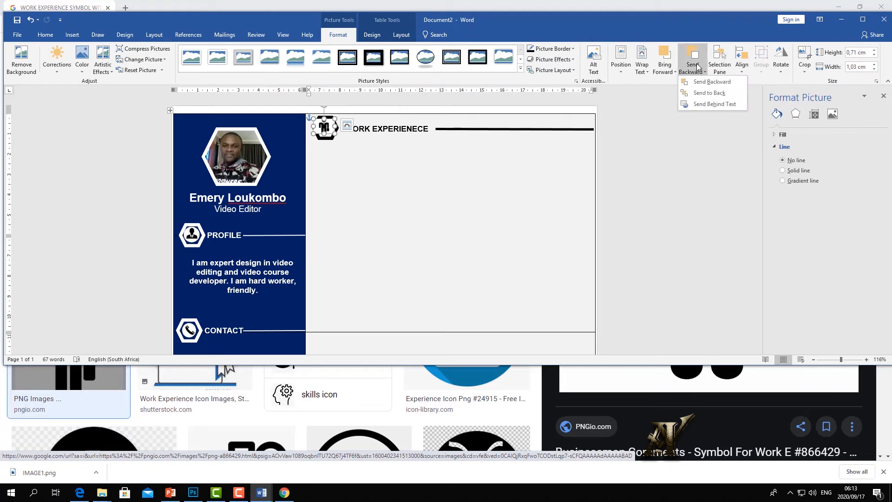
click(703, 82)
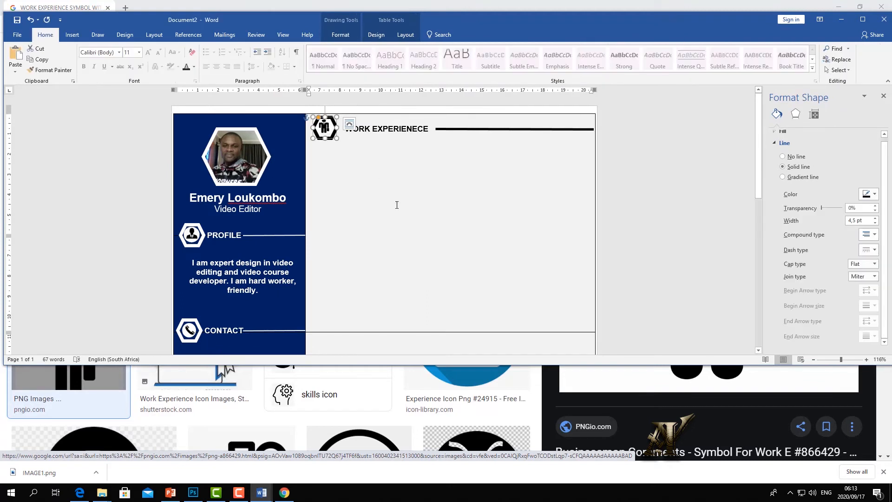
click(397, 205)
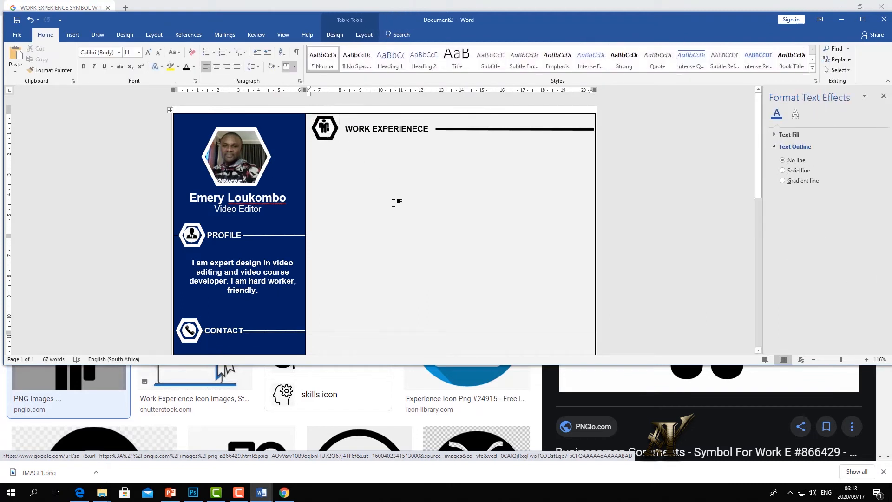
- Continue the 'General manager: Afr…' entry and type a 'Company' heading on the line above
text(era)
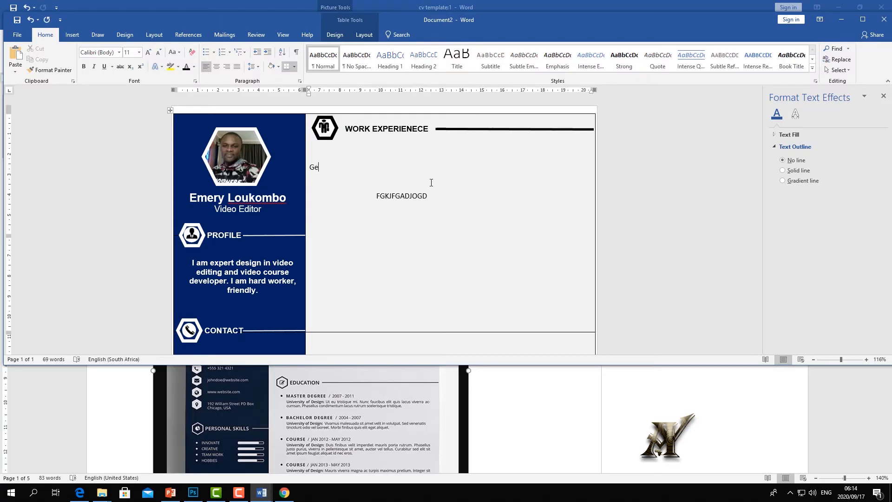
text(l mag)
key(BackSpace)
text(nager:   African youth inventions company)
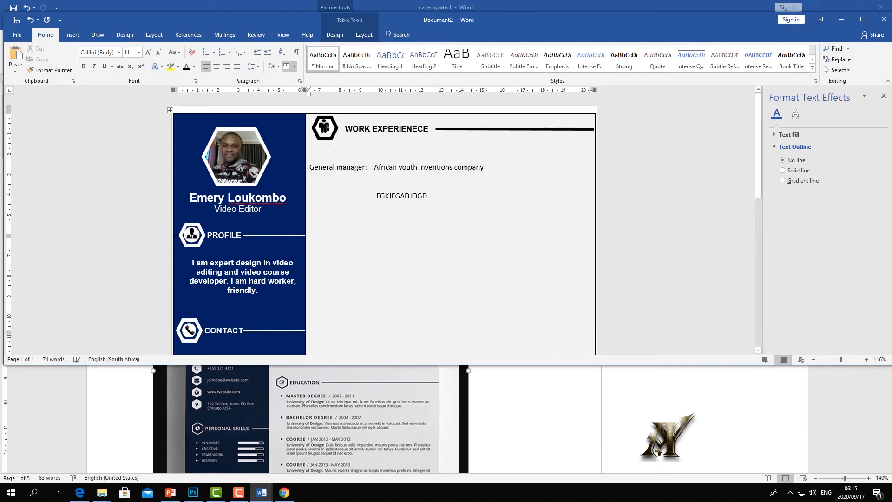
click(347, 153)
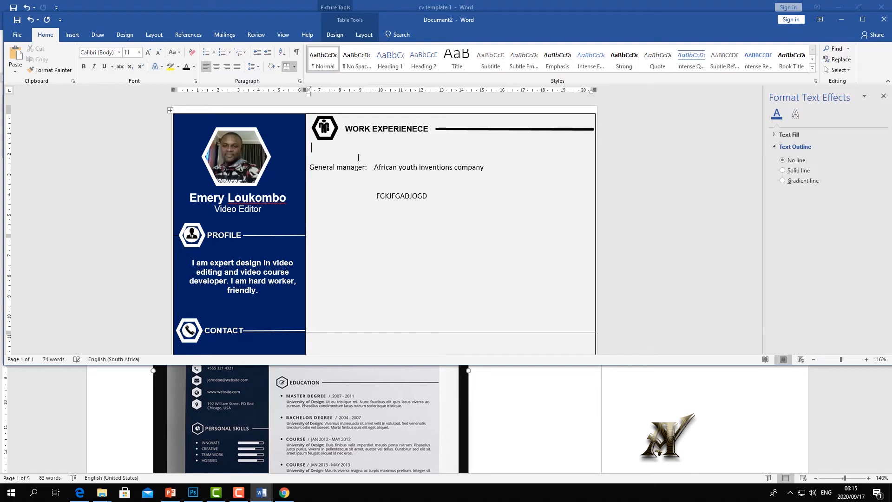
text(Comap)
text(ny)
click(313, 150)
key(Return)
- Format Company in bold Times New Roman at size 14
drag(346, 167, 310, 167)
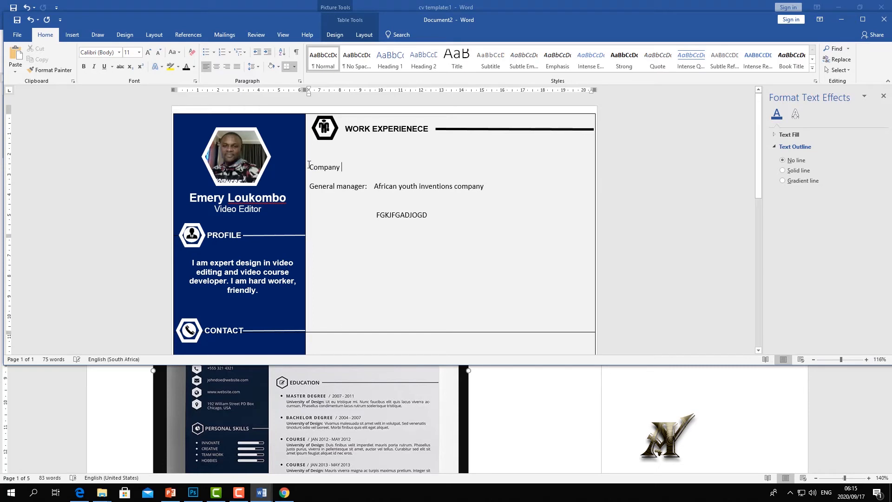
click(112, 52)
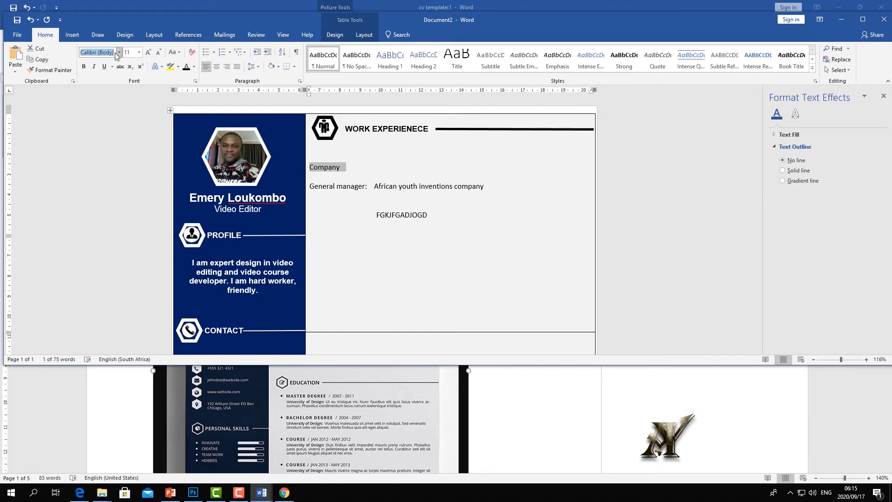
click(120, 53)
click(116, 108)
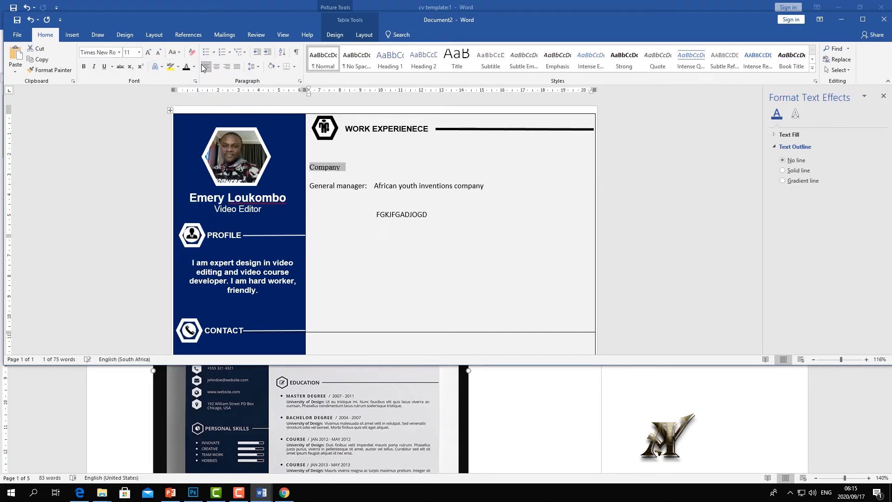
click(84, 66)
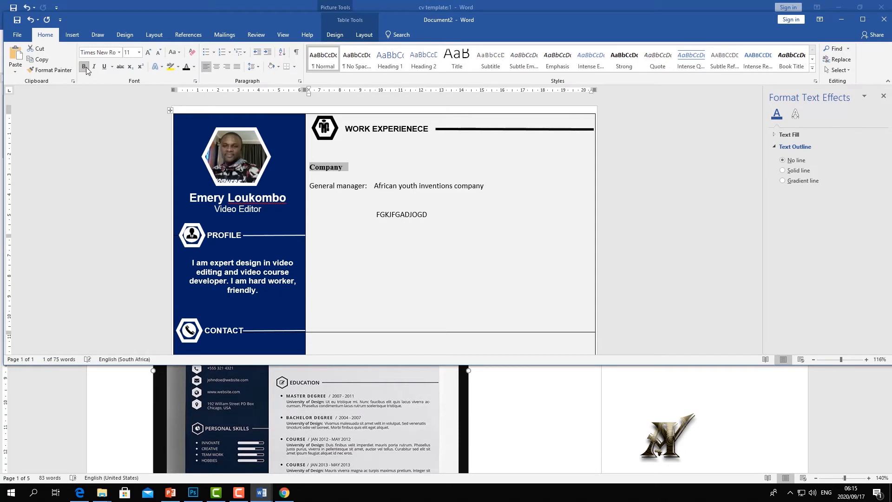
click(148, 53)
click(148, 52)
- Add the Title and Years headings on the same line after Company
click(360, 167)
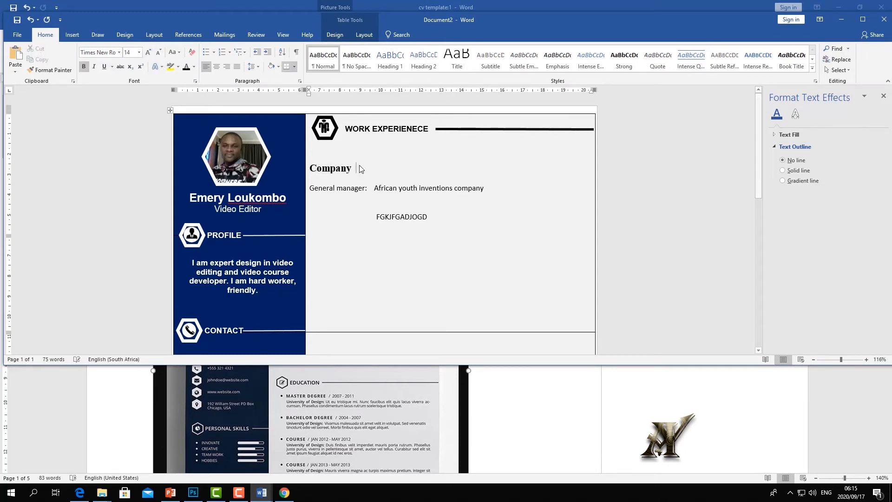
key(BackSpace)
key(BackSpace)
text(Title )
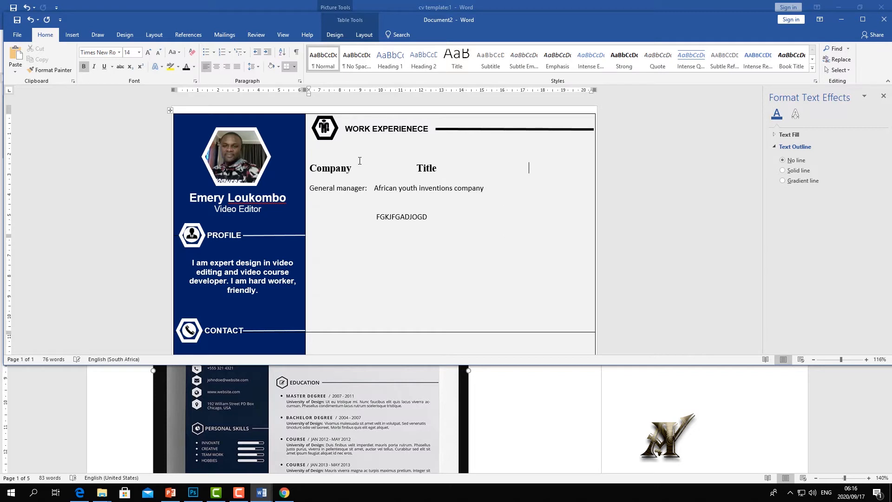
text(      T)
text(Y)
key(BackSpace)
key(BackSpace)
text(Yeare)
key(BackSpace)
key(BackSpace)
key(BackSpace)
text(rs)
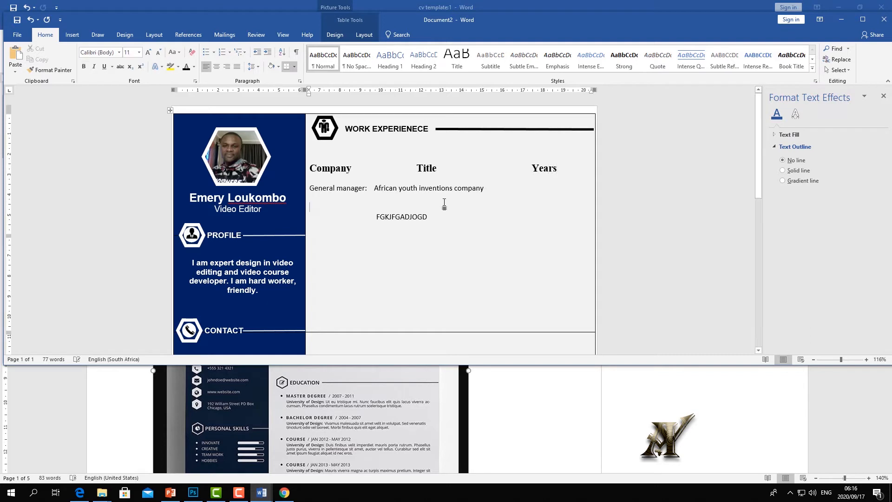
- Move 'African youth inventions' before General manager, drop 'company', and realign the Title and Years headings
drag(487, 188, 372, 188)
key(ctrl+c)
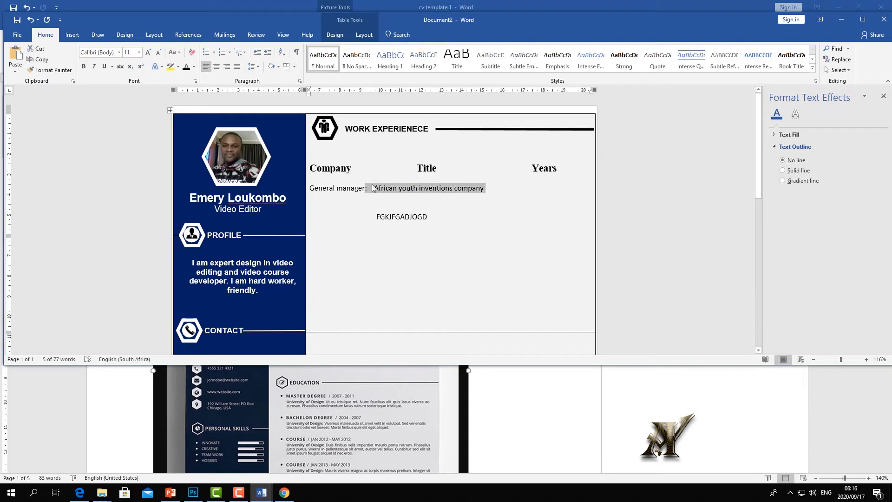
key(Delete)
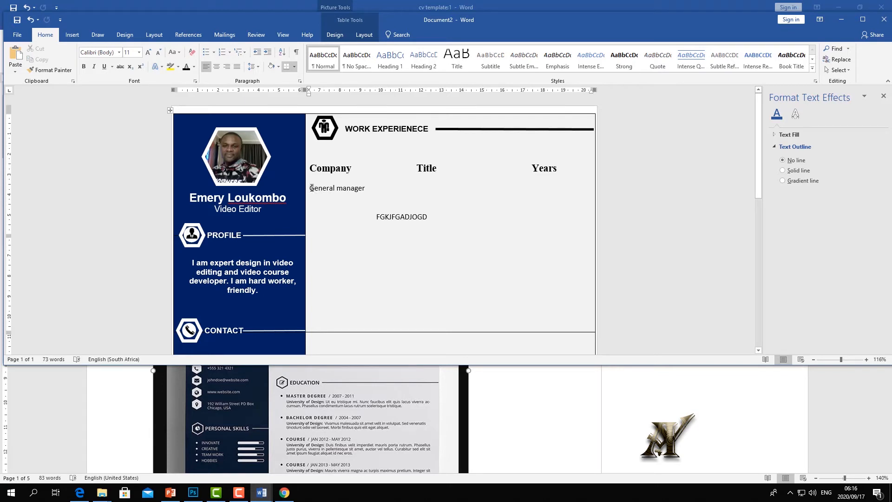
key(ctrl+v)
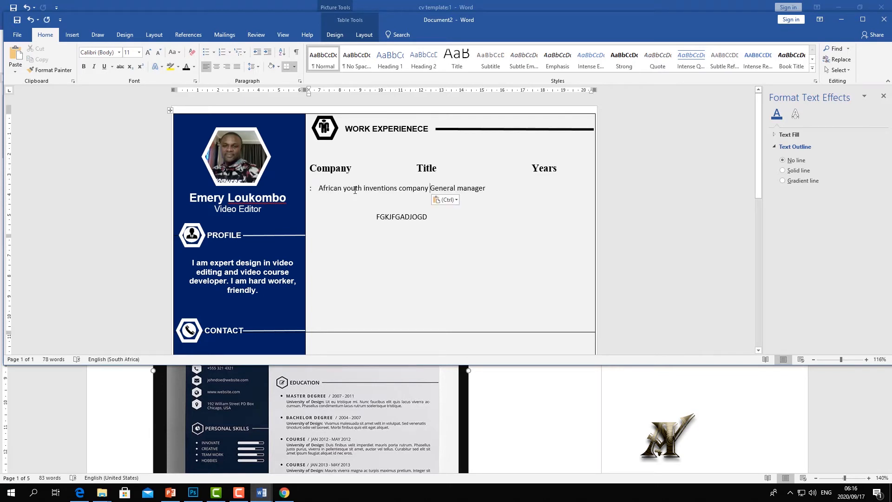
click(320, 186)
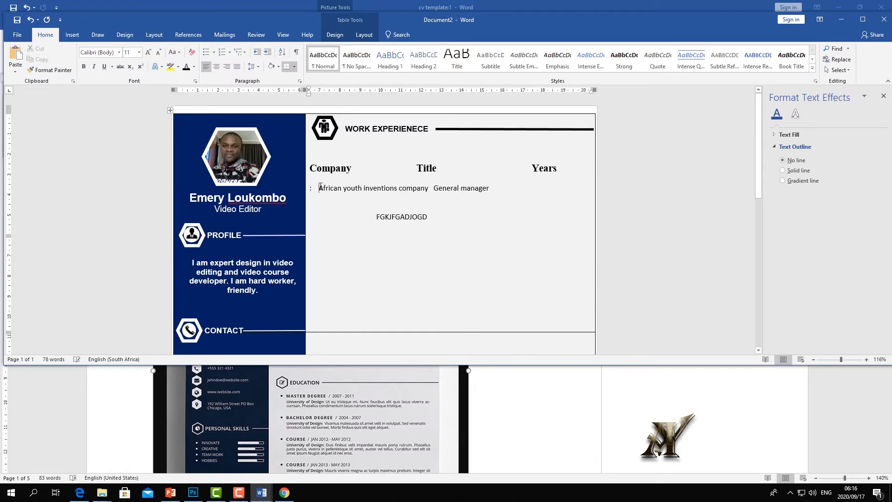
key(BackSpace)
key(BackSpace)
key(BackSpace)
key(BackSpace)
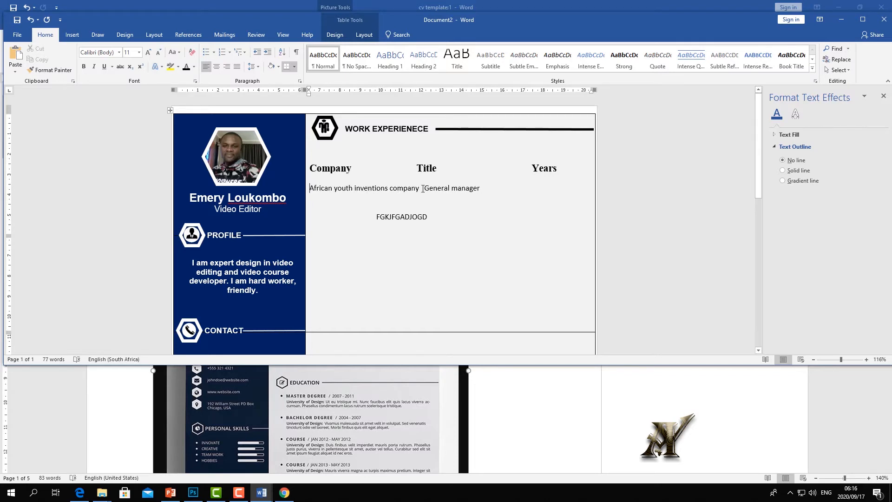
drag(422, 189, 388, 189)
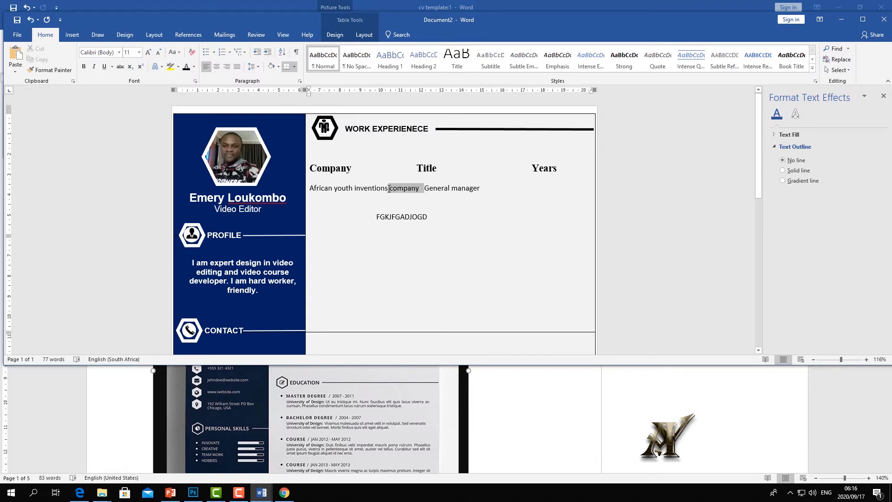
key(BackSpace)
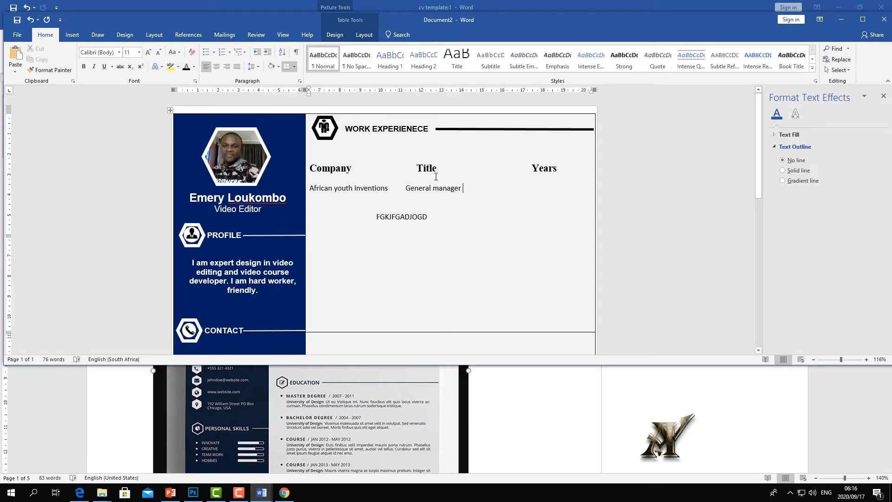
click(417, 168)
key(BackSpace)
key(BackSpace)
key(BackSpace)
- Add '2014 to current' after General manager and a 'Duties: management' line beneath
click(480, 184)
text(2014)
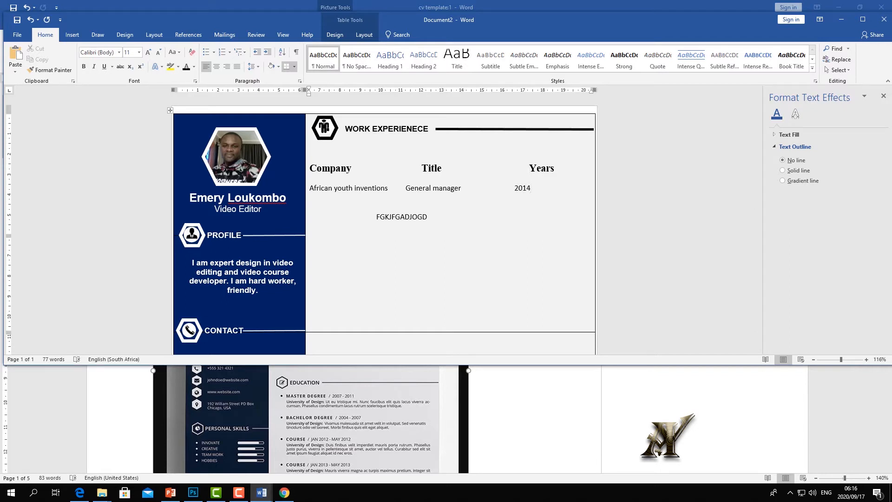
text(-)
key(BackSpace)
key(BackSpace)
text(to current)
key(Return)
text(Du)
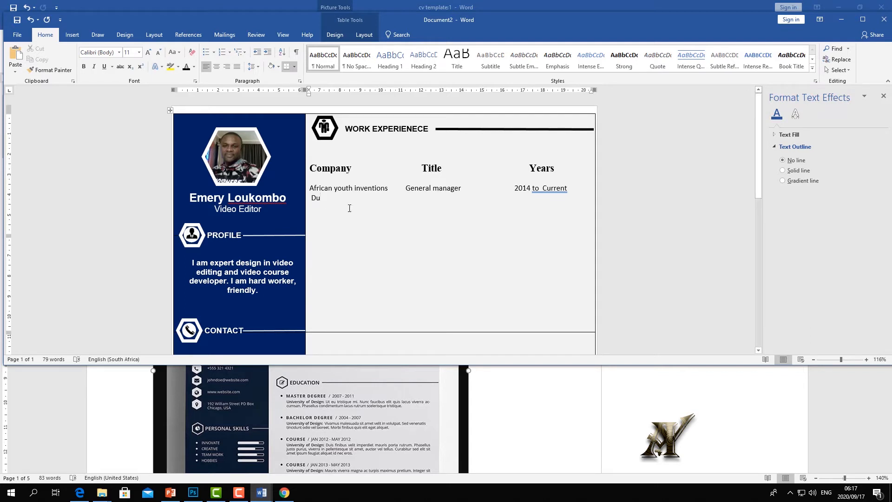
text(ties: )
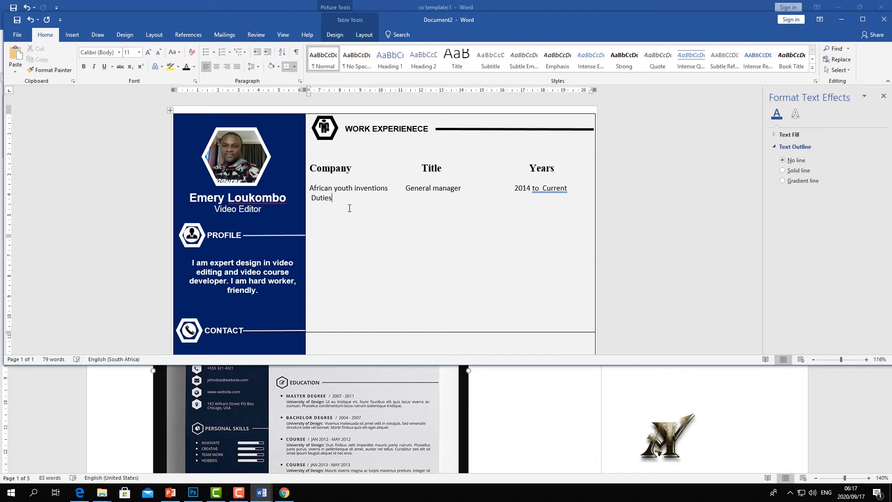
text(managem)
key(BackSpace)
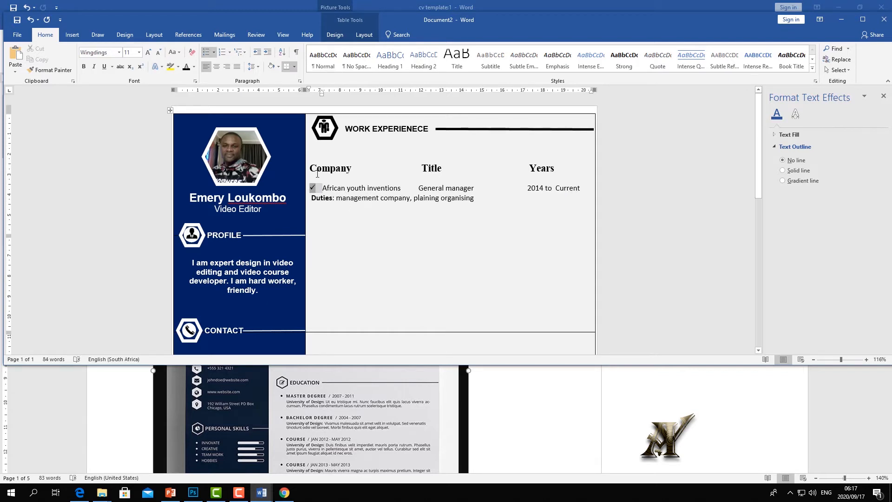
- Remove the double space before Current and start a new checkmark-bulleted line for the next job
click(318, 175)
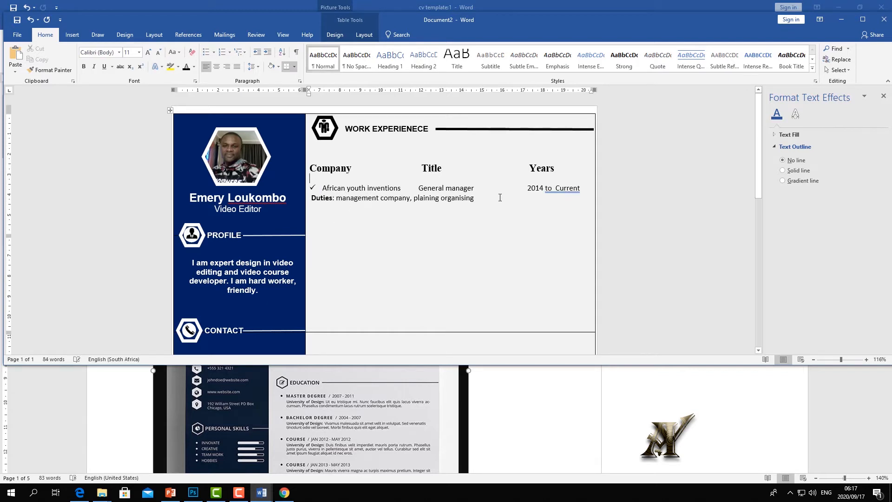
right_click(552, 190)
click(504, 199)
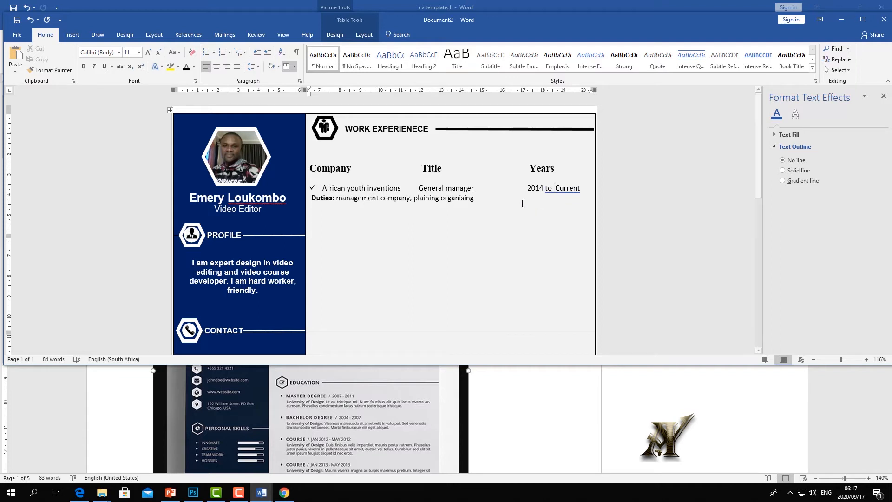
click(492, 199)
key(Return)
click(206, 52)
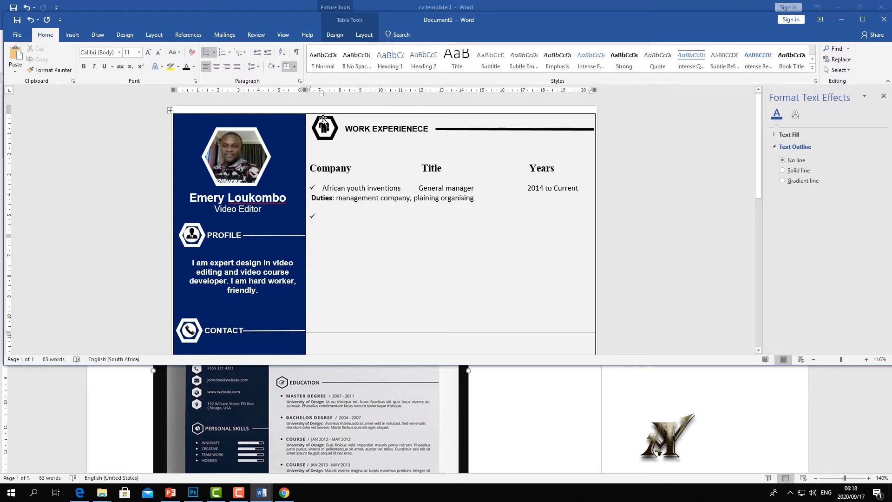
- Enter the second job: 'Jskipper and so', Tab, 'Electricai technician 20111- to 201', then select the entry
text(Jski)
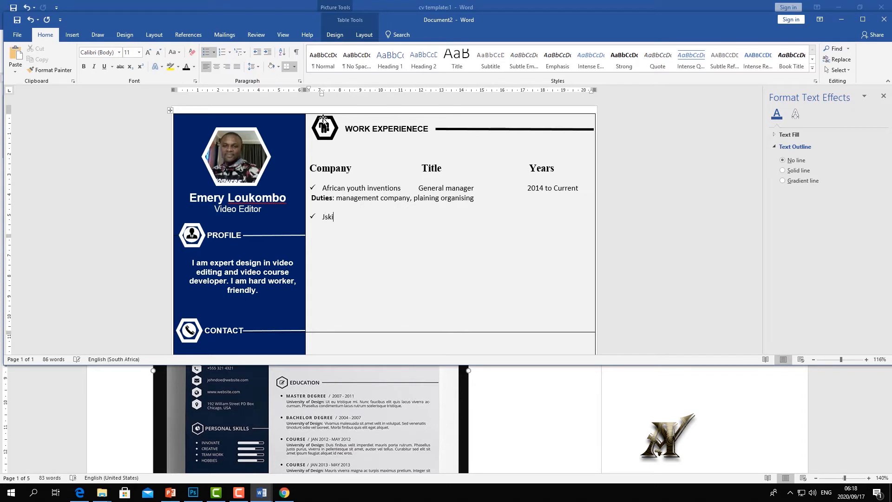
text(pper and son)
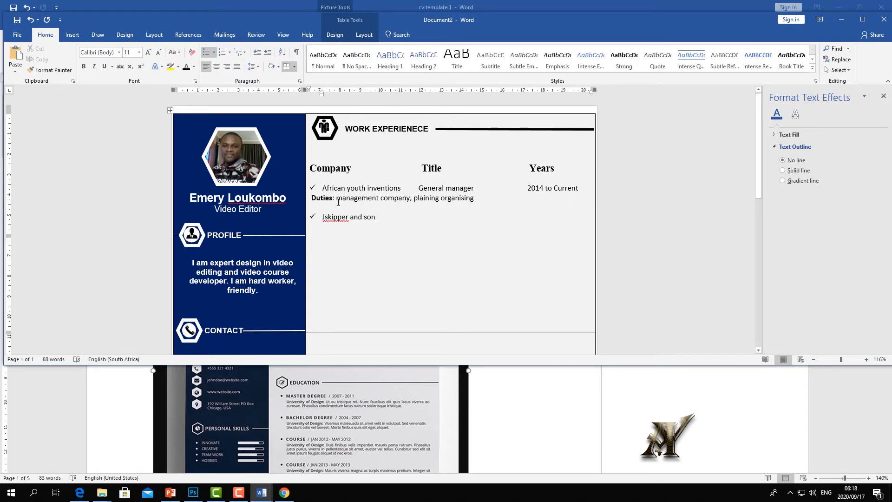
right_click(333, 217)
click(379, 219)
key(Tab)
text(Electricai technician )
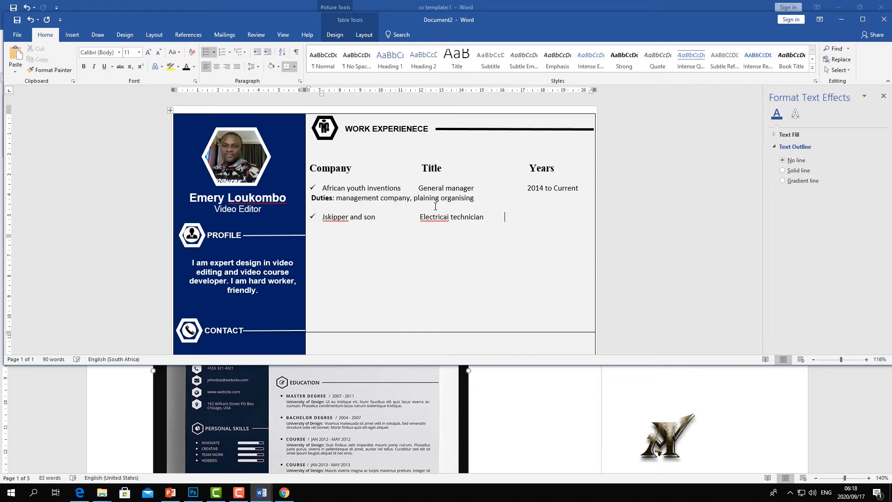
text(20111-  to 2012)
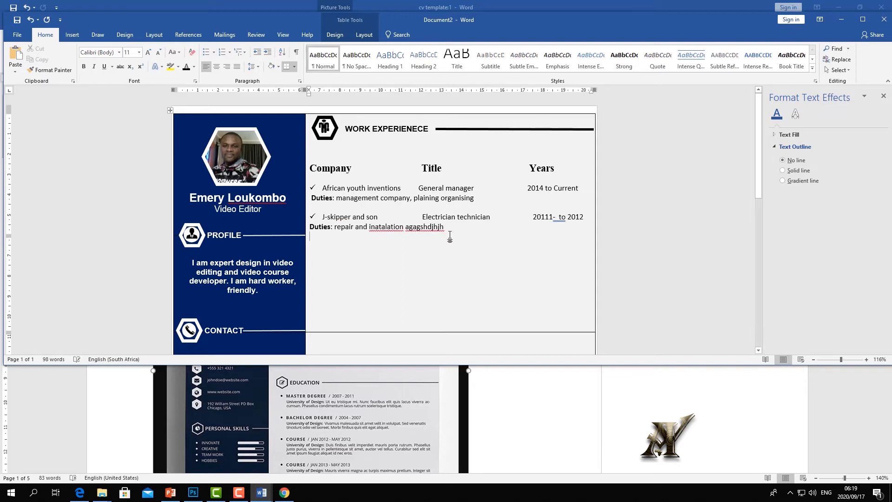
drag(307, 216, 307, 226)
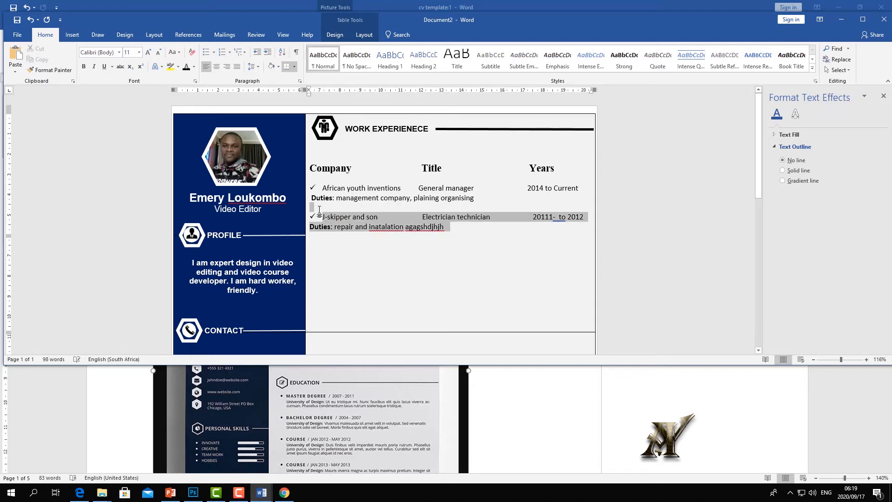
- Copy the J-skipper entry and paste it below as a third job, removing the extra indent
right_click(332, 220)
click(355, 239)
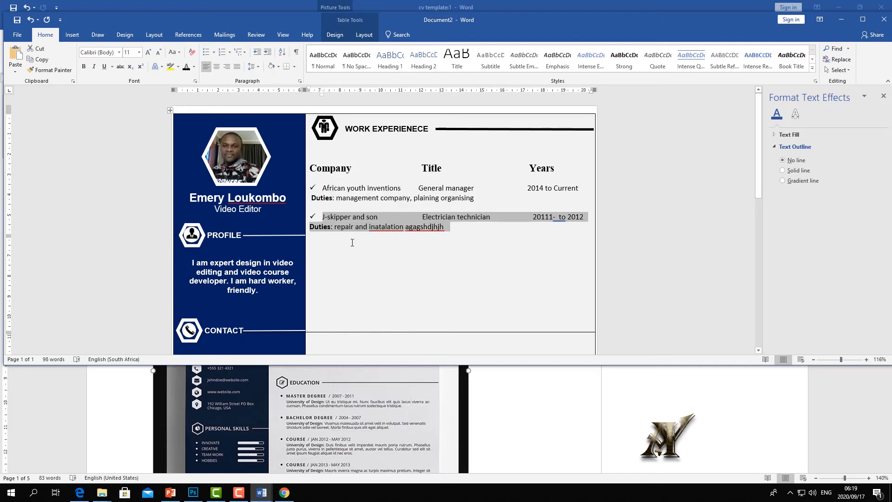
double_click(372, 245)
click(449, 227)
key(ctrl+v)
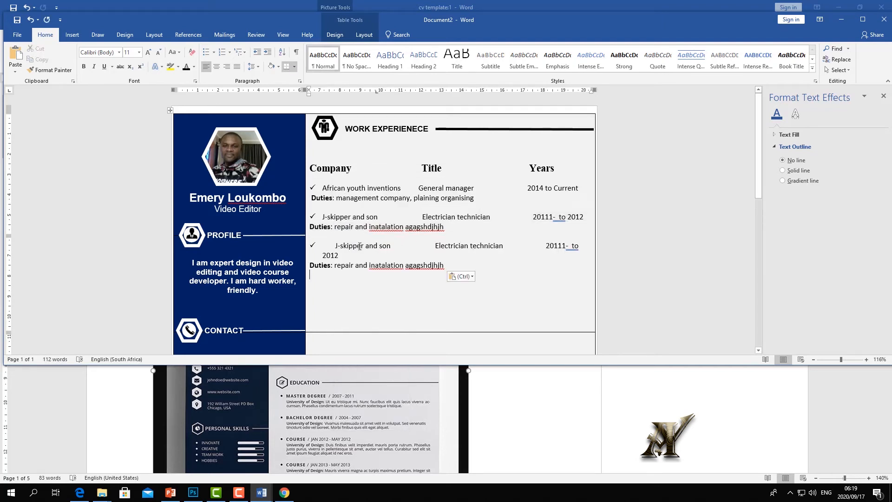
click(336, 245)
key(BackSpace)
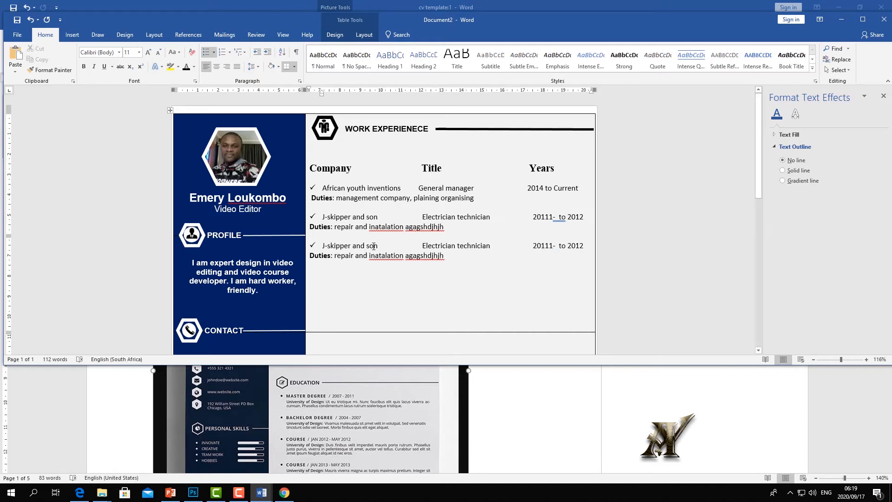
- Rename the third entry's company to 'DCD mARIEN' and delete junk letters from both Duties lines
drag(374, 246, 325, 245)
text(DCD mARIEN)
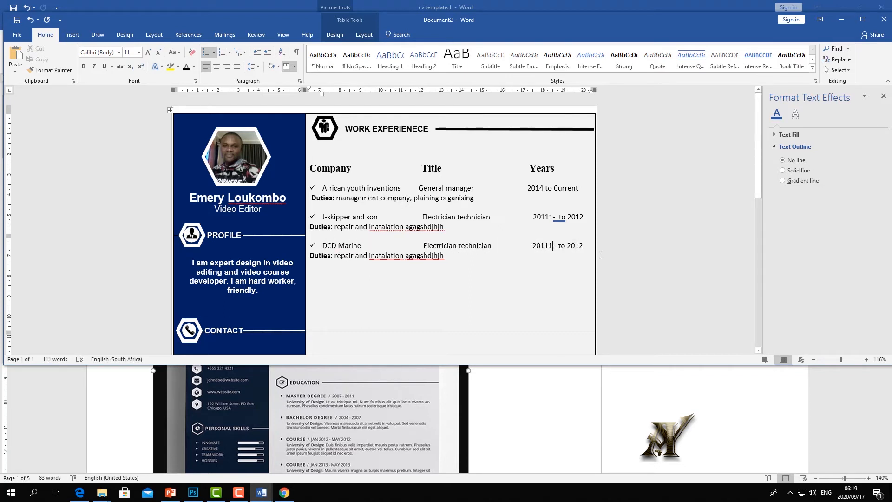
drag(588, 247, 405, 227)
click(494, 269)
key(BackSpace)
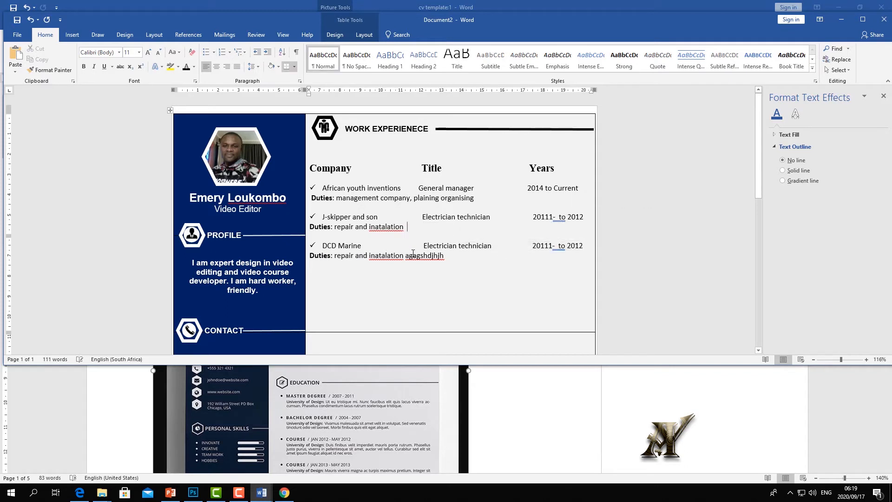
drag(443, 257, 405, 256)
key(BackSpace)
- Bring the cv template document to the front
scroll(451, 217, down, 2)
scroll(450, 218, up, 2)
click(310, 403)
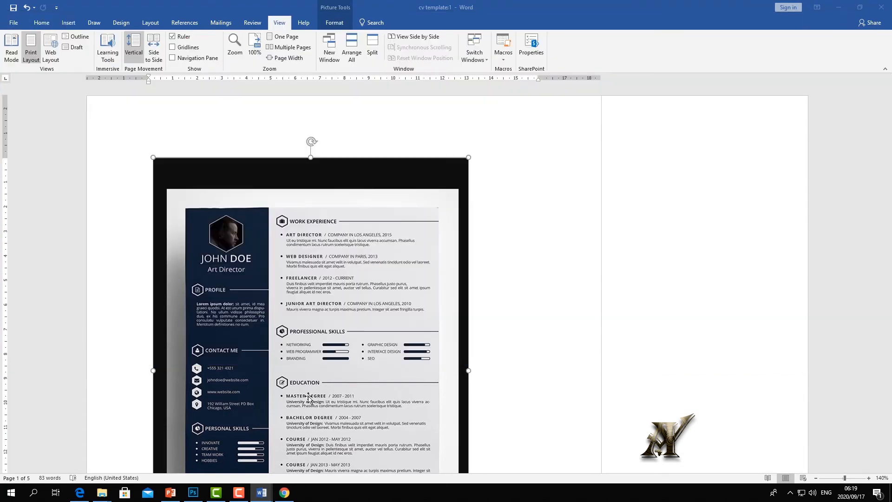
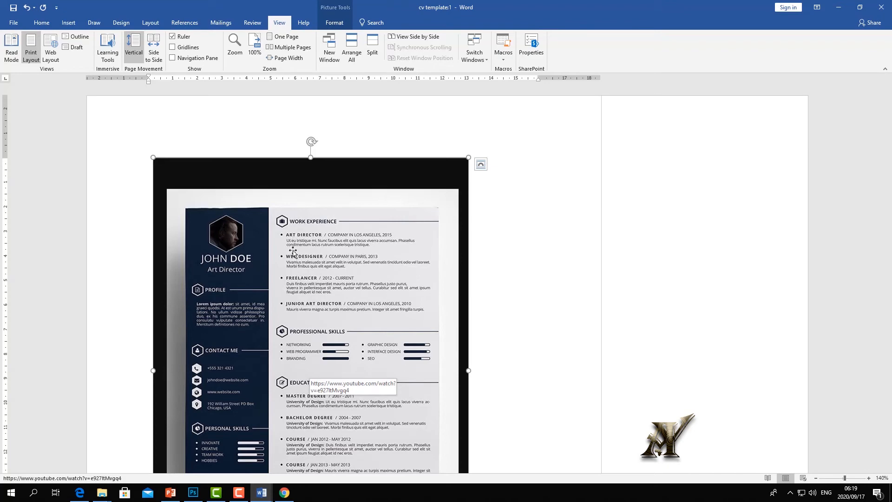
- Copy the DCD Marine entry and its Duties line, then paste it below as a fourth job
key(alt+Tab)
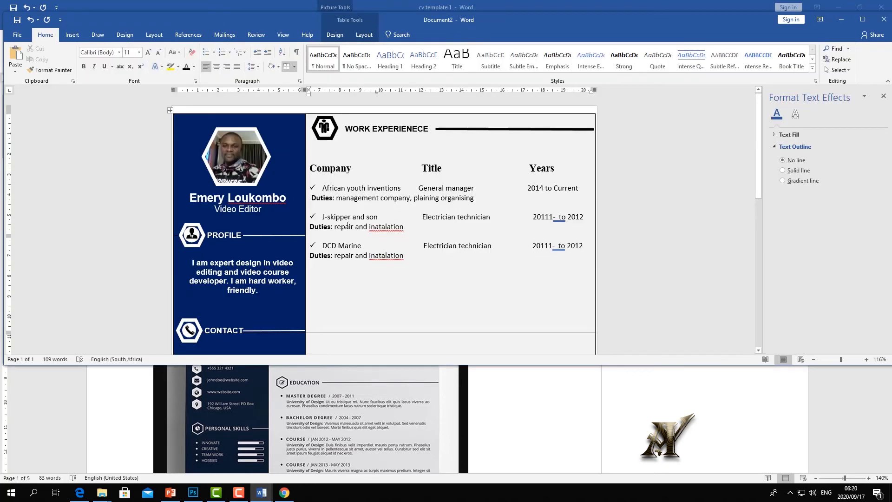
drag(446, 261, 321, 238)
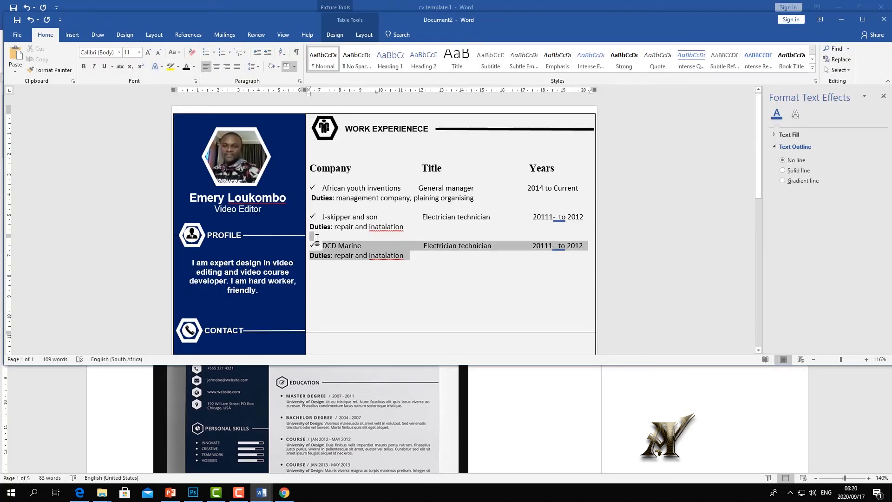
right_click(344, 239)
click(364, 257)
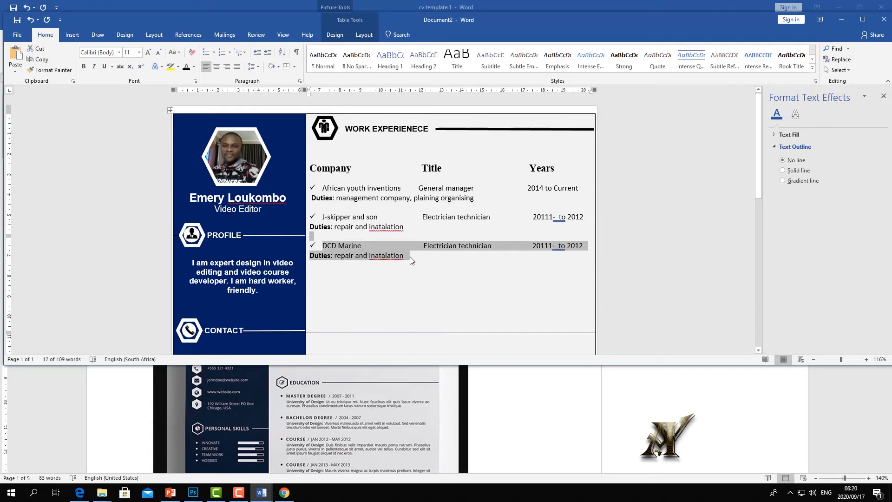
click(408, 254)
key(Return)
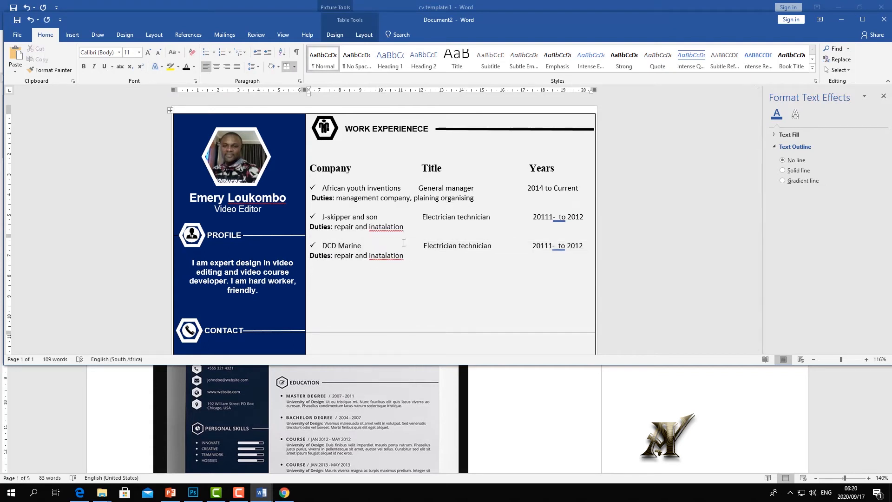
key(ctrl+v)
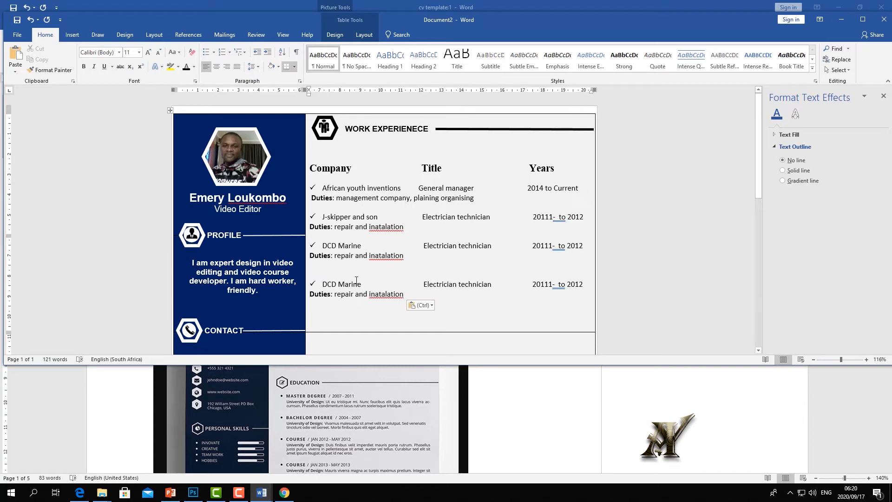
scroll(351, 269, down, 6)
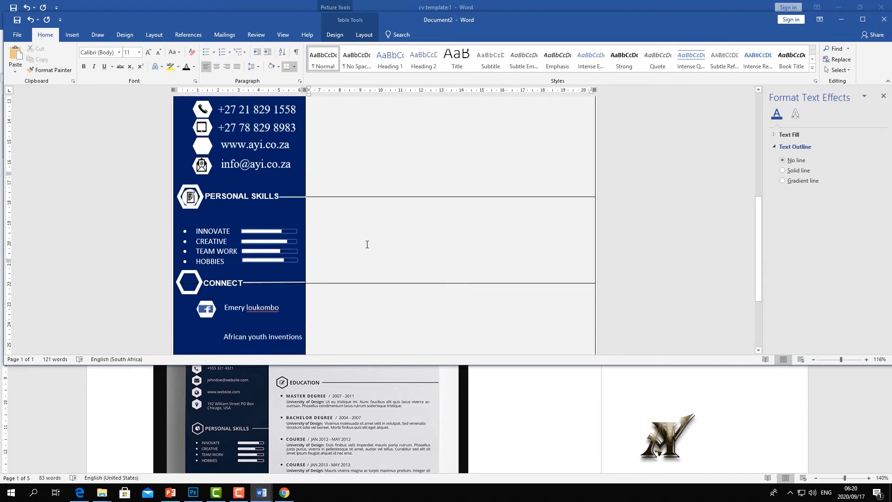
scroll(368, 244, up, 6)
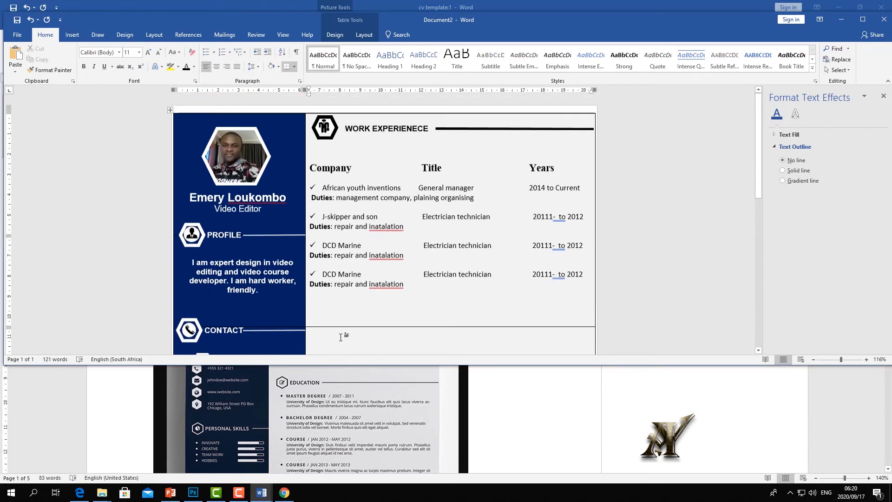
click(462, 129)
- Copy the WORK EXPERIENCE rule and place the copy at the bottom of the work table
right_click(462, 129)
click(444, 265)
right_click(443, 300)
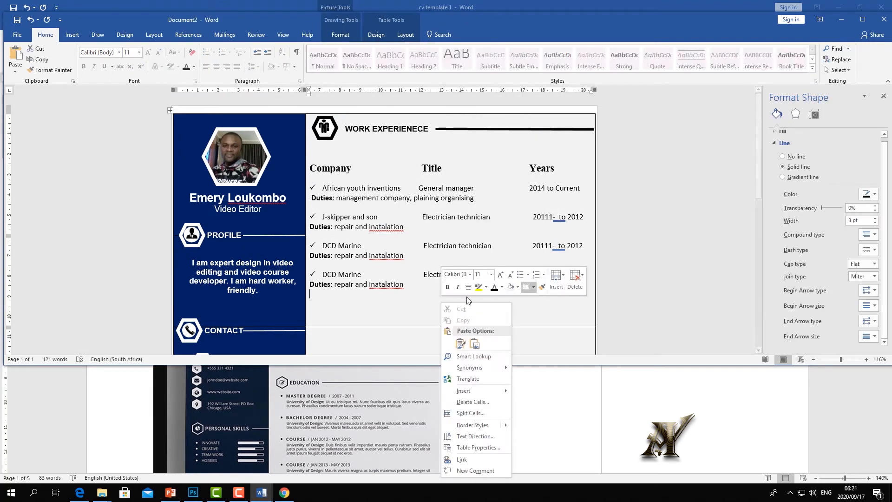
click(450, 317)
drag(437, 290, 564, 325)
- Duplicate the WORK EXPERIENCE heading box onto the lower rule, keeping its formatting
click(412, 132)
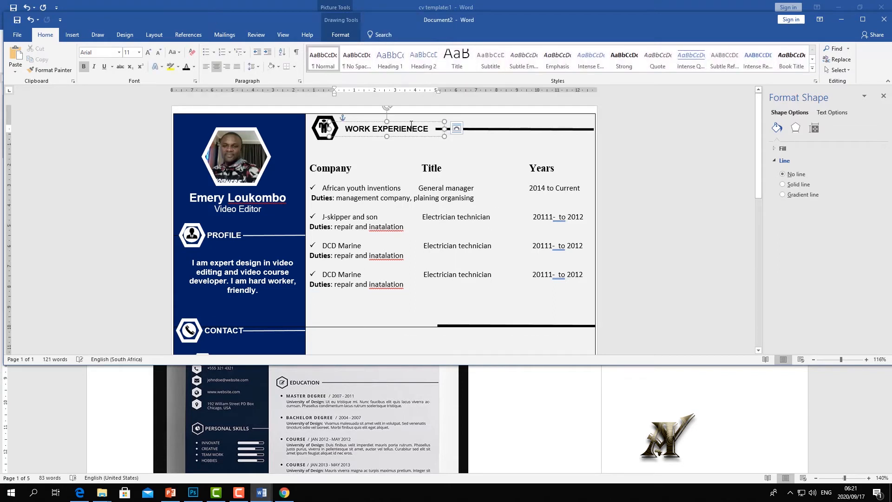
right_click(412, 124)
click(428, 139)
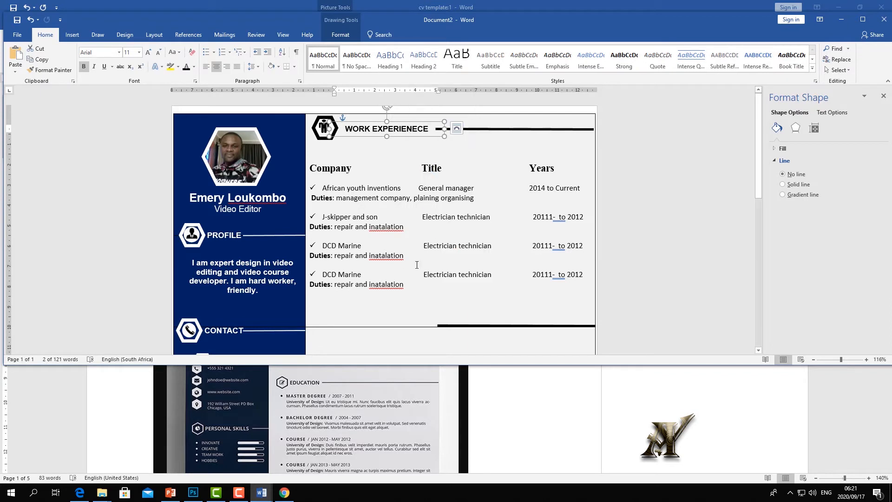
right_click(406, 301)
click(424, 342)
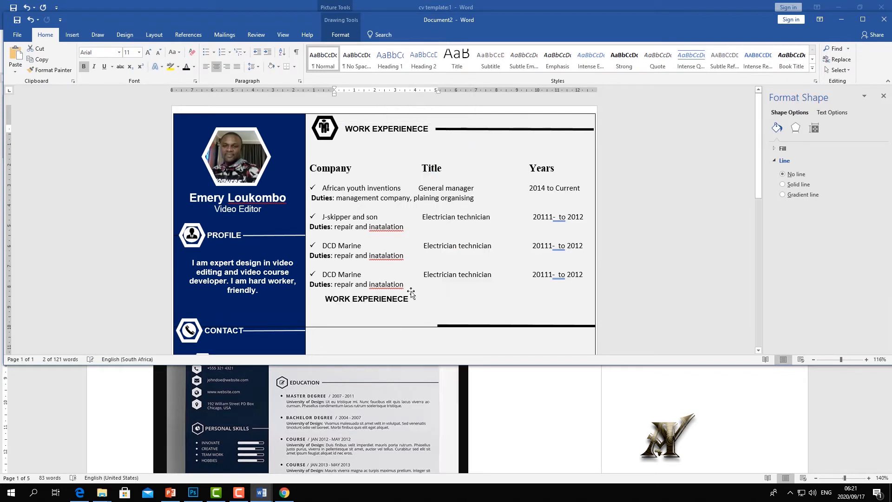
drag(409, 297, 409, 324)
- Copy the header's hexagon icon and place it beside the lower heading
click(334, 134)
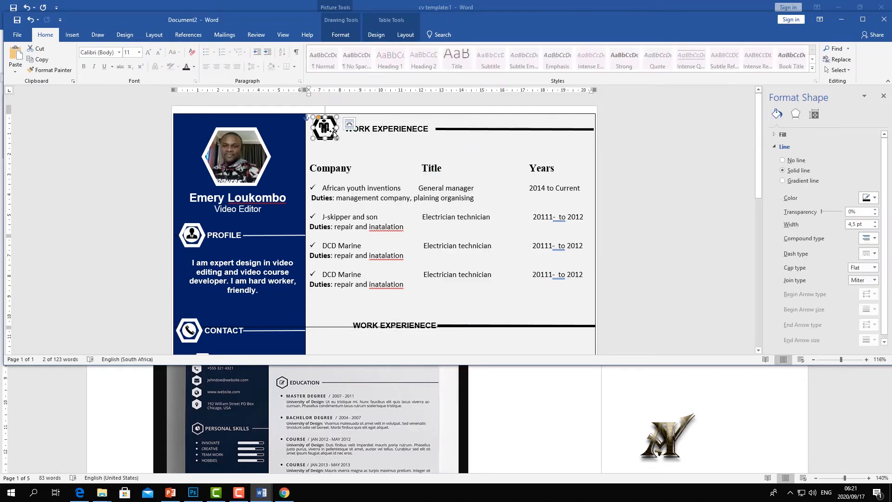
right_click(333, 133)
click(355, 150)
right_click(446, 303)
click(464, 343)
click(332, 300)
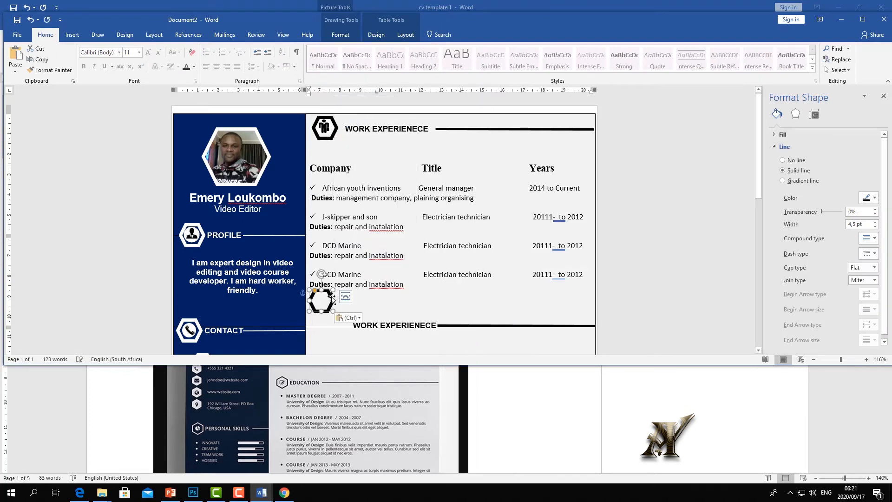
drag(332, 301, 337, 327)
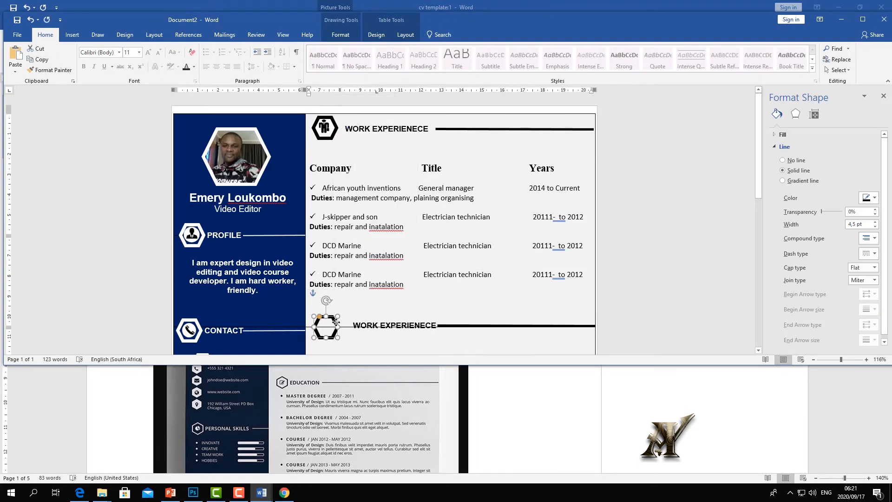
- Retitle the lower heading 'Personal Skills' and line up it and its hexagon on the rule
click(411, 324)
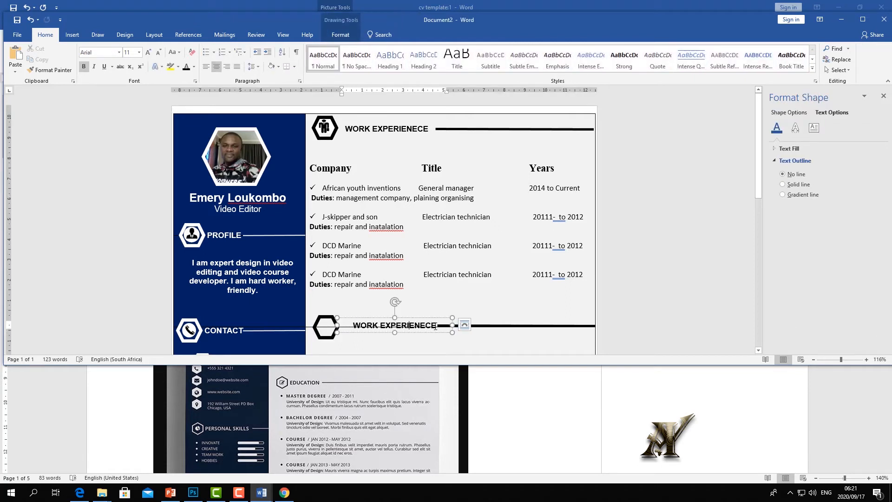
drag(437, 325, 352, 325)
text(P)
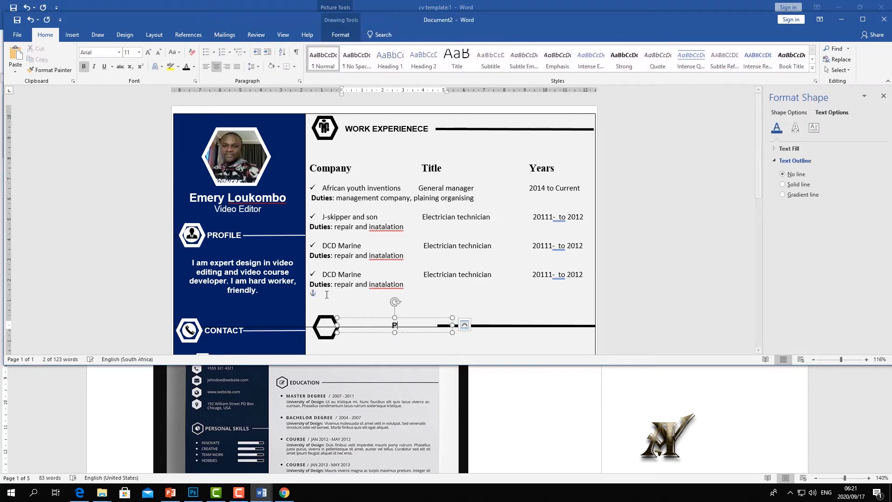
text(ersonal )
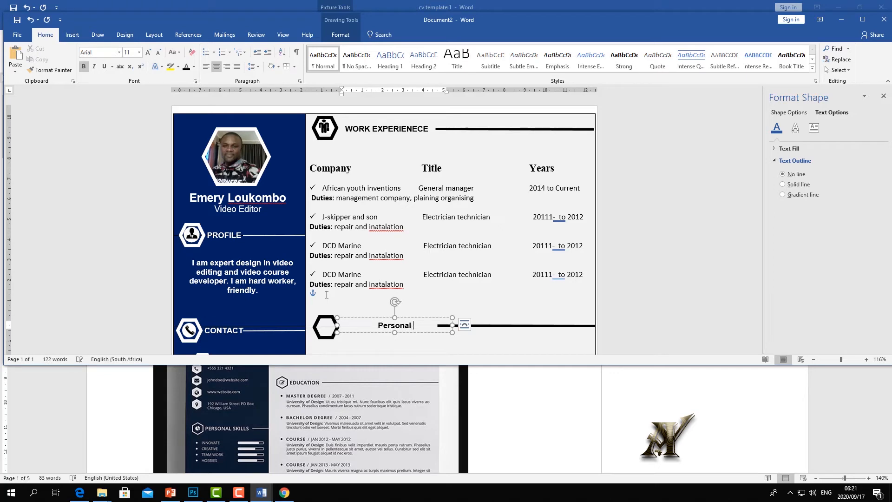
text(Skills)
scroll(462, 254, down, 2)
click(461, 255)
click(419, 243)
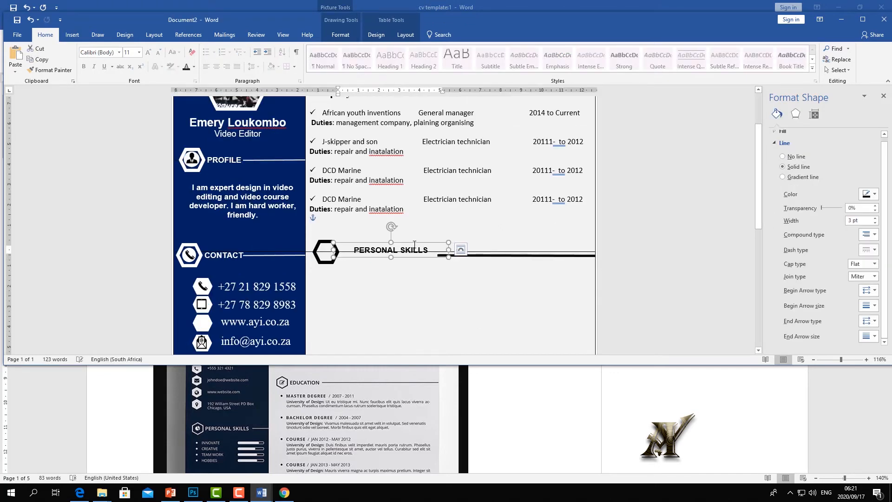
drag(419, 243, 417, 249)
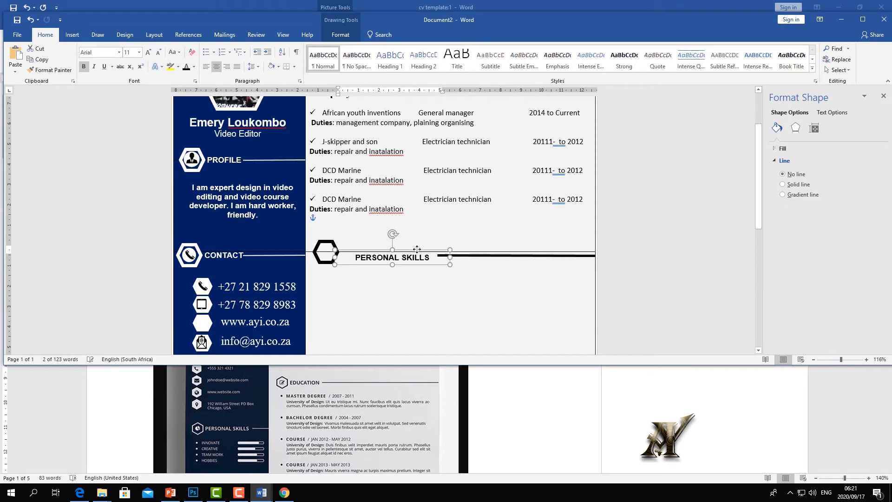
click(335, 241)
drag(335, 242, 334, 249)
click(453, 242)
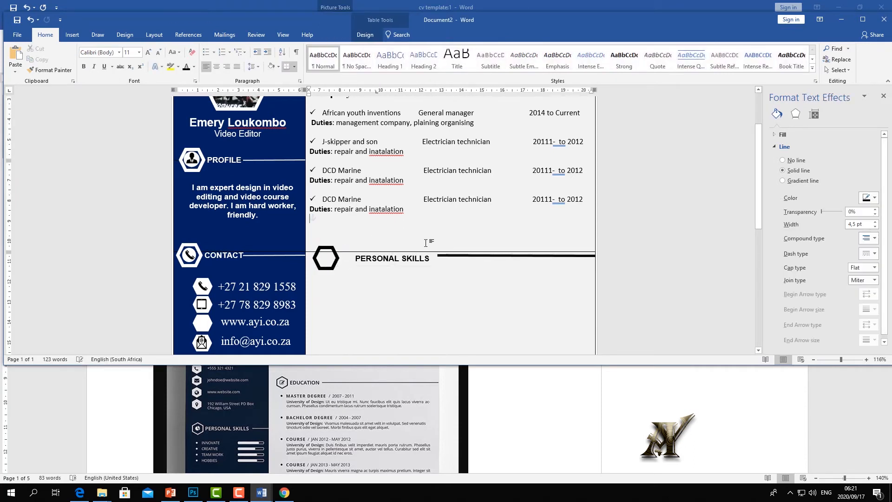
- Copy the sidebar's profile person icon and paste it near the PERSONAL SKILLS hexagon
scroll(426, 241, down, 6)
scroll(422, 270, up, 6)
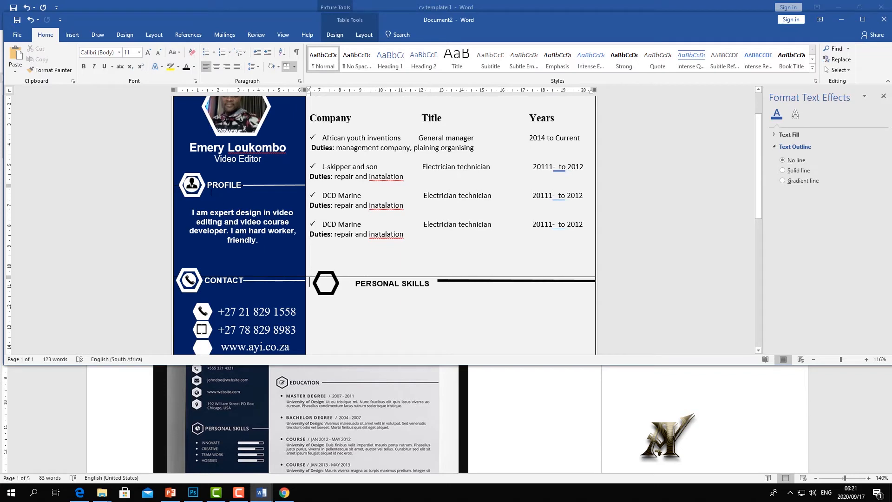
click(191, 184)
right_click(192, 184)
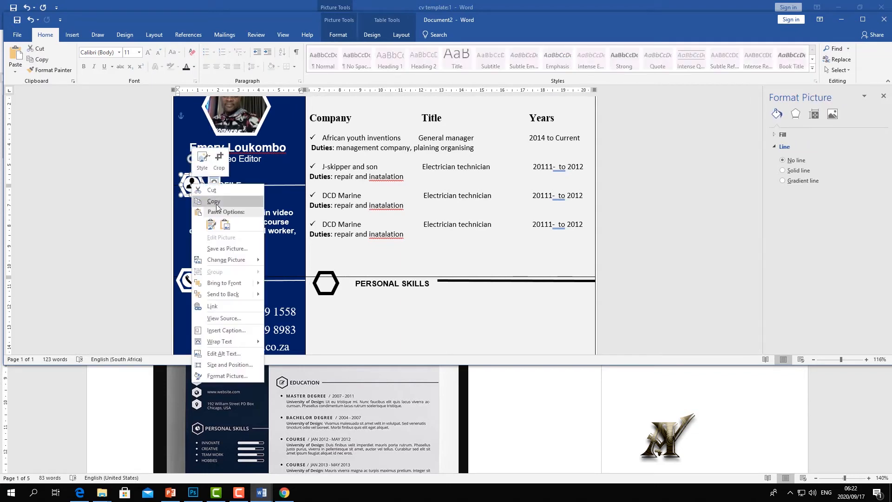
click(214, 201)
key(ctrl+v)
- Copy the sidebar skill rows INNOVATE to HOBBIES and paste them under the new heading
click(206, 269)
drag(187, 269, 218, 303)
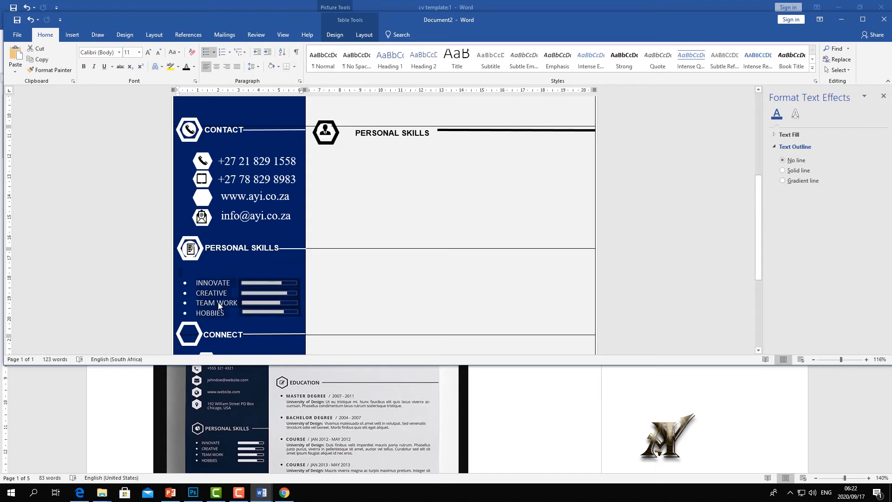
right_click(219, 303)
click(240, 319)
click(329, 166)
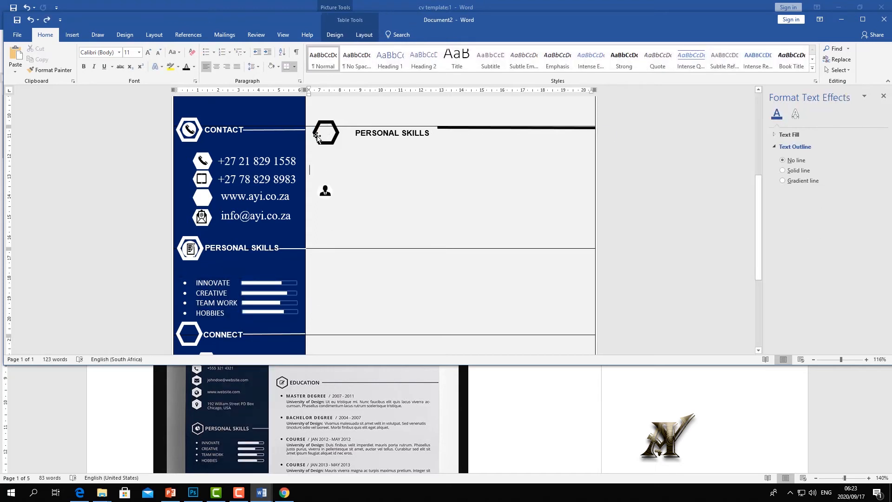
key(ctrl+v)
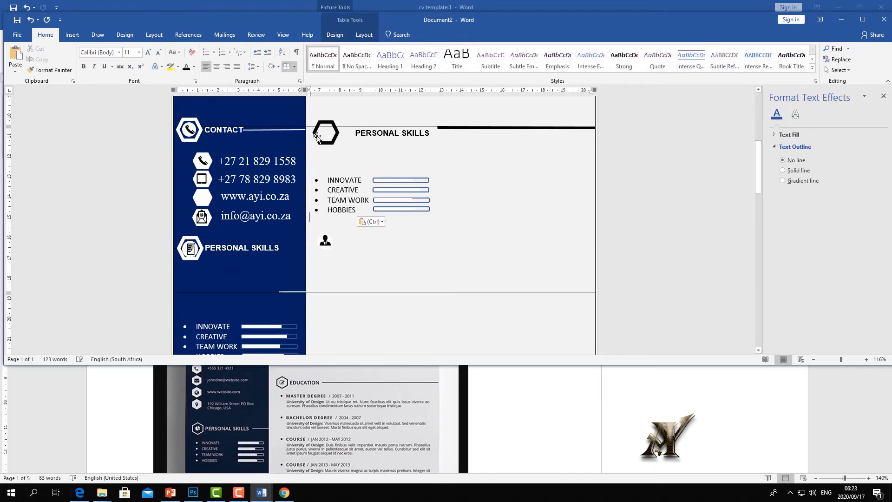
- Move the person icon into the hexagon and delete the blank lines around the skill list
click(326, 240)
drag(326, 240, 332, 119)
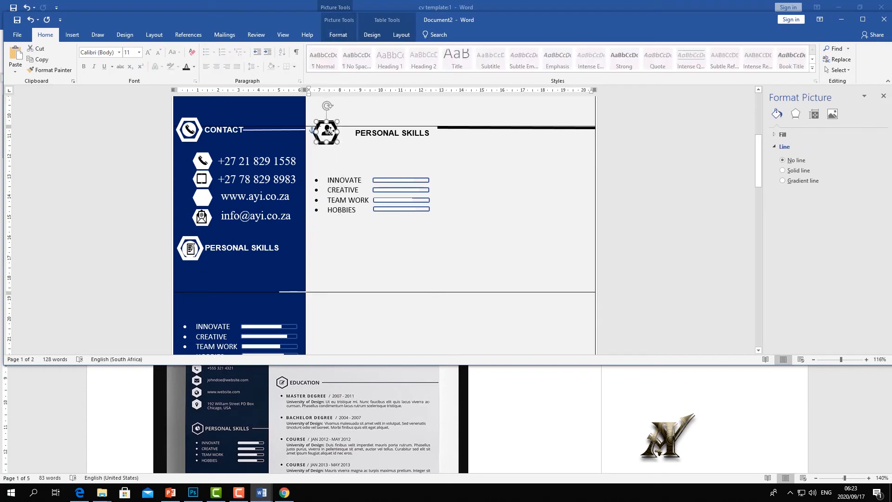
click(365, 159)
key(Delete)
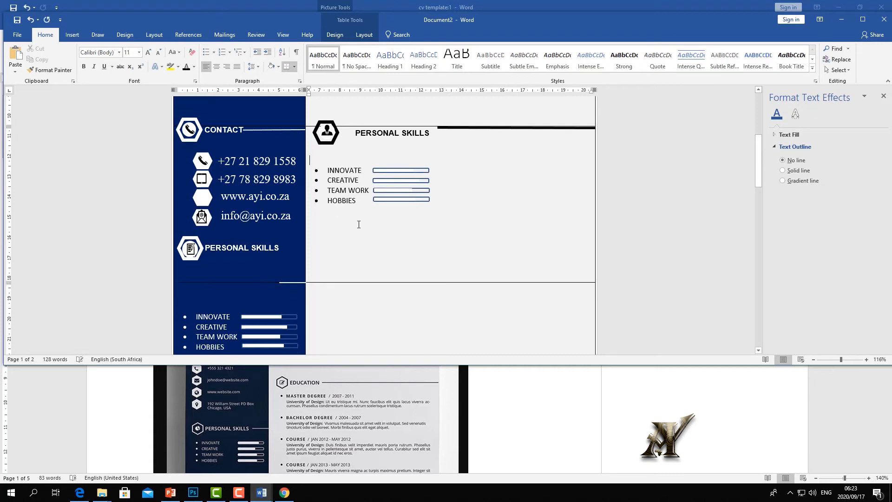
click(353, 246)
key(Delete)
key(Delete)
key(Delete)
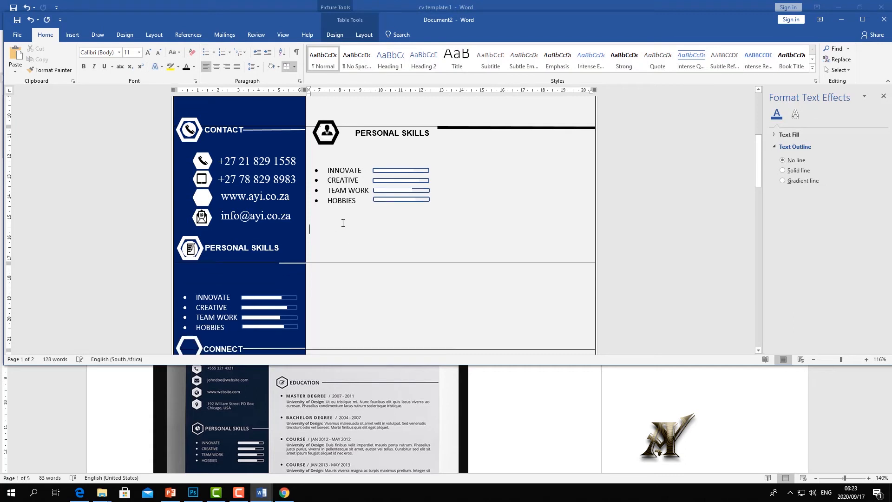
- Insert a quote-style text box beside the skill list and delete its placeholder text
click(446, 186)
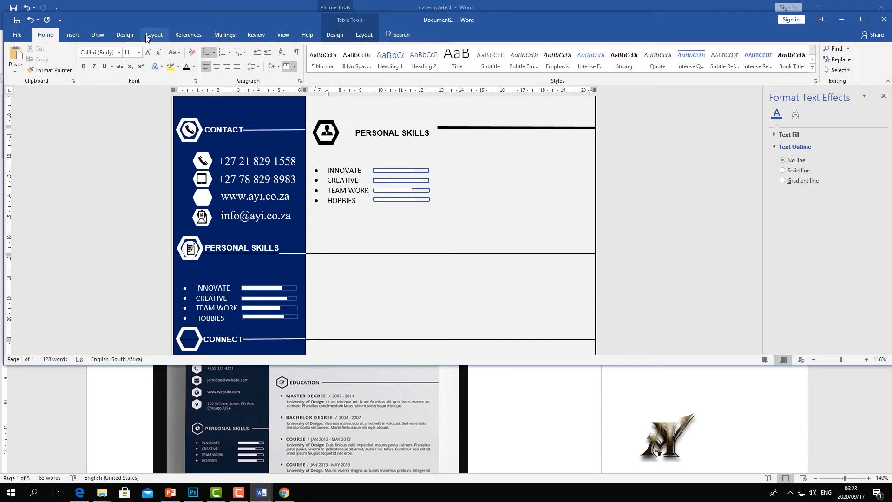
click(72, 35)
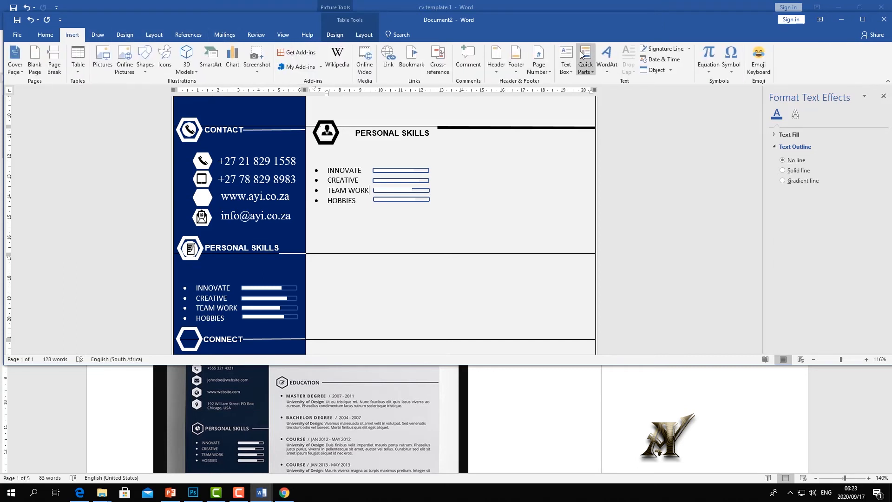
click(566, 58)
click(508, 156)
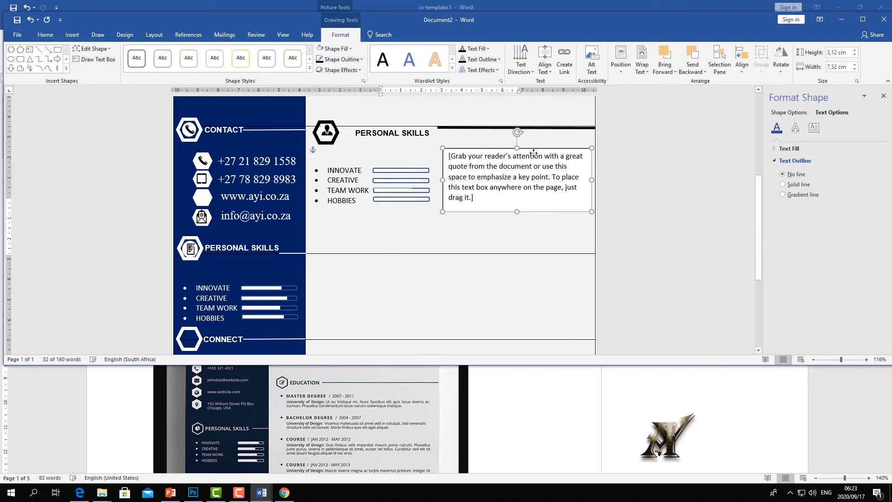
click(496, 205)
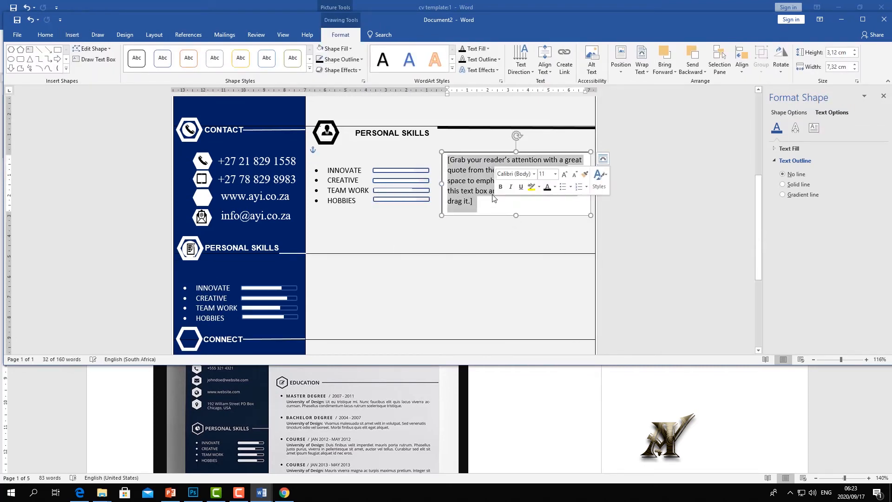
key(Delete)
- Select the INNOVATE skill text so it can be replaced
scroll(483, 212, up, 2)
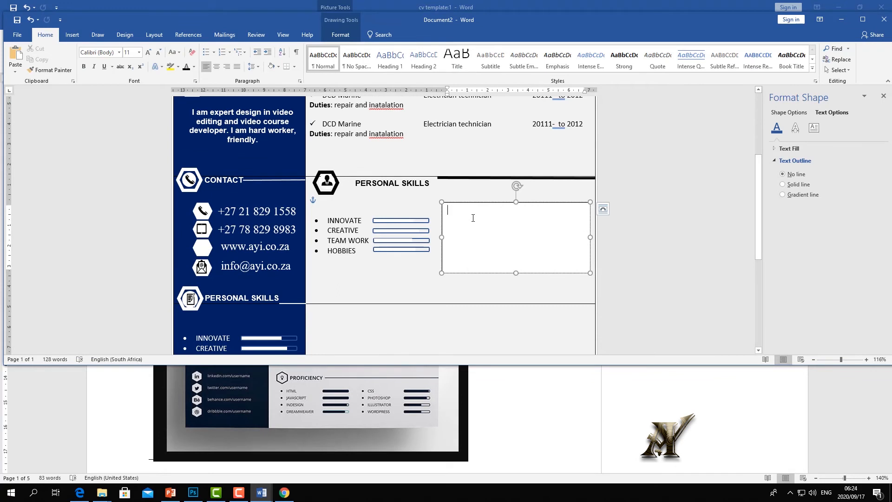
click(361, 219)
mouse_move(328, 213)
mouse_down()
mouse_move(349, 219)
mouse_move(331, 219)
mouse_up()
click(346, 219)
- Retype INNOVATE as Training, CREATIVE as Developer, and TEAM WORK as Website developer, then Video editor
text(Training)
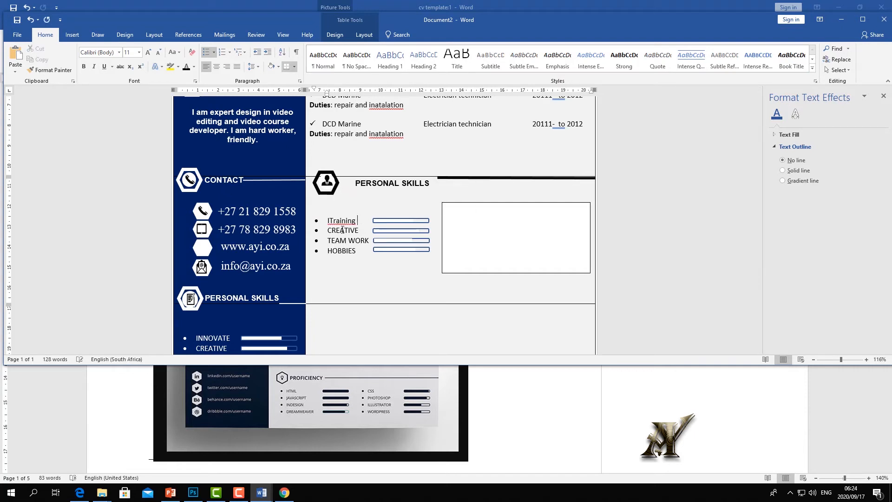
key(BackSpace)
key(BackSpace)
key(BackSpace)
key(BackSpace)
text(ining)
double_click(342, 229)
text(Developer)
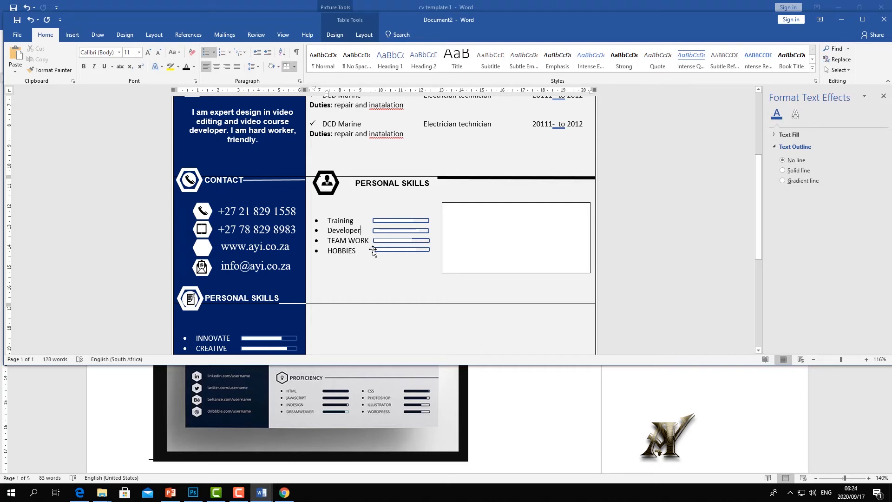
drag(369, 239, 334, 238)
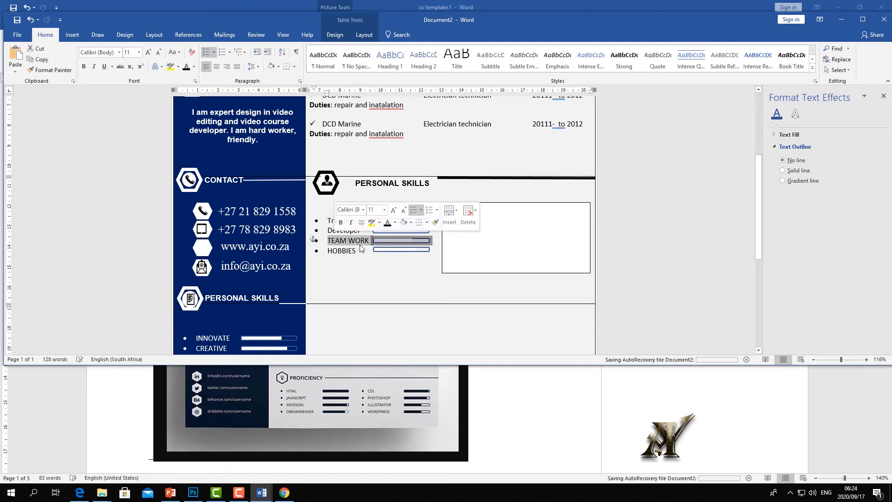
click(348, 241)
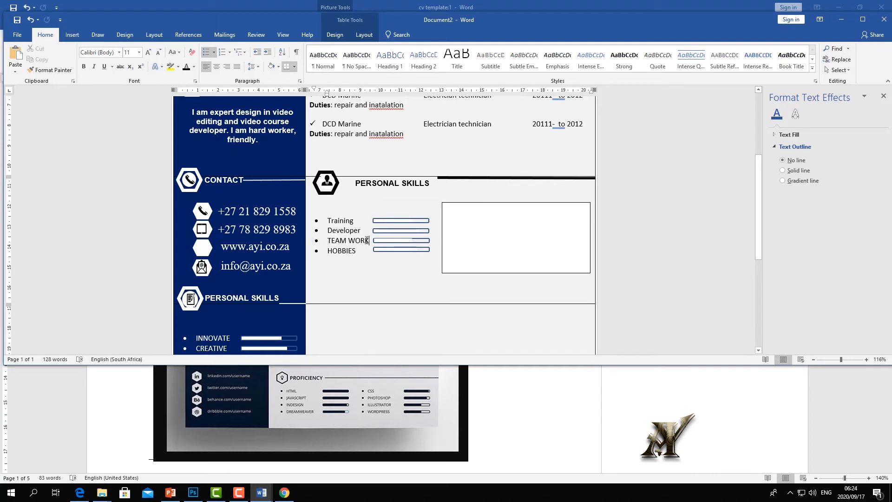
key(BackSpace)
key(BackSpace)
key(BackSpace)
key(BackSpace)
key(BackSpace)
key(BackSpace)
key(BackSpace)
key(BackSpace)
key(BackSpace)
text(Website devel)
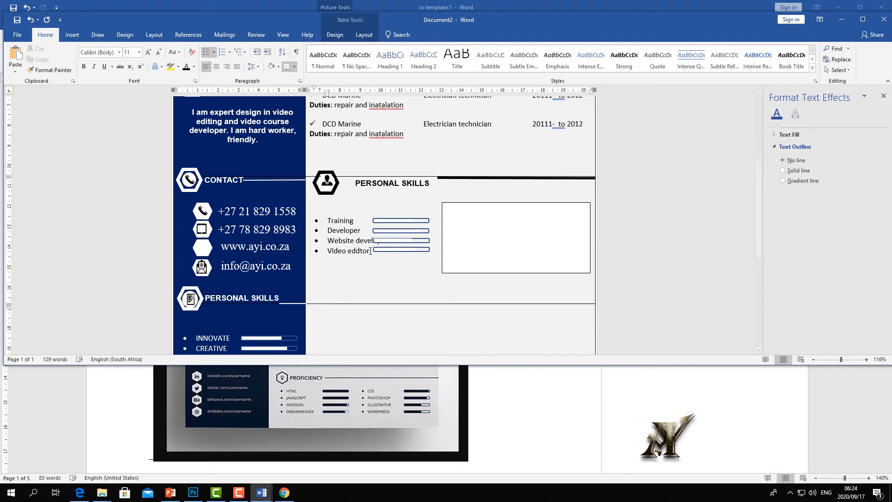
click(488, 230)
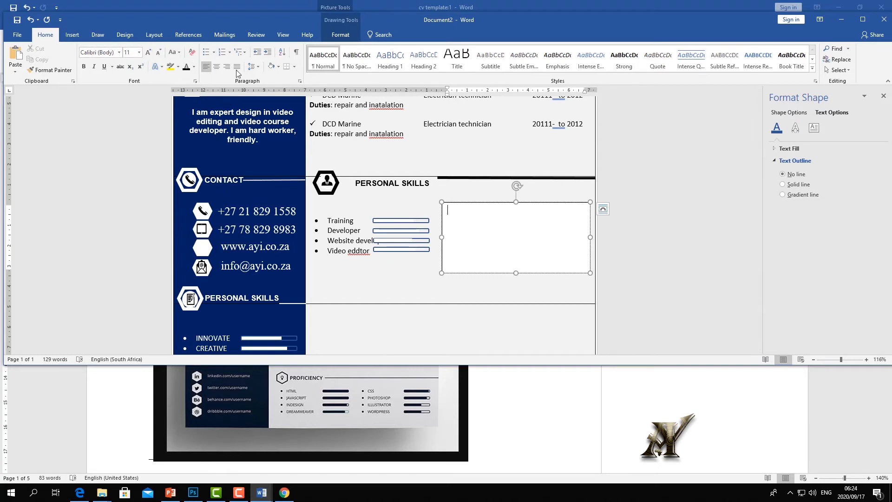
- Type a bulleted list of Digital marketing and Book Writer in the text box
click(213, 52)
click(234, 82)
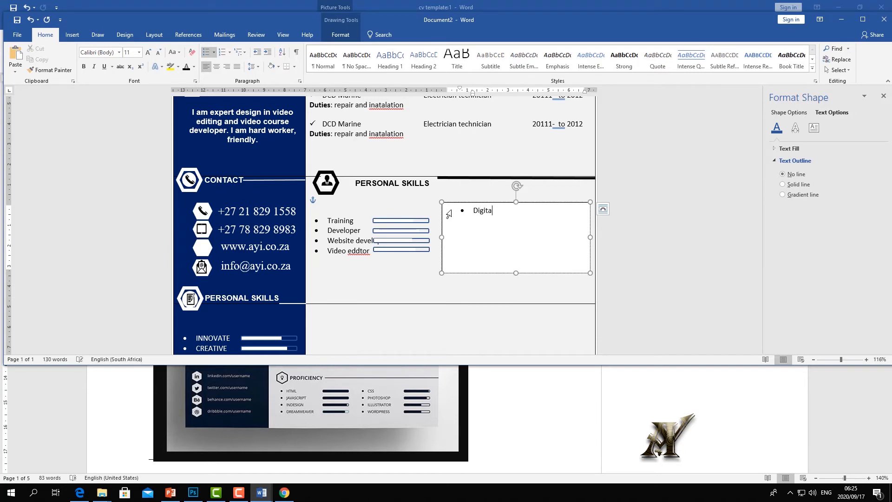
text(marketing)
key(Return)
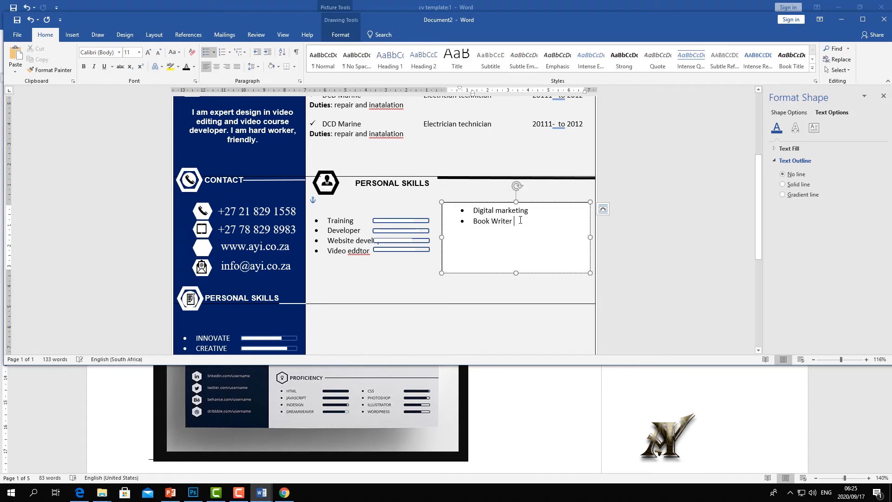
key(Return)
- Shorten the text box, nudge it down, and remove the empty line above Training
drag(516, 272, 515, 253)
drag(500, 203, 498, 214)
click(499, 243)
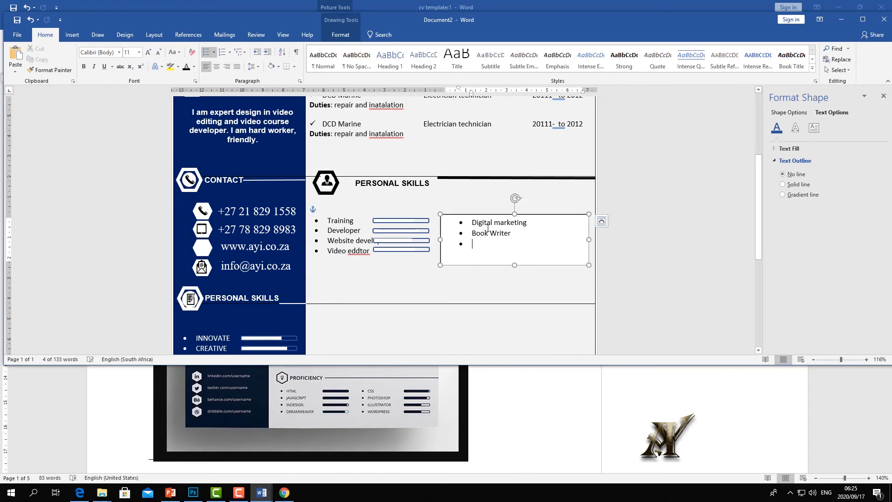
click(353, 210)
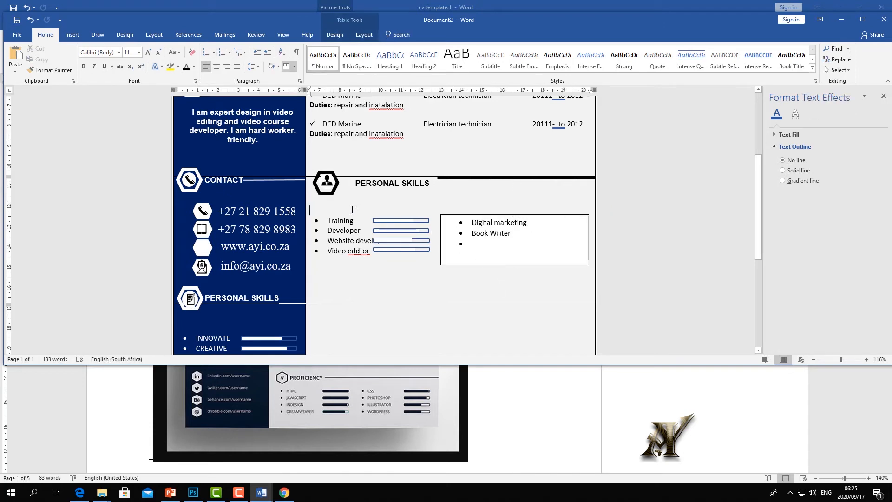
key(Delete)
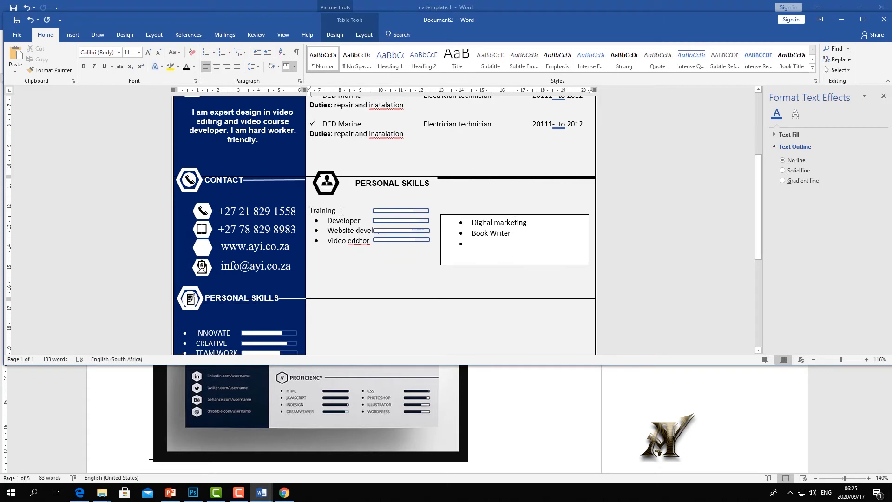
- Set the skill lines and text box entries in bold Times New Roman
click(30, 19)
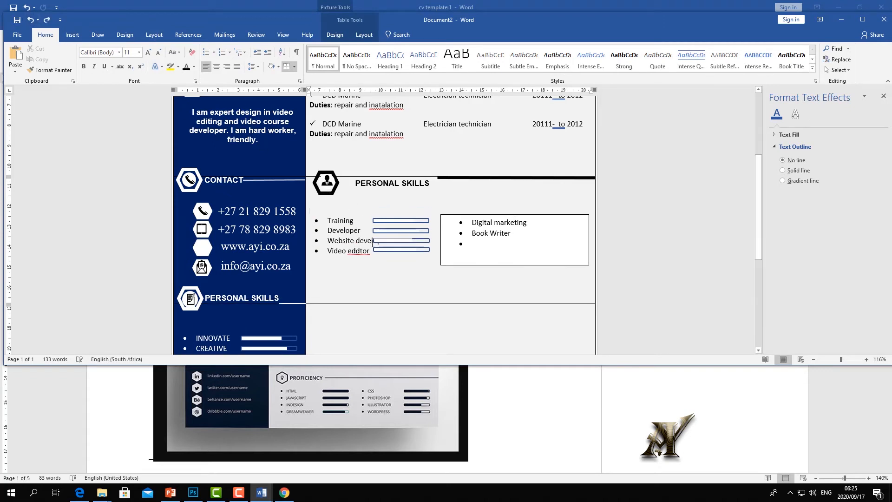
drag(370, 252, 327, 218)
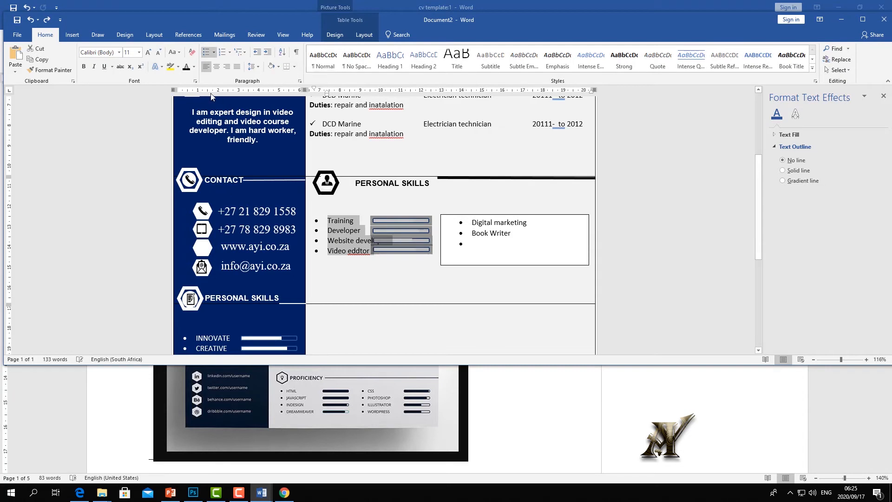
click(118, 52)
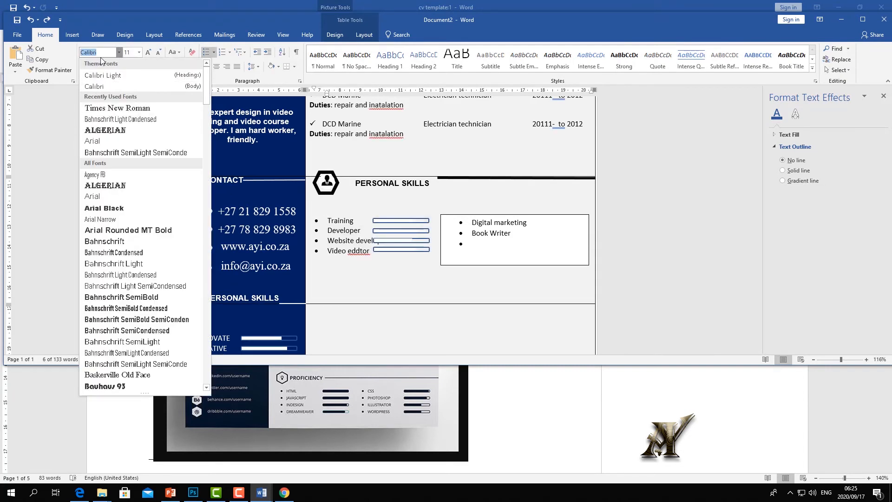
text(Times New Ro)
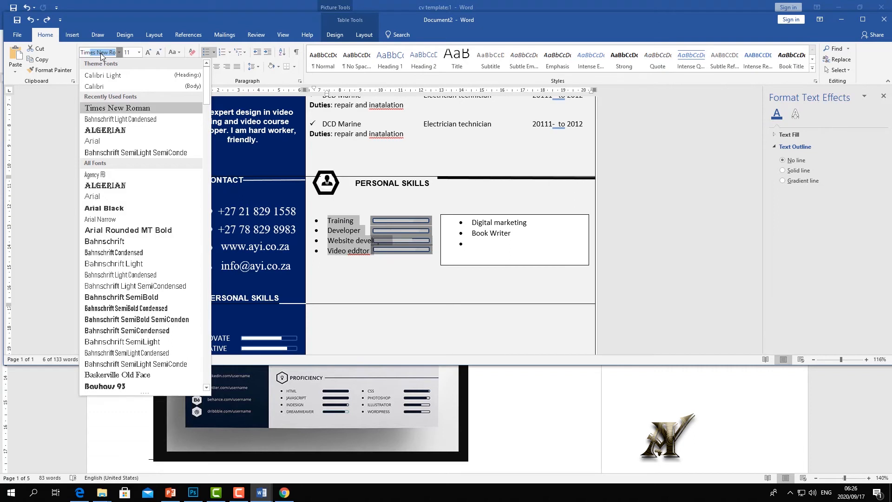
key(Return)
key(ctrl+b)
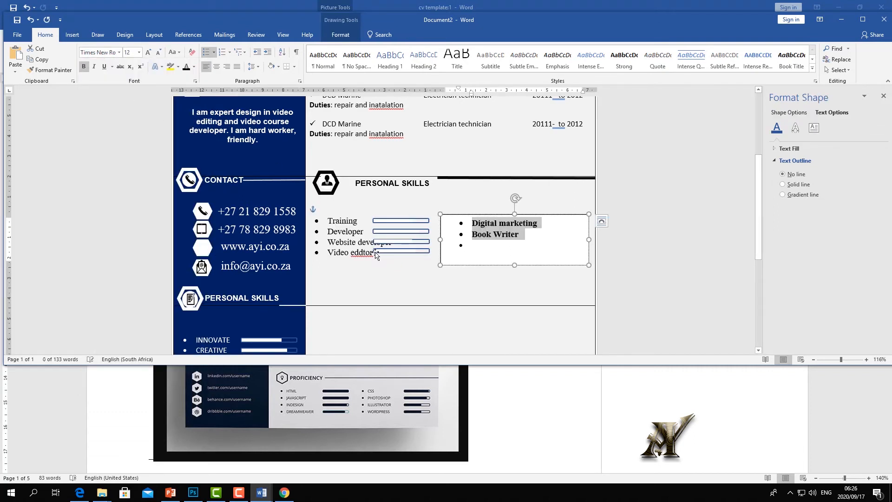
click(375, 253)
drag(375, 254, 318, 216)
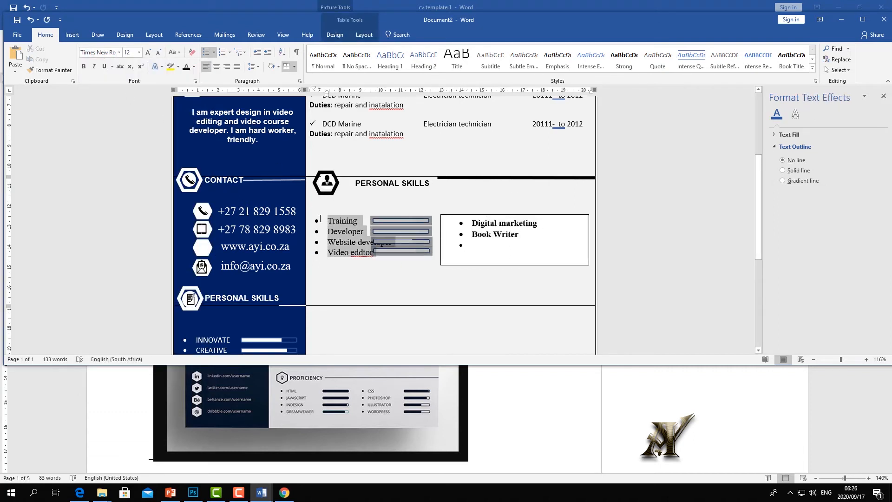
click(84, 68)
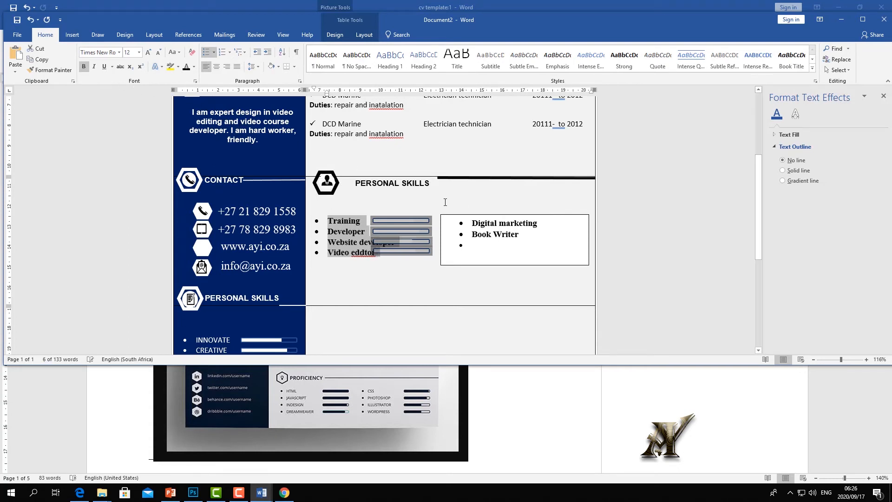
click(462, 215)
- Move the text box lower and shift the Training and Developer skill bars right
click(480, 216)
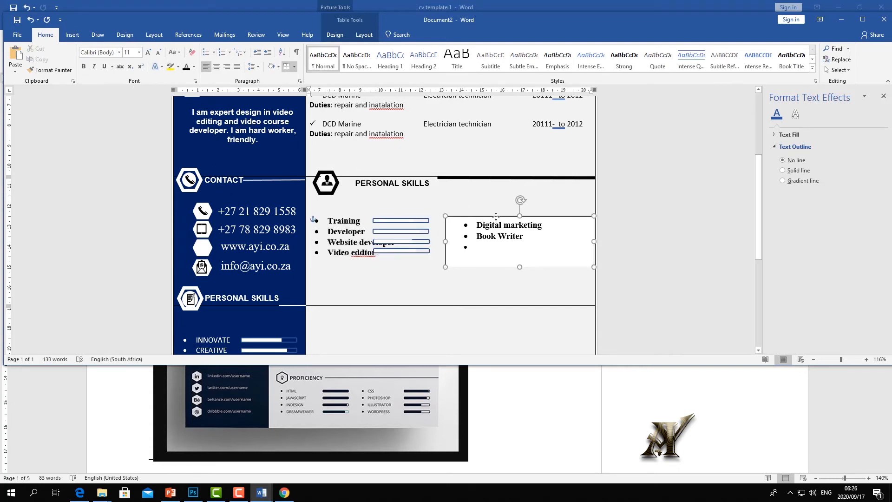
click(411, 215)
click(409, 218)
drag(408, 220, 471, 277)
click(470, 214)
click(471, 217)
click(419, 234)
click(419, 235)
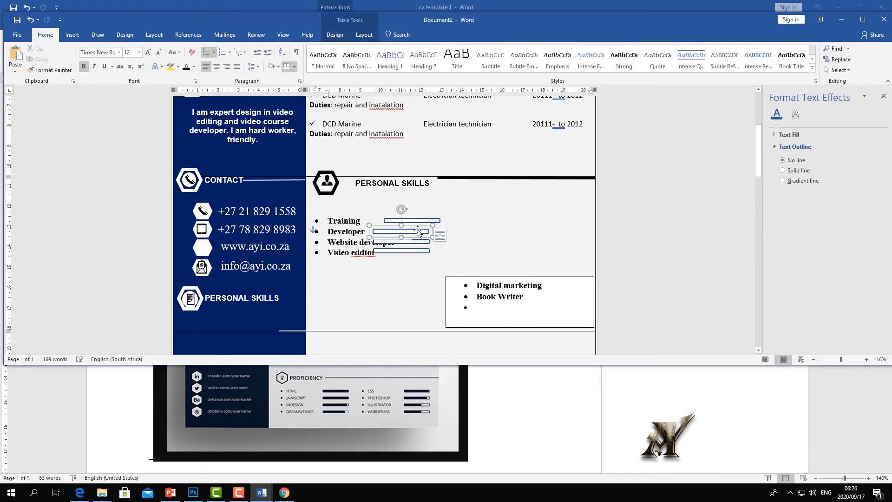
drag(420, 235, 428, 226)
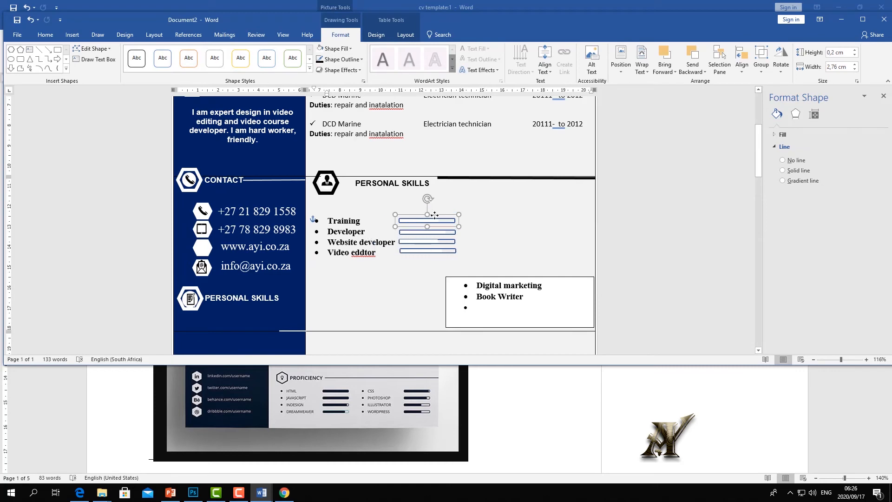
click(476, 240)
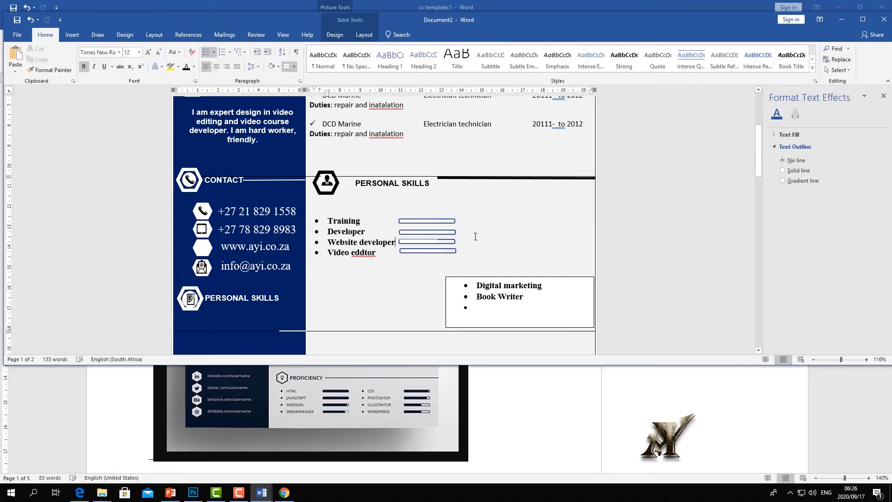
click(848, 360)
click(462, 207)
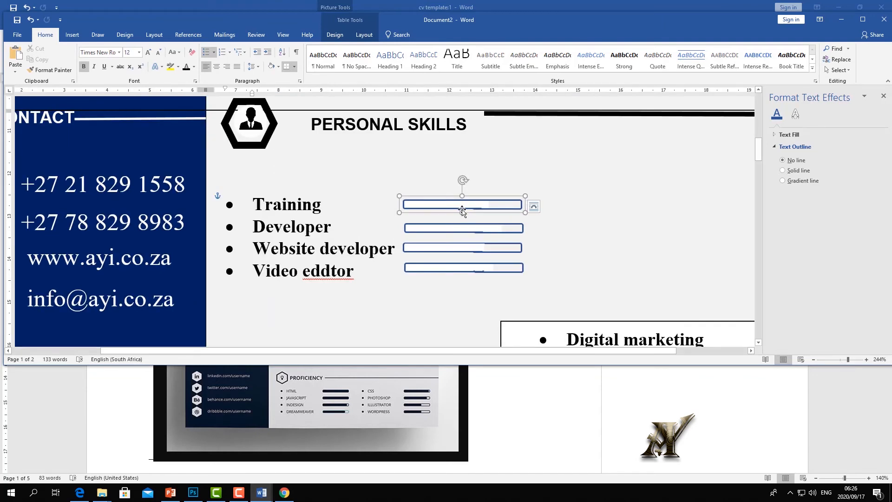
- Fill the Training skill bar with dark blue and adjust its inner fill
double_click(462, 207)
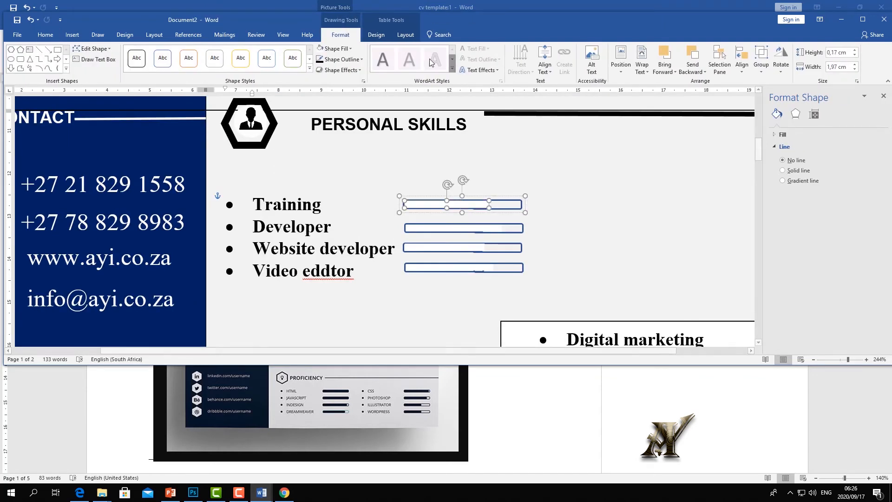
click(328, 62)
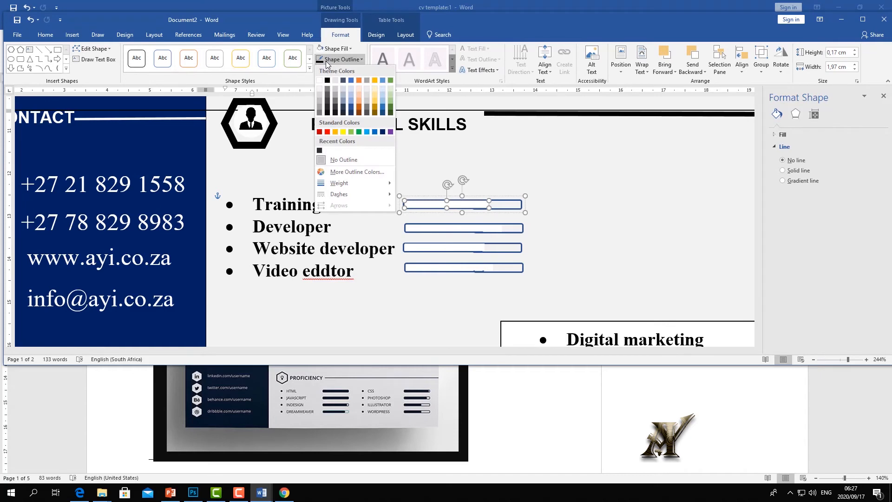
click(331, 49)
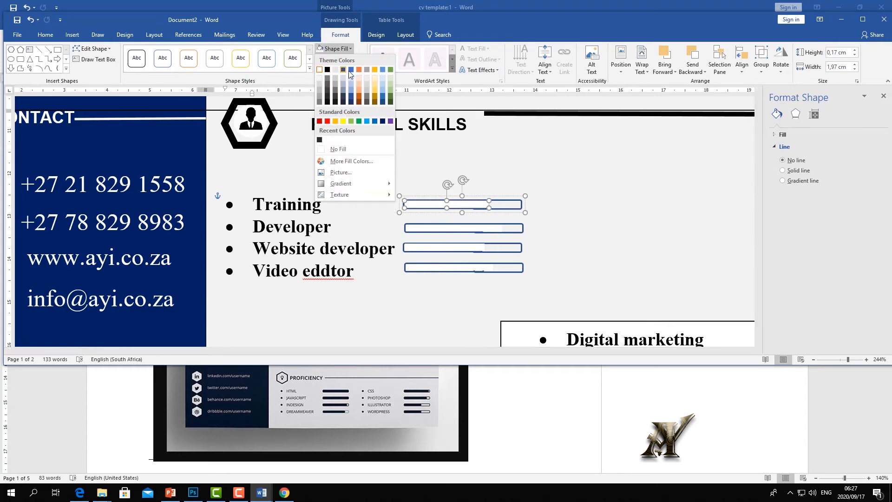
click(383, 121)
click(577, 229)
click(489, 208)
click(493, 208)
drag(497, 210, 498, 208)
click(478, 252)
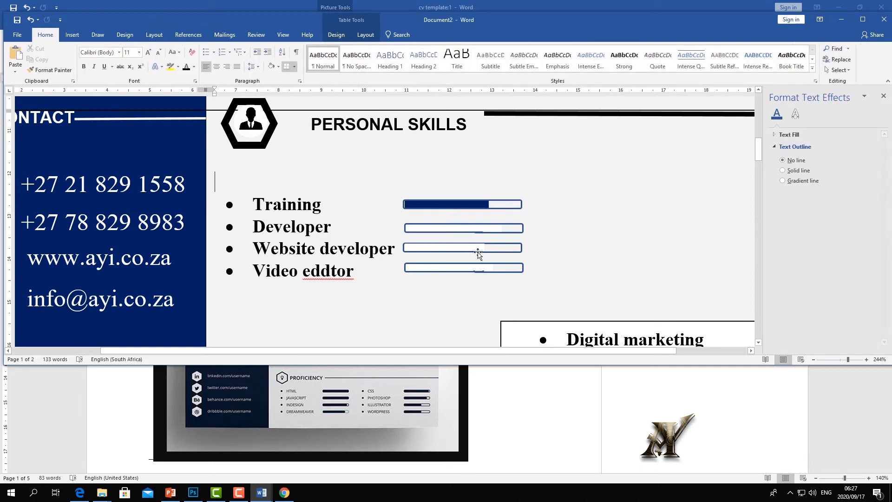
- Fill the Developer bar with dark navy and lengthen the Developer and Website developer fills
click(480, 228)
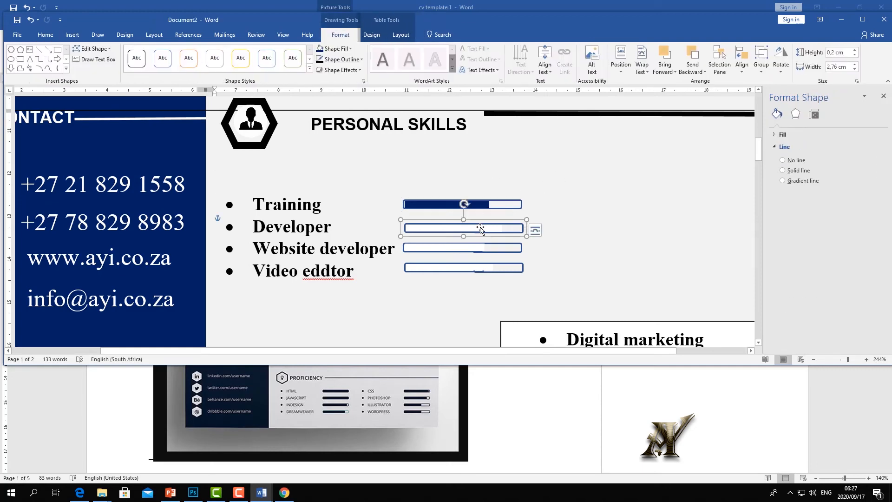
click(319, 48)
click(491, 233)
drag(499, 234, 499, 233)
click(581, 215)
click(501, 235)
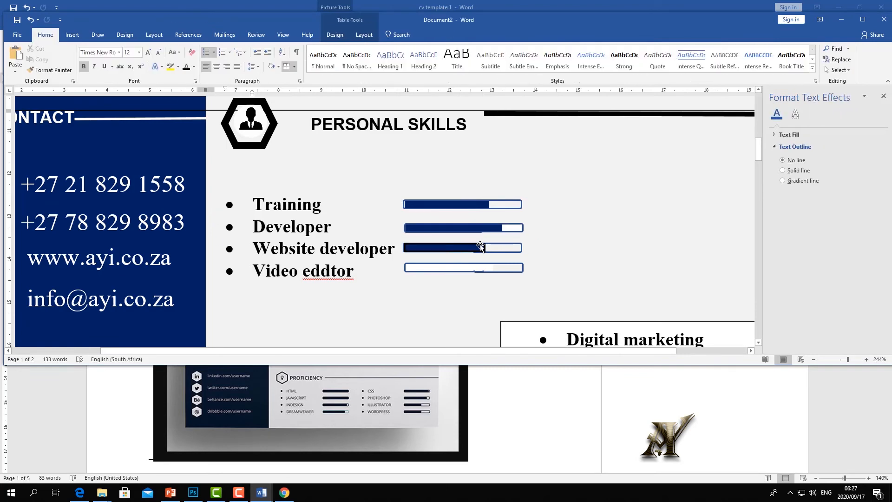
click(481, 247)
click(651, 240)
- Correct 'eddtor' to 'editor' and remove the empty line below Video editor
right_click(310, 273)
click(384, 294)
key(ctrl+z)
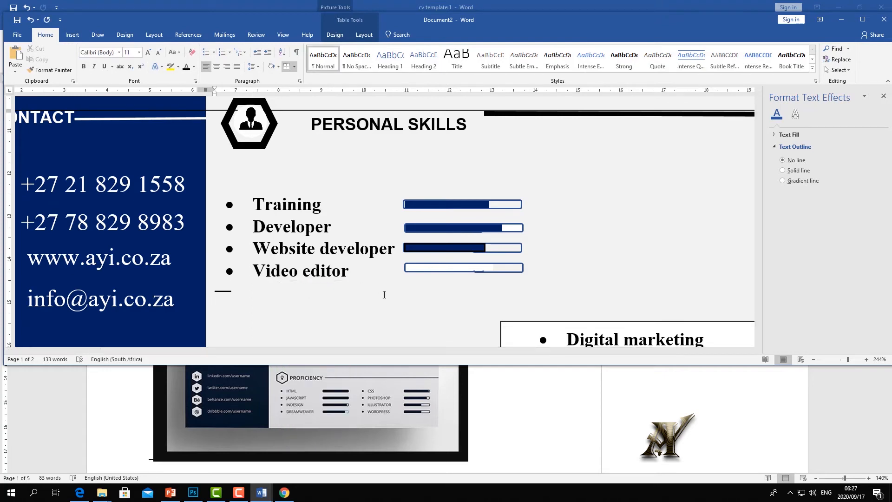
key(BackSpace)
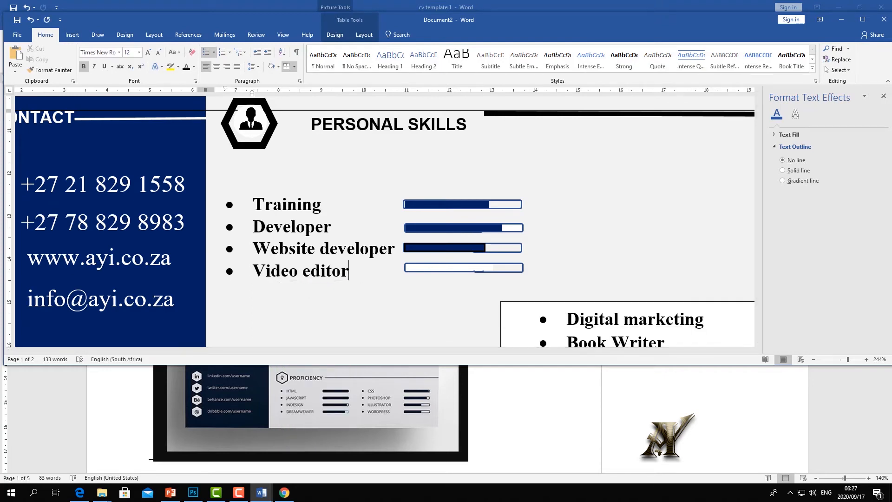
drag(848, 360, 836, 362)
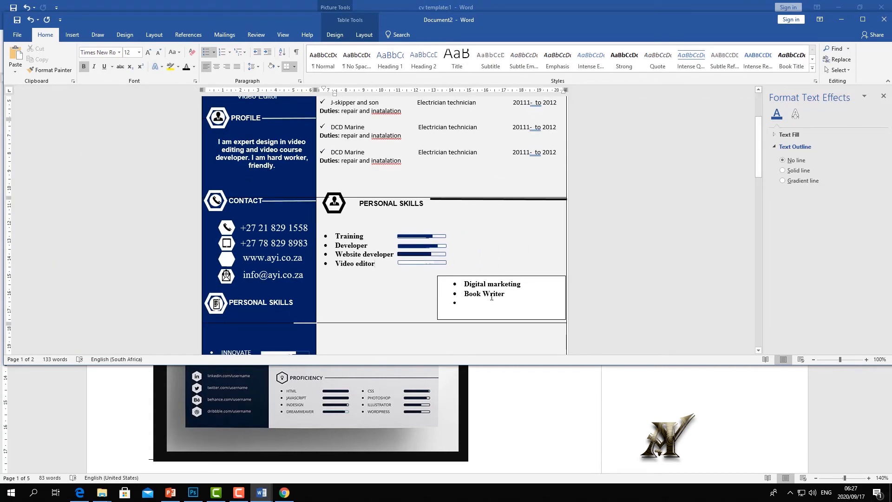
- Move the Digital marketing list box up beside the skill bars and narrow it
click(493, 276)
mouse_move(494, 276)
mouse_down()
mouse_move(484, 231)
mouse_move(497, 225)
mouse_up()
drag(437, 247, 450, 250)
drag(490, 225, 487, 230)
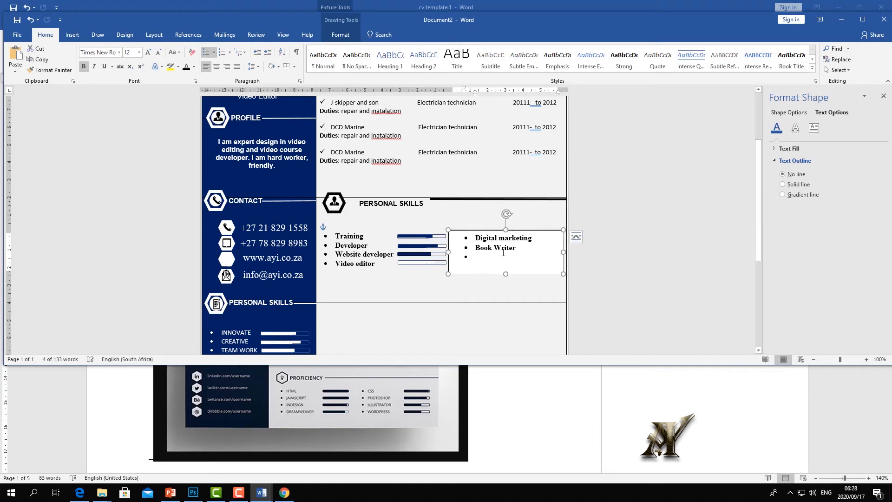
drag(563, 251, 560, 251)
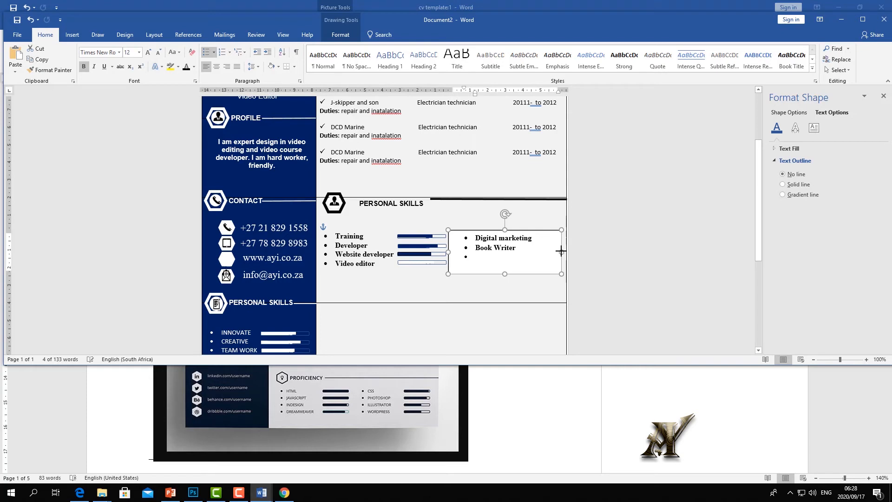
- Shift the bullets' indent left and fine-tune the box's width and height
click(466, 247)
drag(460, 241, 455, 241)
click(543, 248)
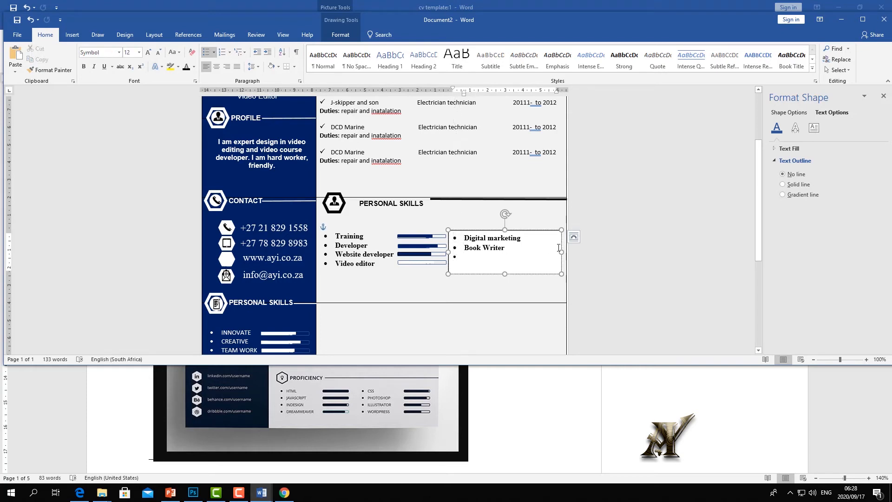
drag(561, 251, 564, 251)
drag(504, 272, 505, 265)
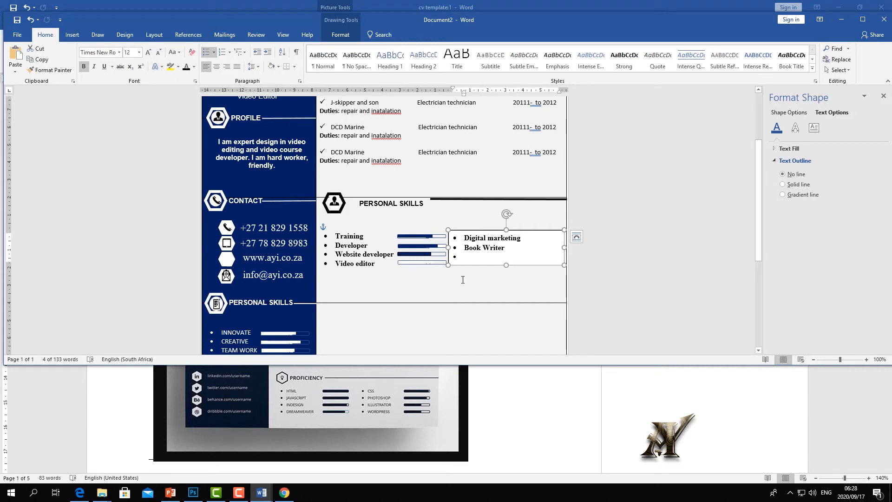
- Set the text box's Shape Outline to No Outline
click(344, 35)
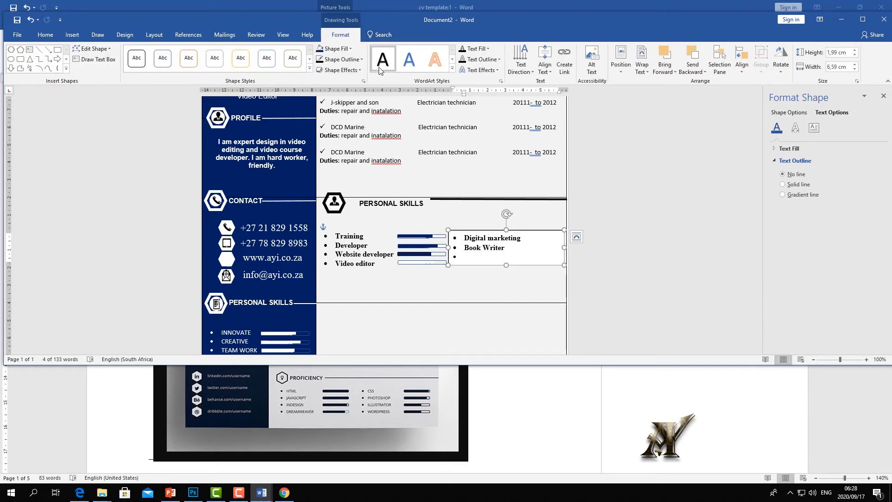
click(361, 59)
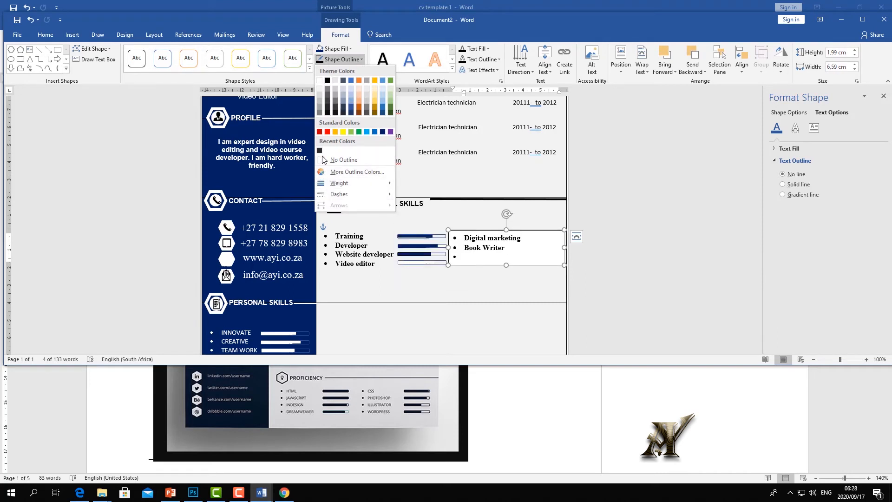
click(337, 161)
click(468, 285)
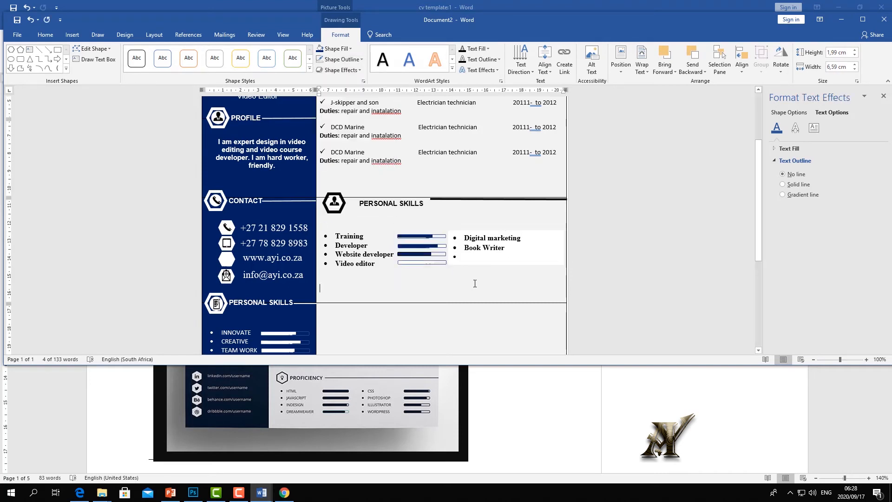
- Copy the Training skill bar and place the copy beside Digital marketing
click(416, 236)
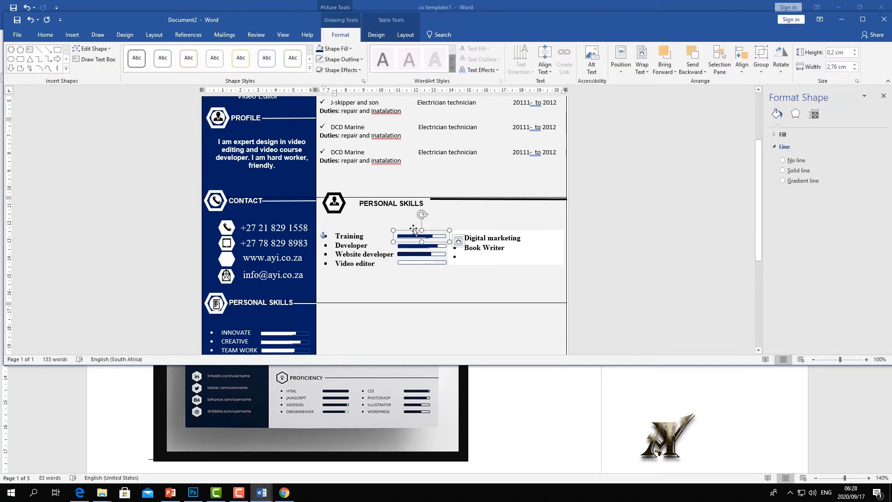
right_click(417, 235)
click(435, 247)
right_click(439, 280)
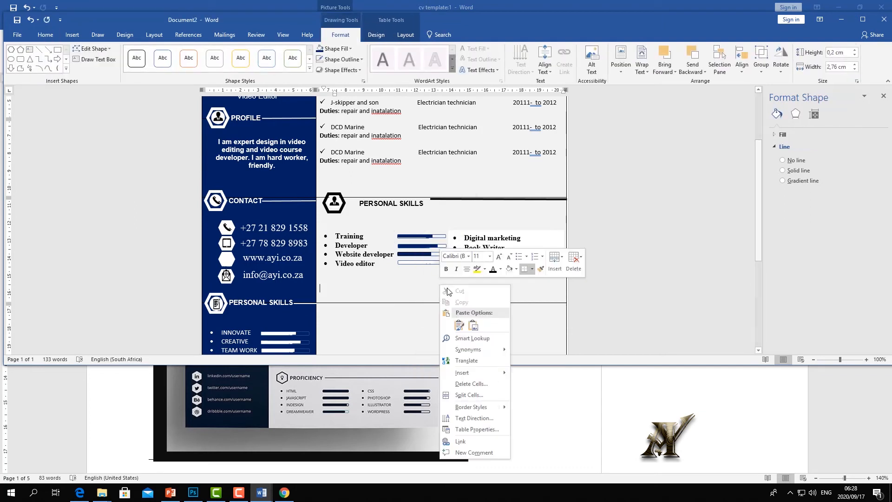
click(458, 324)
click(351, 285)
click(352, 284)
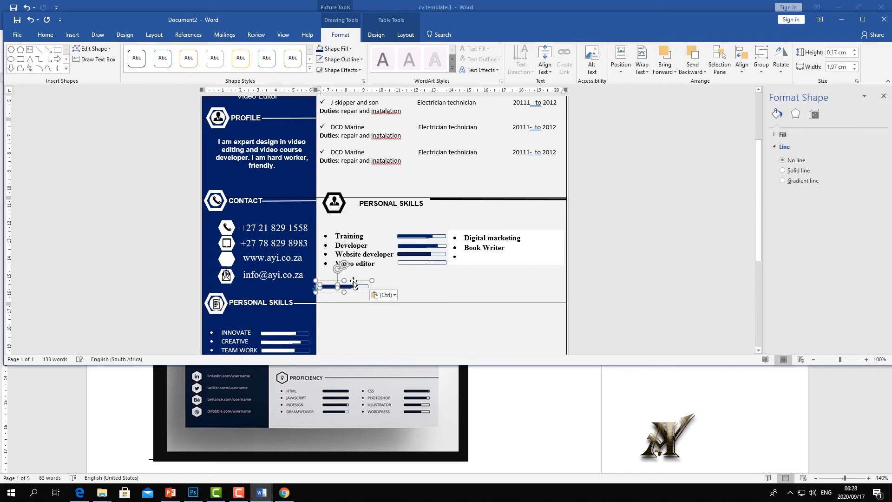
drag(354, 280, 560, 229)
click(409, 241)
- Resize the skill bars beside Training and Developer
click(409, 239)
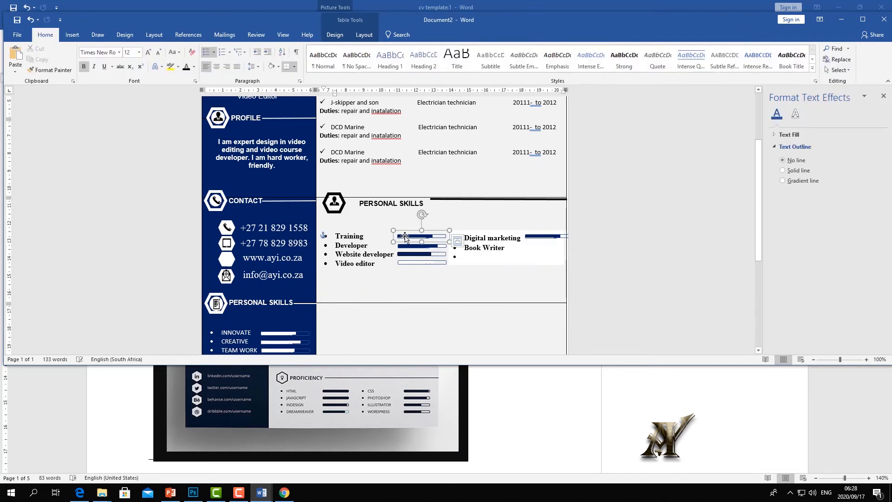
drag(447, 229, 435, 230)
click(446, 281)
click(442, 249)
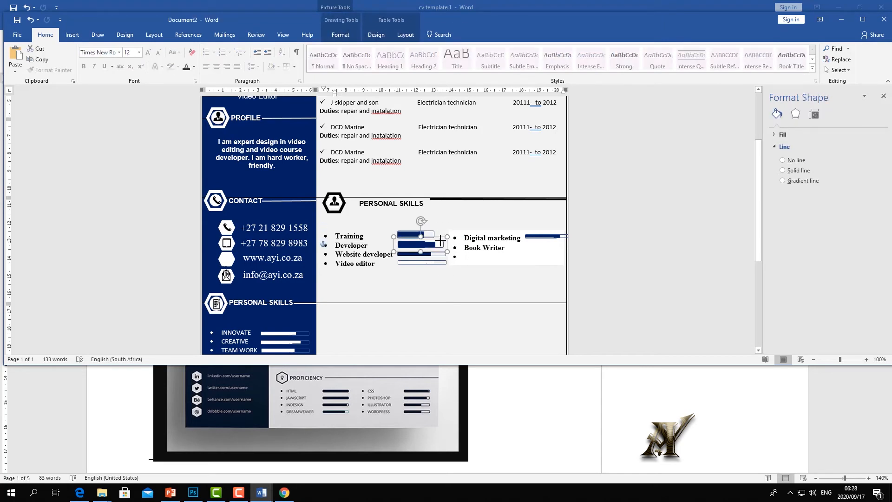
drag(440, 241, 439, 241)
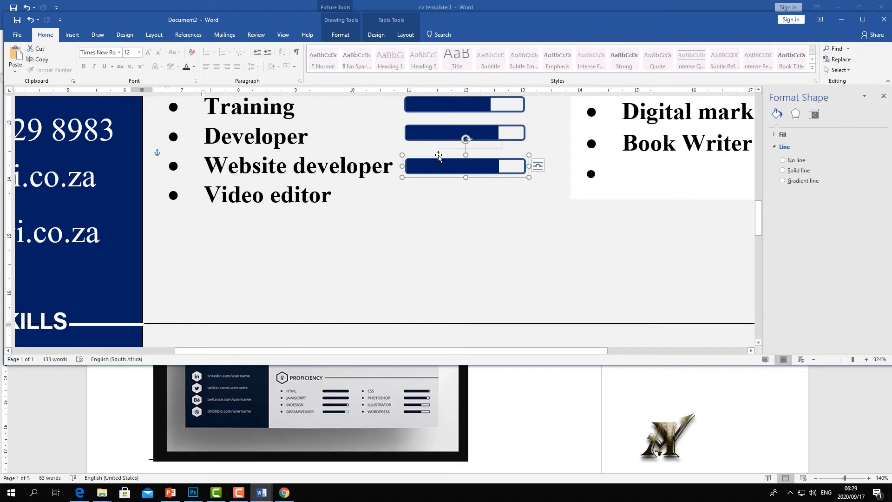
- Paste a skill bar beside Video editor and line it up under the others
right_click(439, 157)
click(448, 200)
right_click(448, 199)
click(474, 245)
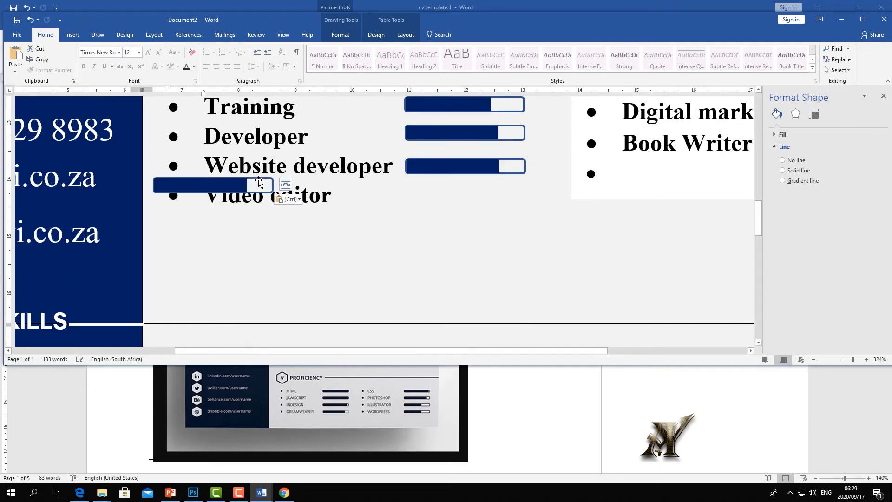
drag(254, 174, 507, 179)
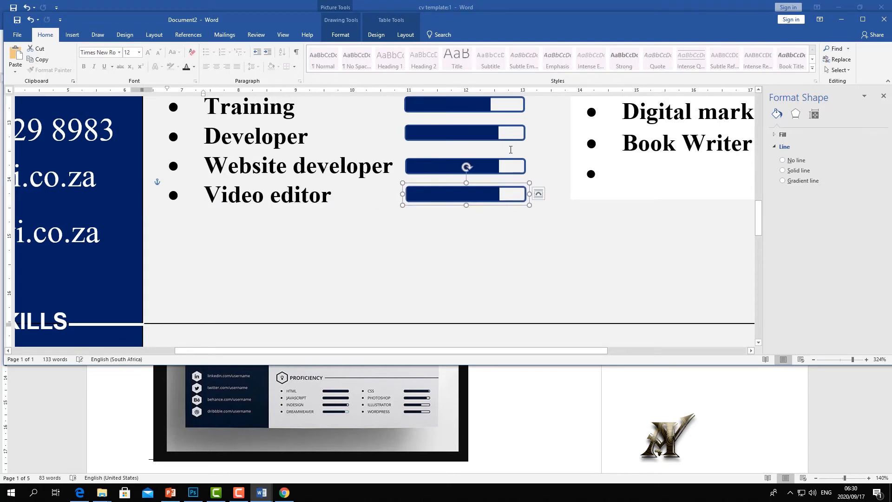
- Lengthen the Website developer bar's navy fill and shorten the Video editor bar's fill
scroll(507, 176, up, 3)
scroll(506, 176, down, 3)
click(491, 164)
drag(505, 166, 512, 165)
click(500, 199)
click(495, 196)
drag(499, 193, 486, 193)
click(498, 218)
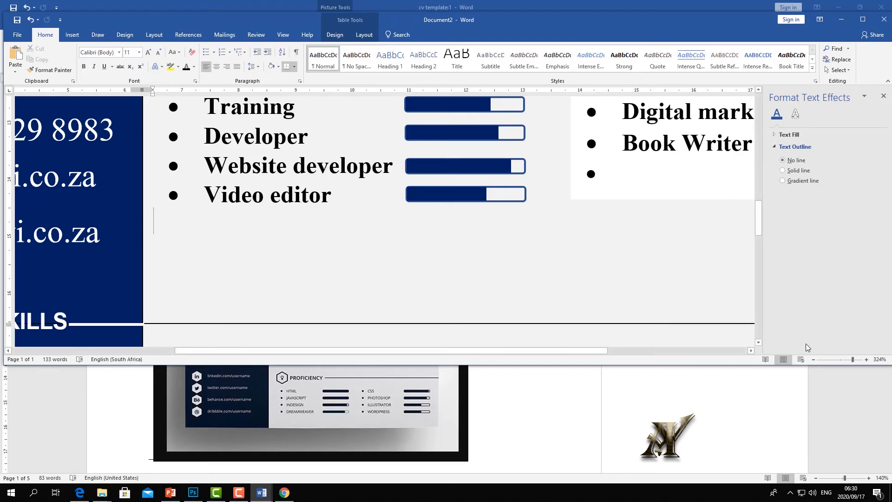
- Zoom out and nudge the Digital marketing box slightly left
click(840, 359)
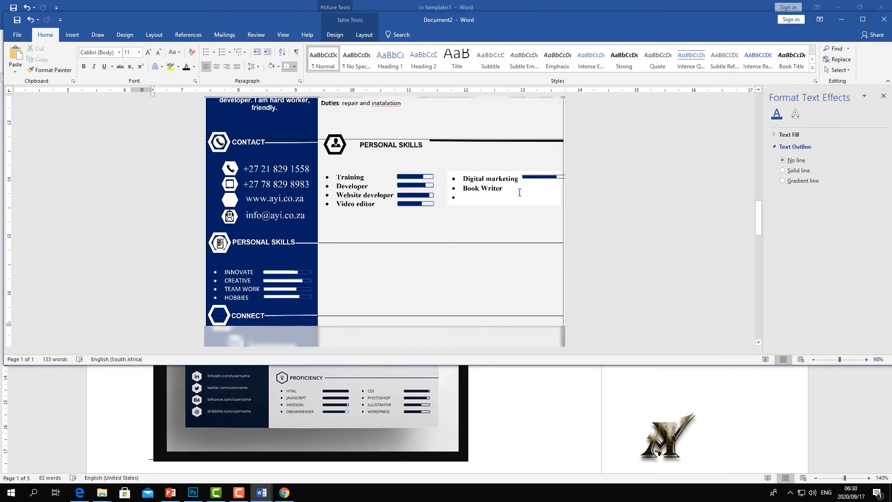
click(519, 194)
drag(471, 171, 468, 172)
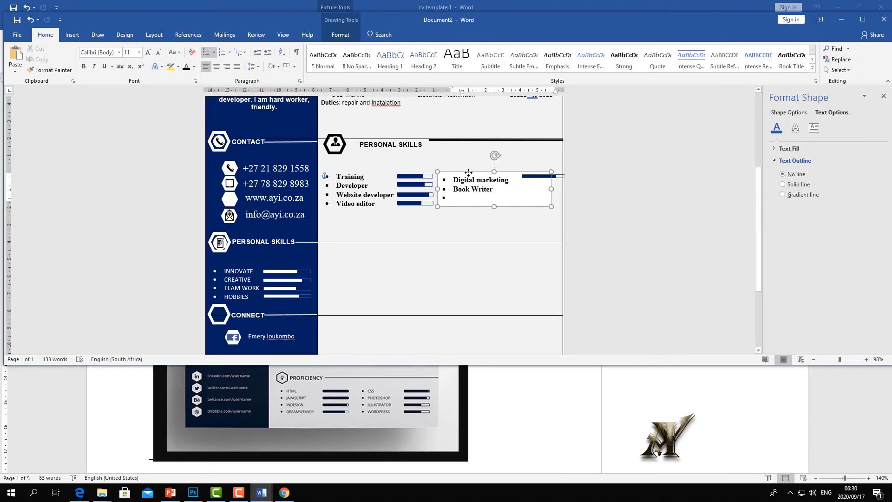
click(510, 172)
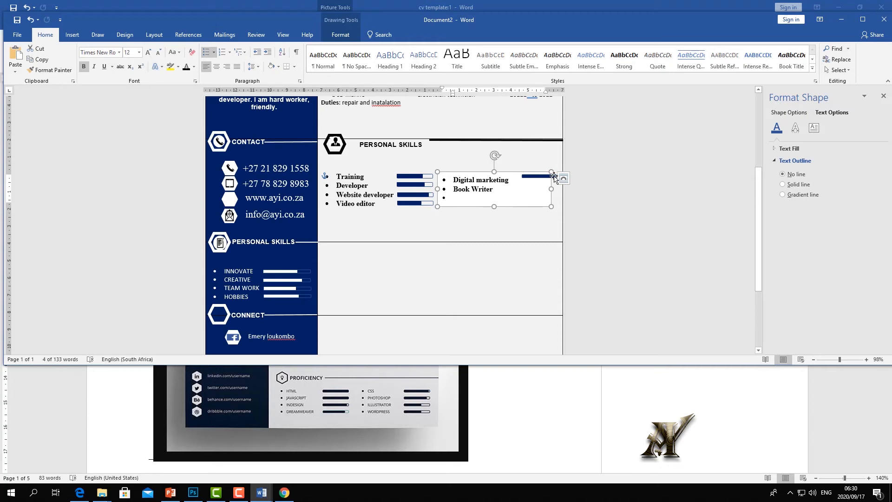
key(Escape)
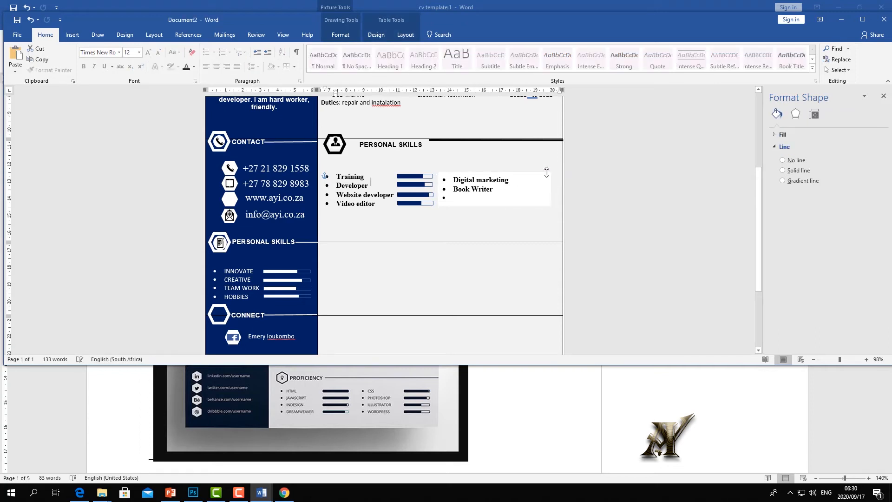
- Apply a transparent preset Shape Style to the Digital marketing text box
click(530, 171)
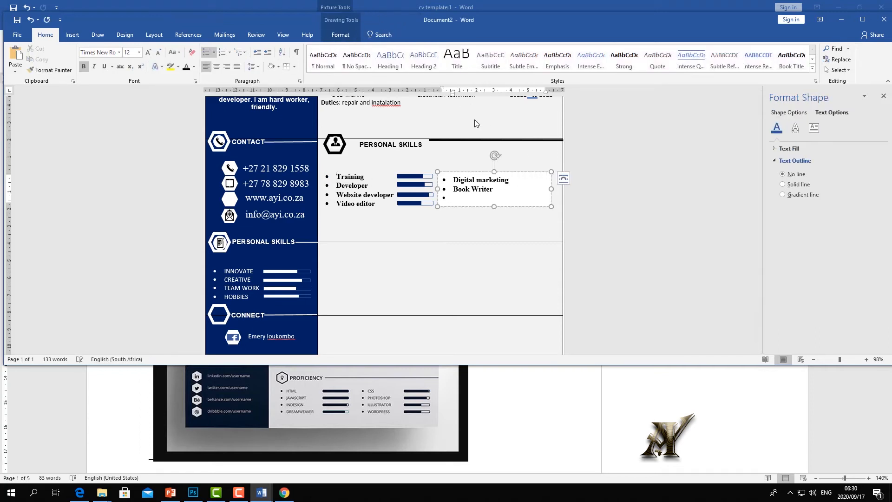
click(341, 35)
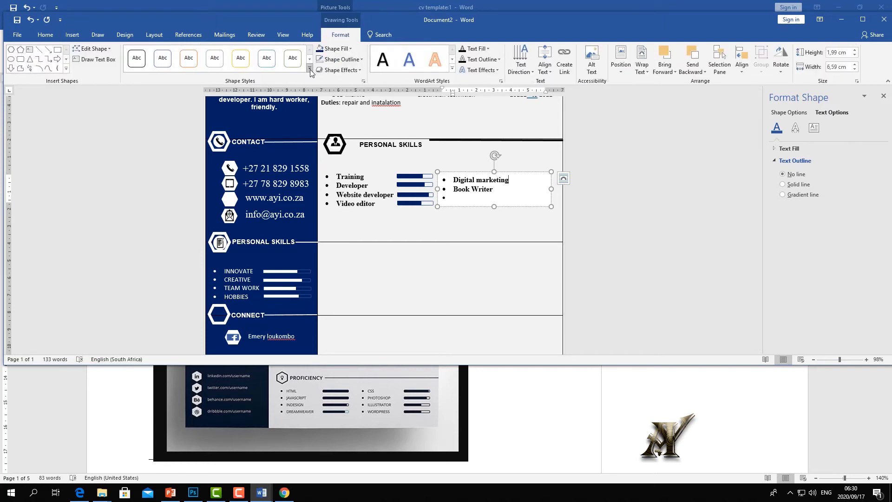
click(310, 69)
click(135, 247)
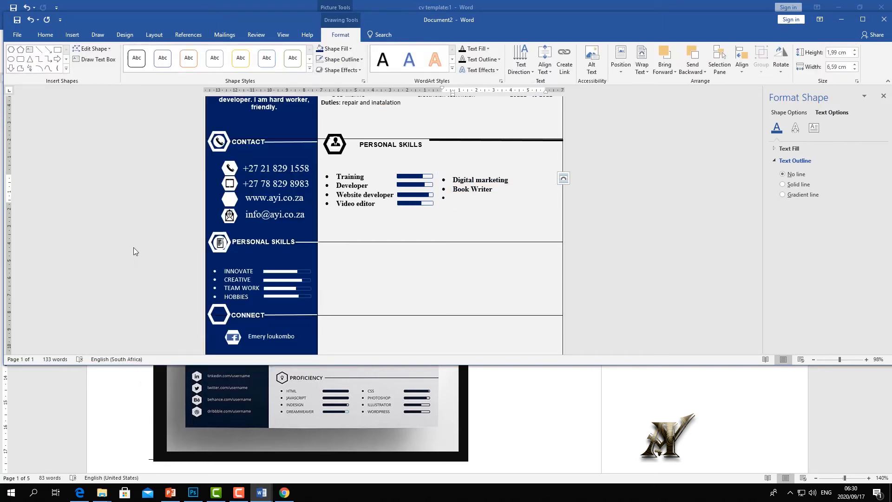
click(440, 228)
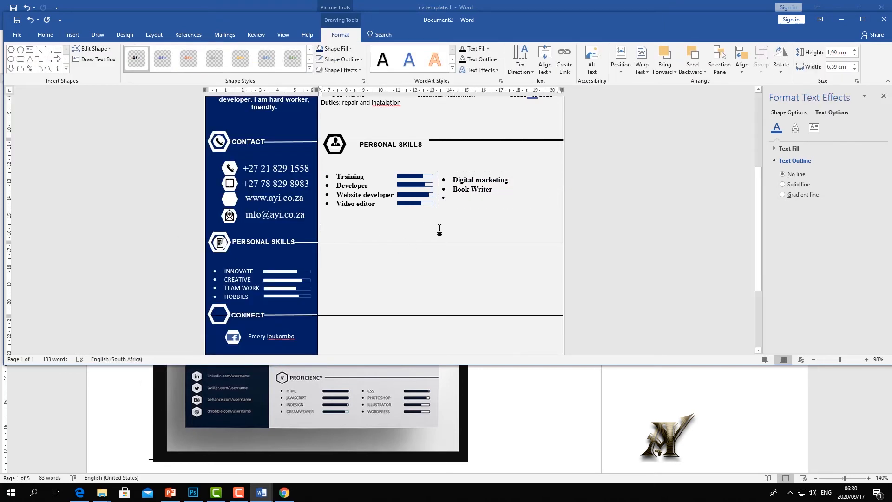
- Copy another progress bar and place it beside the Digital marketing list
click(412, 206)
right_click(413, 205)
key(Escape)
right_click(403, 223)
click(421, 264)
drag(343, 214, 539, 176)
click(513, 218)
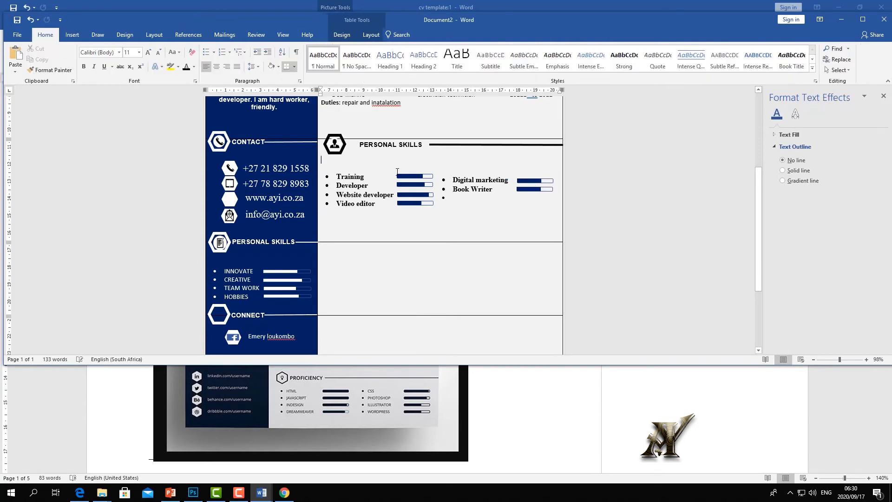
- Bring up the reference CV template window
scroll(402, 171, up, 5)
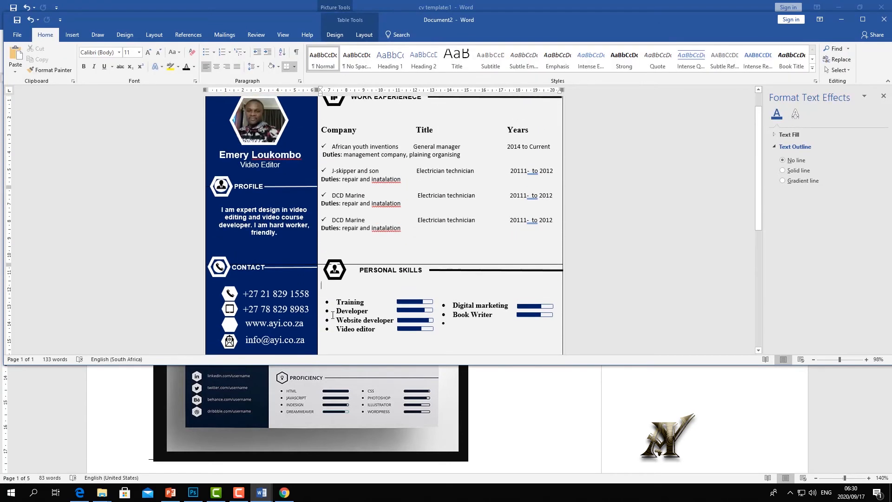
click(323, 375)
scroll(315, 324, up, 3)
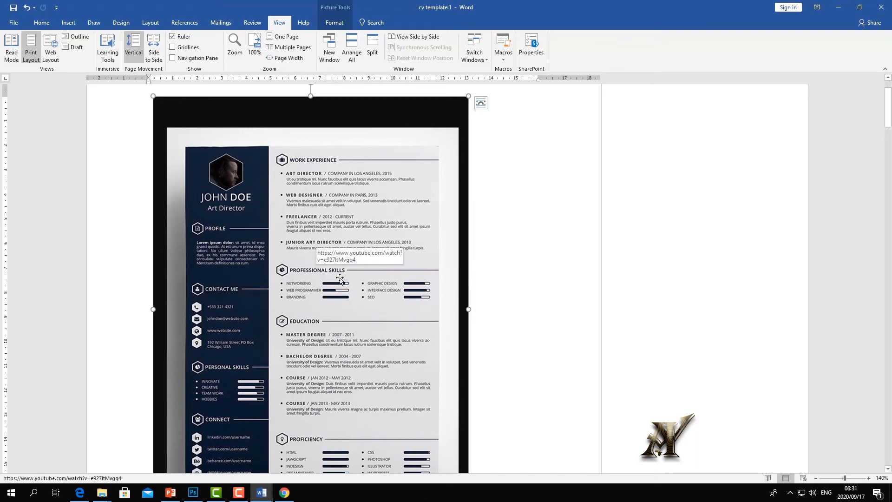
- Back in the CV, copy a heading's thick rule into the next cell and slide it right
scroll(353, 283, down, 1)
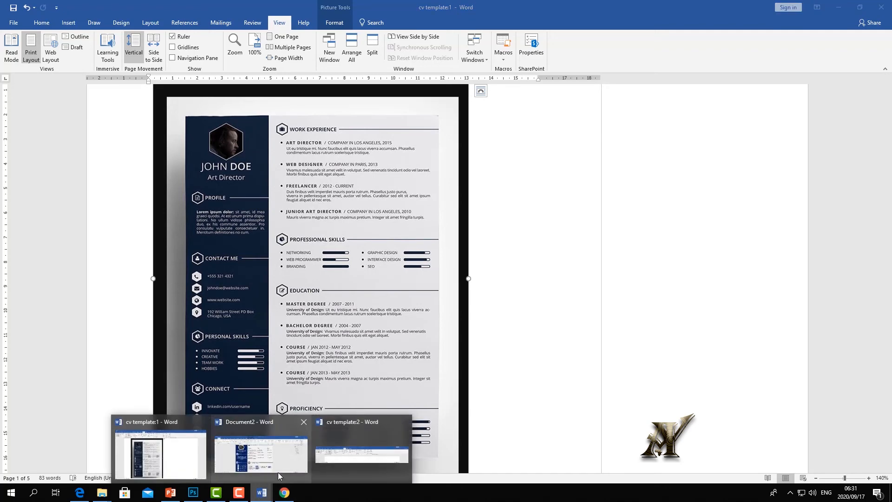
click(281, 458)
scroll(433, 246, up, 1)
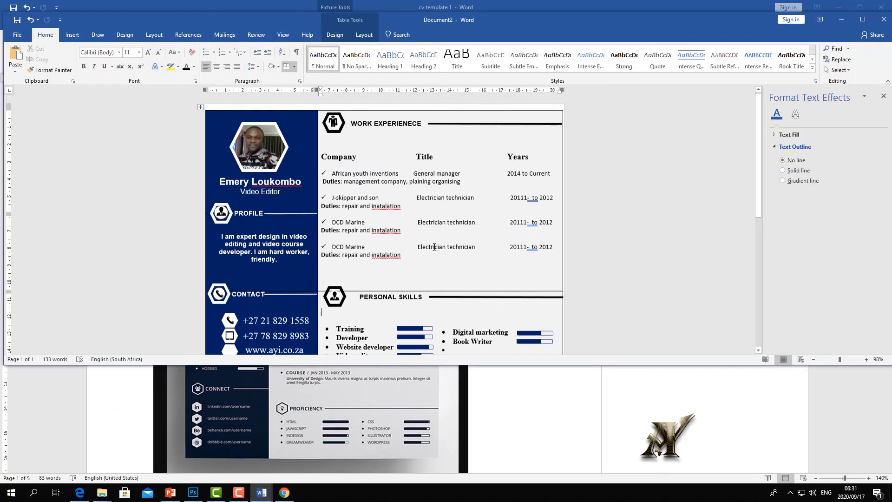
scroll(433, 242, down, 5)
scroll(433, 233, down, 3)
scroll(458, 134, up, 2)
click(455, 130)
right_click(455, 130)
key(Escape)
right_click(433, 249)
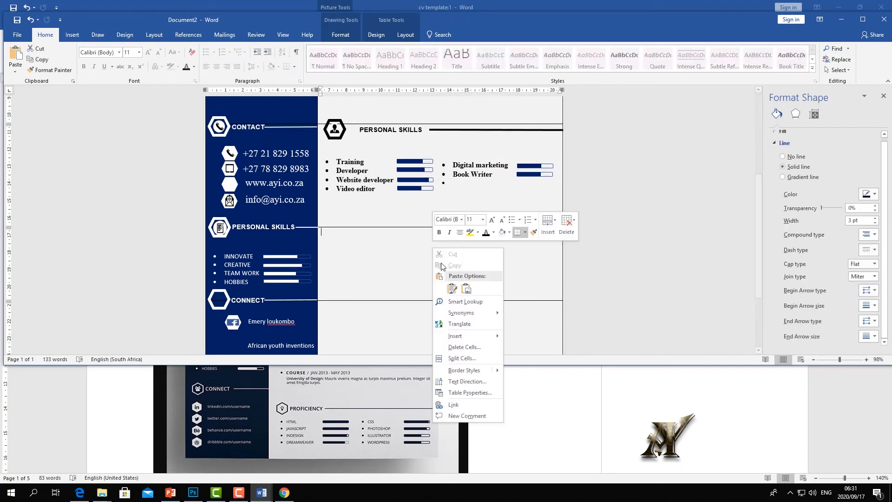
click(451, 288)
drag(389, 229, 494, 227)
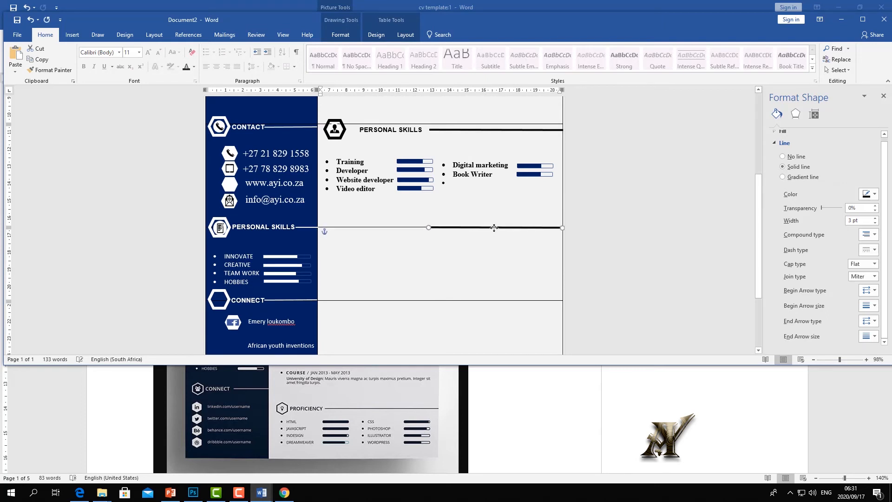
- Copy the PERSONAL SKILLS heading box into the cell and retype it as Educations
click(394, 129)
right_click(403, 125)
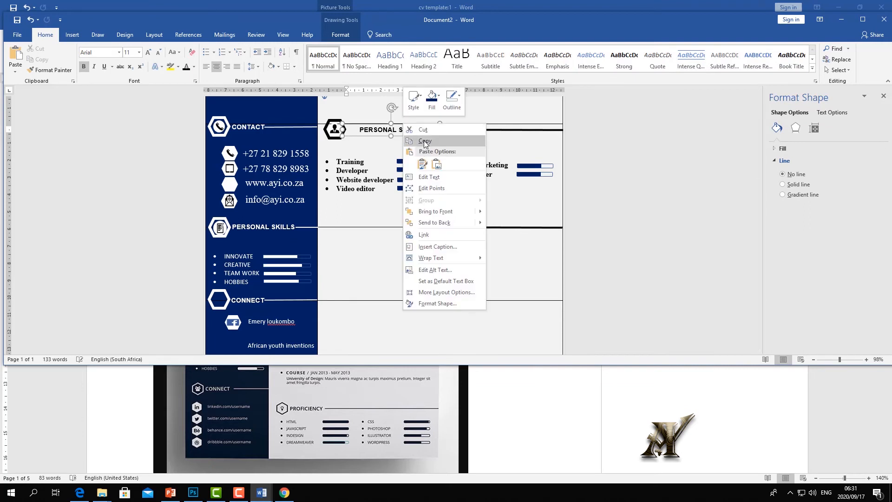
click(391, 251)
right_click(391, 251)
click(410, 293)
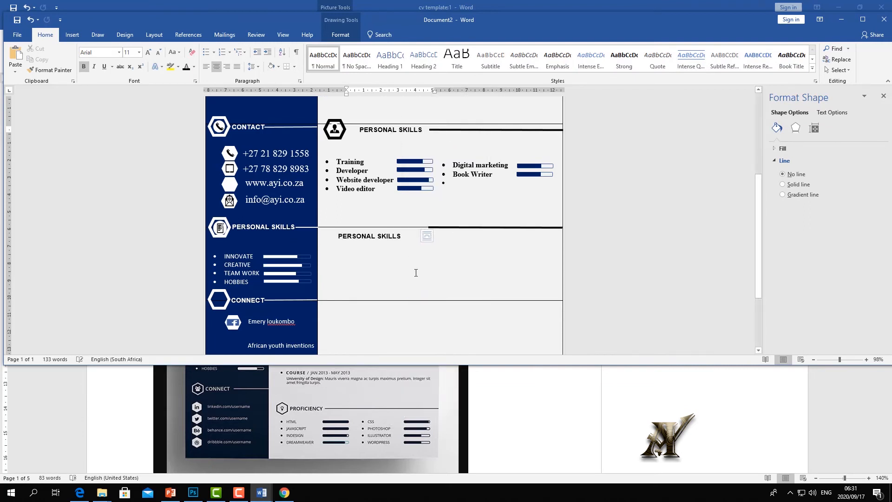
triple_click(402, 236)
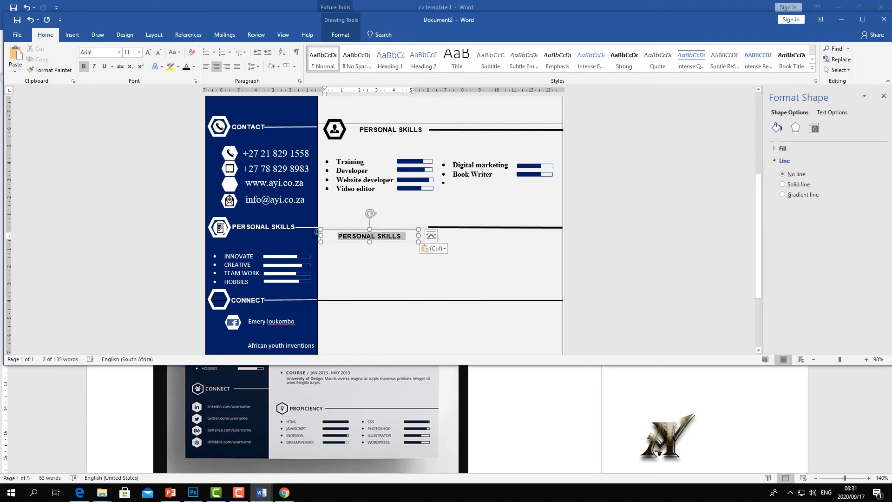
text(Edu)
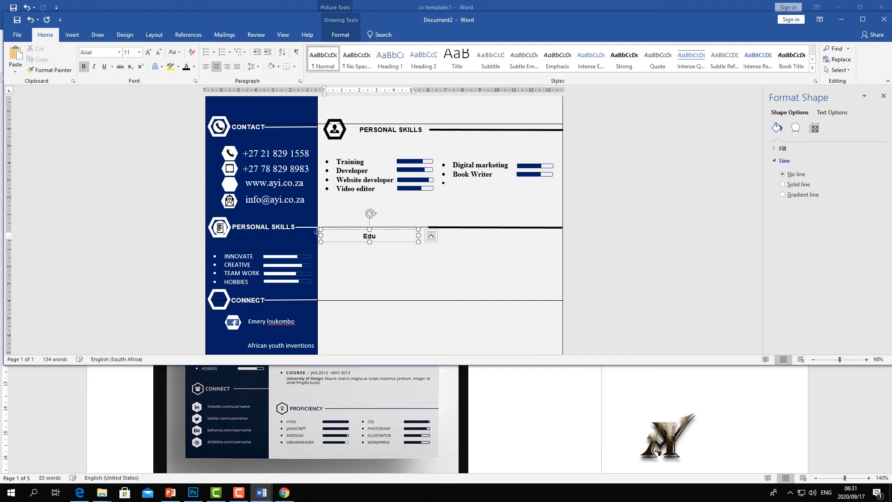
text(cations)
click(420, 276)
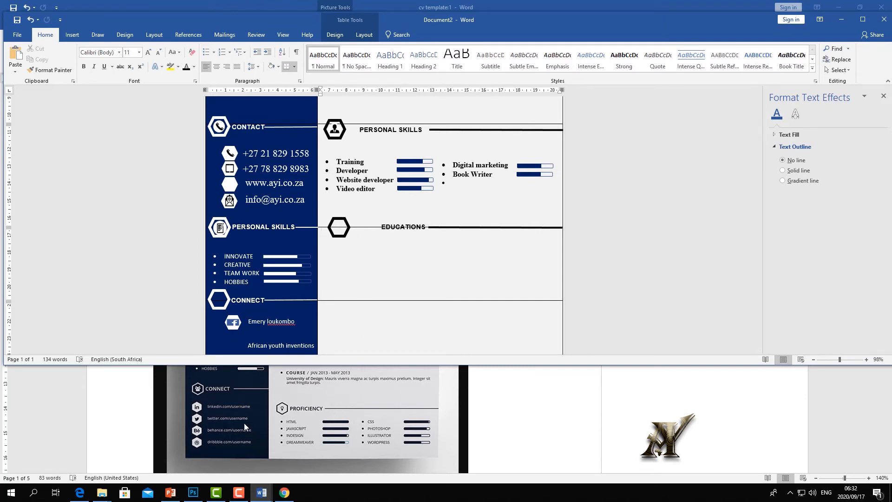
- Check the reference template, then copy the Company/Title/Years work entry with its duties
click(316, 384)
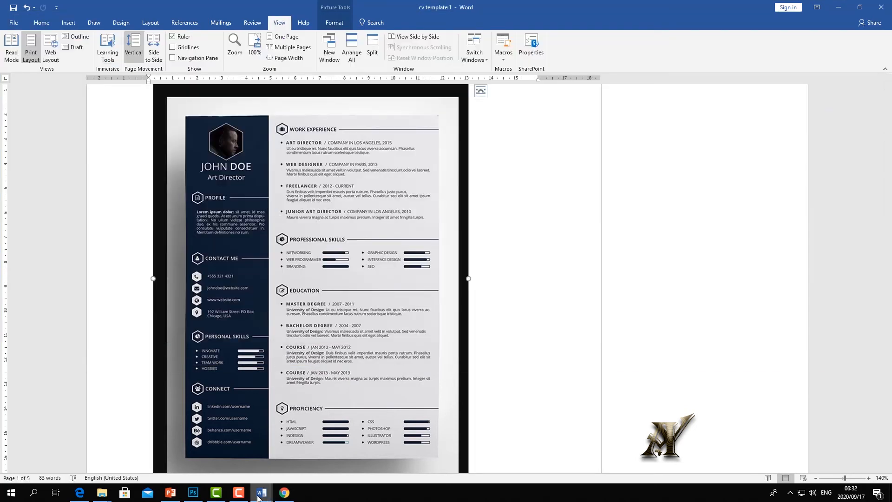
mouse_move(261, 492)
click(285, 453)
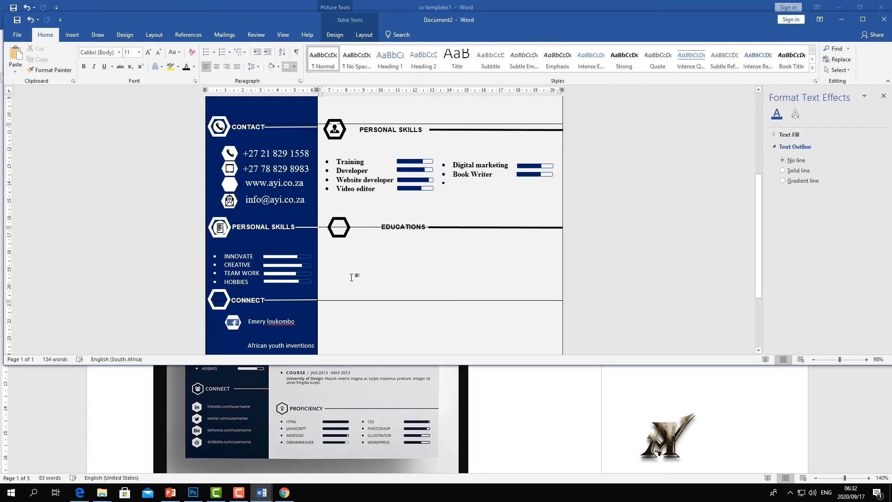
scroll(350, 274, up, 5)
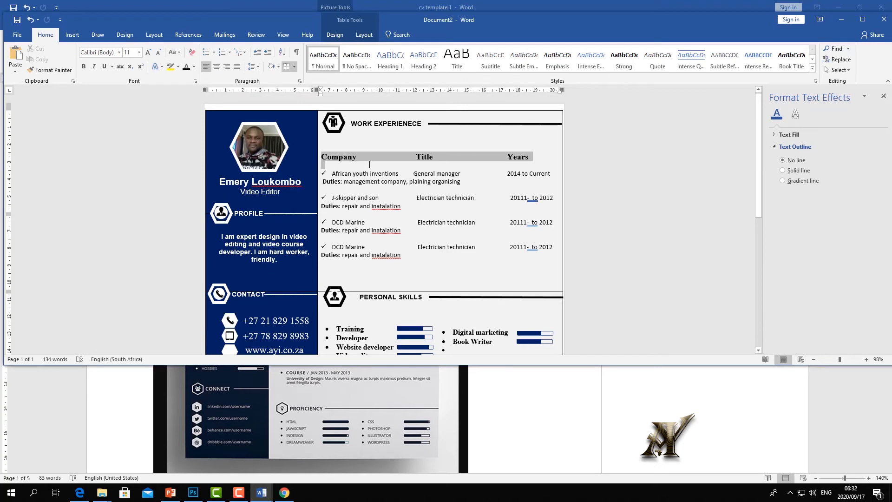
click(330, 159)
drag(382, 192, 405, 188)
right_click(437, 180)
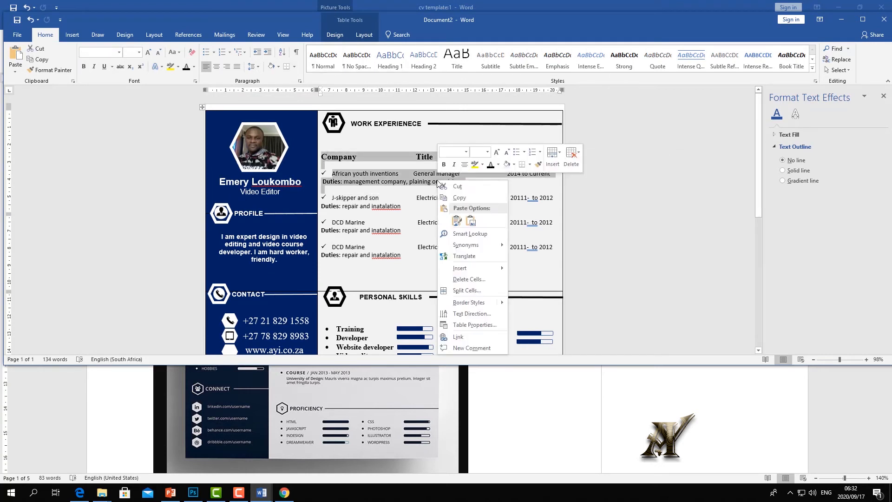
click(455, 198)
- Paste the copied entry into the Educations cell after a blank line
scroll(422, 214, down, 5)
scroll(421, 214, down, 3)
click(351, 218)
key(Return)
key(Return)
key(Return)
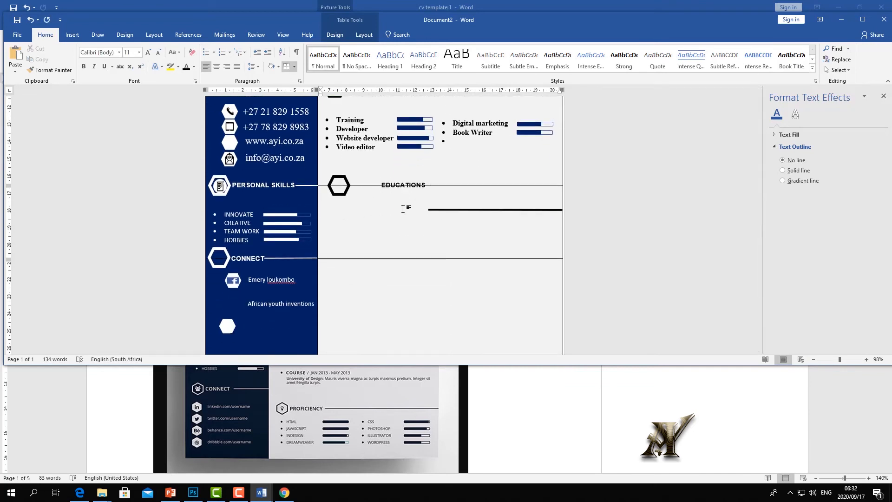
key(ctrl+v)
- Move the thick rule up beside the EDUCATIONS heading
drag(493, 253, 493, 186)
click(359, 214)
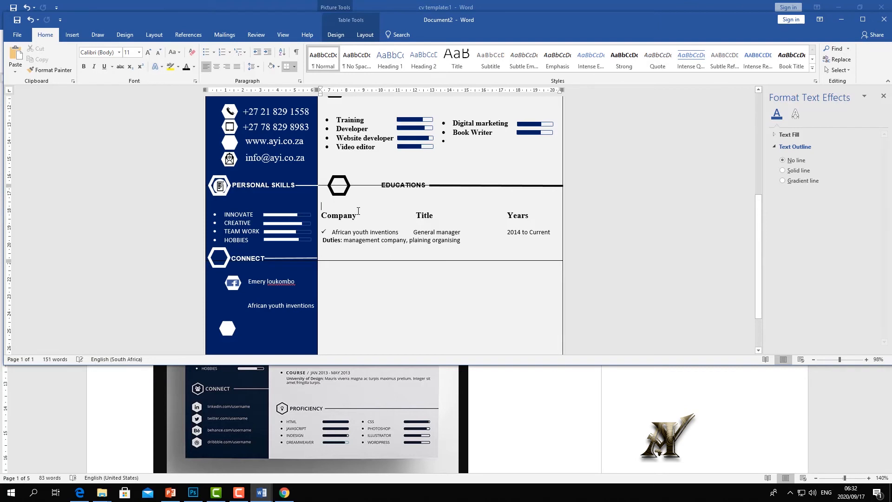
drag(360, 216, 333, 212)
- Rename the copied headers to Institute, Course and Years
click(338, 215)
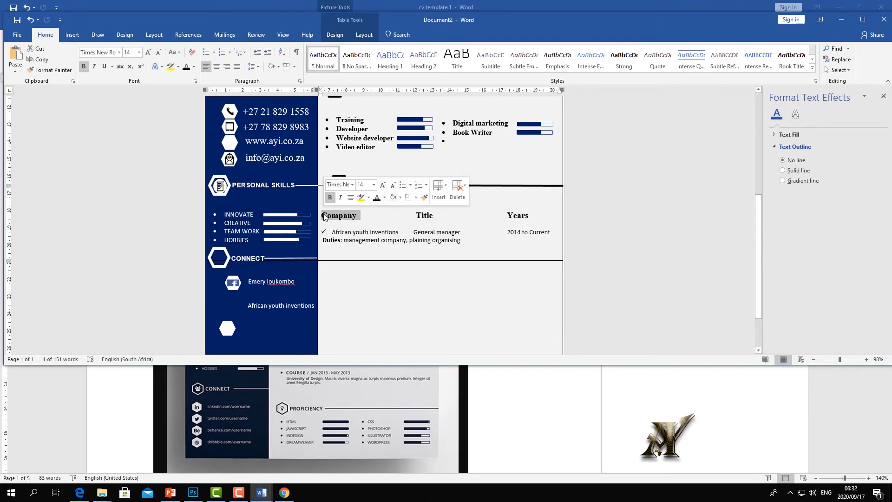
text(Instit)
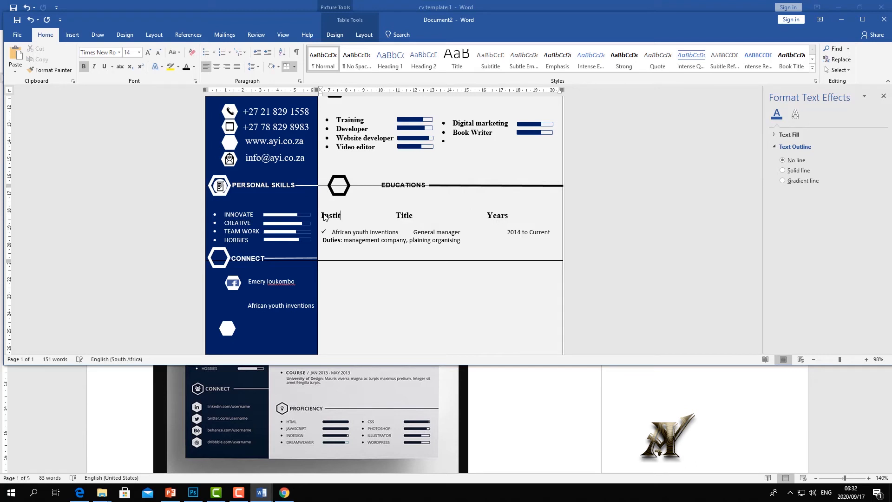
text(ute)
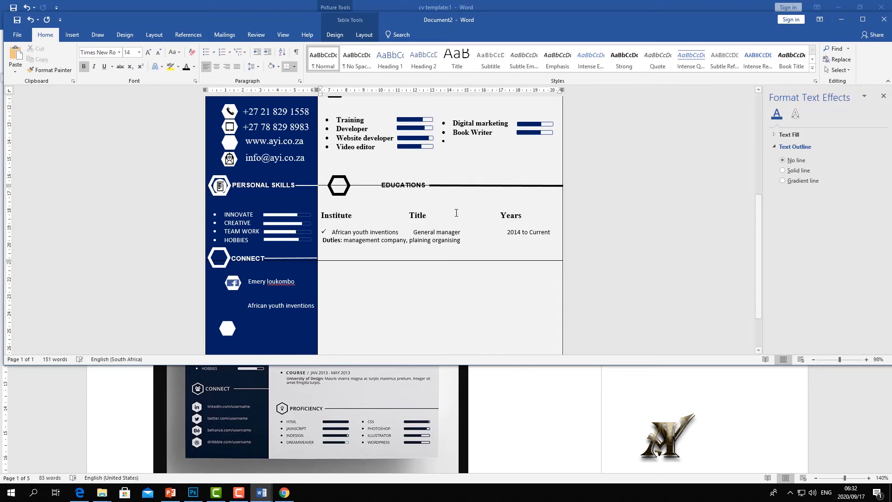
drag(422, 213, 409, 214)
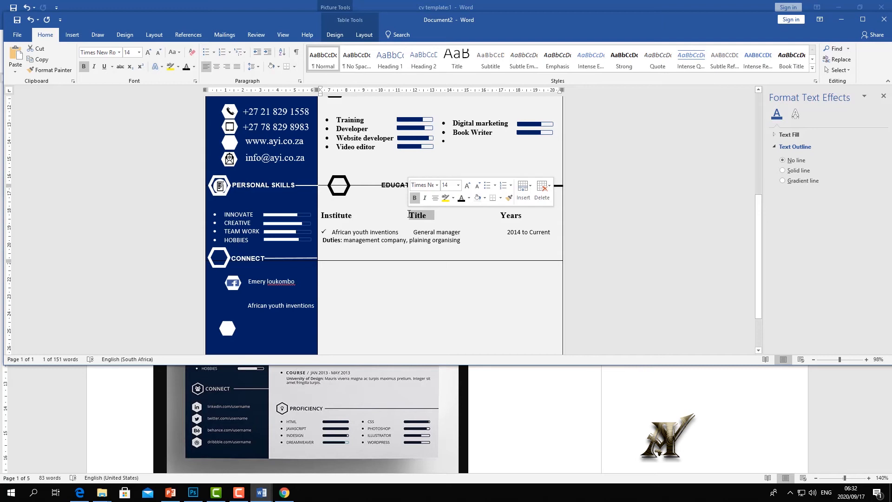
text(Course)
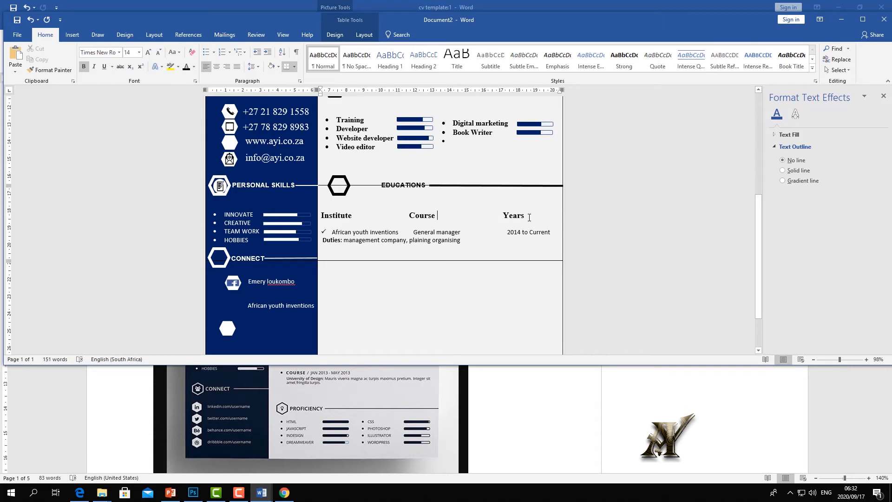
drag(505, 217, 502, 213)
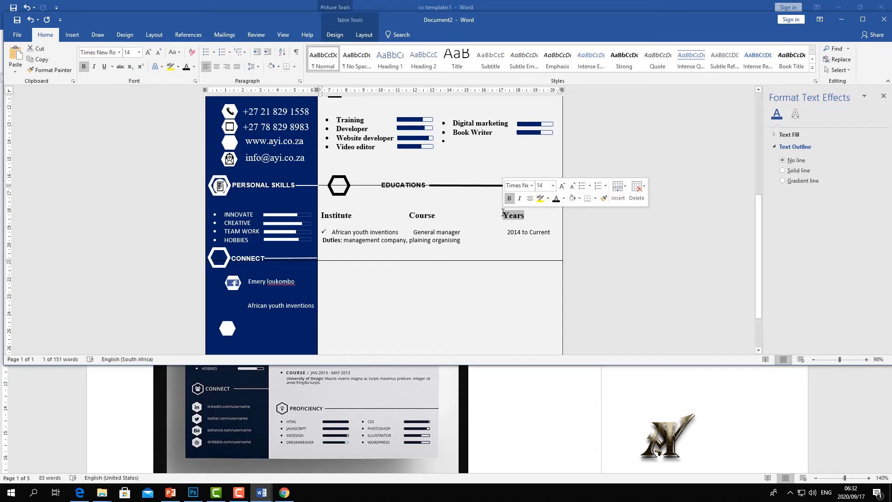
- Replace the copied work lines with the Unisa B Teck in electrical engineering, 2014 entry
click(369, 232)
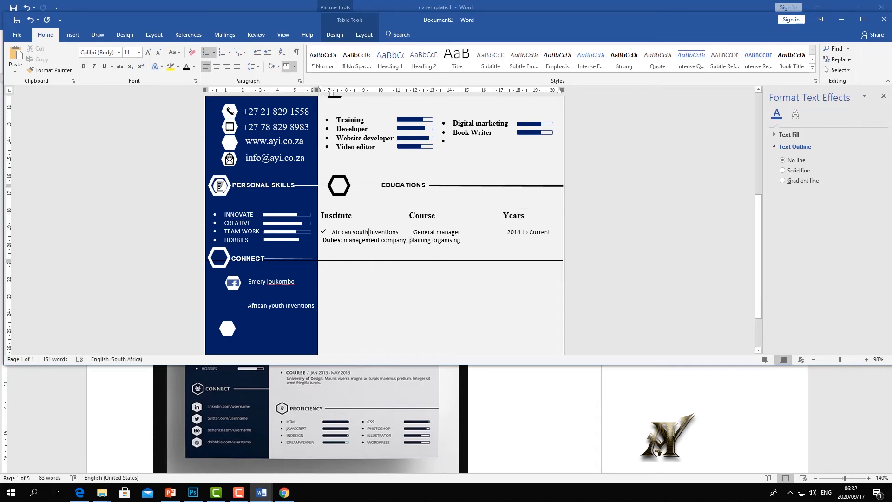
drag(459, 243, 329, 236)
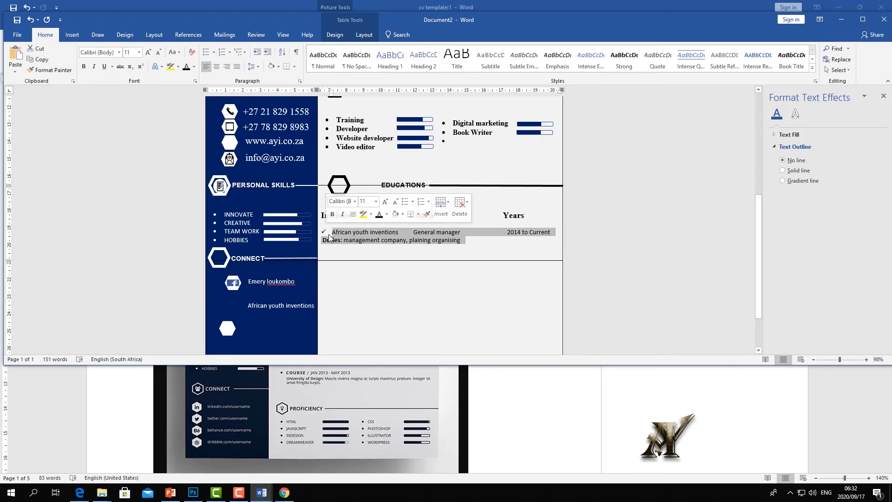
key(Delete)
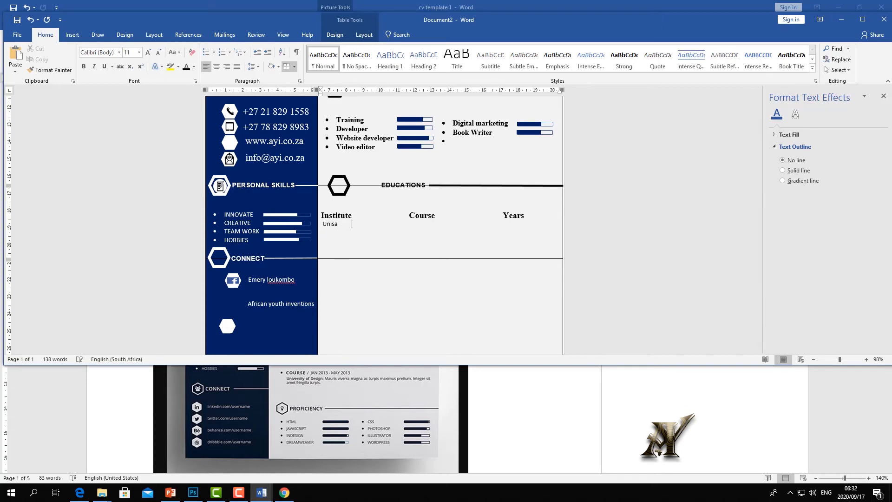
text(B teck)
key(BackSpace)
key(BackSpace)
key(BackSpace)
text(Teck in electrical  eginnering)
key(Tab)
text(20)
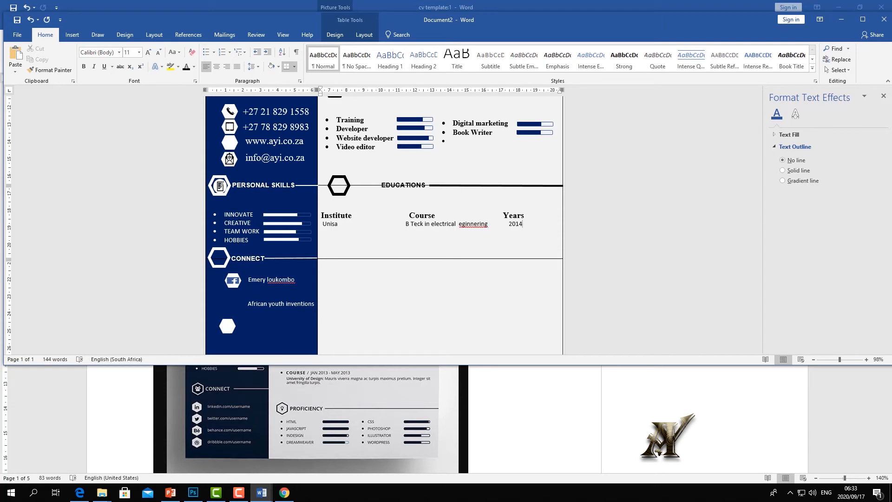
key(Tab)
- Add the CPUT ND electrical engineering 2008-2011 row, fix spacing, and delete the blank line above
text(n)
text(D ELECTRICAL ENGINERING )
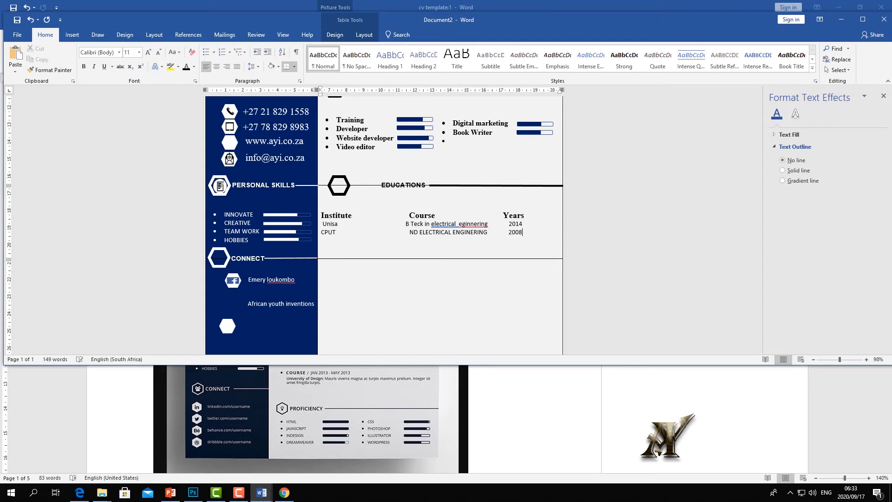
text(2008-2011)
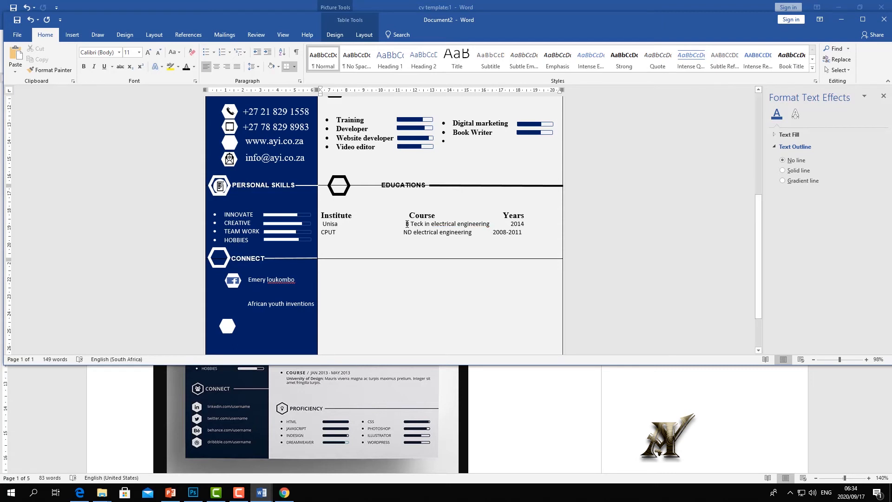
click(406, 224)
key(BackSpace)
click(493, 232)
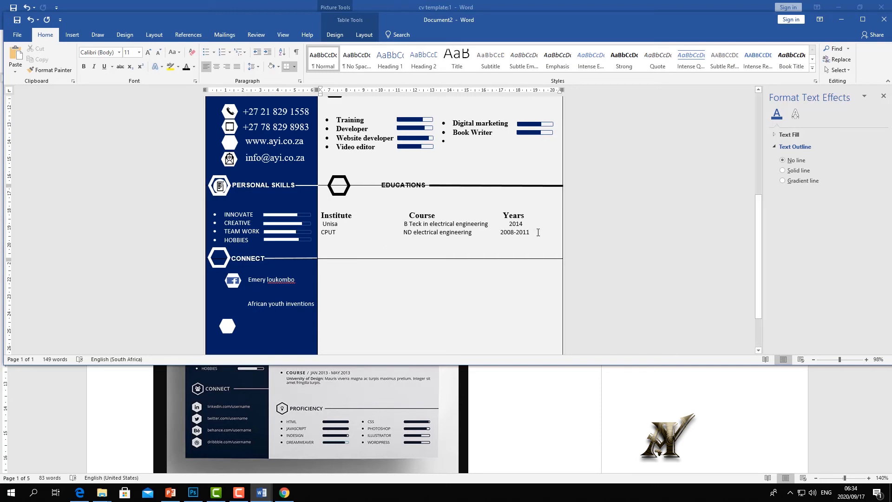
key(Tab)
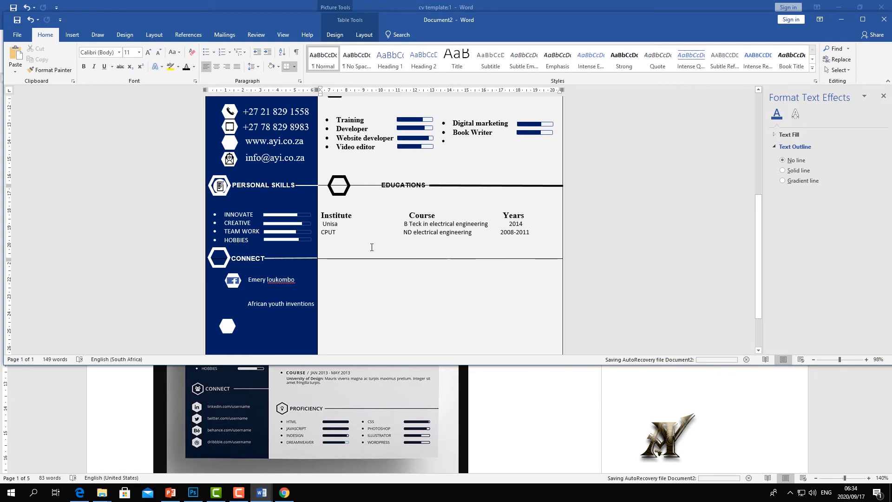
key(ctrl+z)
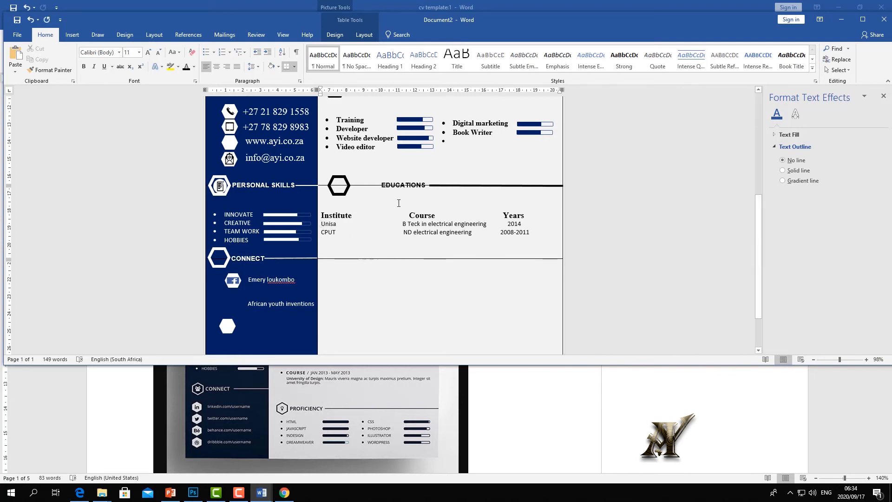
key(Delete)
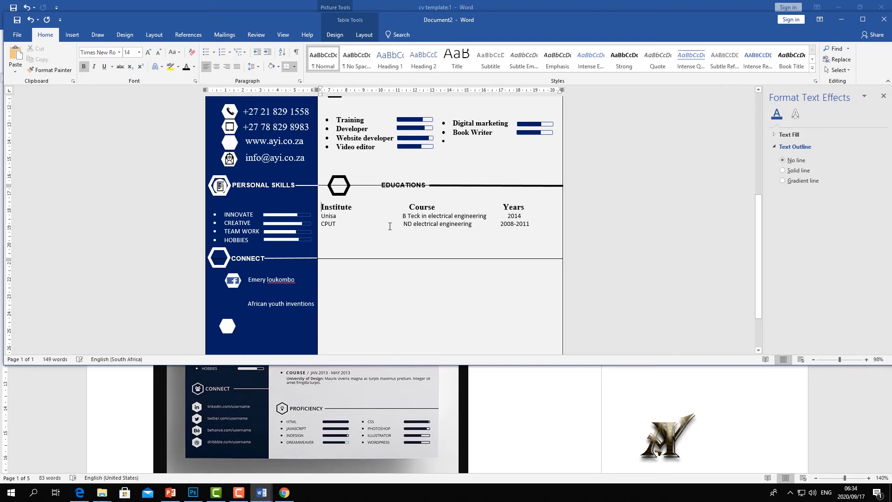
- Select the entire CV table and turn on Draw Table from the table Layout commands
click(365, 249)
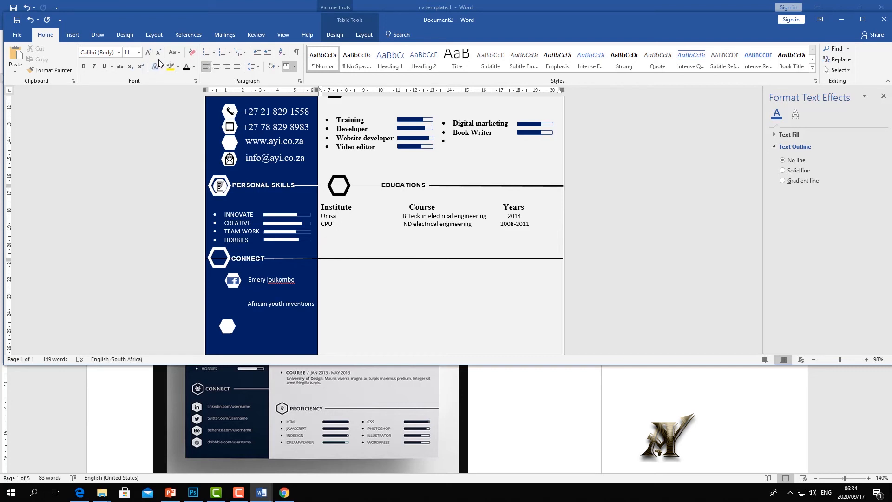
click(72, 34)
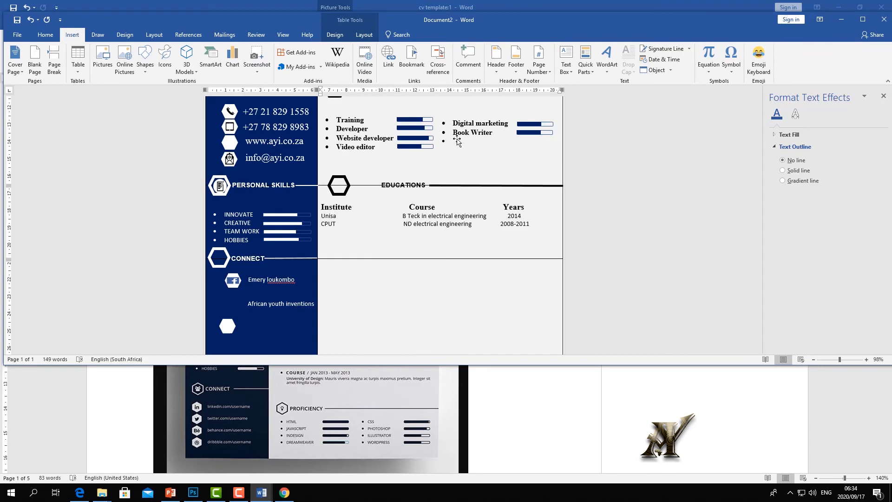
scroll(457, 140, up, 8)
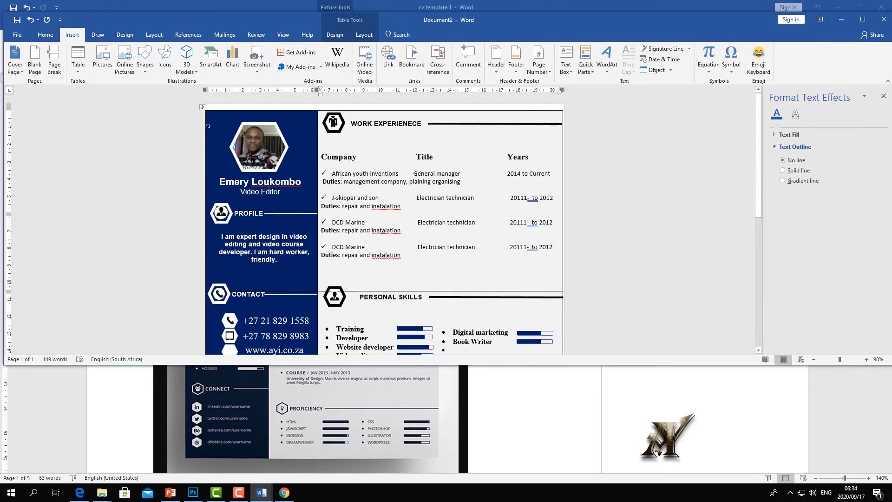
click(202, 107)
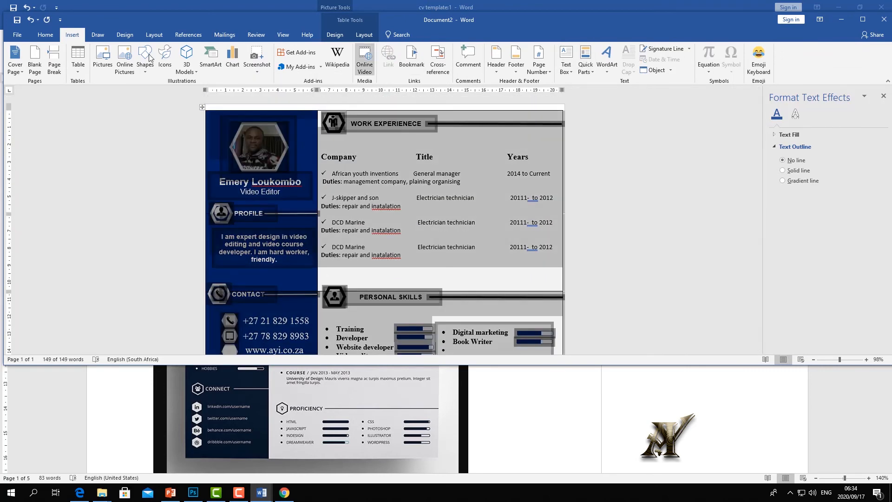
click(364, 35)
click(89, 58)
scroll(401, 159, down, 2)
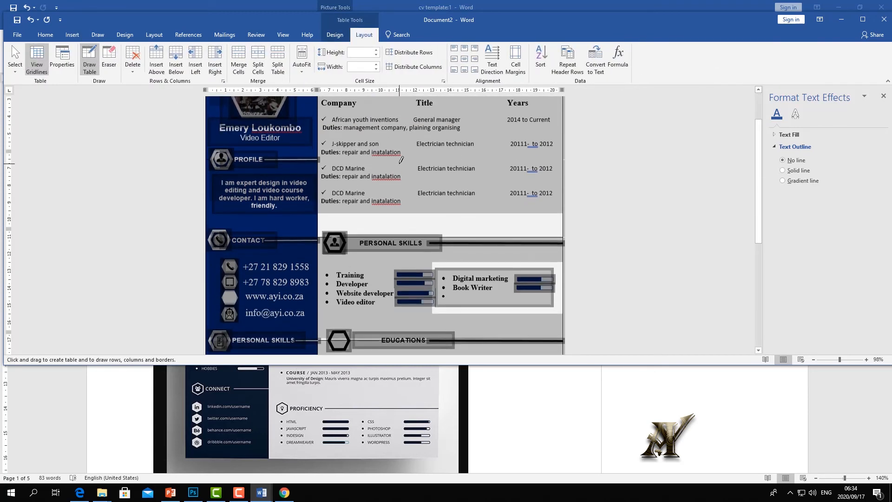
scroll(401, 160, down, 5)
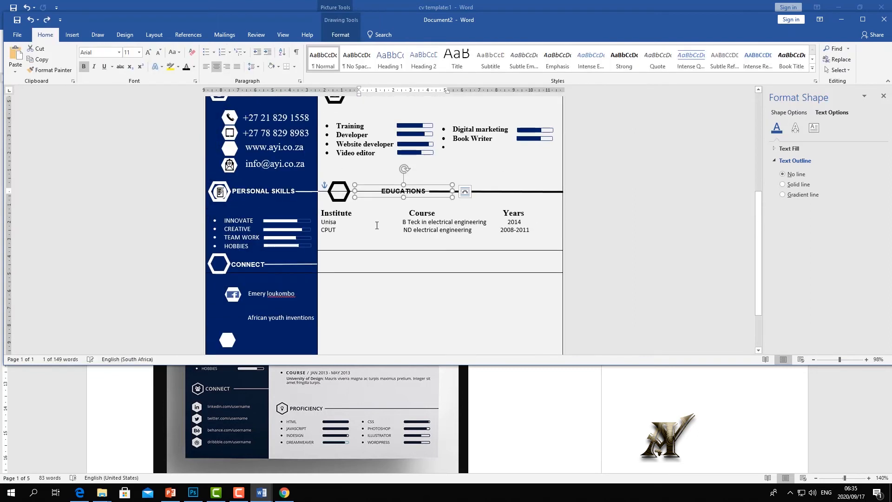
- Copy the line beside EDUCATIONS, paste it below the education entries and move it right
click(376, 228)
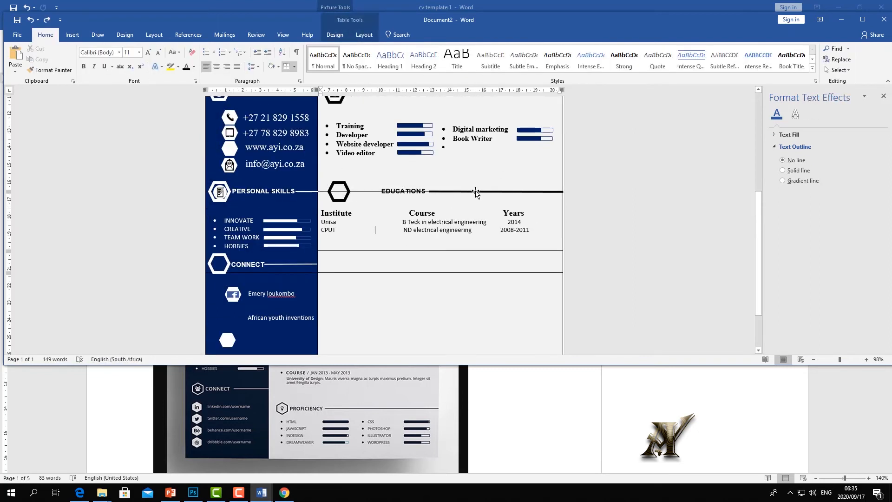
click(467, 192)
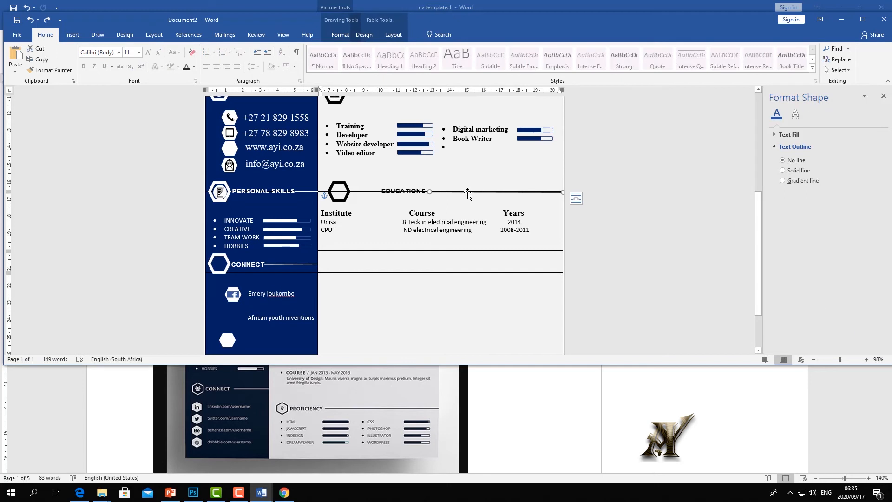
right_click(468, 191)
click(490, 211)
right_click(462, 259)
click(482, 301)
drag(393, 251, 496, 250)
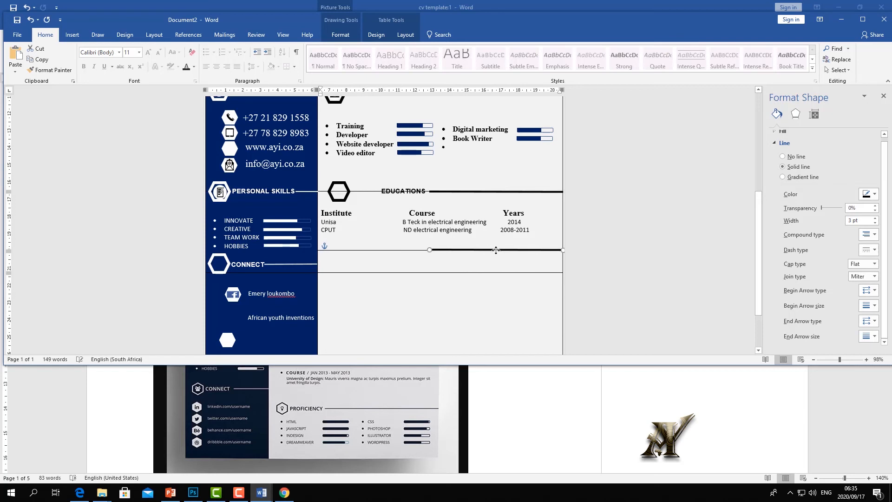
- Copy the EDUCATIONS heading box and place the copy beside the new line
click(410, 188)
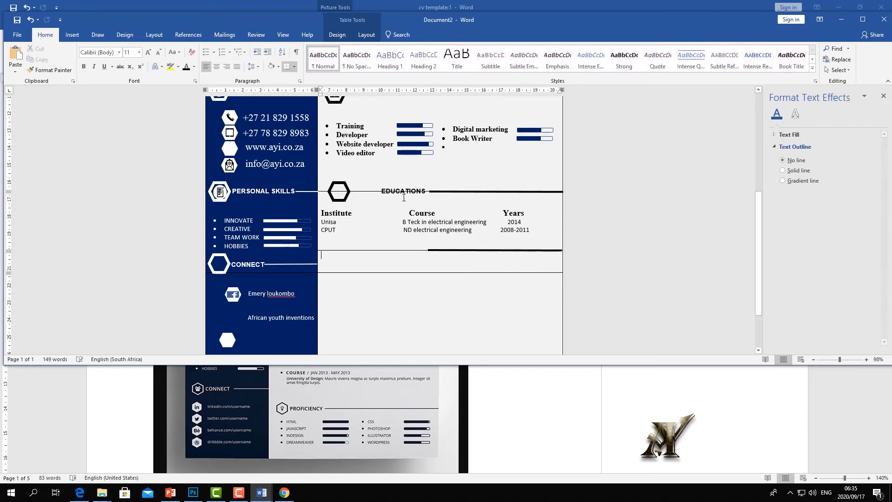
click(409, 184)
right_click(408, 183)
click(433, 202)
right_click(390, 254)
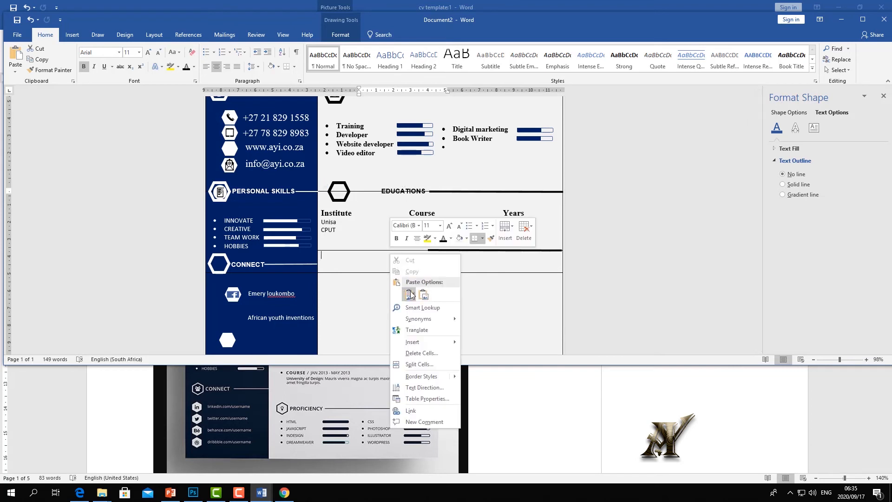
click(411, 294)
mouse_move(381, 257)
mouse_down()
mouse_move(423, 242)
mouse_move(371, 241)
mouse_up()
- Erase the table cell border through the copied EDUCATIONS heading, then select its heading text
click(330, 35)
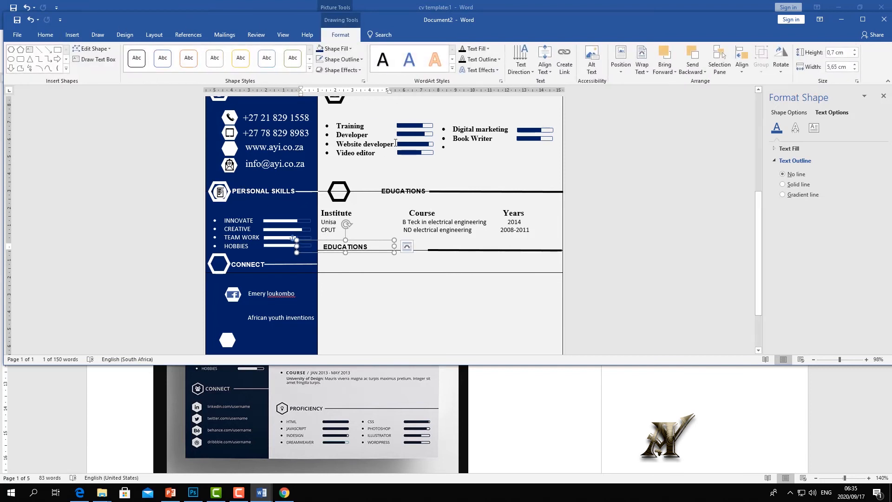
scroll(389, 147, up, 7)
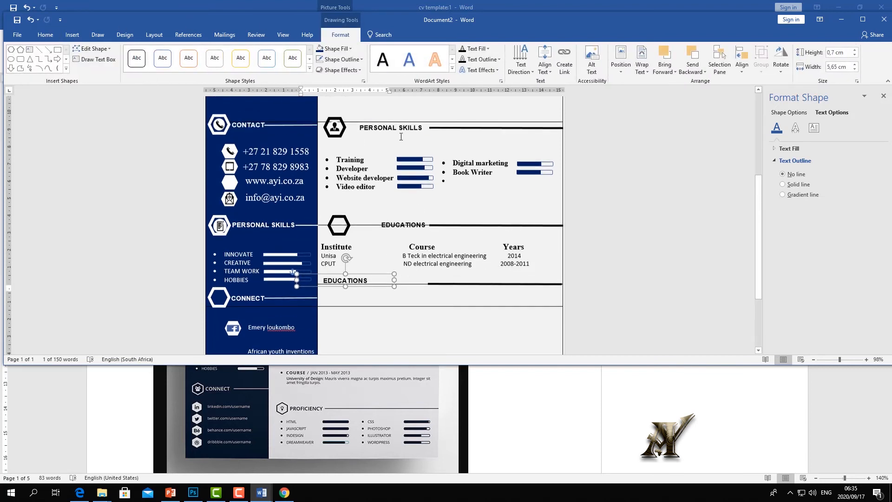
click(203, 107)
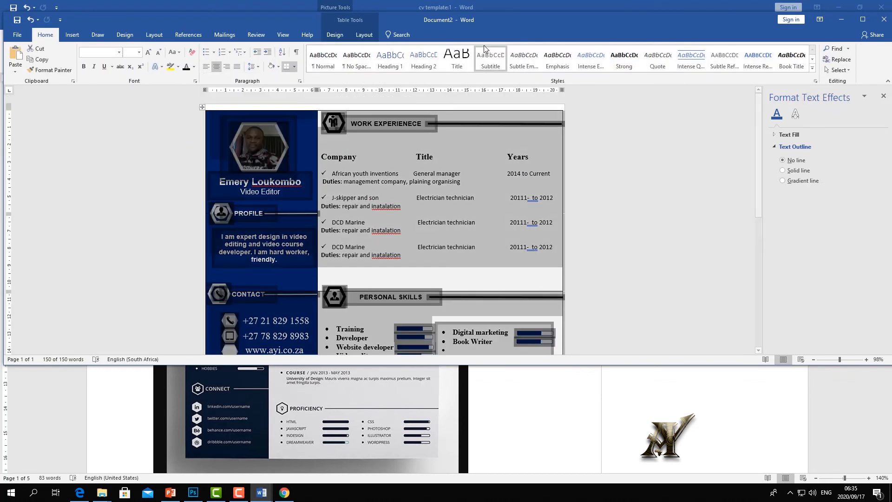
click(365, 35)
click(109, 57)
scroll(420, 218, down, 9)
scroll(421, 218, down, 1)
click(410, 191)
click(410, 187)
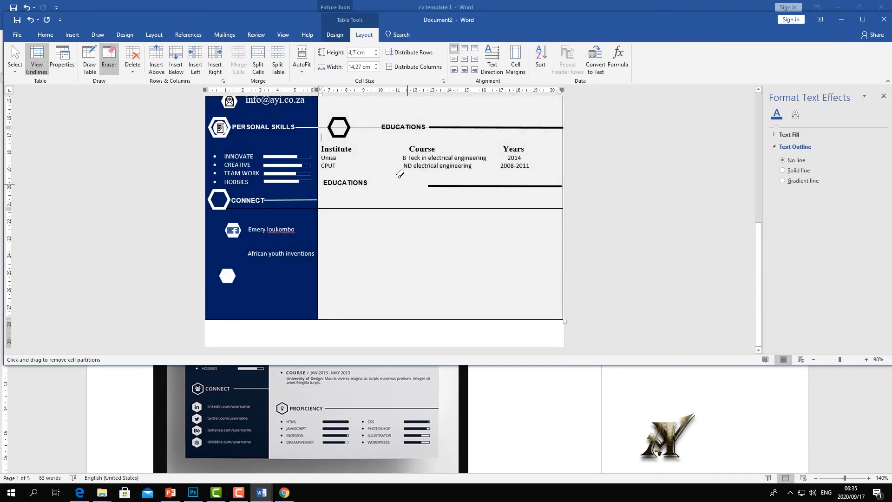
click(110, 57)
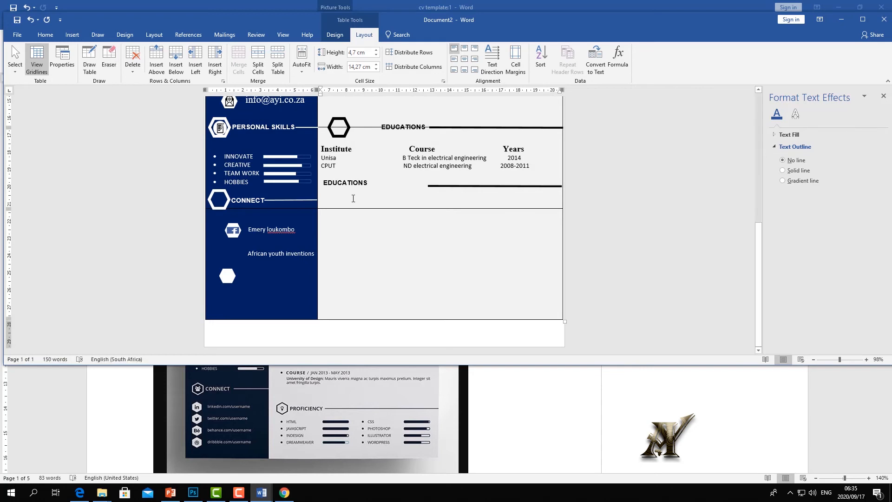
click(368, 182)
drag(368, 182, 287, 181)
- Rename the copied heading to TRASINING
text(tRAIN)
key(BackSpace)
key(BackSpace)
key(BackSpace)
key(BackSpace)
key(BackSpace)
text(TRASINING)
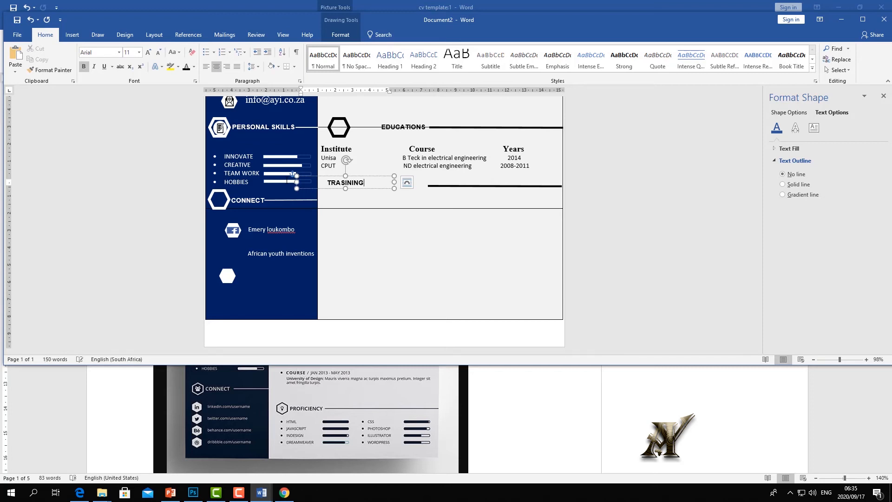
click(329, 205)
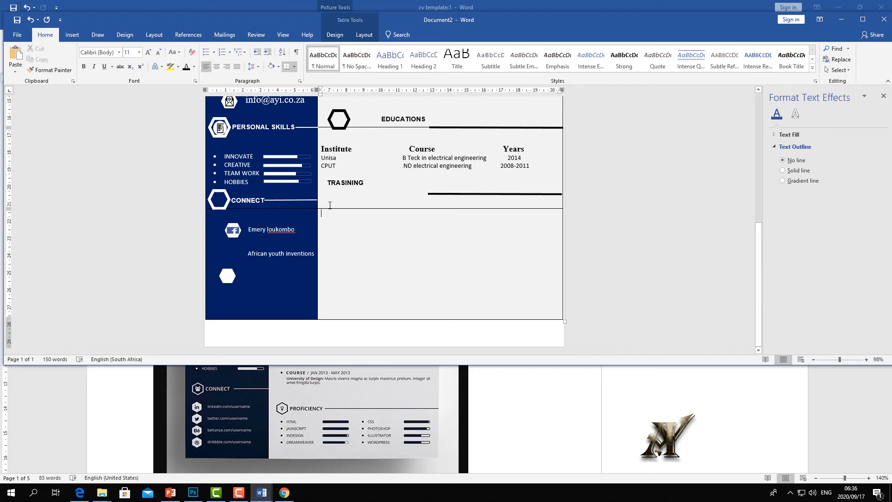
- Delete the extra line under TRASINING and type a line of placeholder letters beneath it
click(437, 193)
key(Delete)
text(GDASFADKOAFDGIOFADIO)
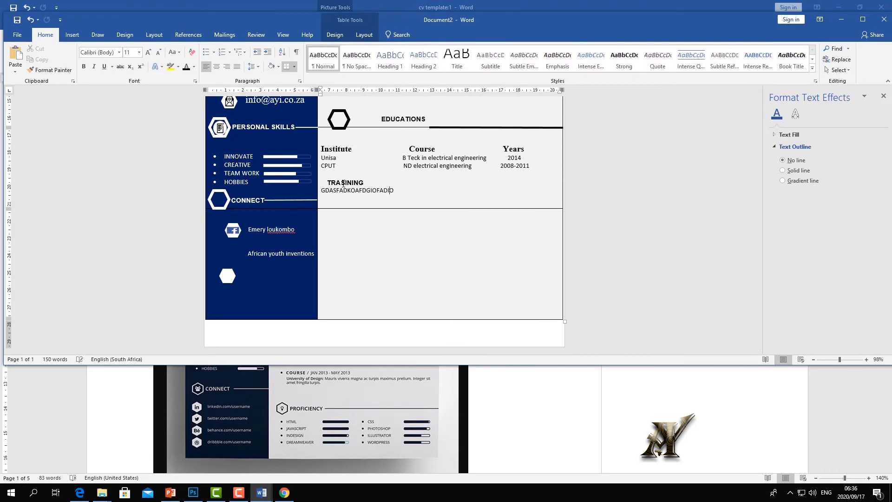
text(FGADIOFGADIOFGADUFDSUYFDYIFDUFADAFDS)
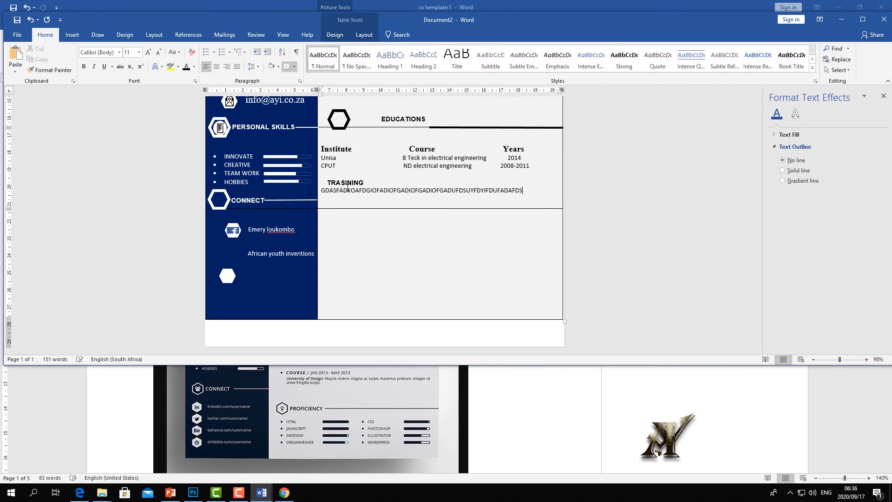
click(337, 195)
text(SDFS)
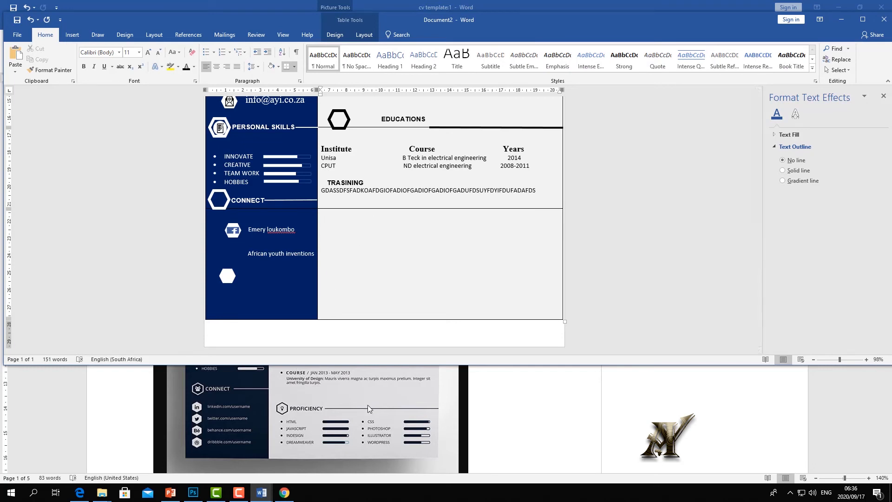
click(356, 389)
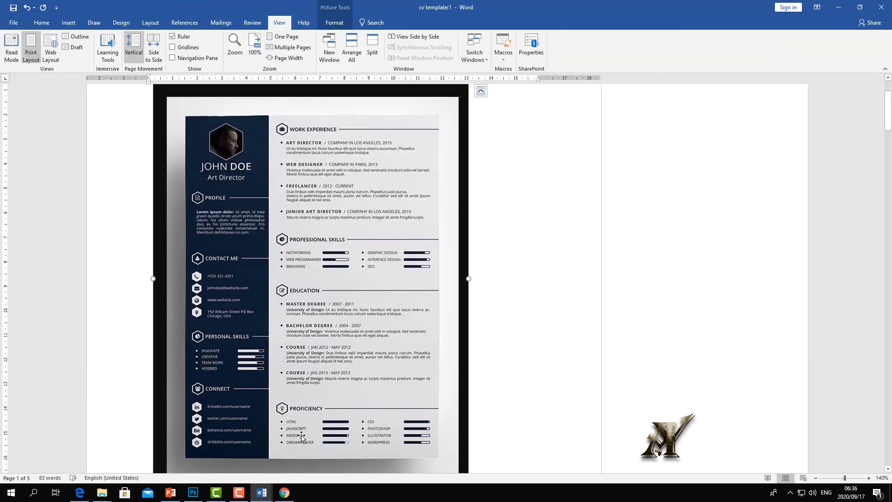
- Switch from the cv template reference back to the Document2 CV draft
scroll(303, 430, down, 2)
scroll(303, 430, down, 1)
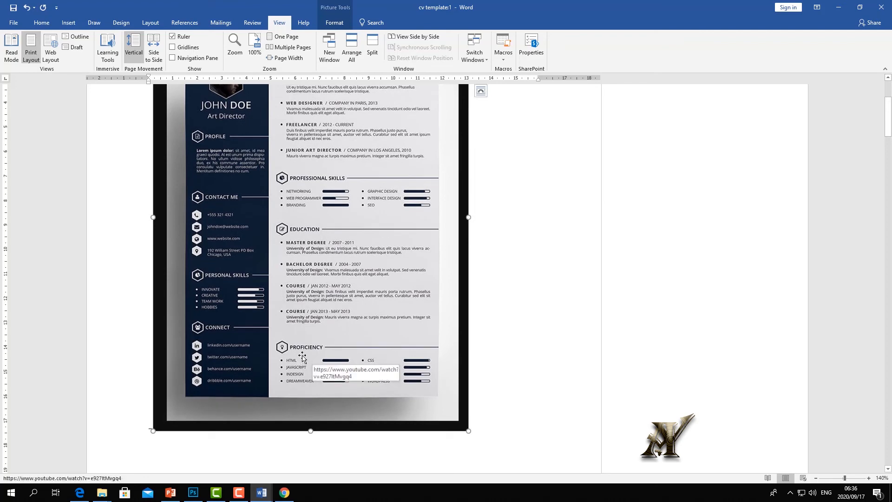
key(alt+Tab)
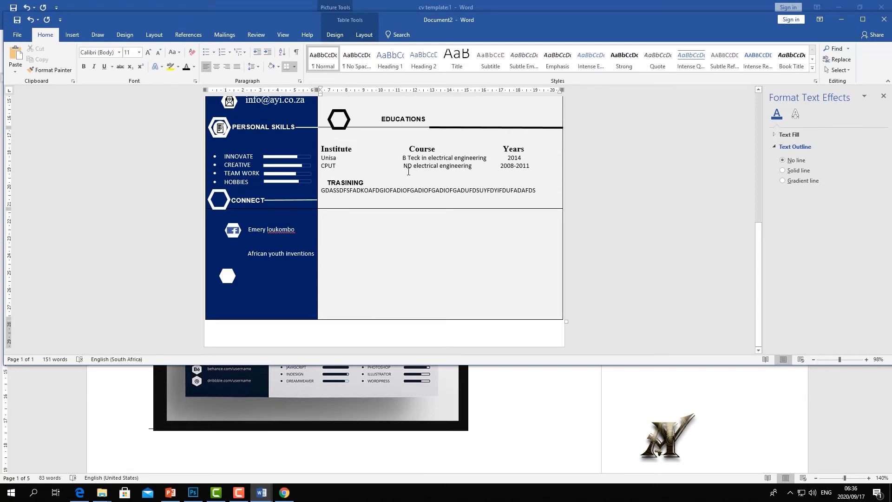
- Copy the thick divider line beside Educations into the empty lower cell, moved right
click(459, 128)
right_click(460, 129)
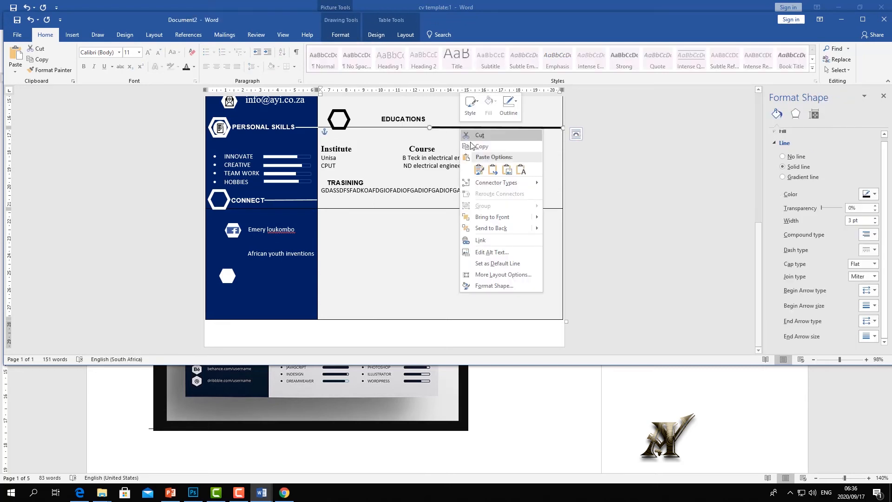
click(477, 148)
right_click(448, 232)
click(469, 273)
drag(434, 213, 539, 211)
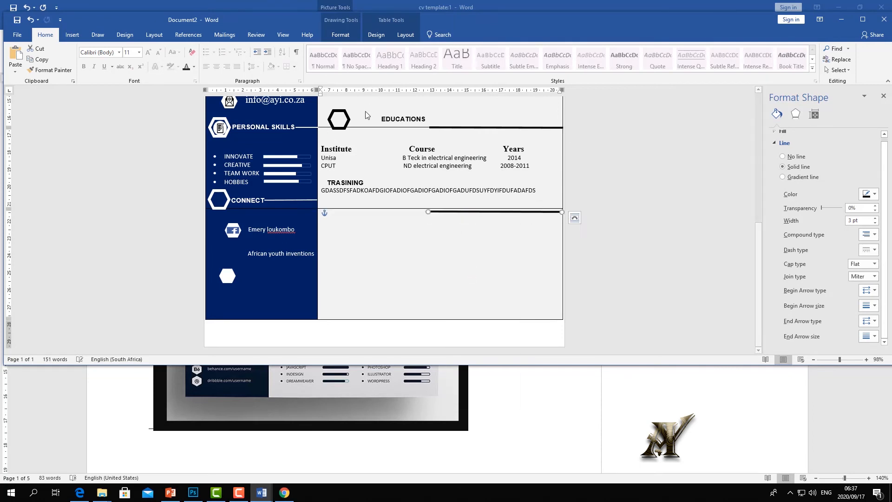
- Copy the Educations hexagon icon into the lower cell, just below the new divider line
right_click(348, 115)
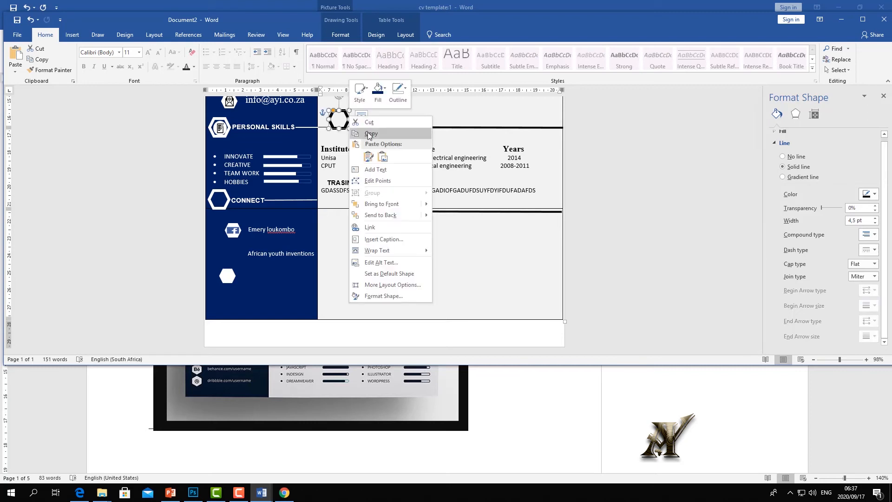
click(370, 134)
right_click(352, 218)
click(371, 258)
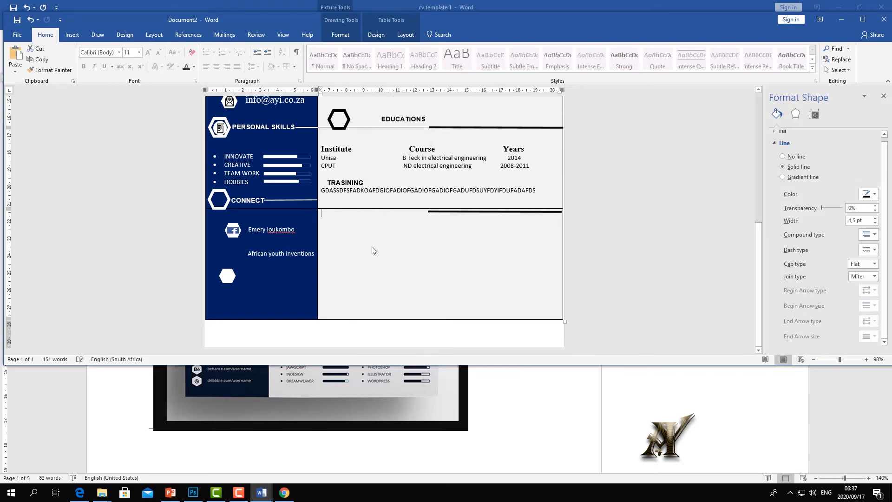
click(340, 218)
drag(340, 218, 344, 210)
click(346, 245)
text(FDGFGFF)
key(BackSpace)
key(BackSpace)
key(BackSpace)
key(BackSpace)
key(BackSpace)
key(BackSpace)
key(BackSpace)
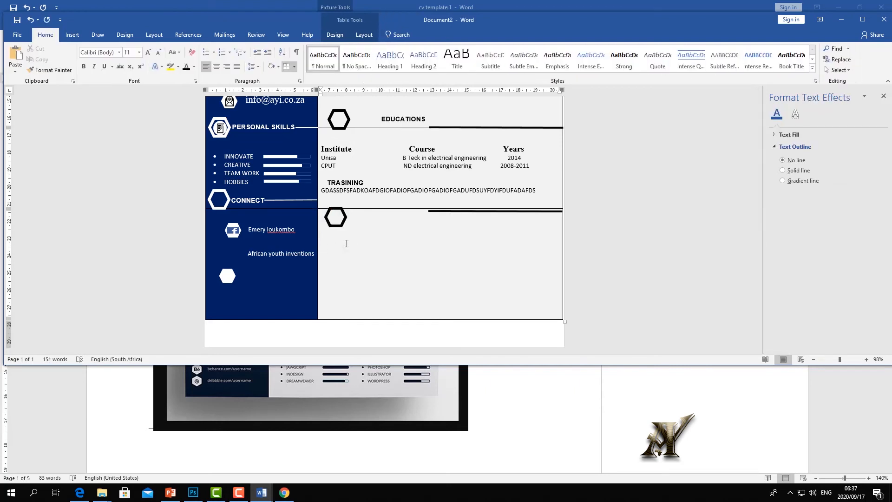
- Start a check-mark list reading 'Microsoft office programme' and 'Adobe families programs'
click(213, 52)
click(235, 81)
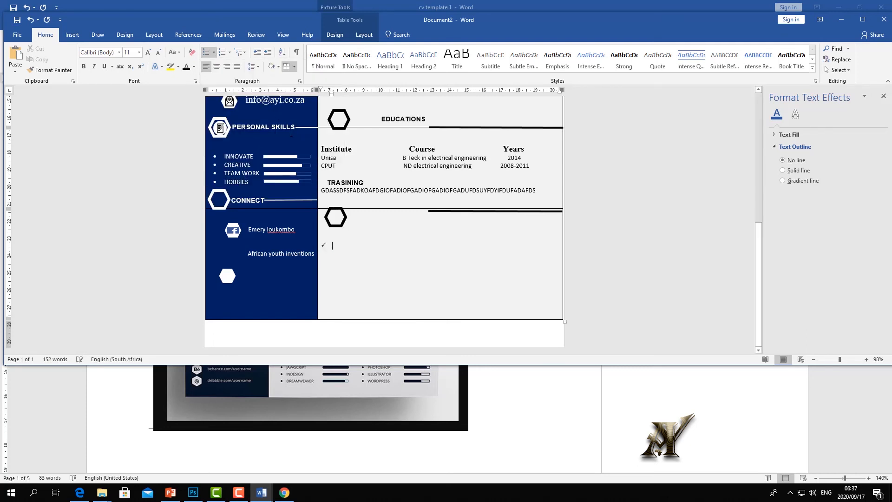
text(MICR)
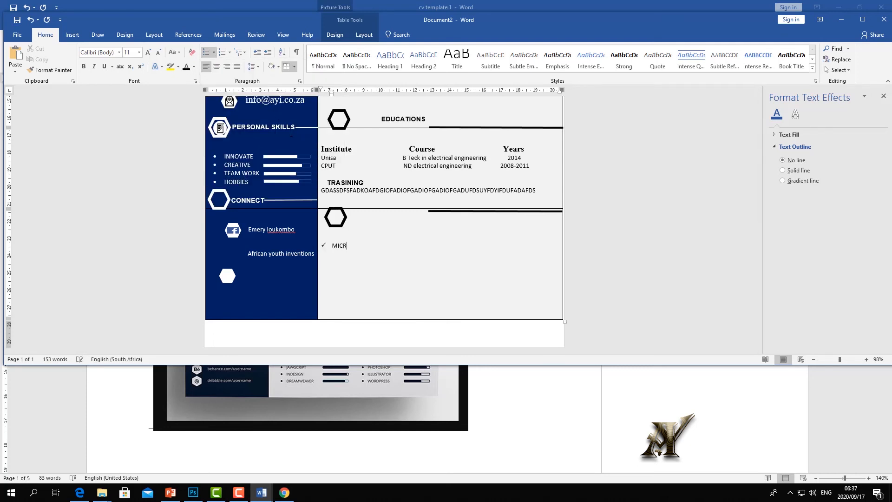
key(BackSpace)
key(BackSpace)
key(BackSpace)
key(BackSpace)
text(soft office)
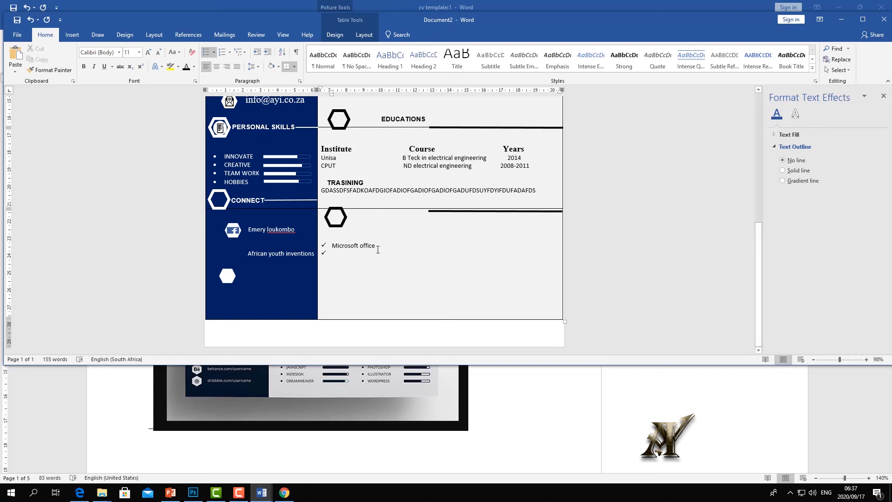
text(pa)
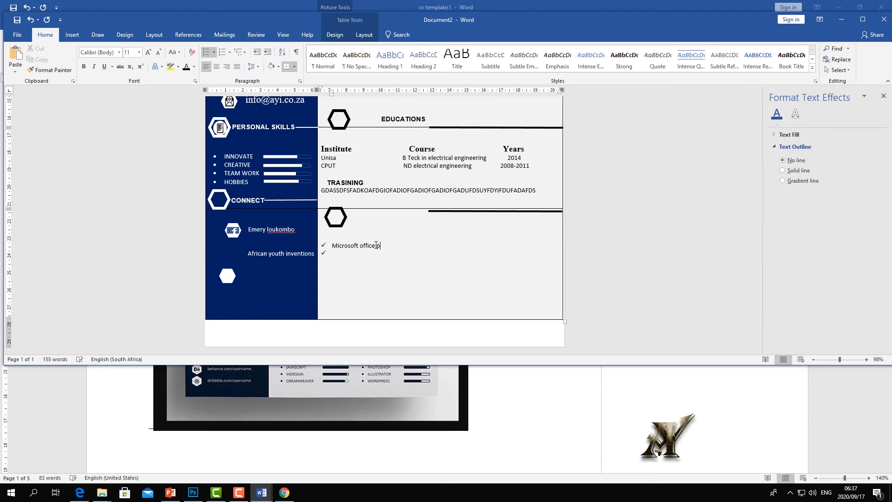
text(ogram)
text(me)
key(Return)
text(Adobe families programs)
key(Return)
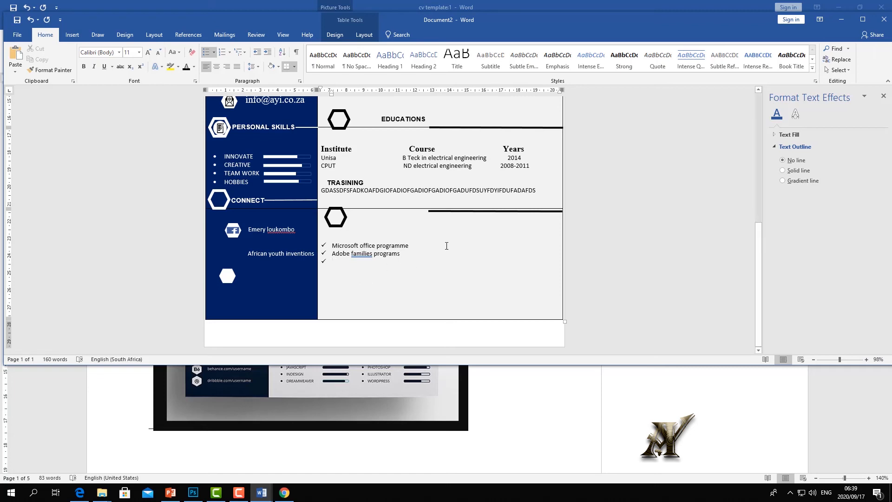
scroll(472, 284, up, 5)
- Paste a copy of the Digital marketing / Book Writer text box right of the checklist
click(456, 205)
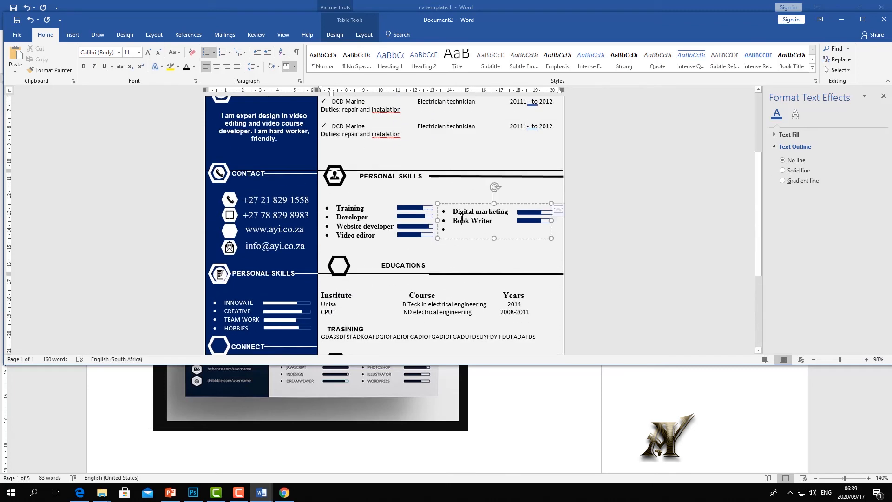
right_click(456, 203)
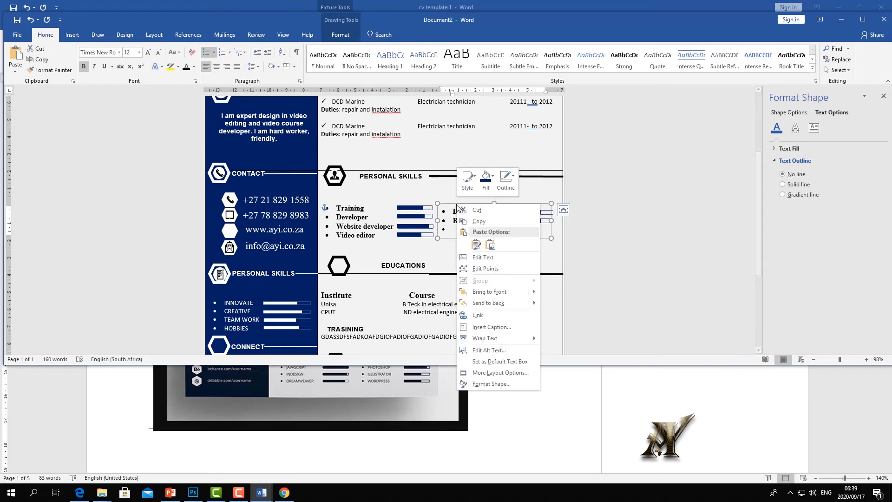
click(476, 222)
scroll(476, 227, down, 3)
right_click(448, 246)
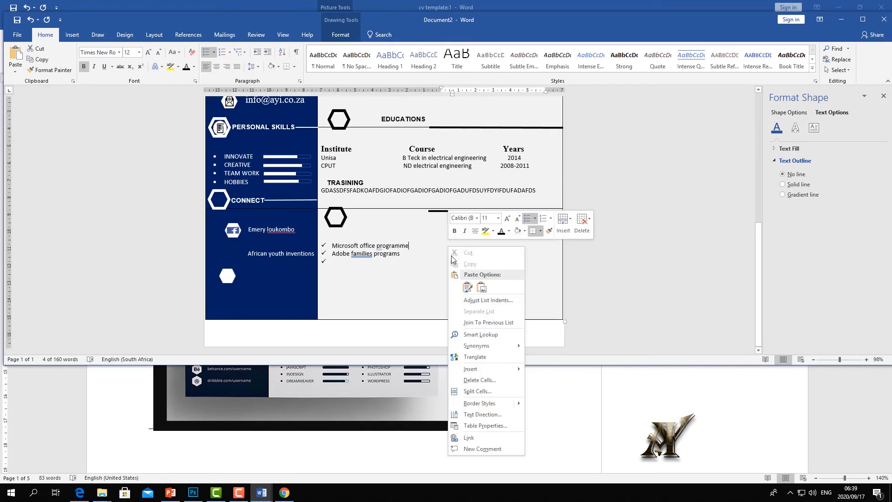
click(468, 286)
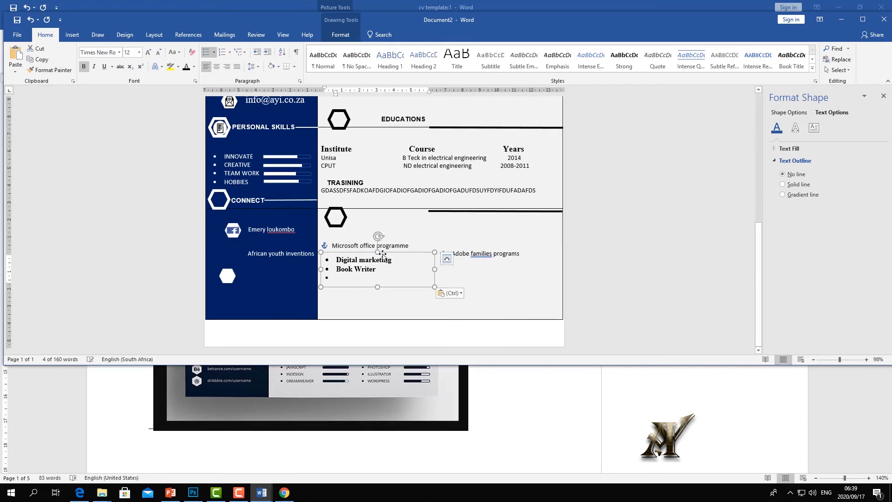
drag(419, 266, 506, 241)
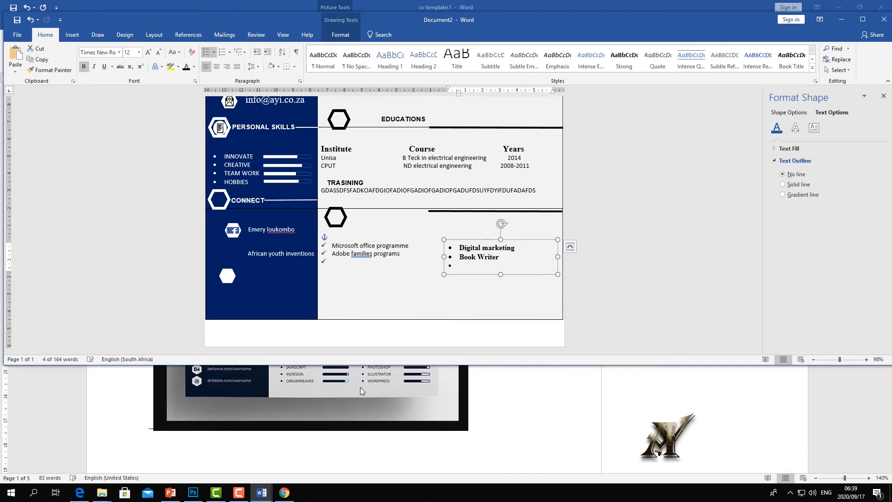
- Compare with the reference CV template, then return to the draft after Adobe families programs
click(361, 387)
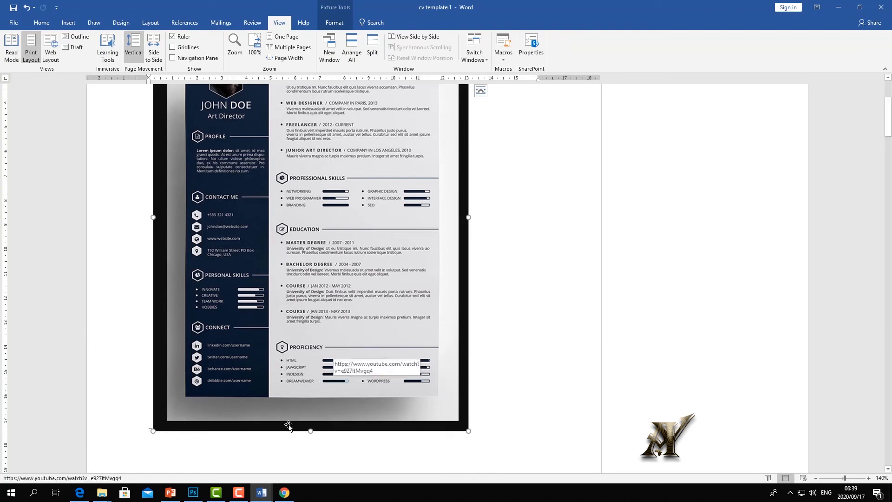
mouse_move(262, 493)
click(255, 458)
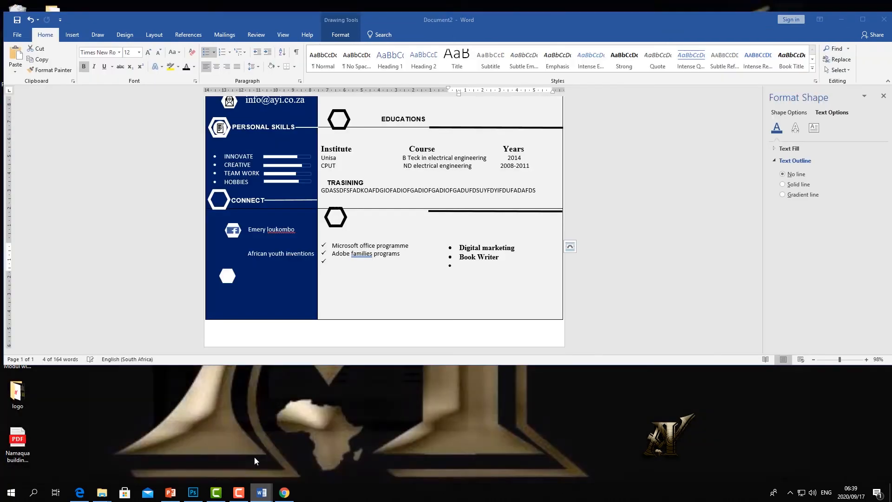
click(402, 254)
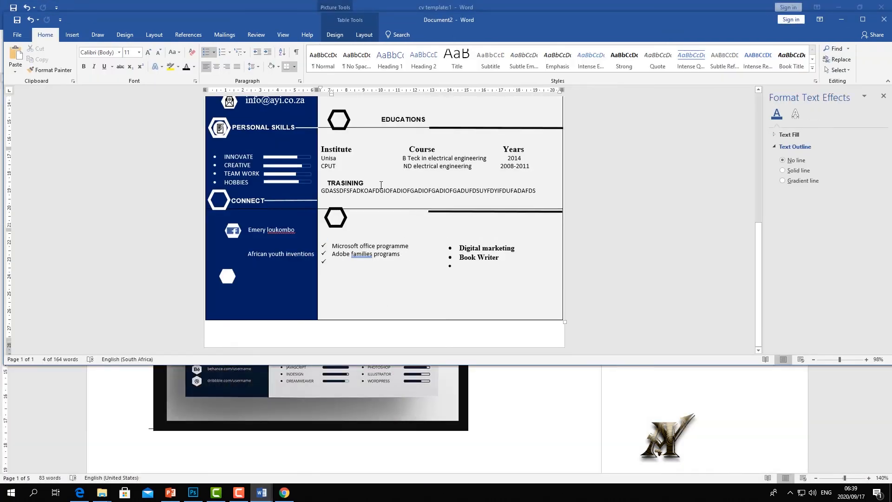
- Copy a Personal Skills bar beside Microsoft office programme and nudge the Digital marketing box right
scroll(374, 184, up, 2)
click(424, 126)
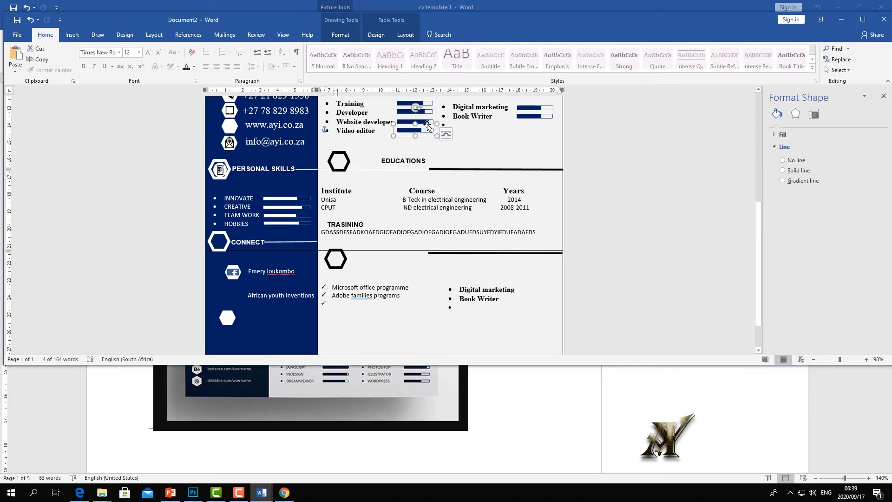
right_click(423, 127)
click(447, 143)
right_click(412, 324)
click(430, 152)
click(347, 303)
drag(332, 296, 420, 282)
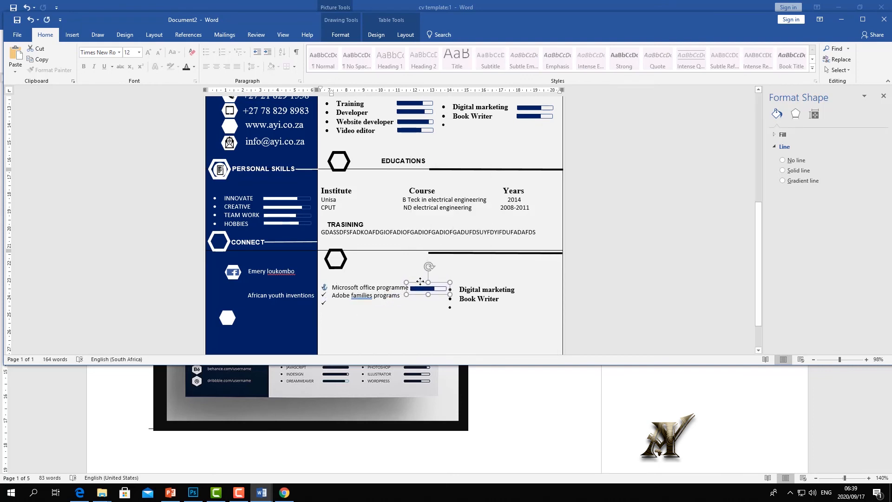
click(483, 298)
drag(478, 281, 489, 280)
click(407, 311)
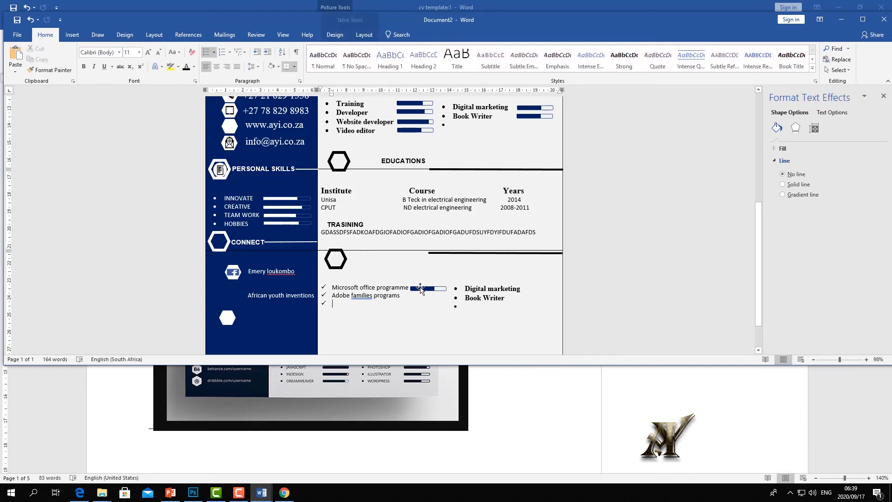
- Add another skill bar beside Adobe families programs and start a fourth check-mark line
click(421, 288)
right_click(420, 288)
key(Escape)
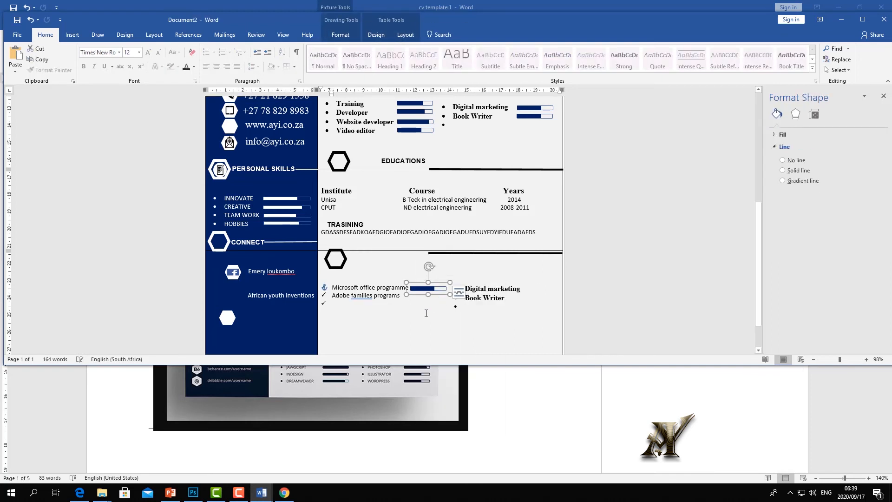
right_click(425, 314)
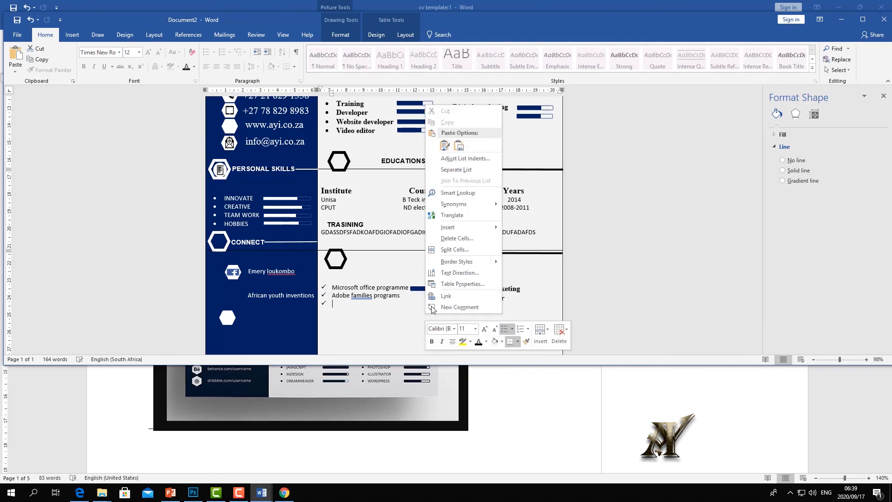
click(446, 146)
drag(344, 302, 417, 289)
click(369, 310)
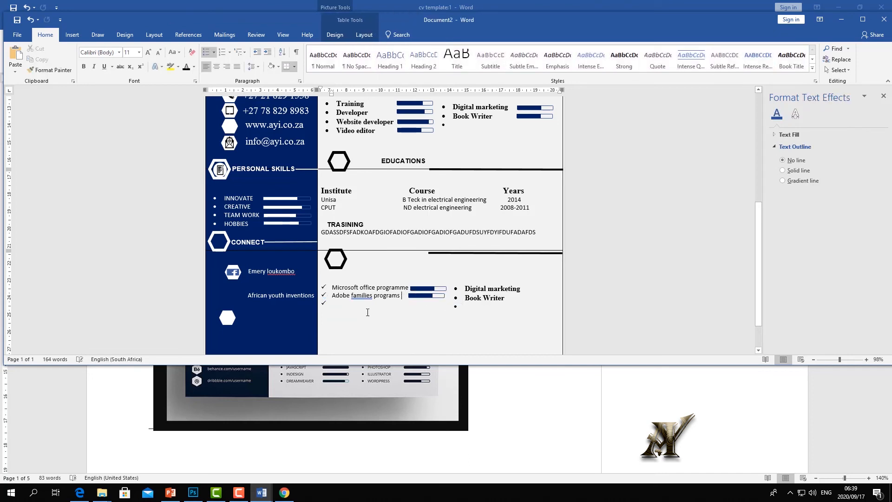
key(Return)
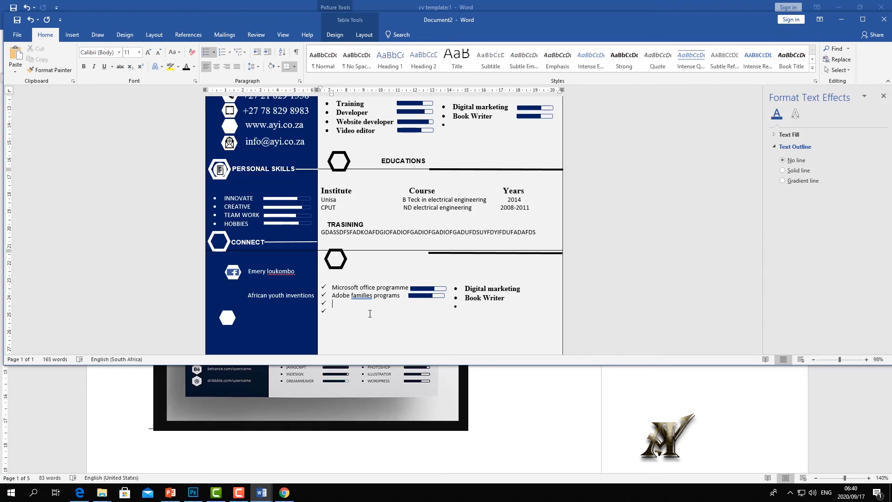
- Maximize the Document2 window and scroll through the CV draft to review it
scroll(462, 316, up, 8)
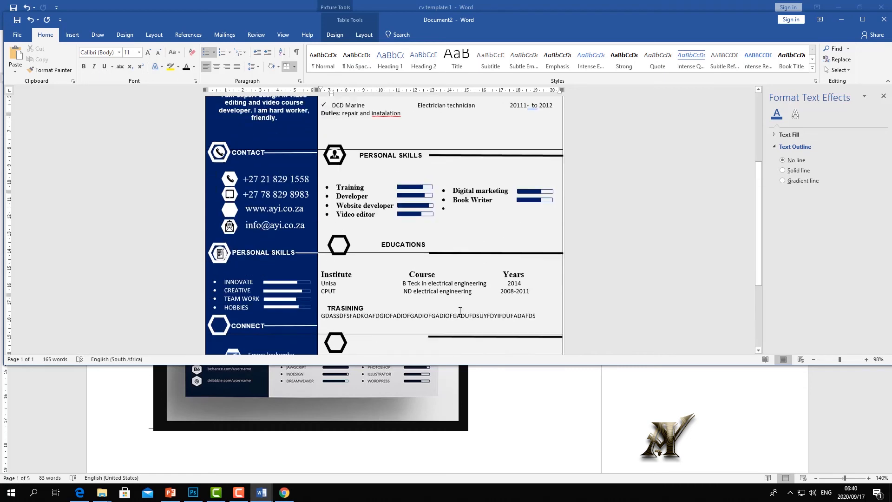
scroll(458, 306, down, 2)
scroll(458, 305, down, 5)
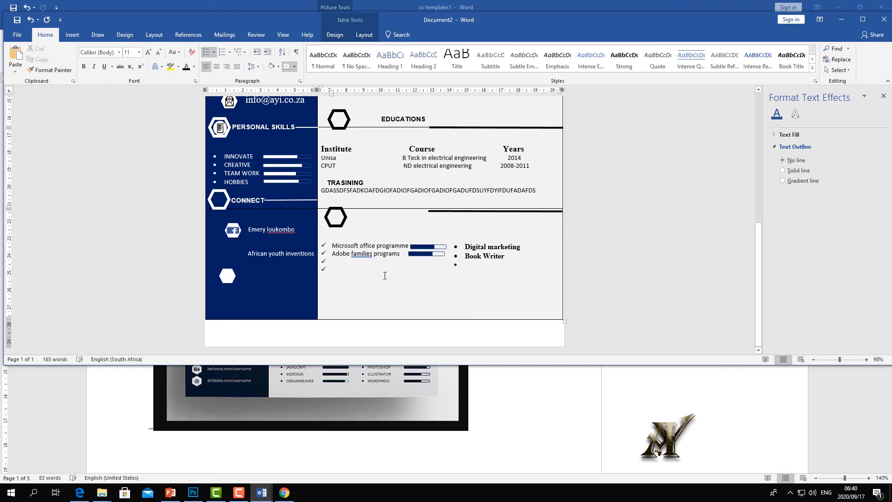
scroll(385, 275, up, 9)
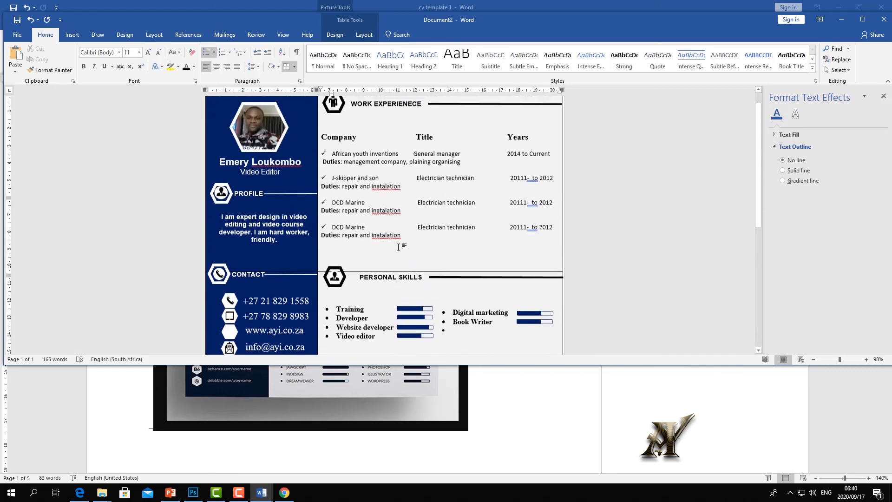
scroll(398, 247, up, 1)
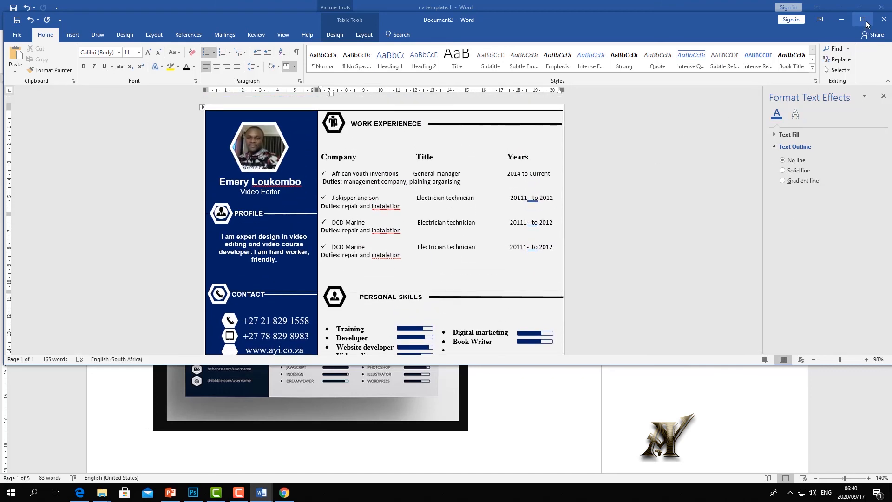
click(865, 21)
scroll(495, 263, down, 5)
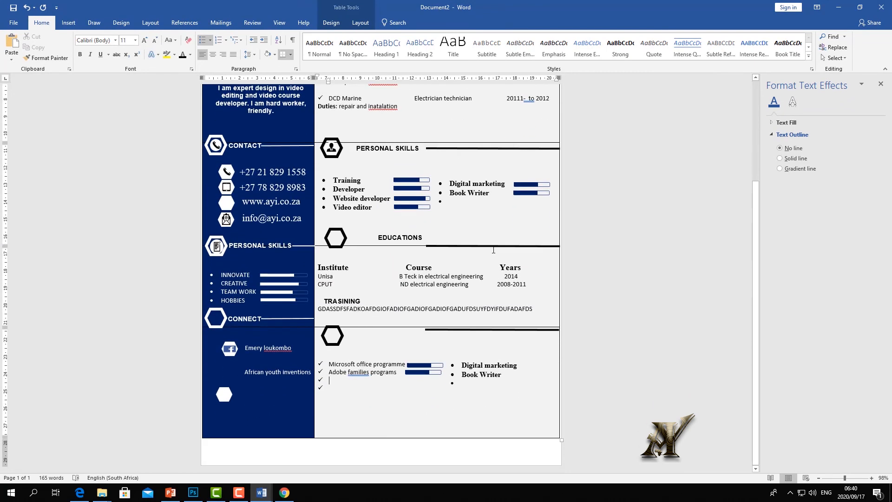
scroll(486, 256, up, 5)
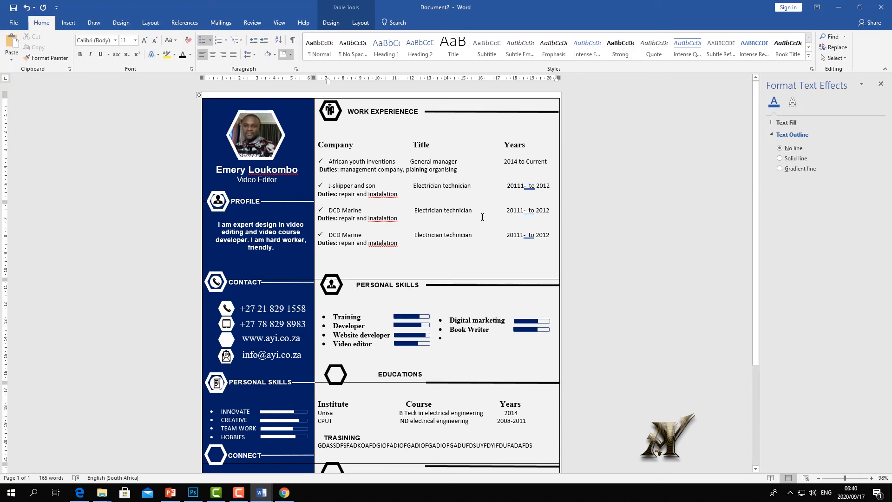
scroll(482, 217, down, 5)
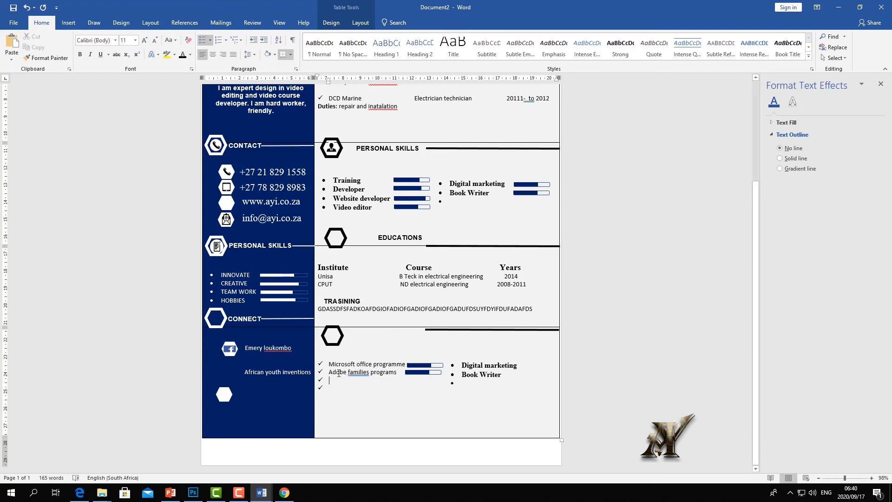
scroll(349, 334, up, 6)
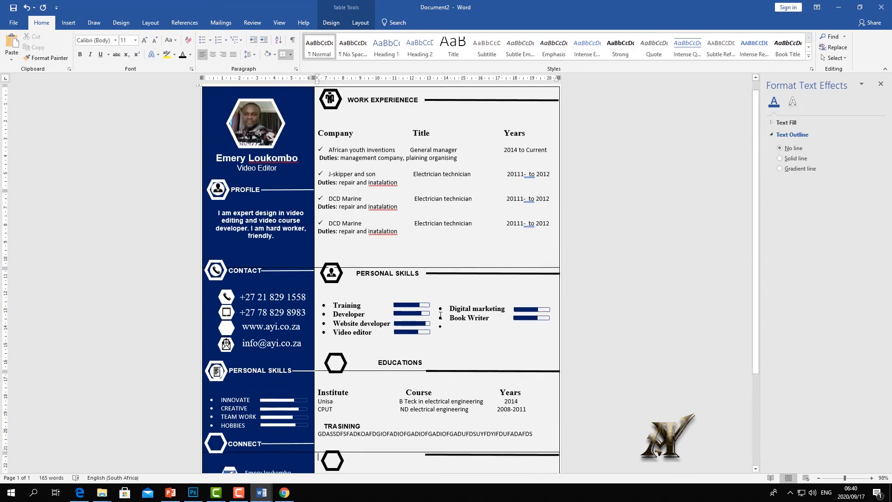
scroll(415, 285, down, 1)
scroll(354, 210, up, 1)
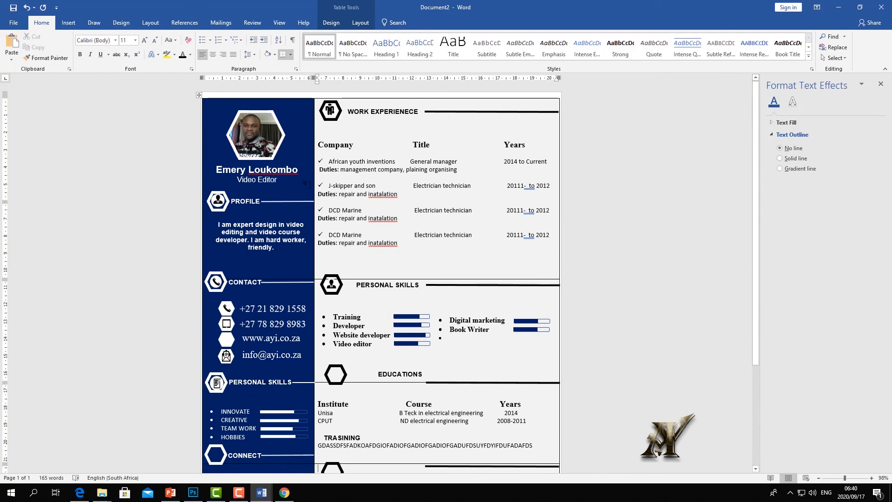
- Select the whole CV layout table and apply No Border from the Home Borders list
click(200, 97)
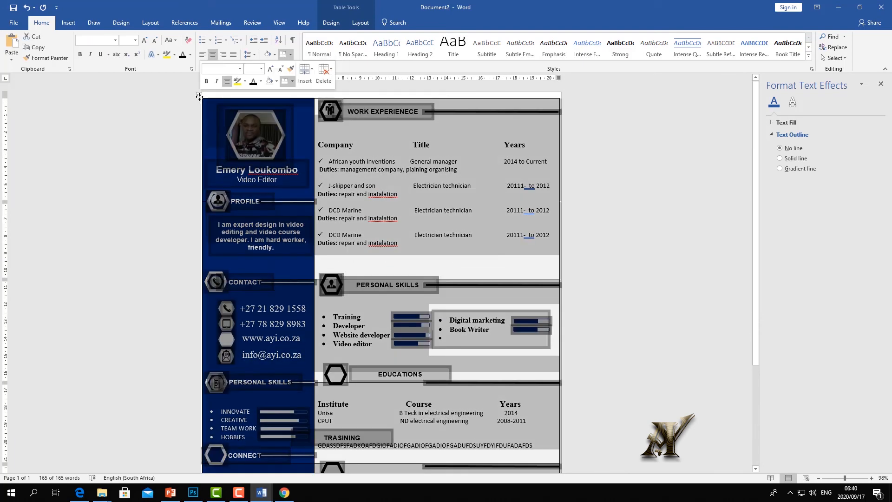
right_click(200, 96)
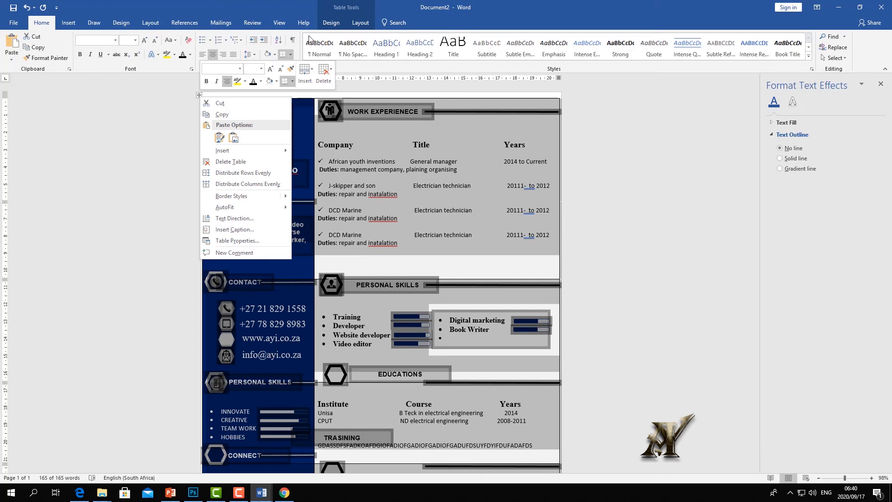
click(359, 24)
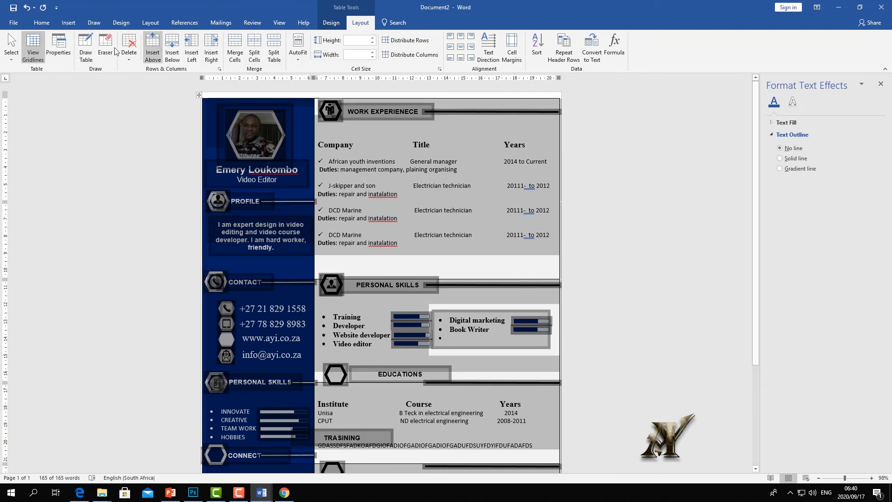
click(41, 23)
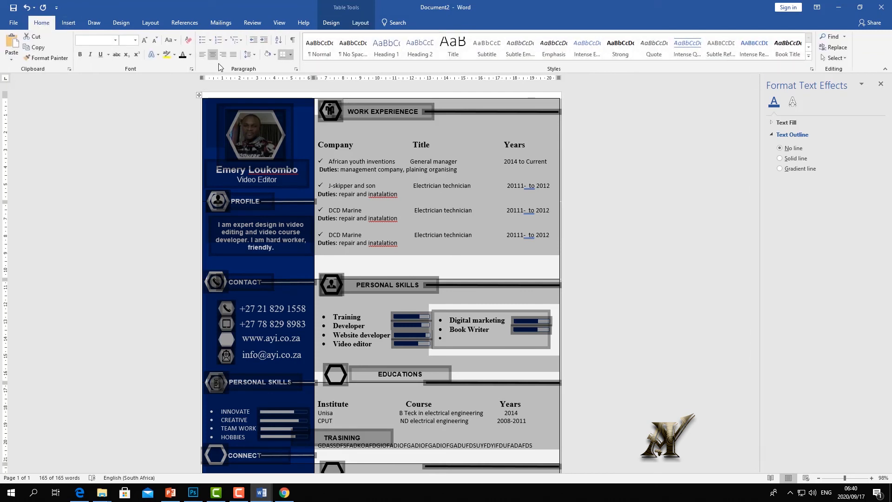
click(292, 55)
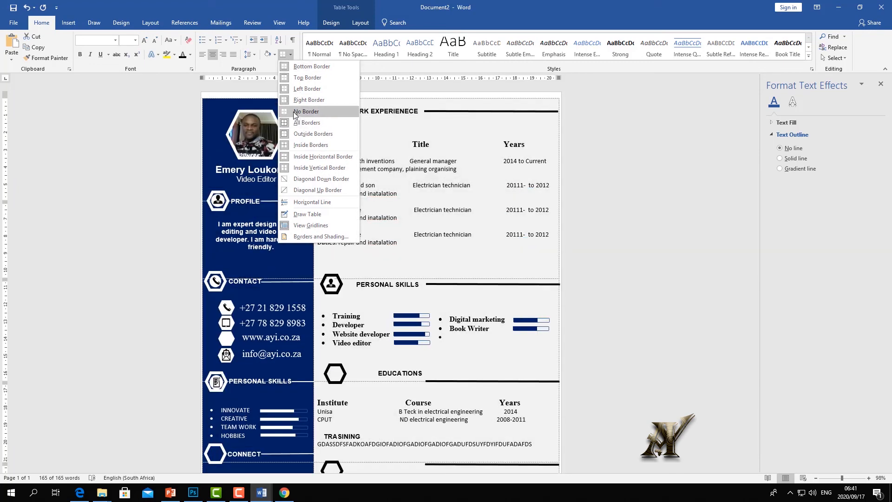
click(306, 112)
- Check the borderless table at the TRASINING, African youth inventions and Duties lines
click(478, 140)
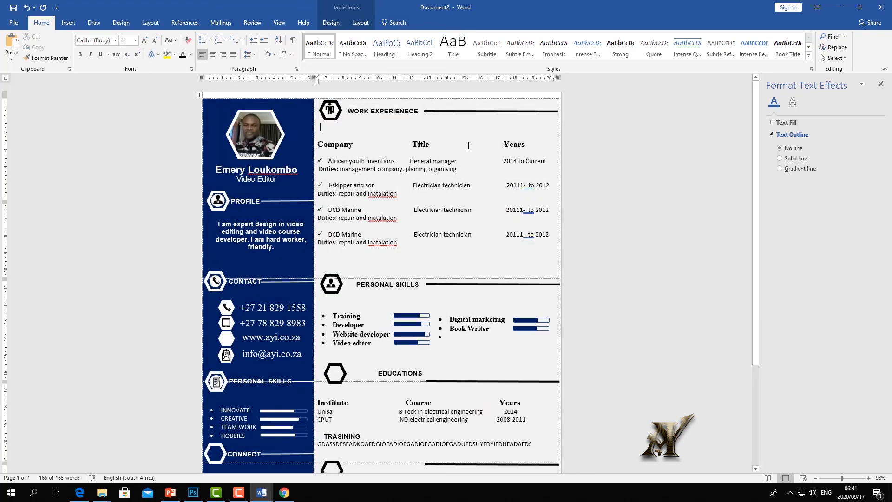
scroll(569, 218, down, 5)
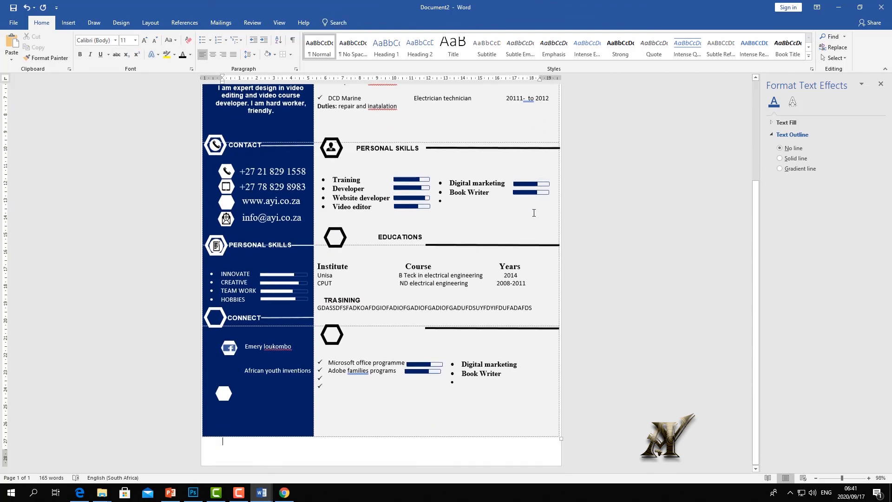
click(449, 307)
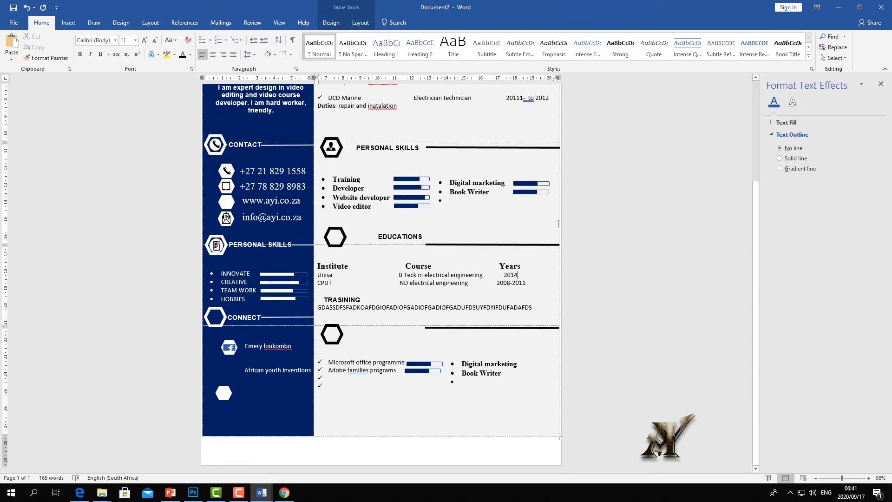
scroll(482, 221, up, 5)
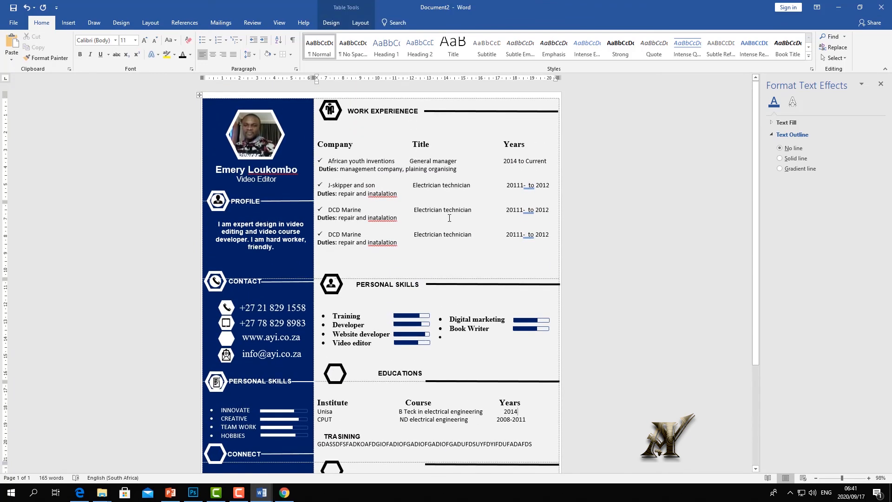
click(482, 160)
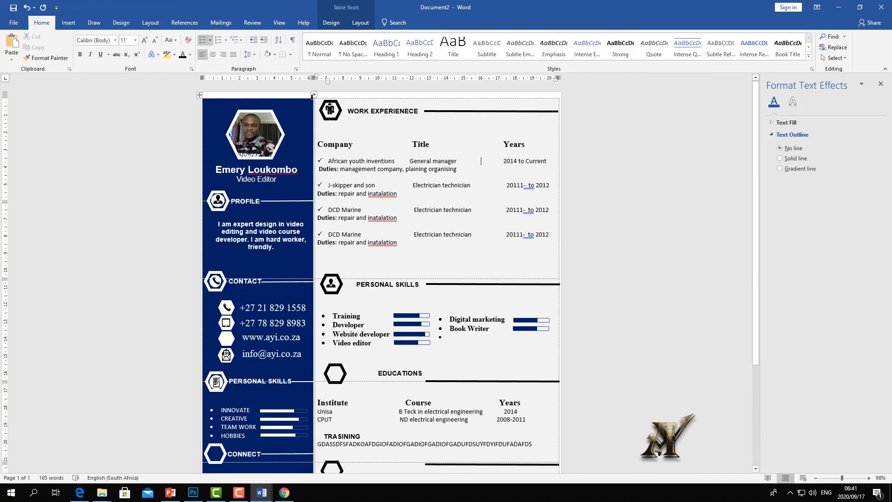
click(429, 192)
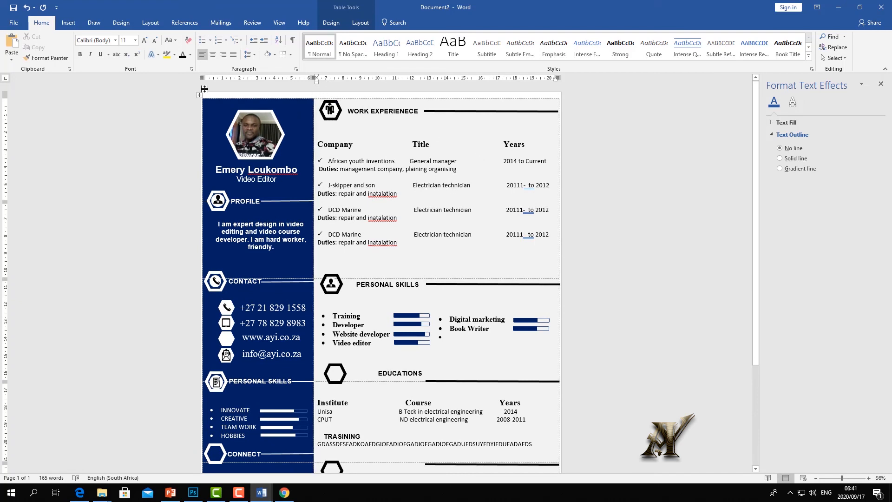
click(238, 95)
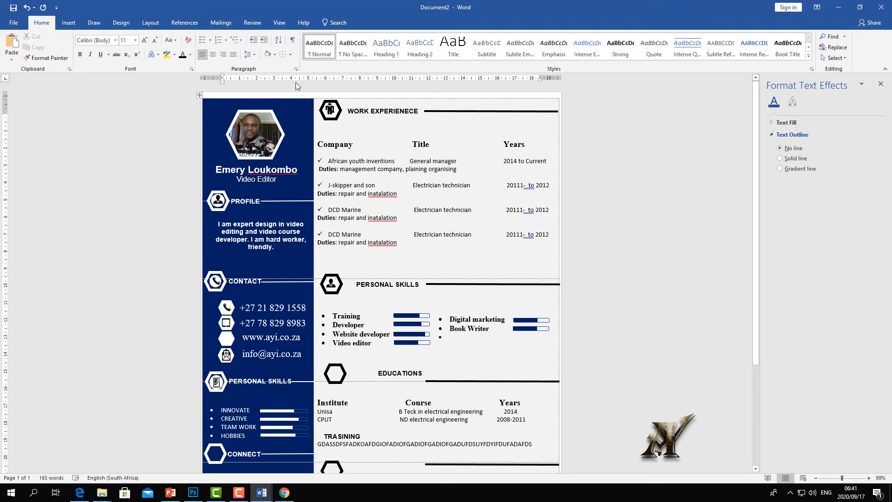
- Try grey and light grey page backgrounds, then settle on a dark blue page colour
click(122, 22)
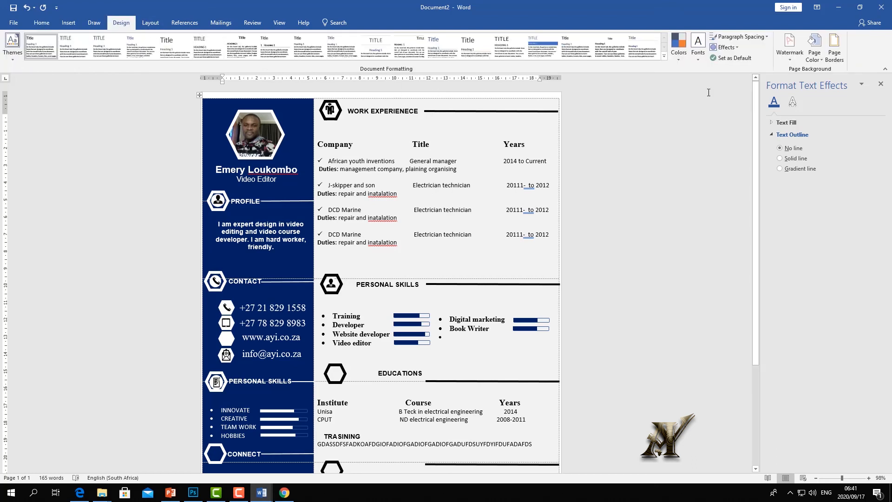
click(823, 61)
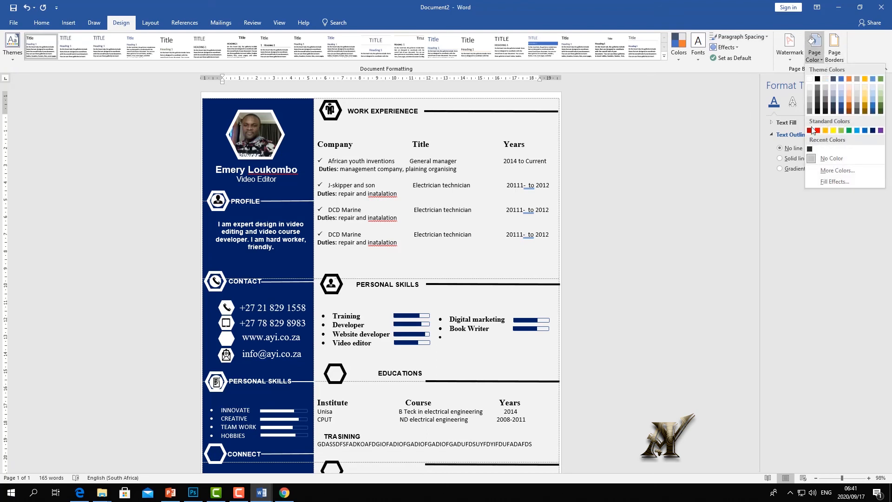
click(809, 107)
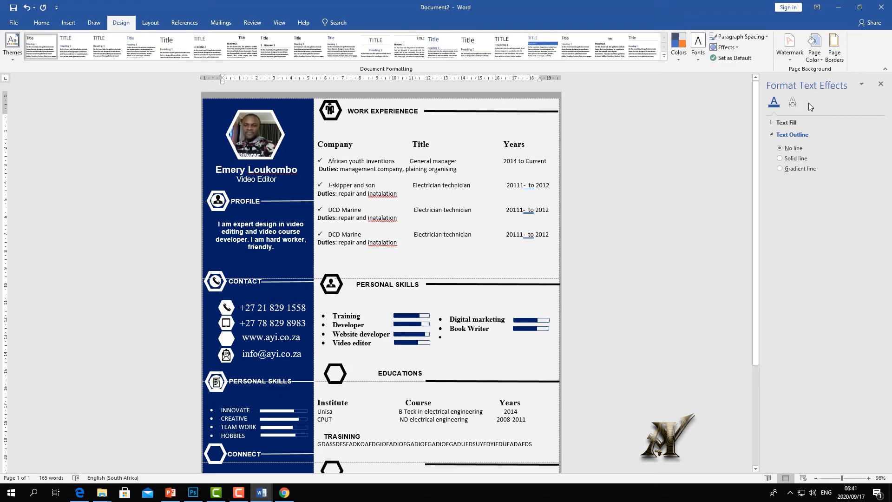
click(816, 58)
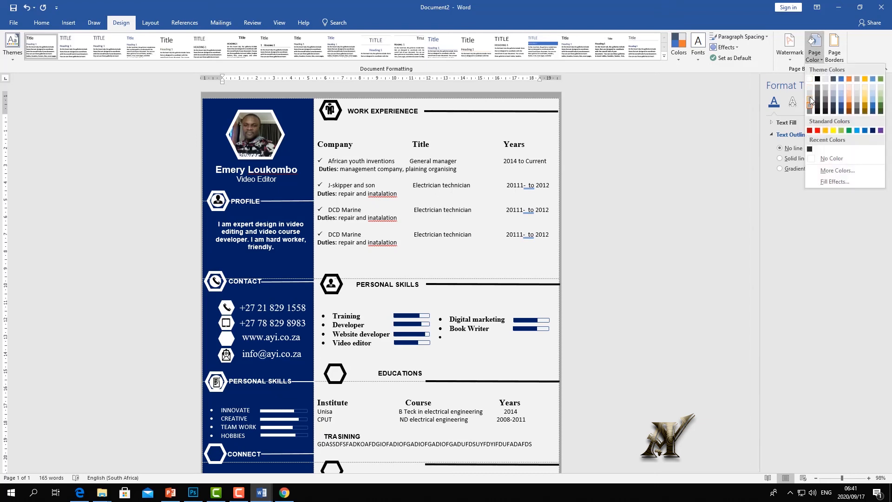
click(811, 101)
click(814, 58)
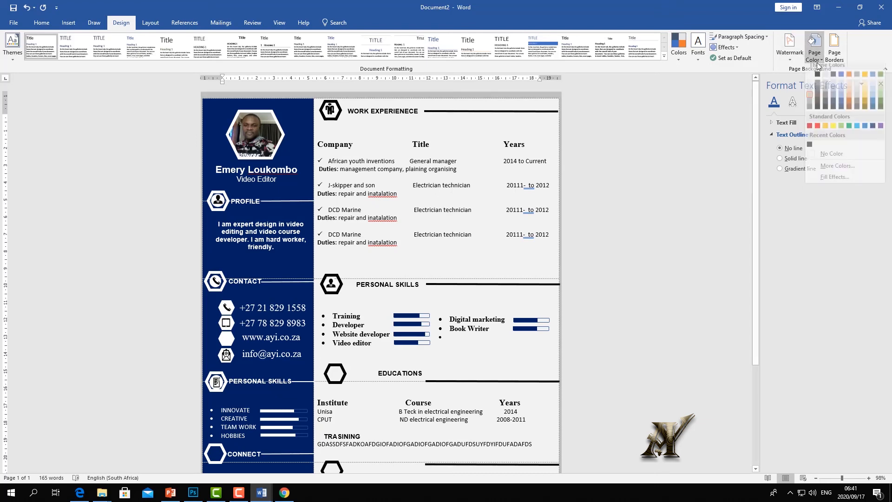
click(811, 94)
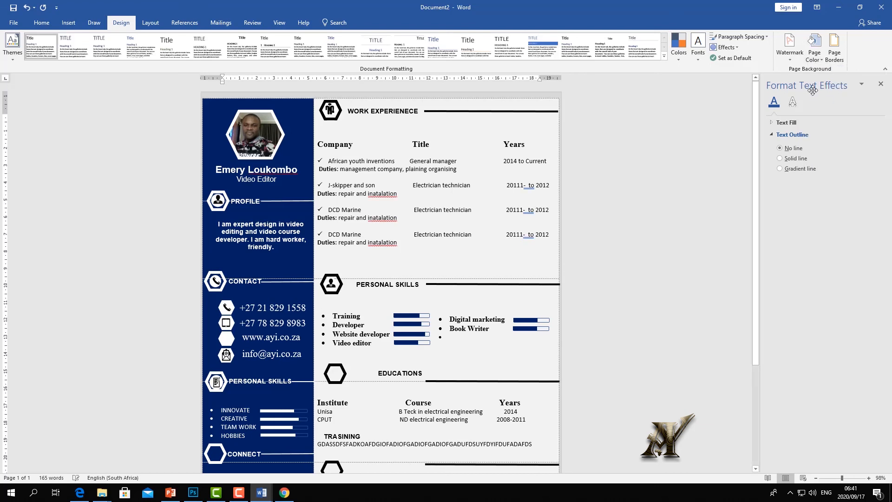
click(814, 55)
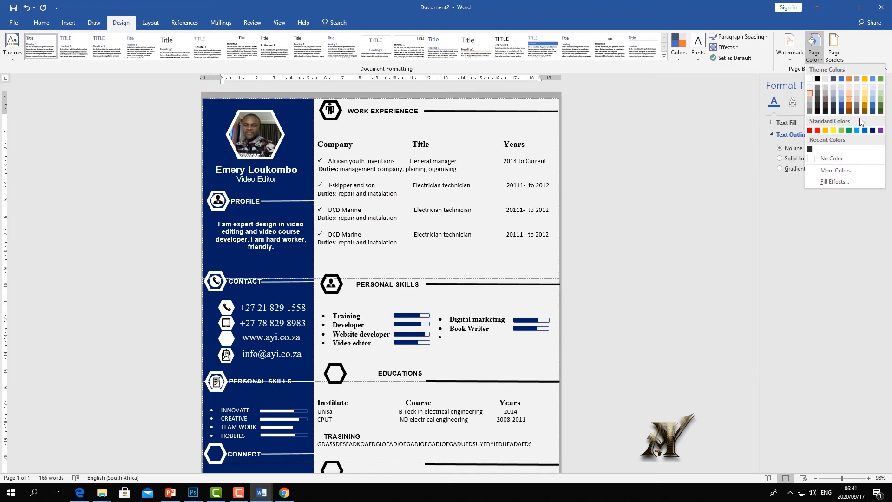
click(881, 131)
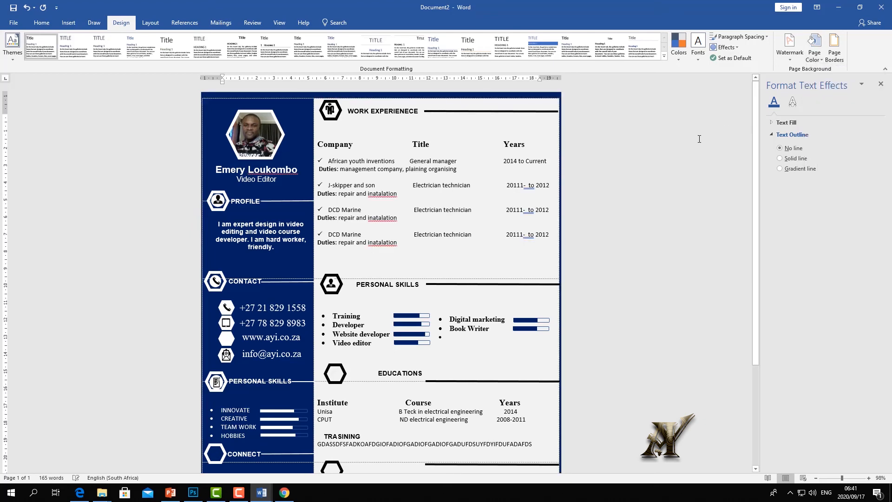
- Scroll through the page to review the CV on the dark blue background
scroll(687, 133, down, 3)
scroll(687, 132, up, 1)
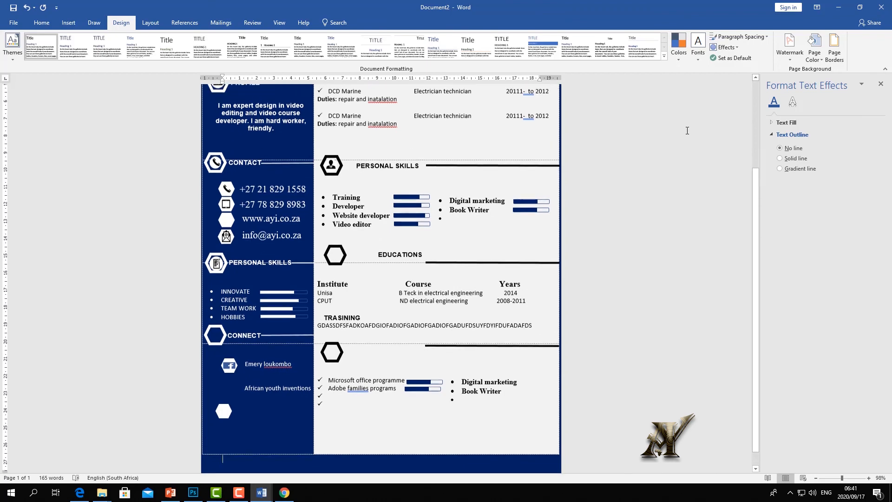
scroll(687, 130, down, 1)
scroll(669, 112, up, 3)
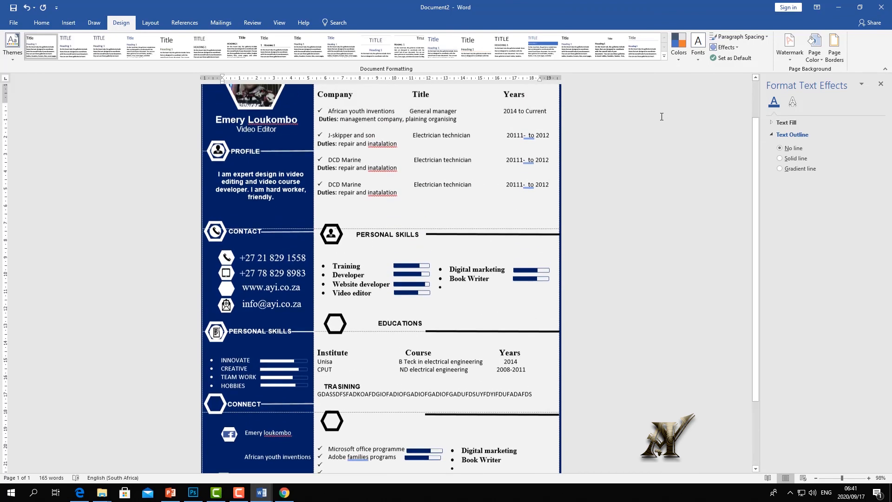
scroll(668, 107, down, 3)
scroll(524, 140, up, 2)
scroll(544, 173, up, 1)
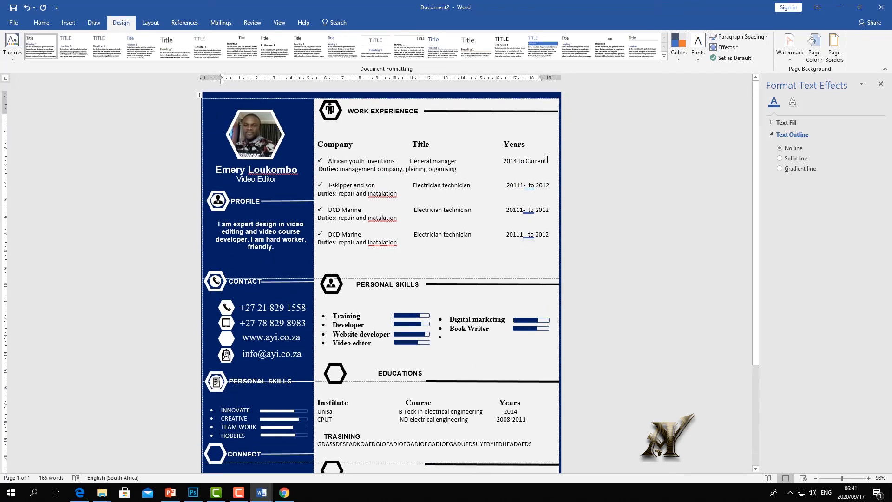
scroll(544, 146, down, 3)
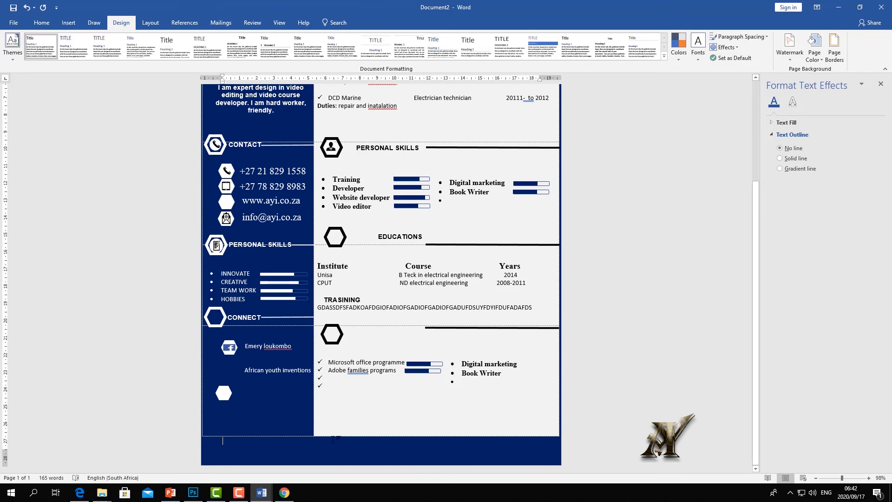
- Stretch the CV table's bottom row down, then pull it back up to remove the overflow
mouse_move(332, 435)
mouse_down()
mouse_move(333, 455)
mouse_move(336, 429)
mouse_move(338, 450)
mouse_up()
scroll(341, 444, down, 1)
double_click(349, 423)
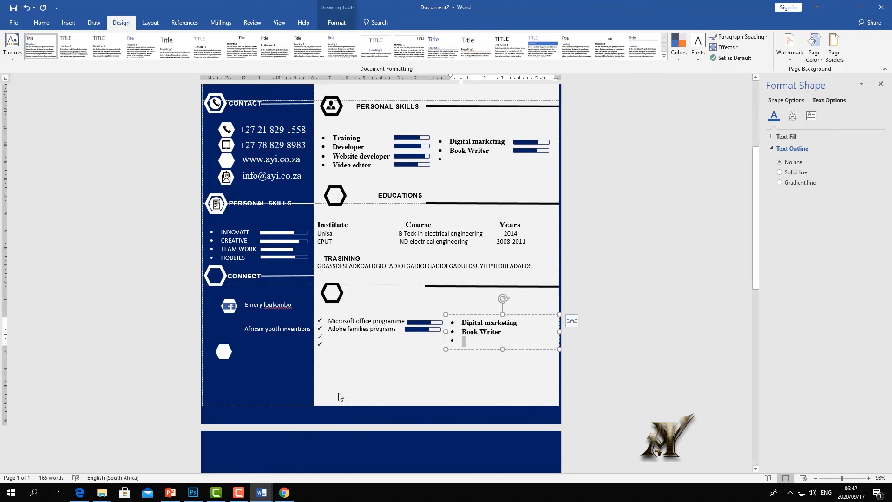
click(302, 453)
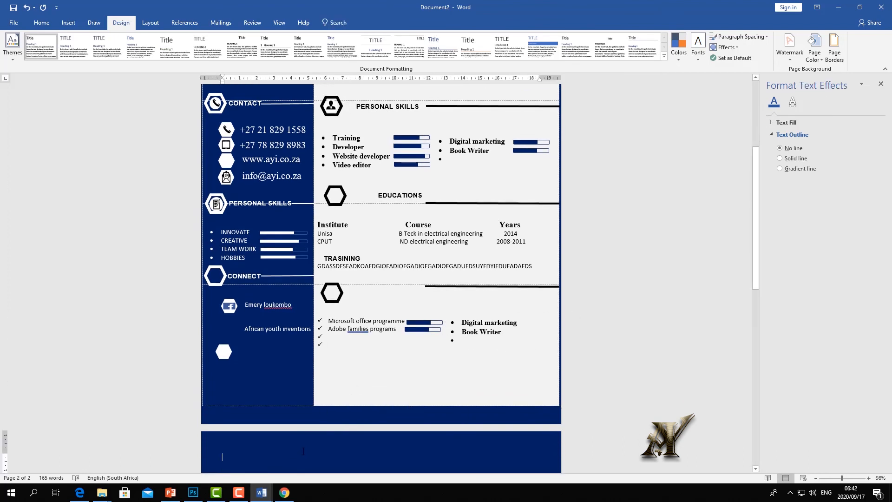
drag(324, 406, 328, 376)
click(296, 457)
click(295, 457)
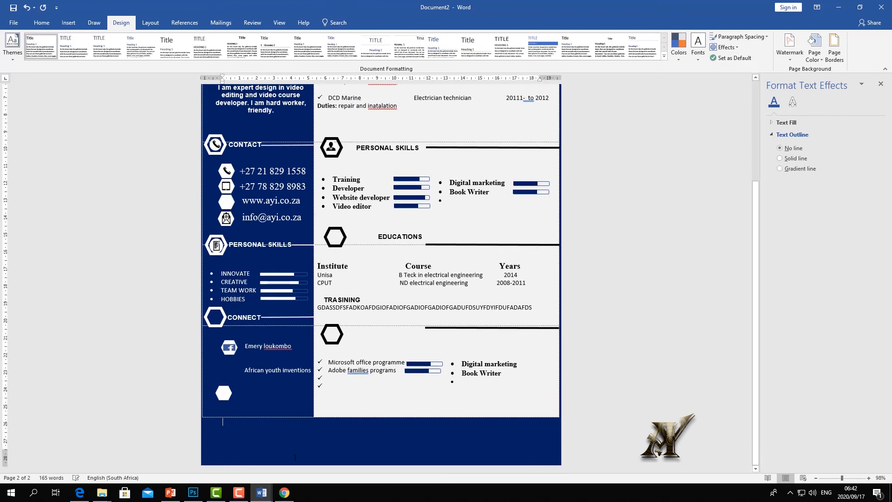
- Insert a page break below the CV, then drag the table's bottom edge lower
click(46, 24)
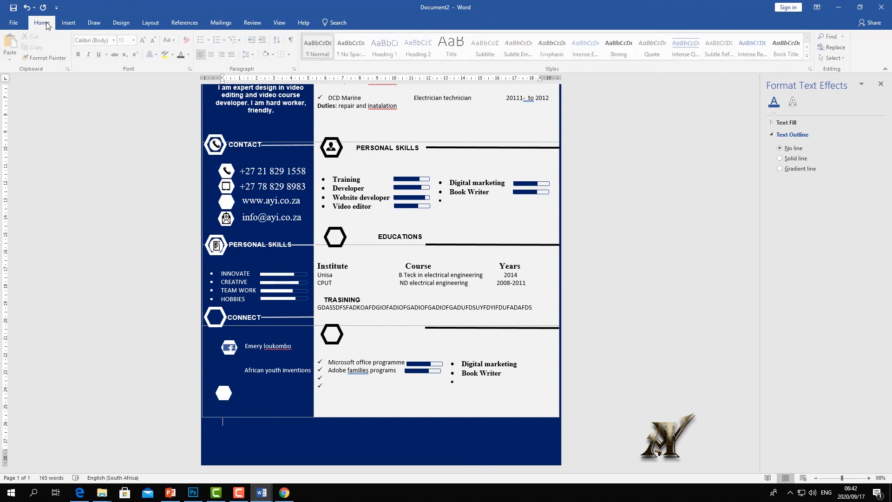
click(150, 24)
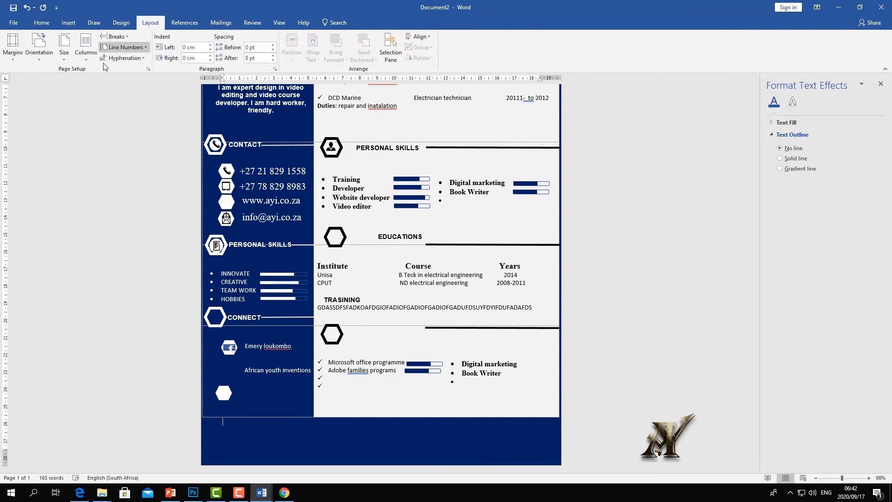
click(117, 36)
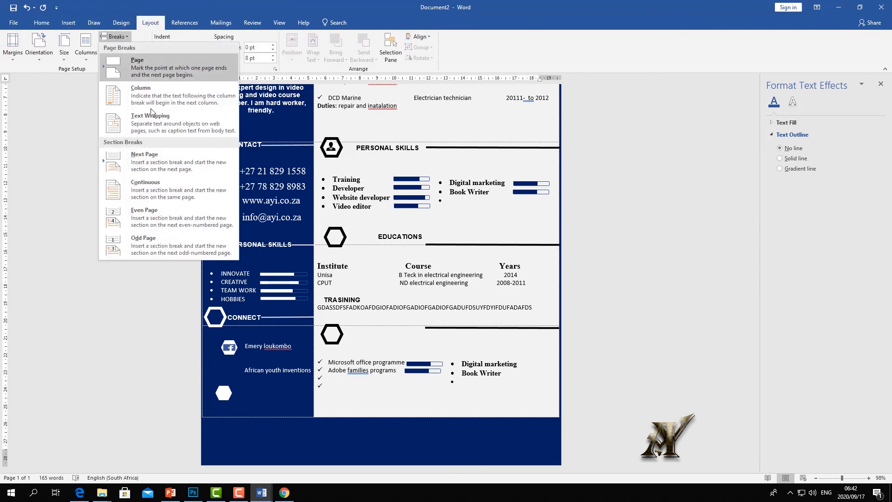
click(143, 73)
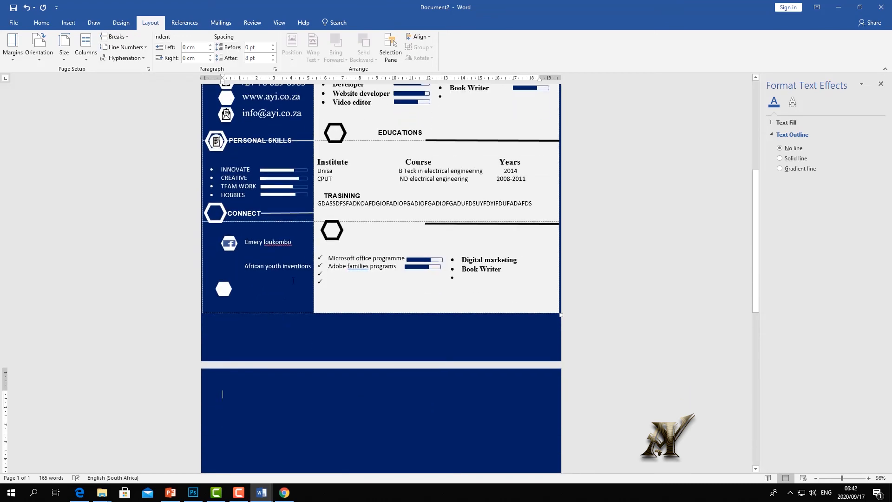
scroll(270, 331, up, 1)
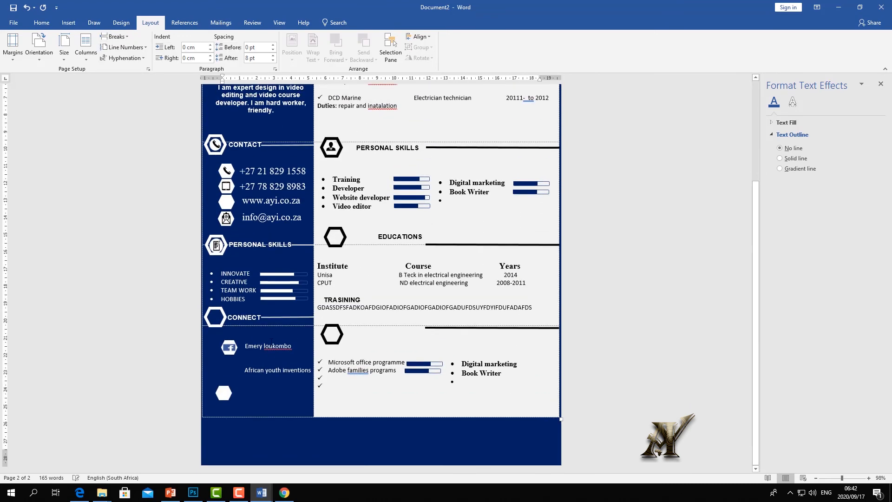
drag(351, 418, 350, 439)
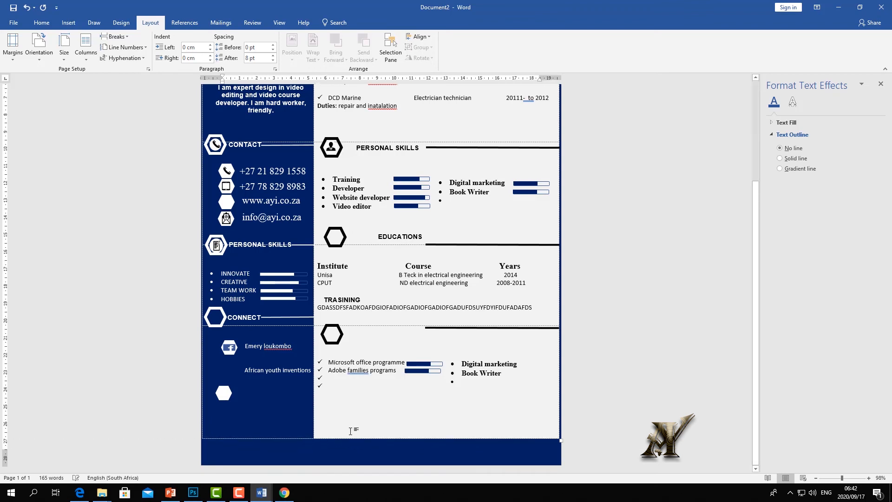
click(335, 428)
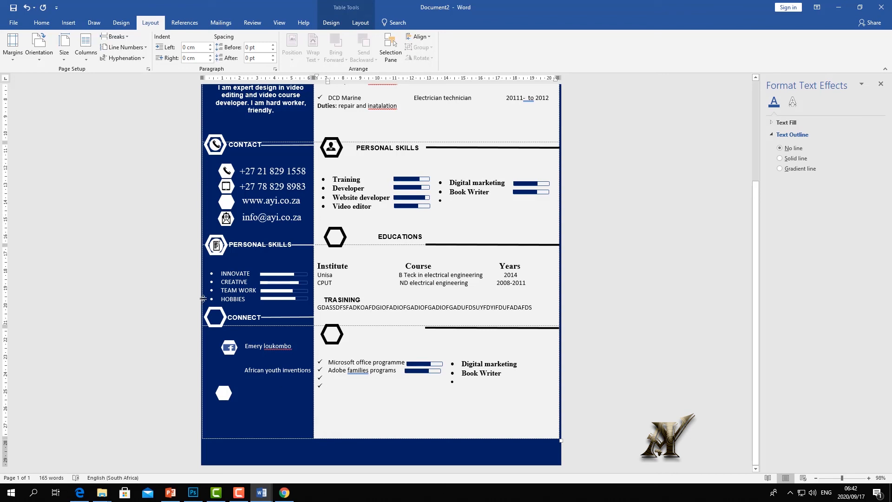
- Set the bottom page margin to 0,6 cm and ignore the printable-area warning
click(14, 46)
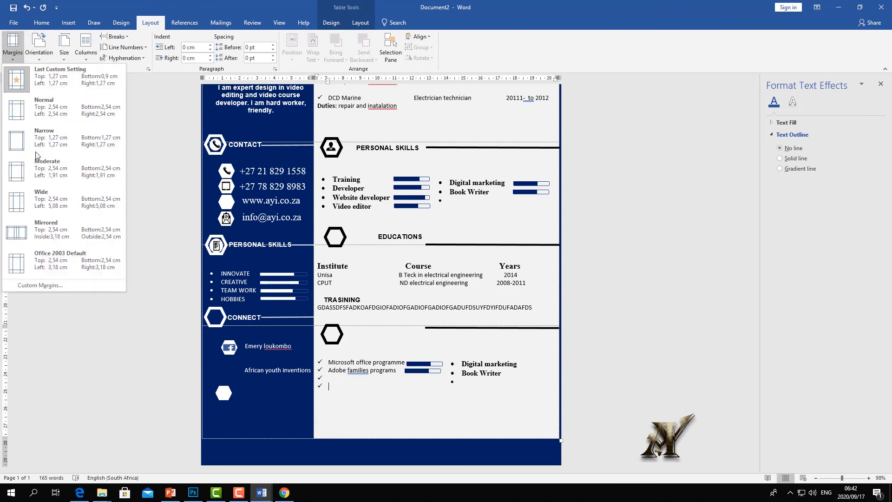
click(34, 284)
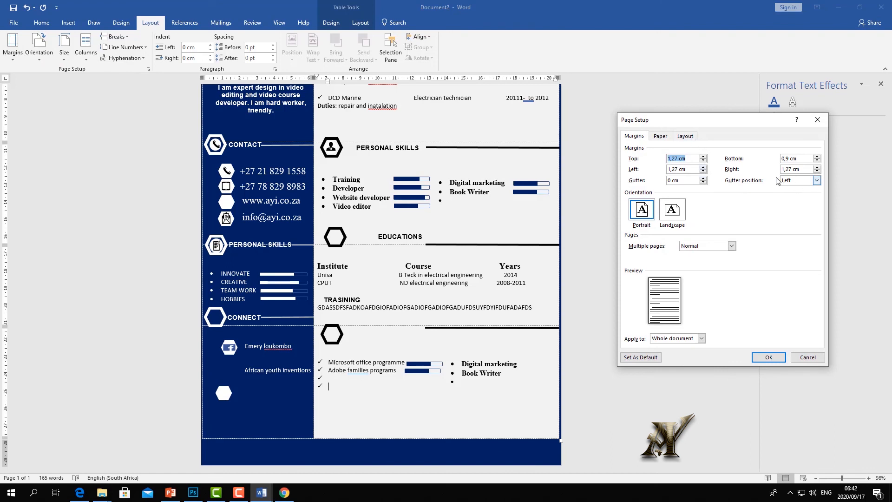
click(817, 160)
click(778, 358)
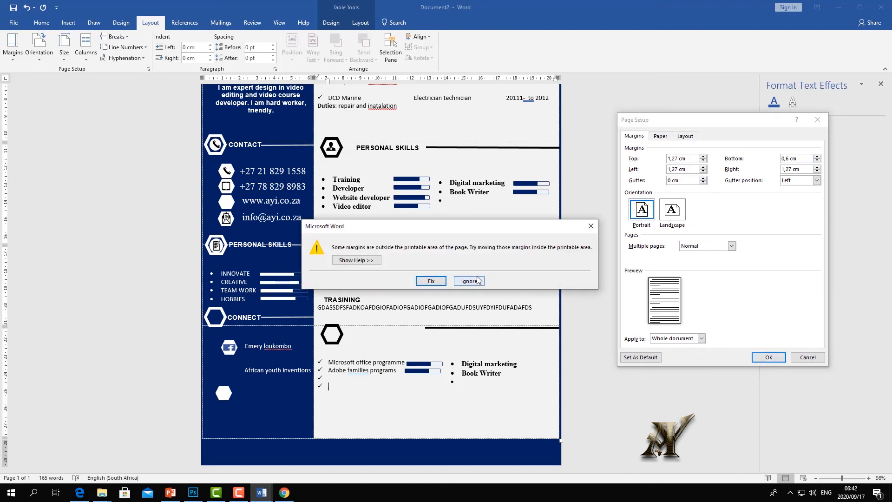
click(474, 283)
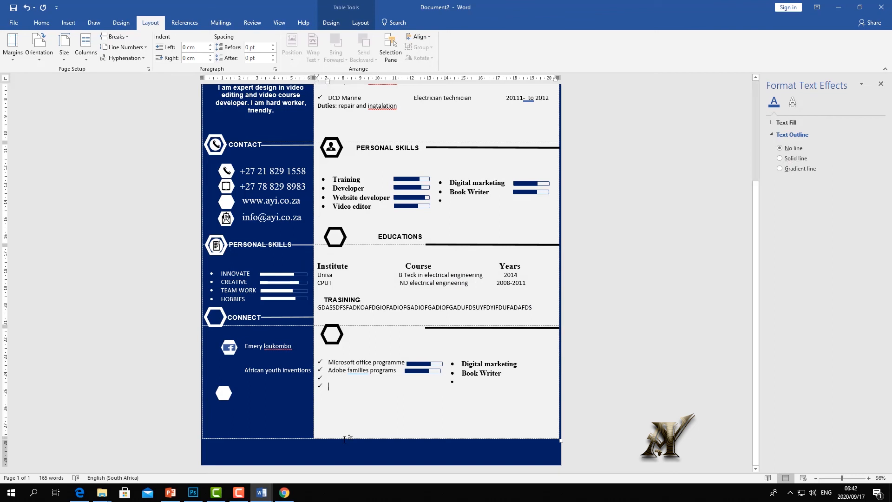
- Drag the table's bottom row lower, then pull it back up until the second page disappears
drag(343, 438, 342, 453)
scroll(342, 450, down, 5)
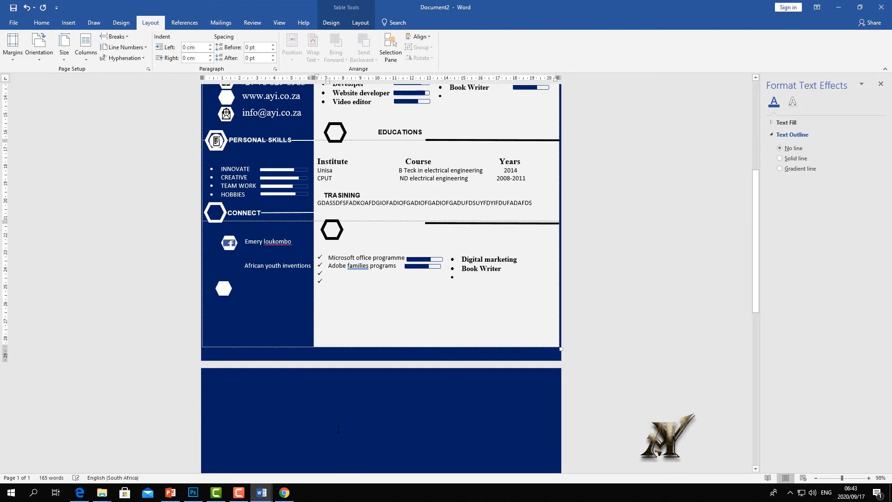
click(338, 425)
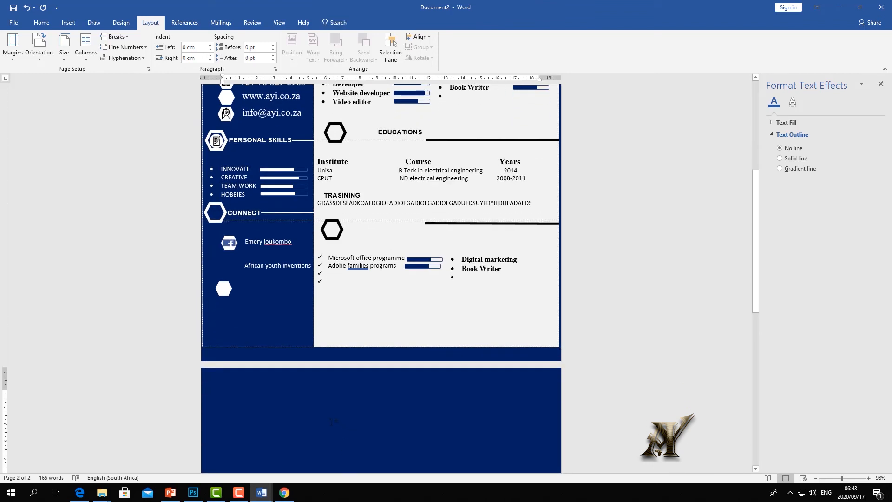
drag(346, 348, 347, 340)
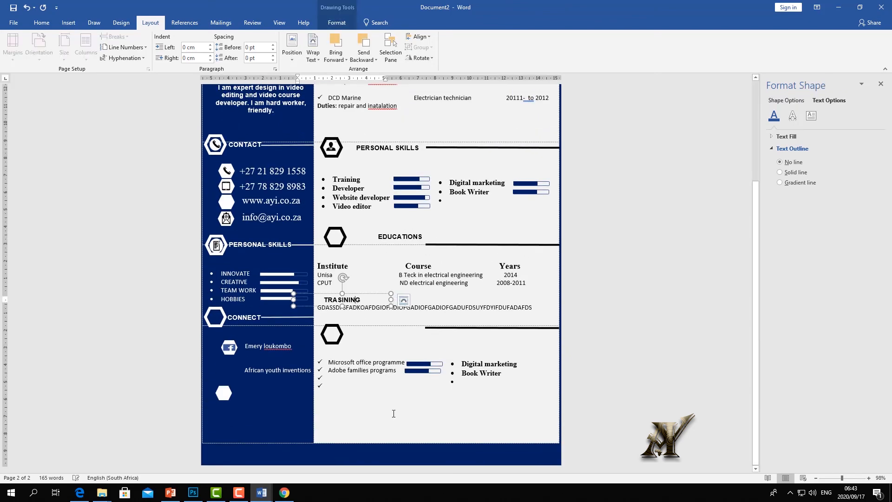
click(393, 414)
scroll(394, 371, up, 3)
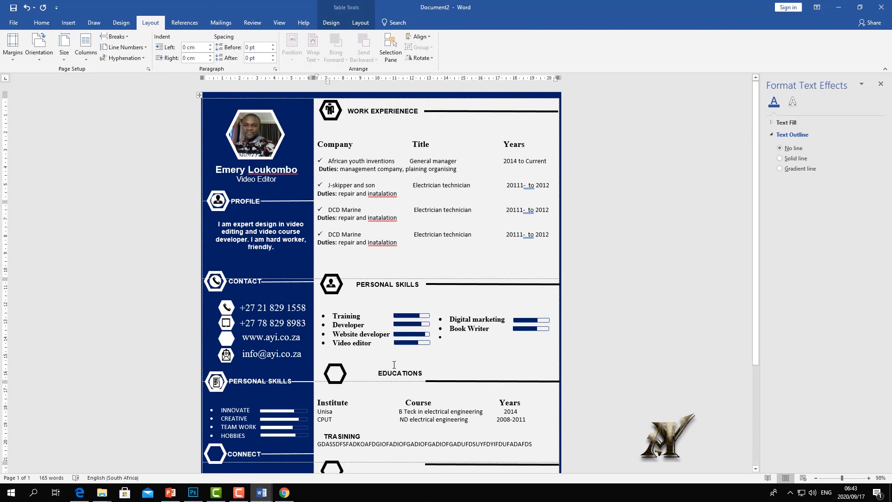
- Undo the stray skill-bar move so the bar sits beside Adobe families programs again
scroll(375, 360, down, 3)
scroll(379, 344, up, 3)
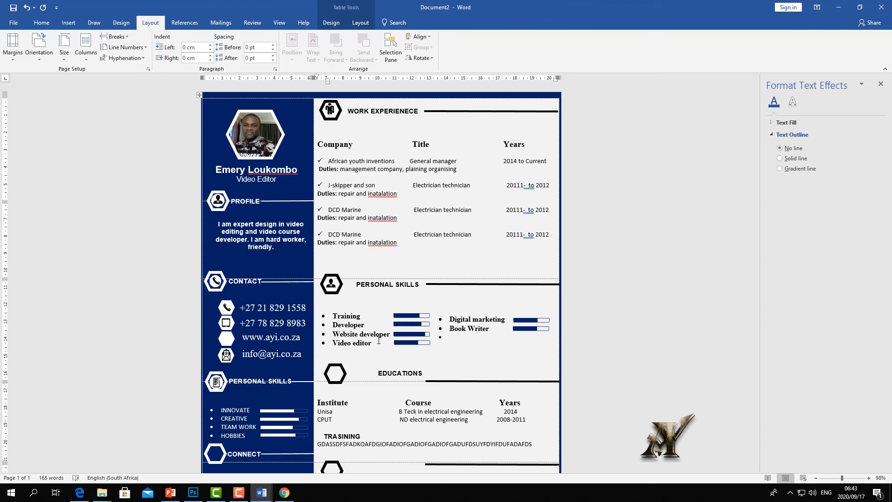
scroll(379, 344, down, 5)
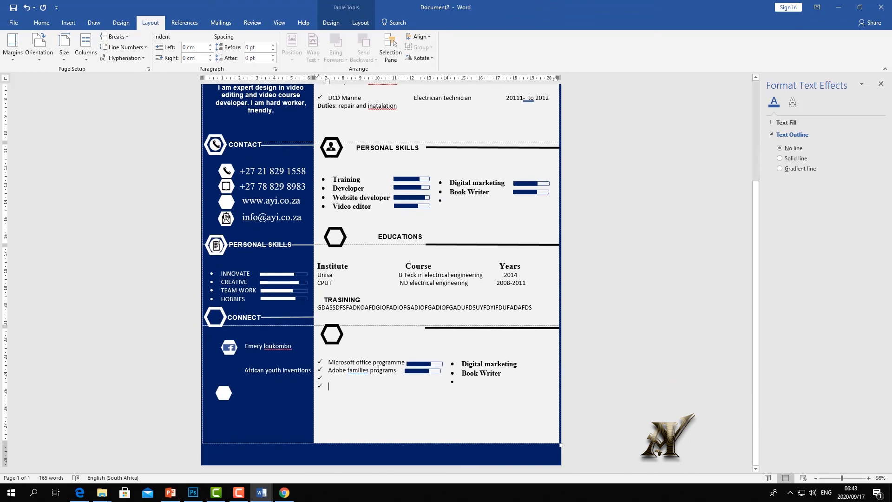
scroll(378, 369, up, 5)
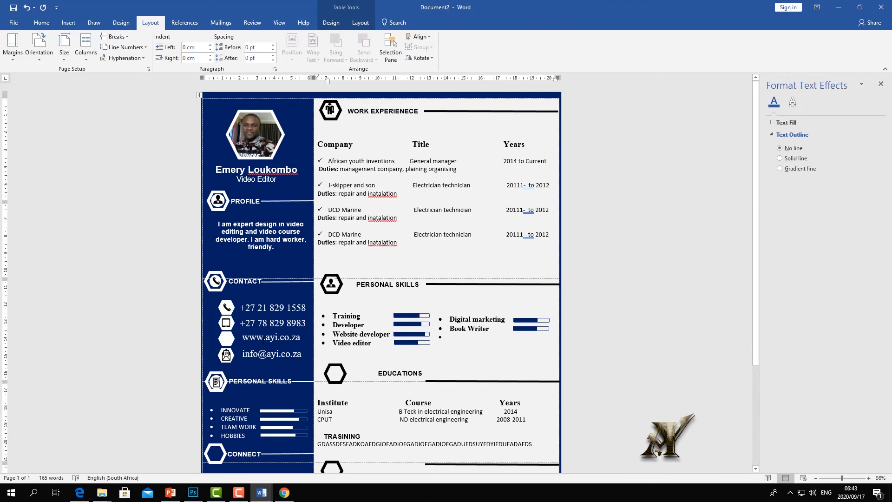
scroll(260, 316, down, 5)
scroll(246, 163, up, 5)
scroll(245, 162, down, 5)
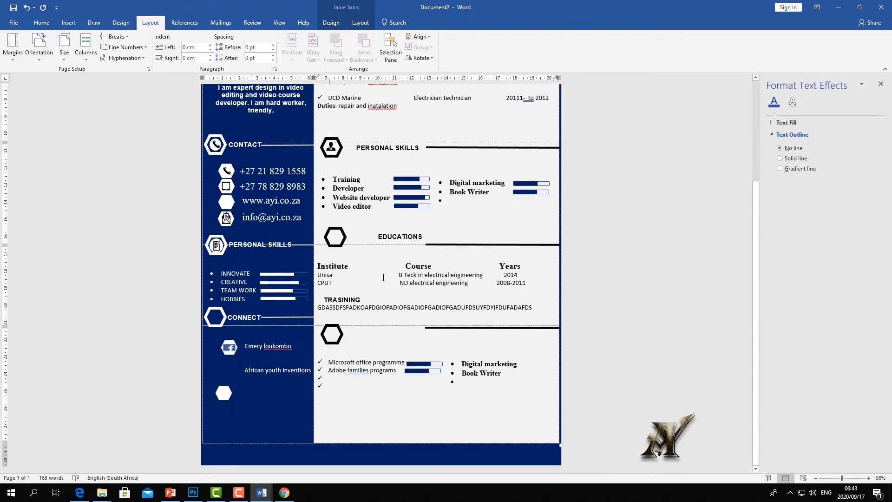
click(371, 446)
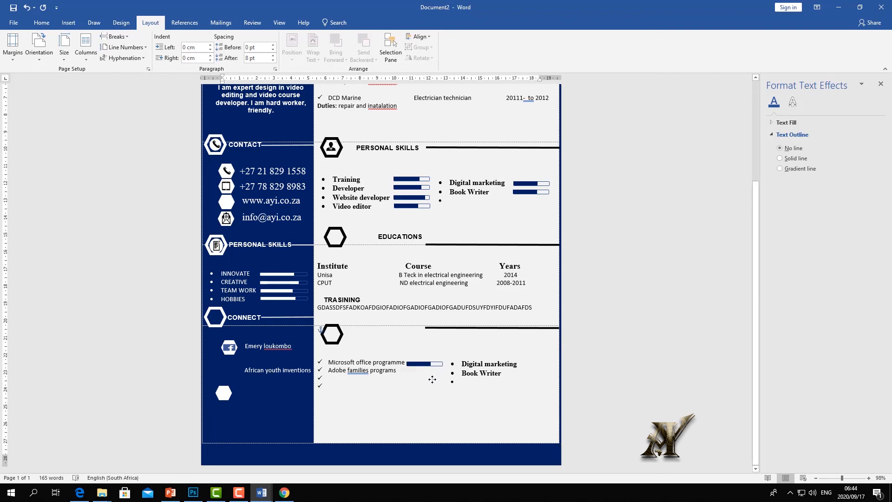
scroll(353, 271, up, 5)
click(27, 7)
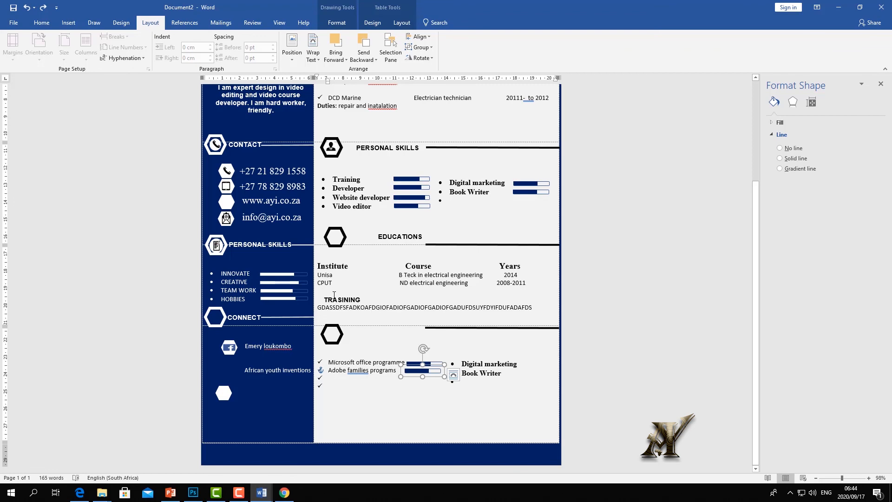
- Deselect the skill bar and nudge the blank hexagon below TRAINING slightly down and right
scroll(442, 263, up, 5)
key(Escape)
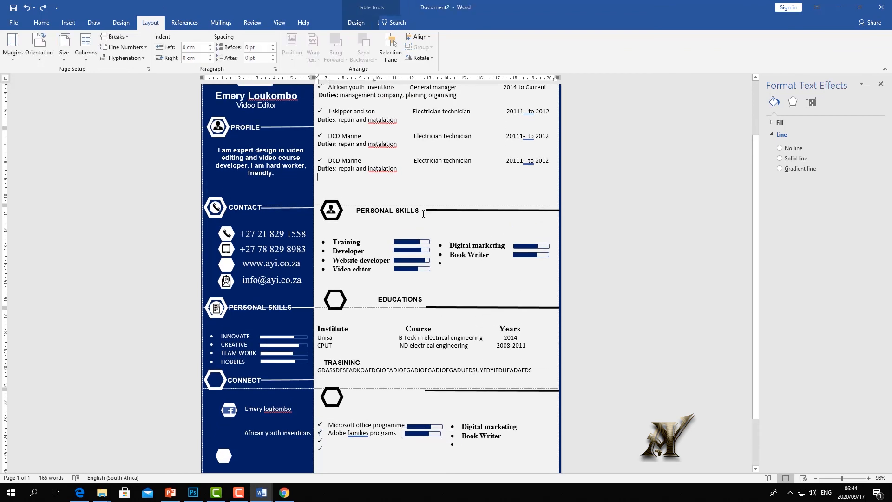
scroll(422, 214, up, 1)
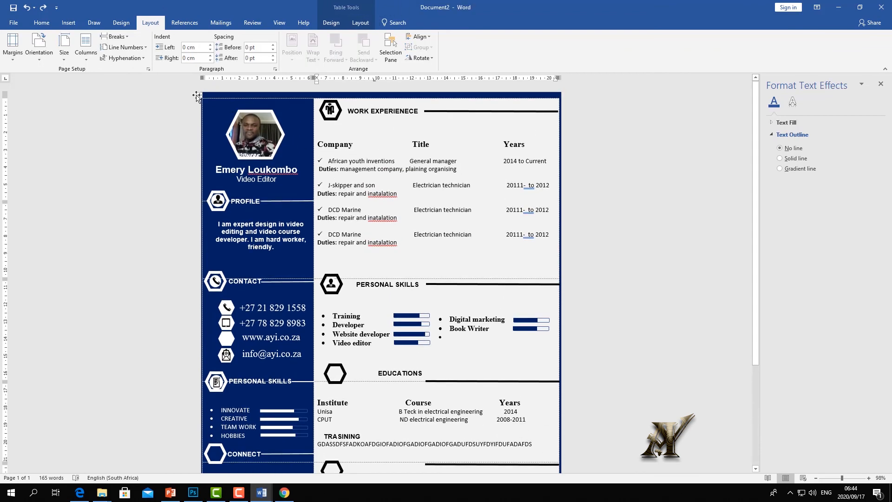
scroll(506, 213, down, 5)
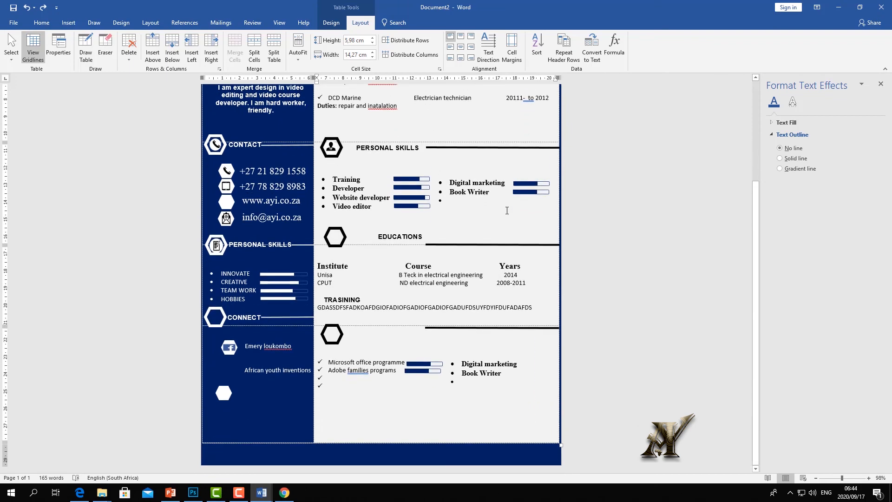
scroll(508, 200, up, 7)
scroll(506, 197, down, 7)
click(339, 331)
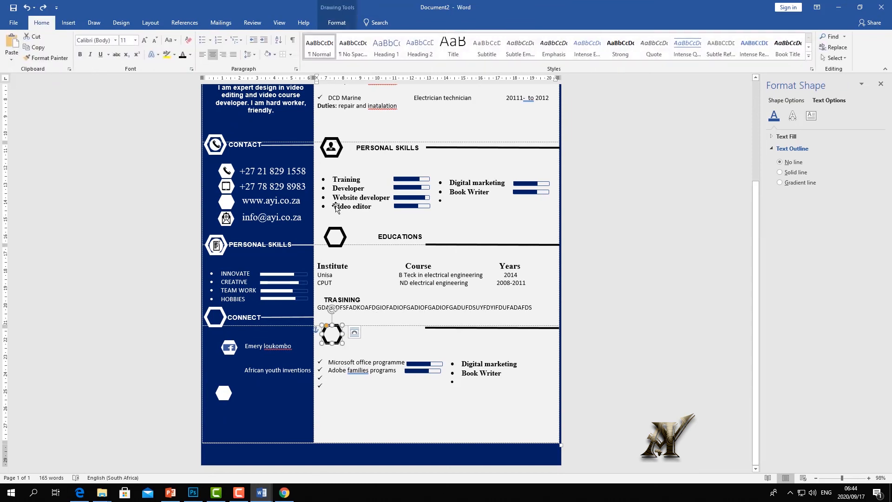
click(340, 329)
drag(342, 330, 343, 333)
- Move the hexagon a little right below TRAINING and undo the accidental left-indent change
click(279, 23)
click(175, 47)
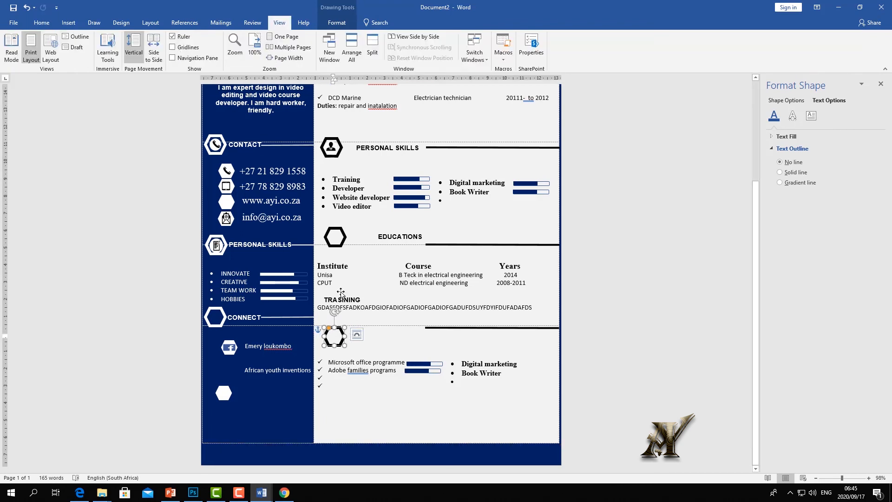
drag(331, 333, 333, 332)
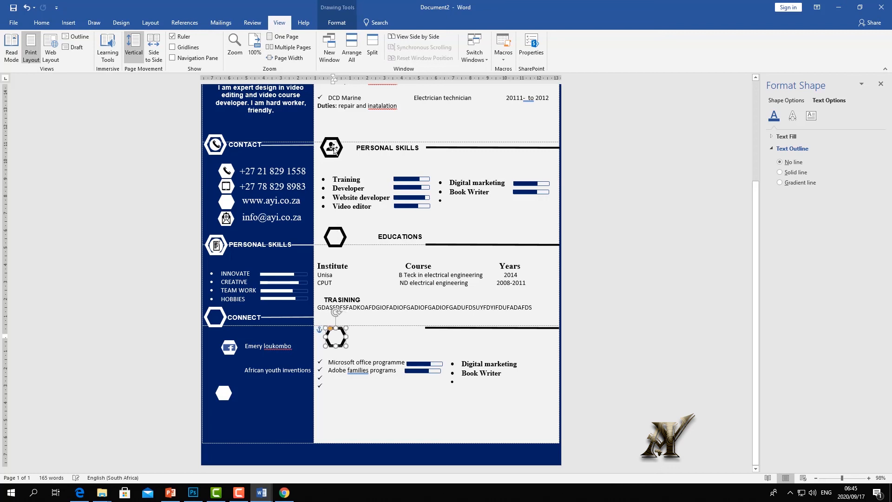
mouse_move(334, 82)
mouse_down()
mouse_move(339, 87)
mouse_move(321, 87)
mouse_up()
key(ctrl+z)
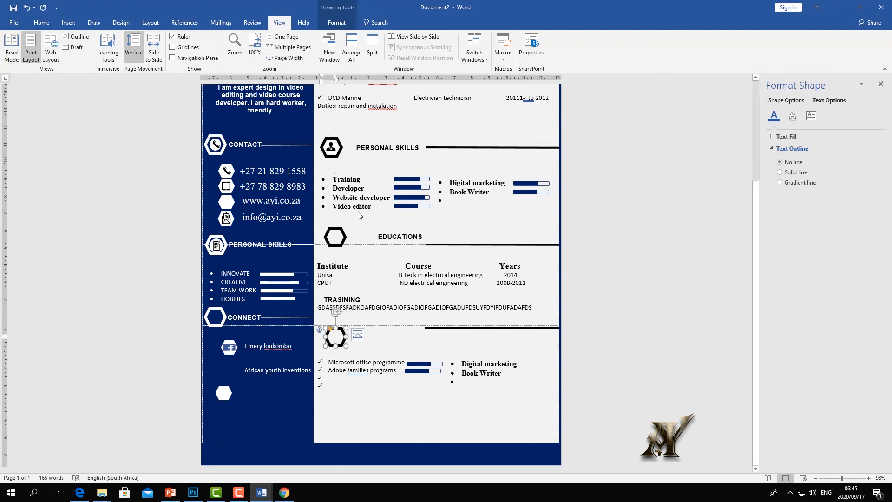
- Check the EDUCATIONS and CONTACT hexagons, then deselect everything in the work experience area
click(343, 236)
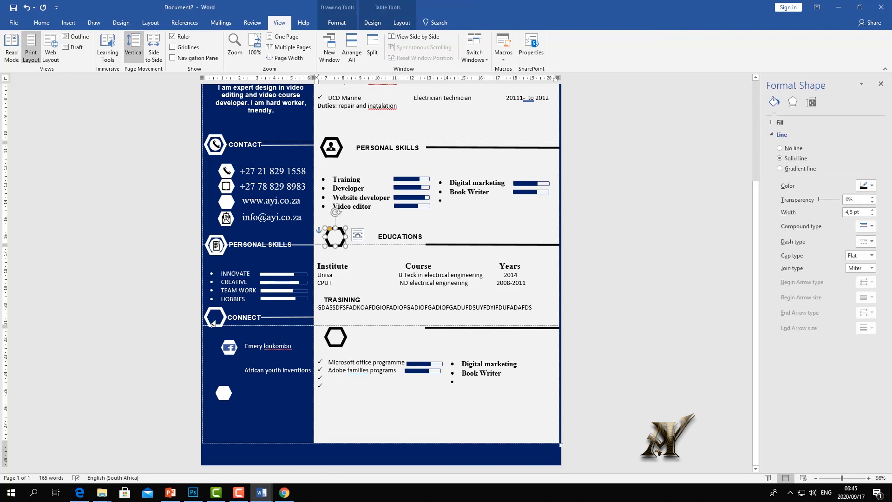
click(216, 155)
click(217, 155)
click(228, 230)
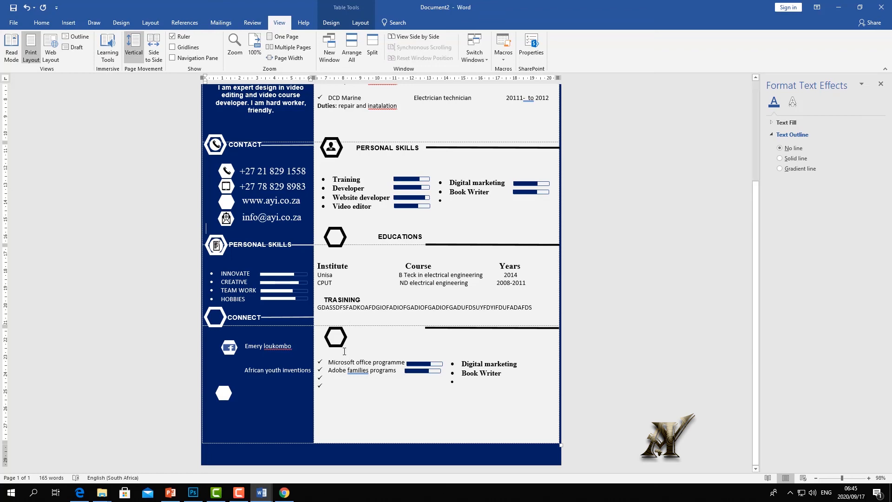
scroll(344, 340, up, 2)
scroll(344, 340, up, 4)
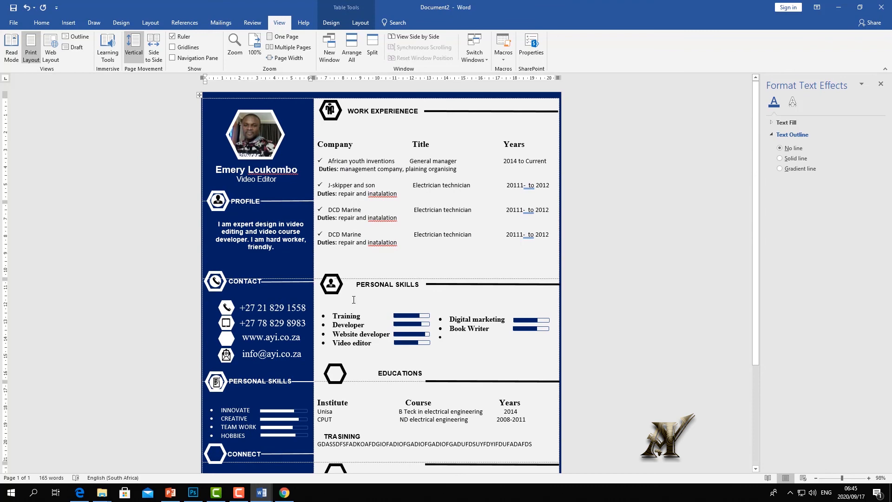
click(458, 145)
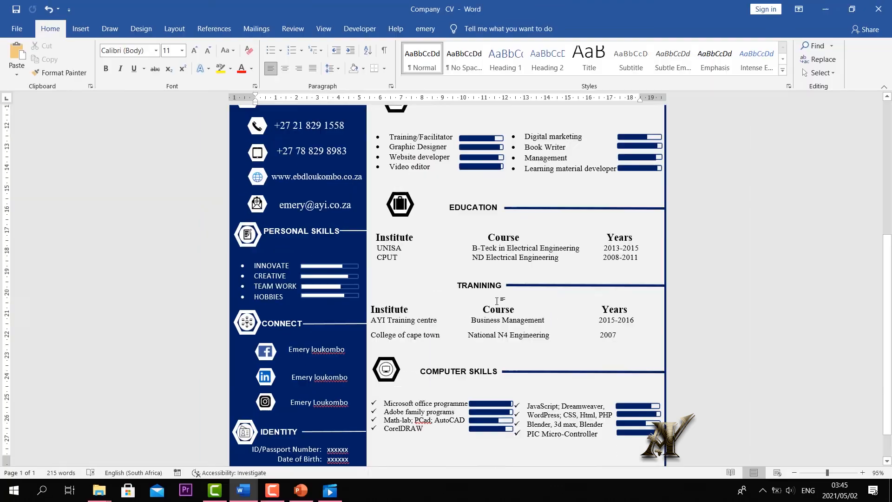
- Scroll up and down through the finished one-page Company CV to review it
scroll(499, 300, up, 8)
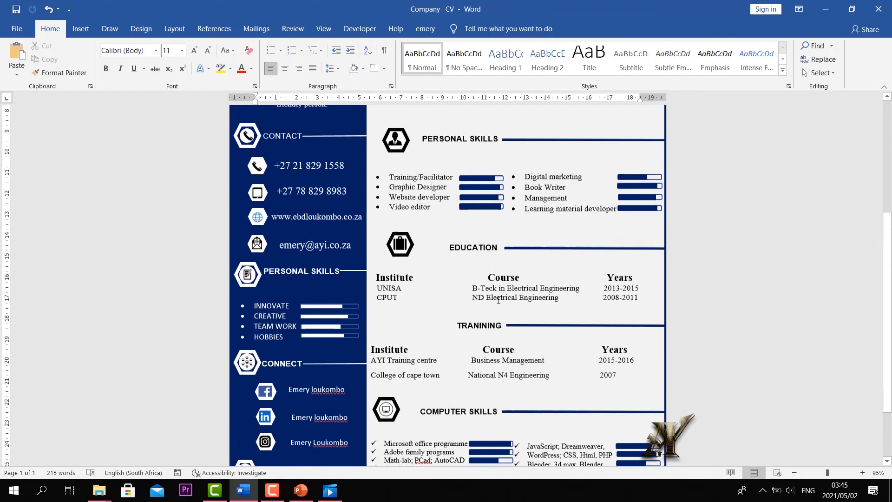
scroll(499, 300, up, 3)
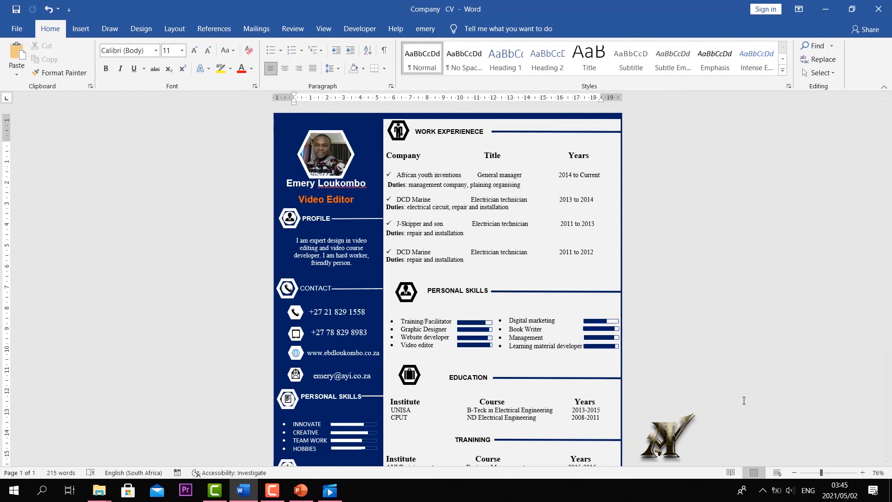
scroll(535, 320, down, 3)
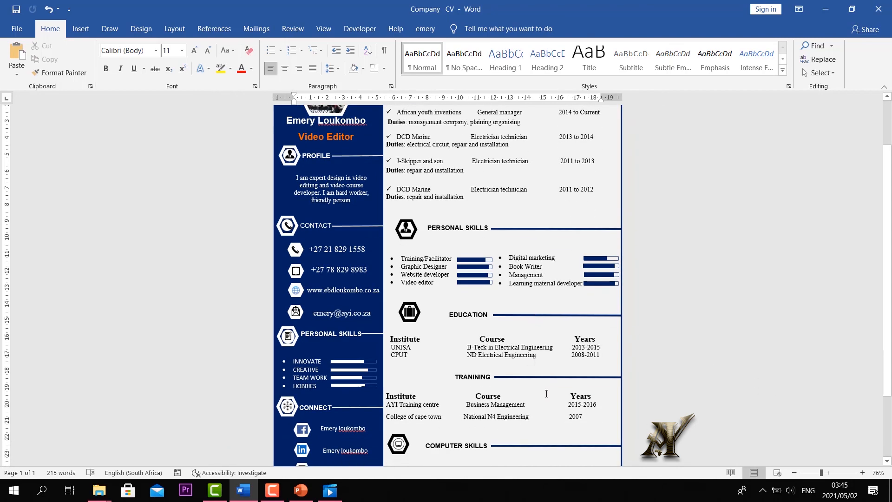
scroll(511, 298, down, 3)
scroll(618, 302, up, 2)
ctrl+scroll(599, 325, down, 3)
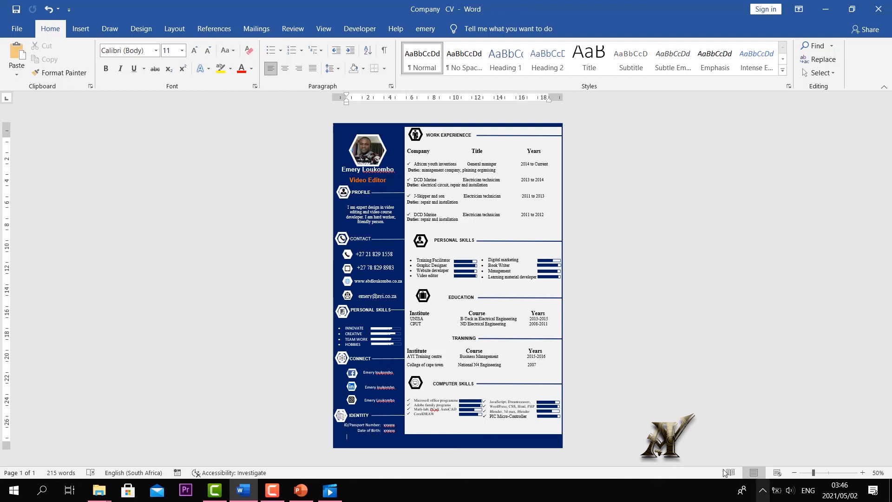
drag(813, 473, 822, 473)
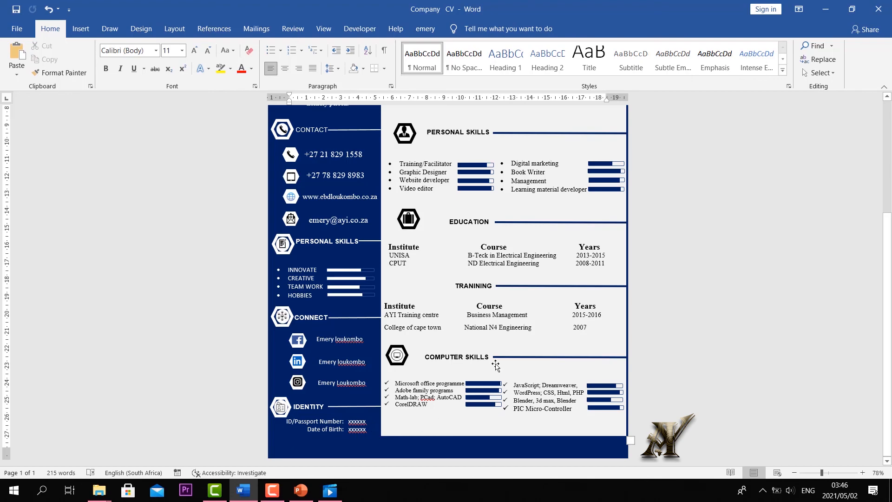
scroll(438, 297, up, 3)
scroll(439, 297, up, 3)
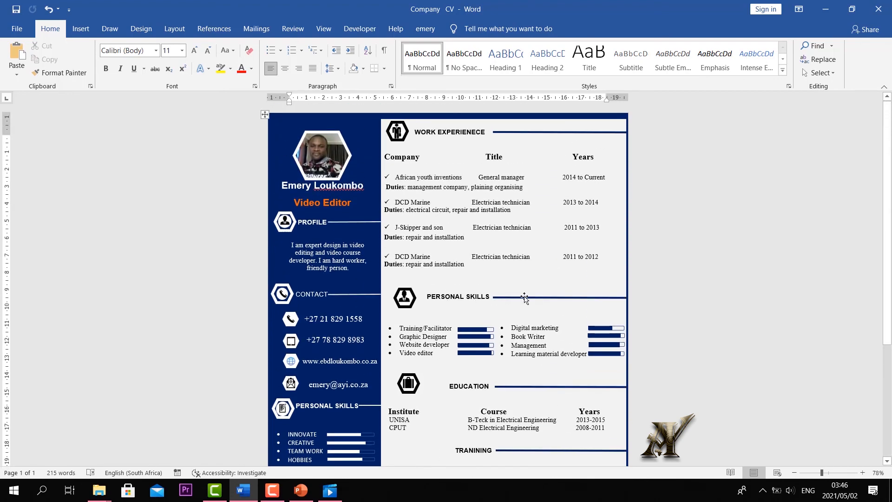
scroll(520, 298, down, 1)
scroll(519, 298, down, 4)
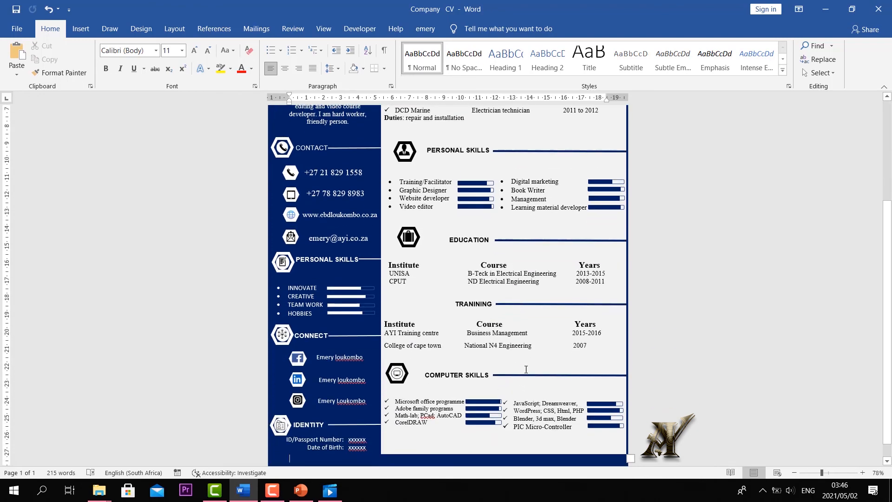
scroll(522, 372, up, 3)
scroll(487, 297, up, 2)
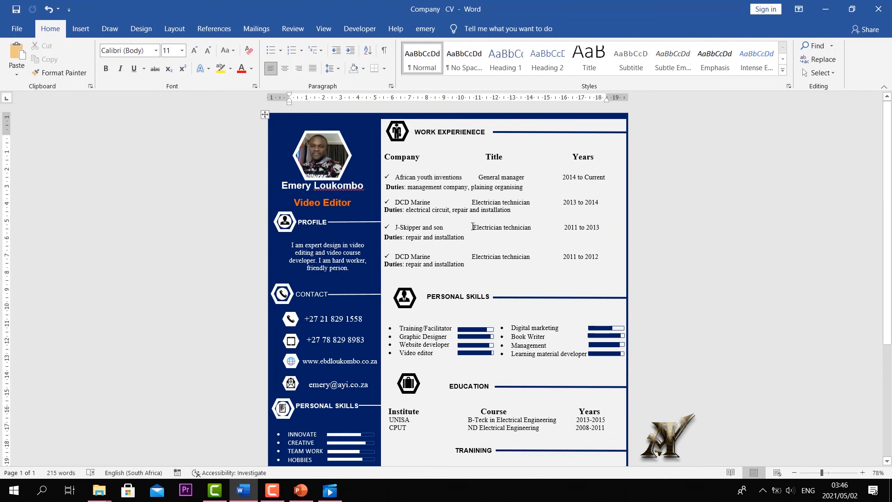
scroll(431, 267, down, 5)
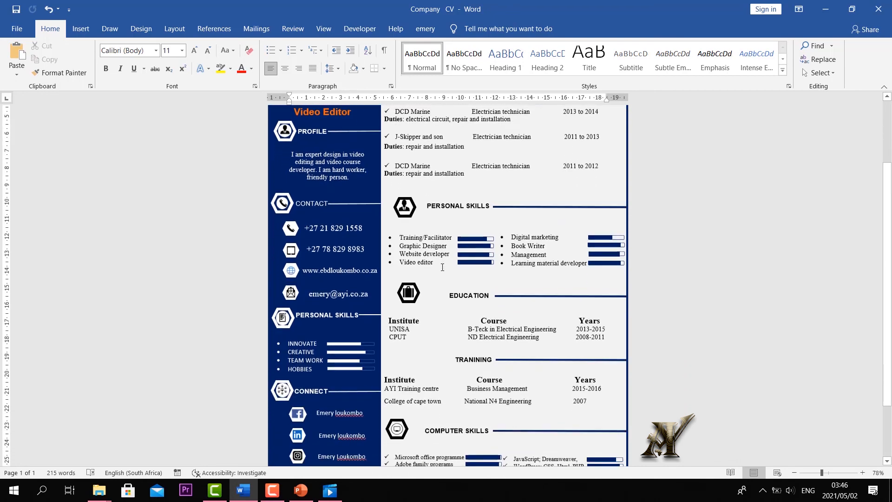
scroll(475, 285, up, 5)
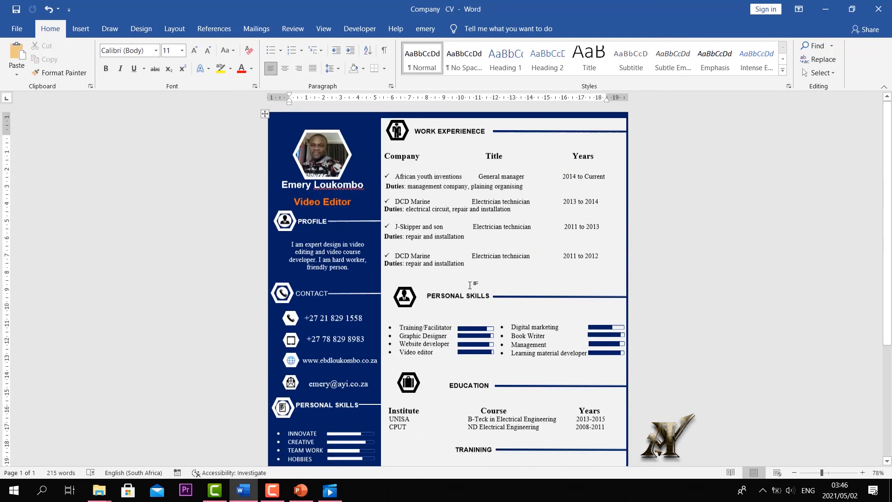
scroll(475, 284, down, 4)
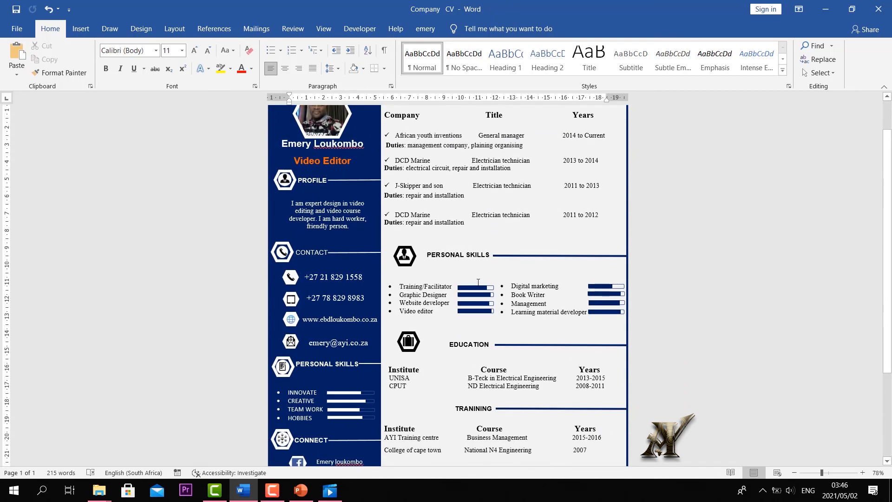
scroll(477, 283, down, 2)
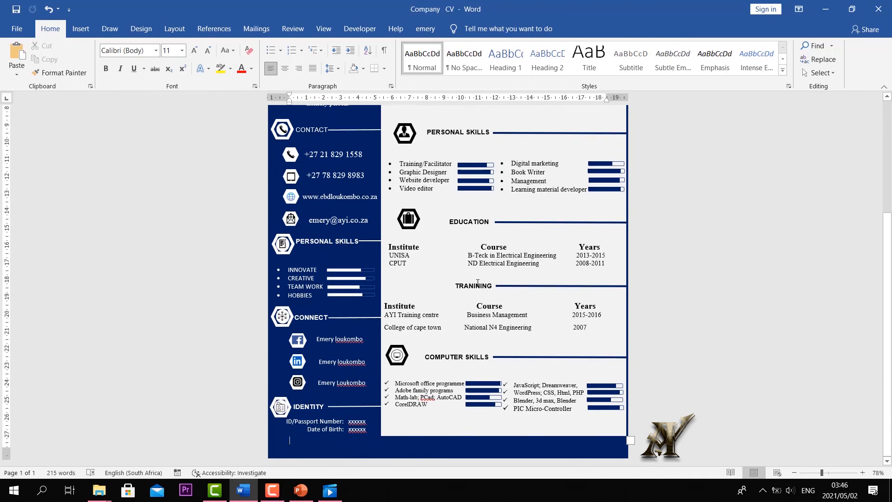
scroll(477, 283, up, 6)
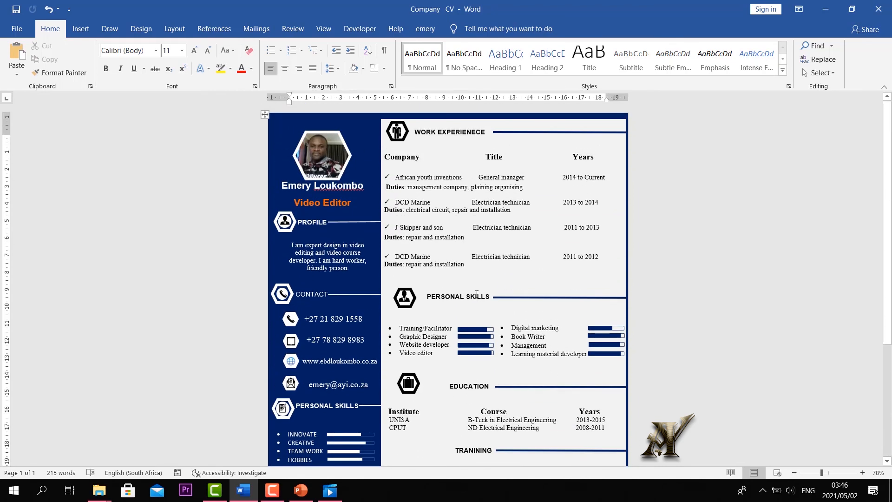
scroll(499, 293, down, 3)
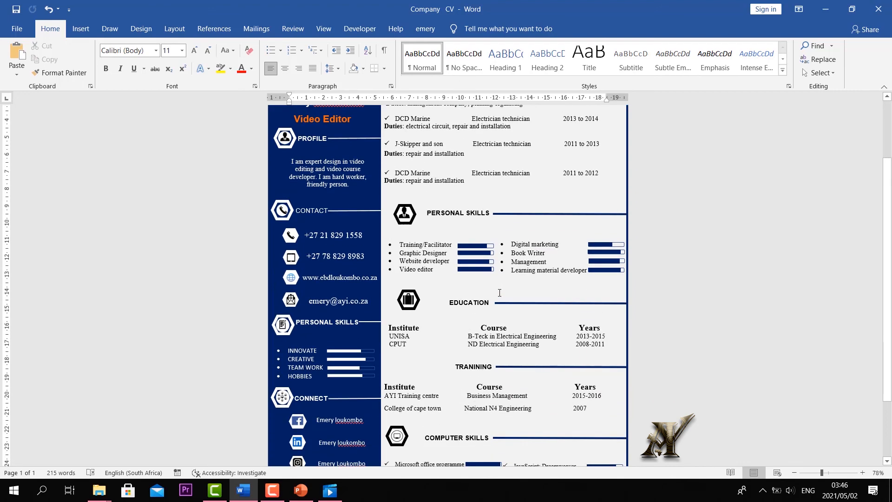
scroll(494, 294, up, 3)
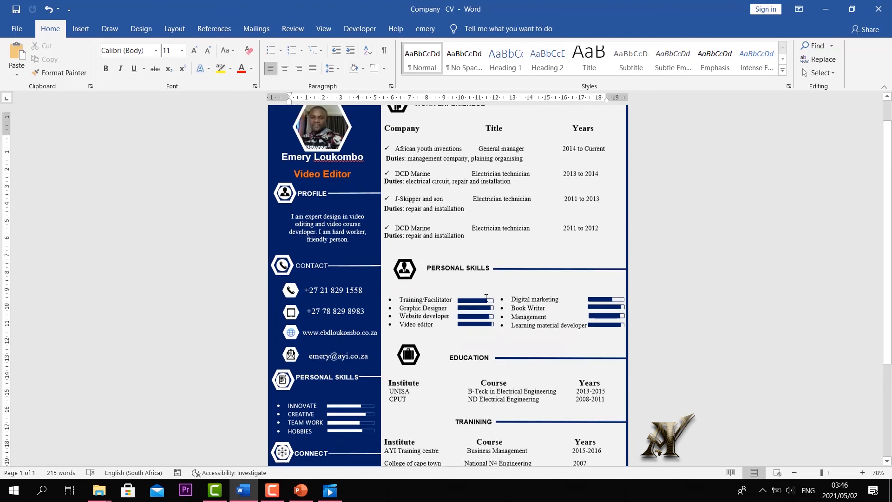
scroll(551, 318, down, 5)
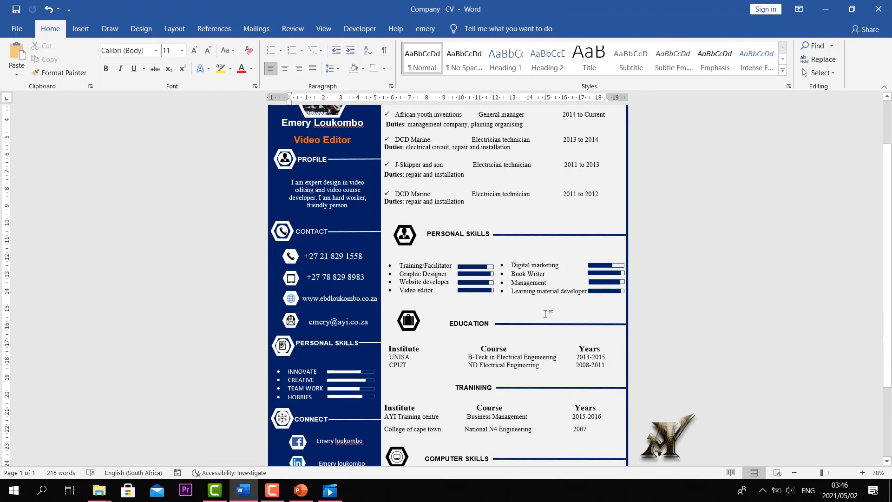
scroll(705, 361, down, 2)
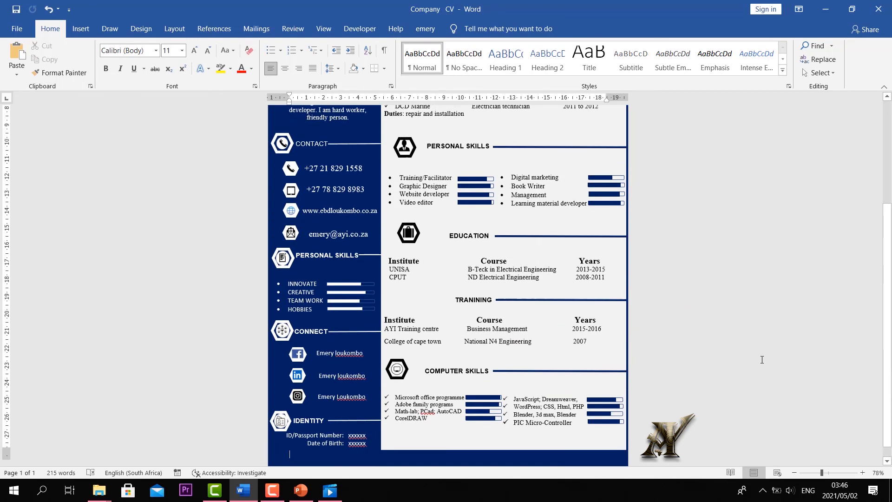
drag(821, 474, 817, 474)
scroll(696, 327, up, 3)
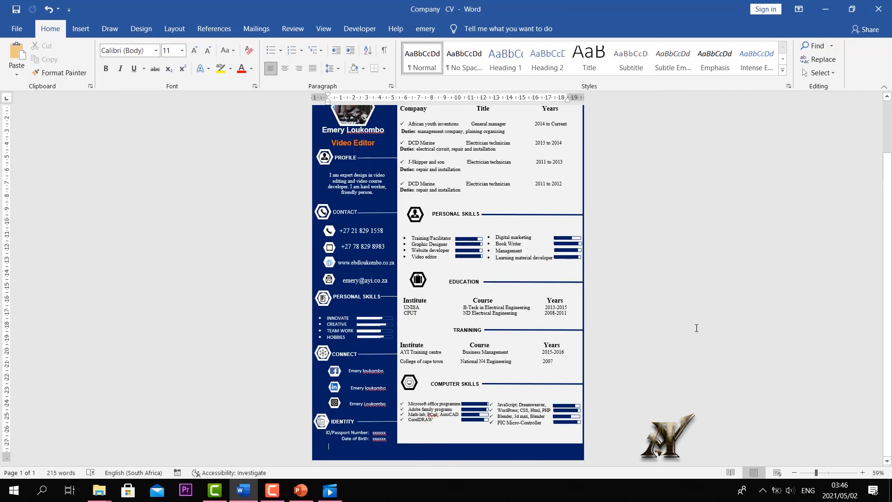